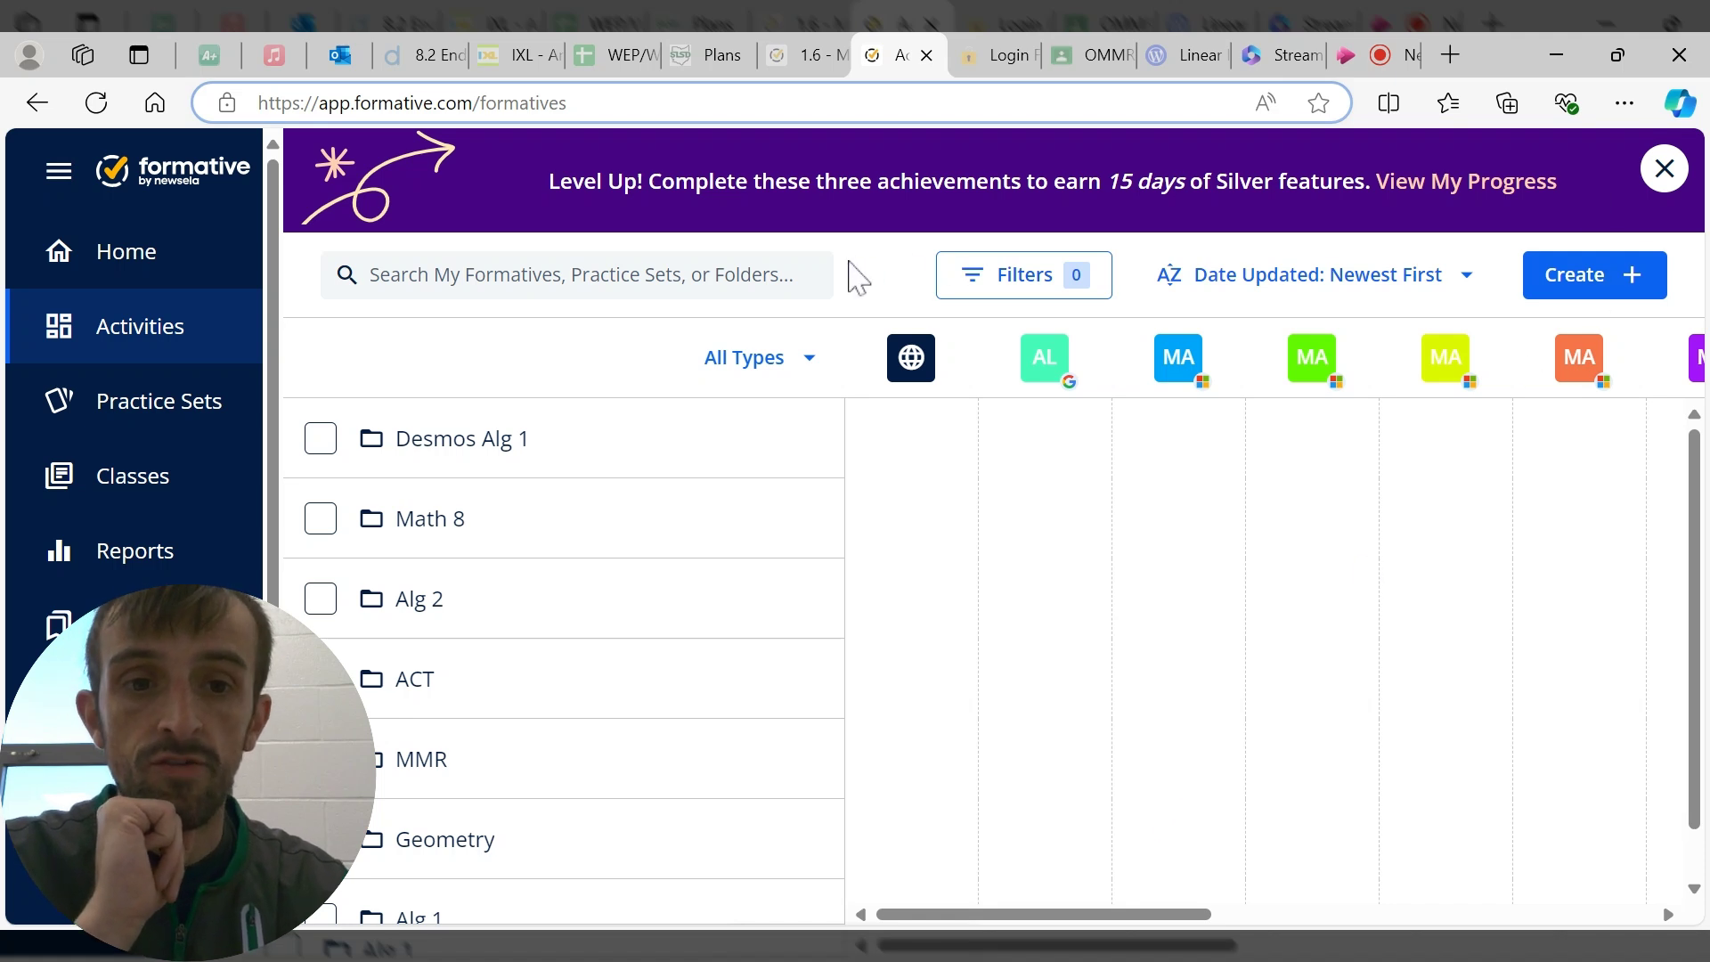
pyautogui.click(1662, 170)
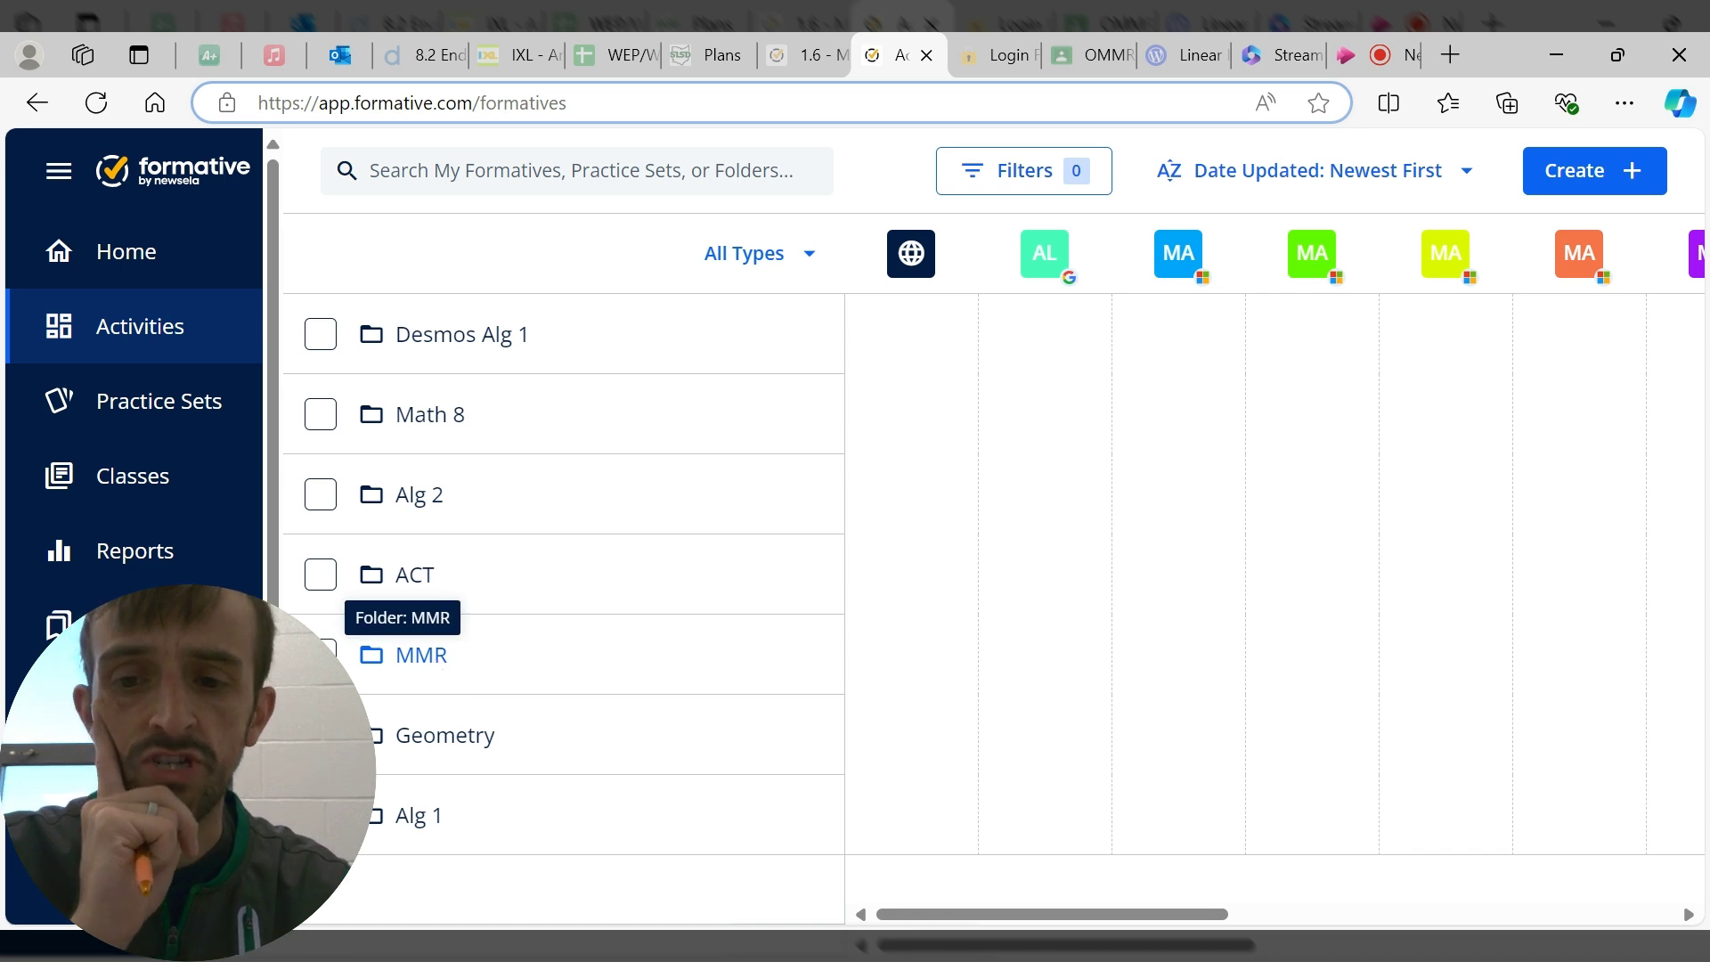
# - Open the MMR curriculum folder and browse into its Theme 2 folder
pyautogui.click(422, 654)
pyautogui.scroll(-2, 481, 664)
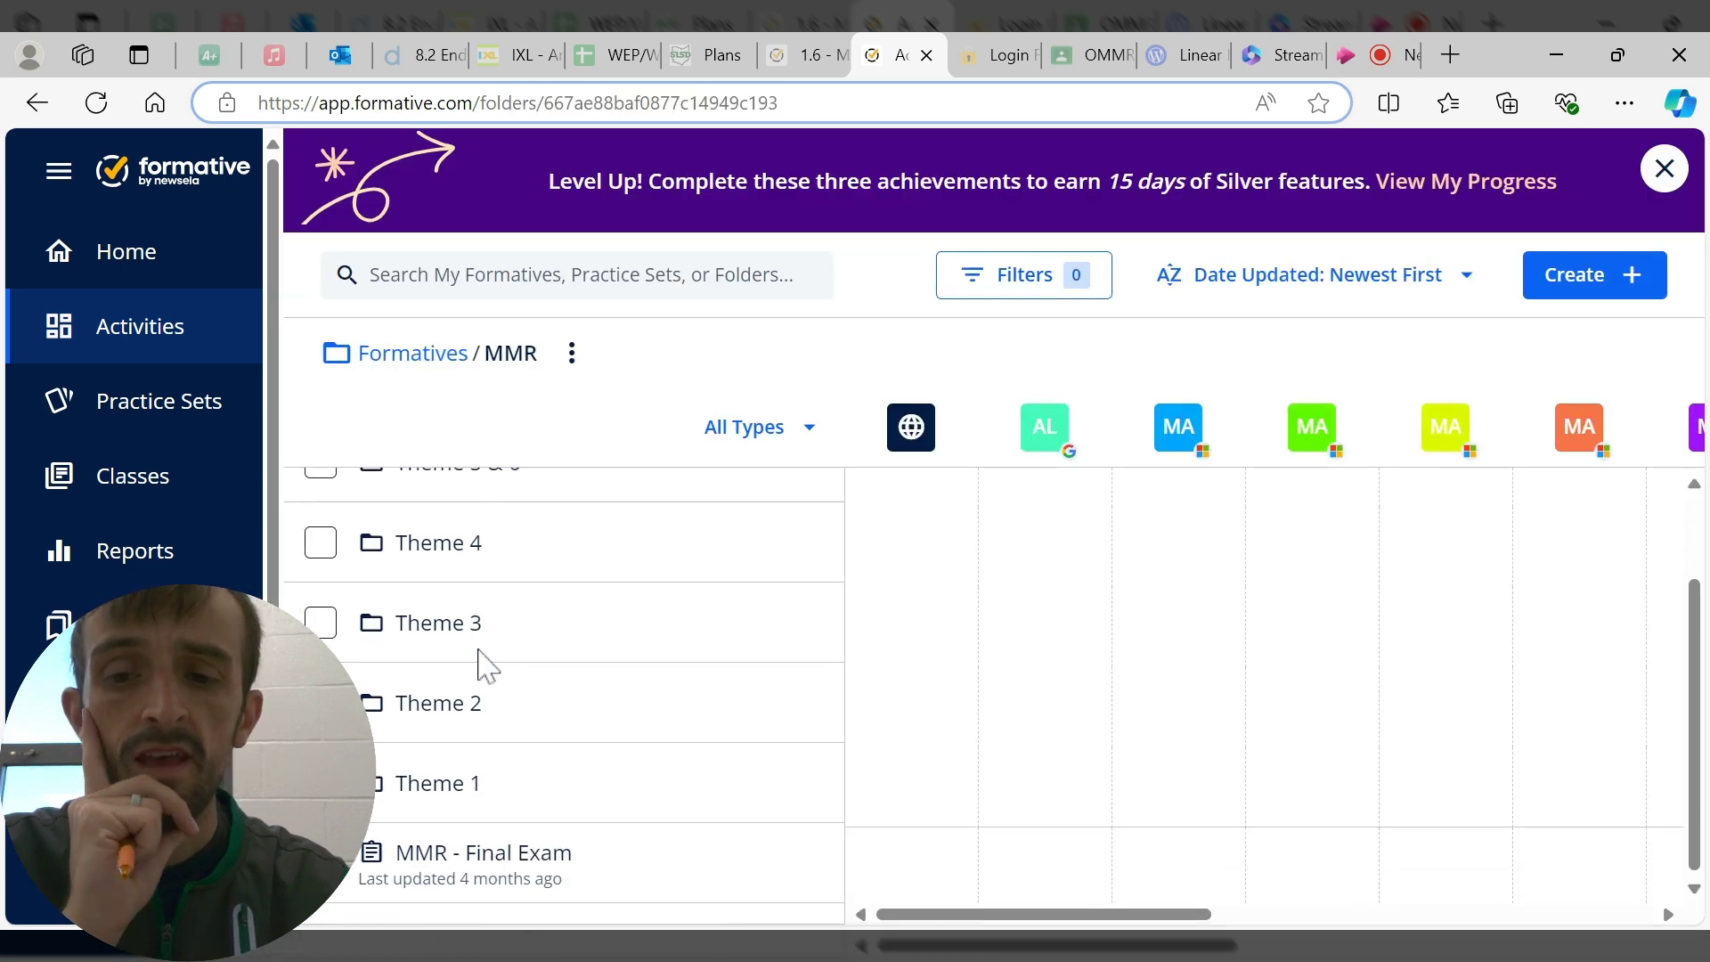
pyautogui.scroll(1, 552, 659)
pyautogui.scroll(-1, 570, 656)
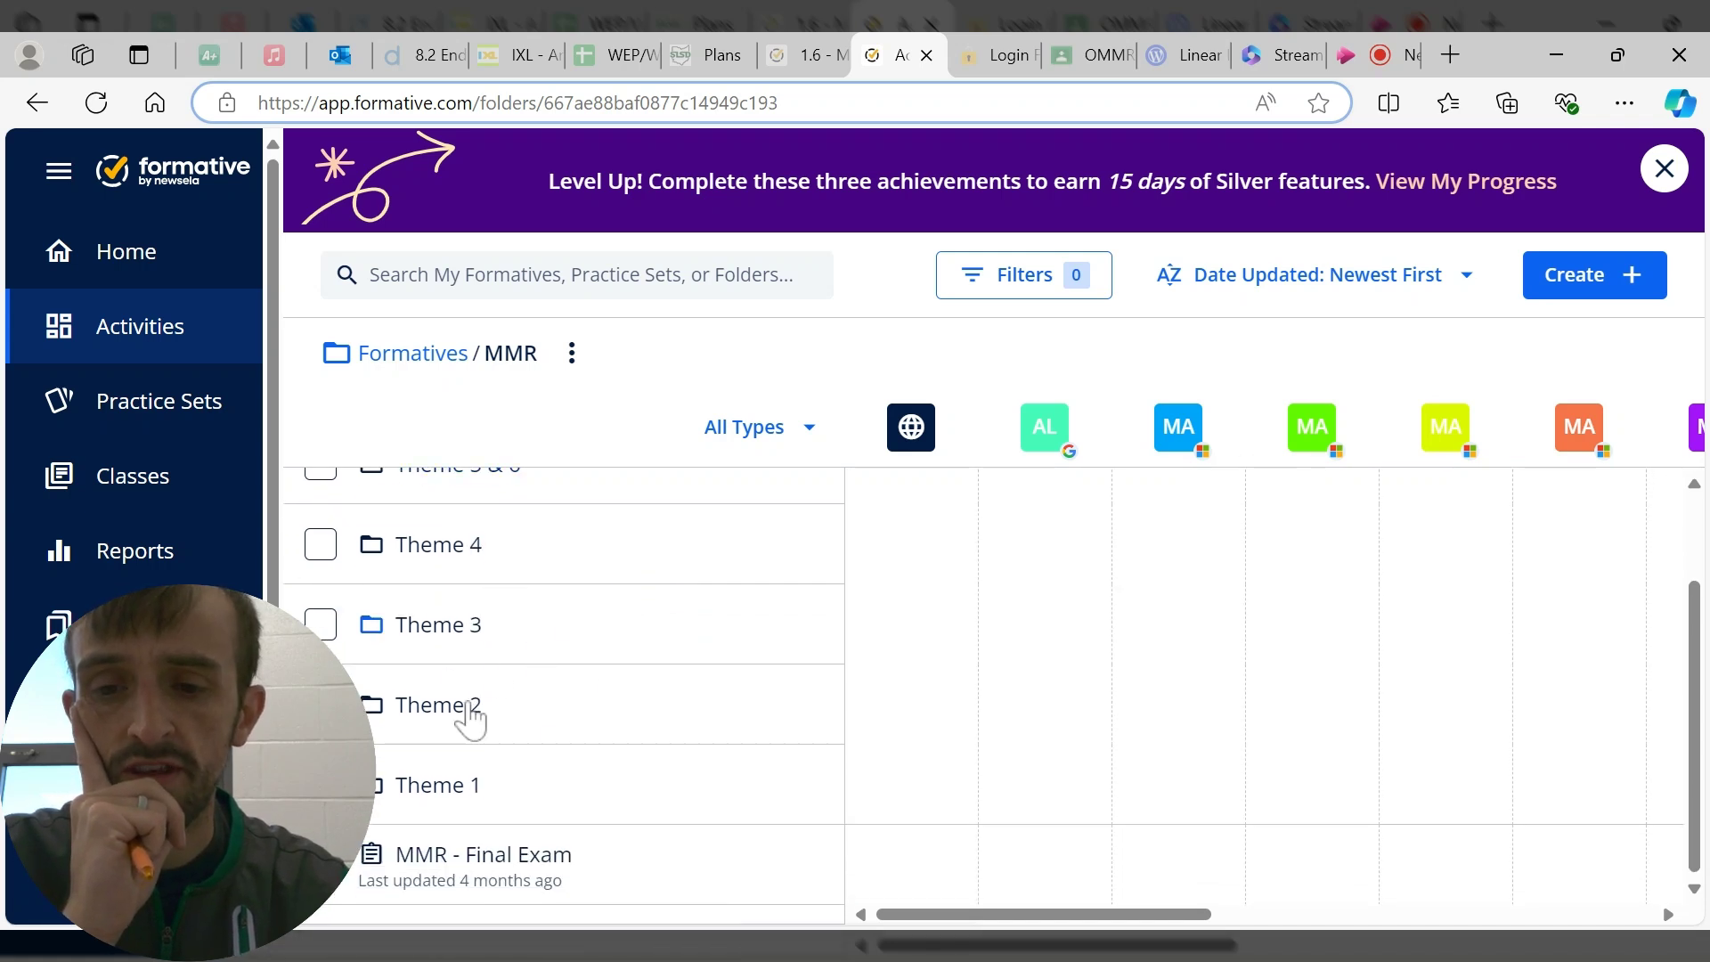
pyautogui.scroll(1, 467, 685)
pyautogui.scroll(-1, 465, 717)
pyautogui.scroll(1, 588, 699)
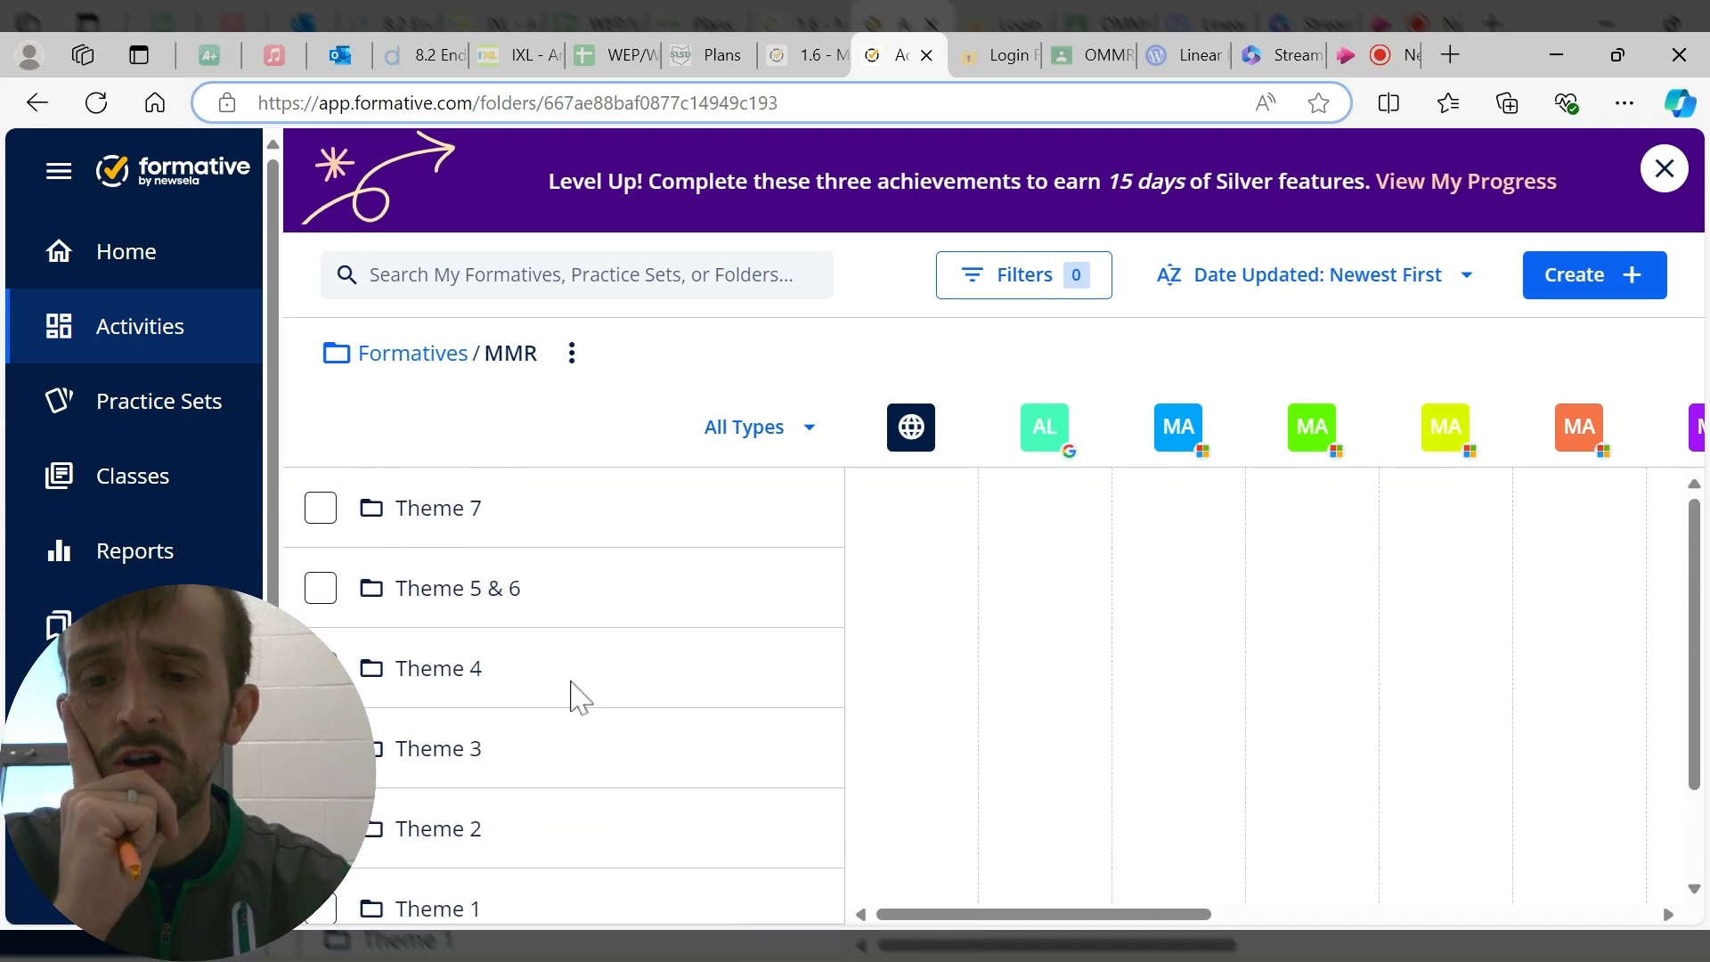
pyautogui.scroll(-1, 441, 677)
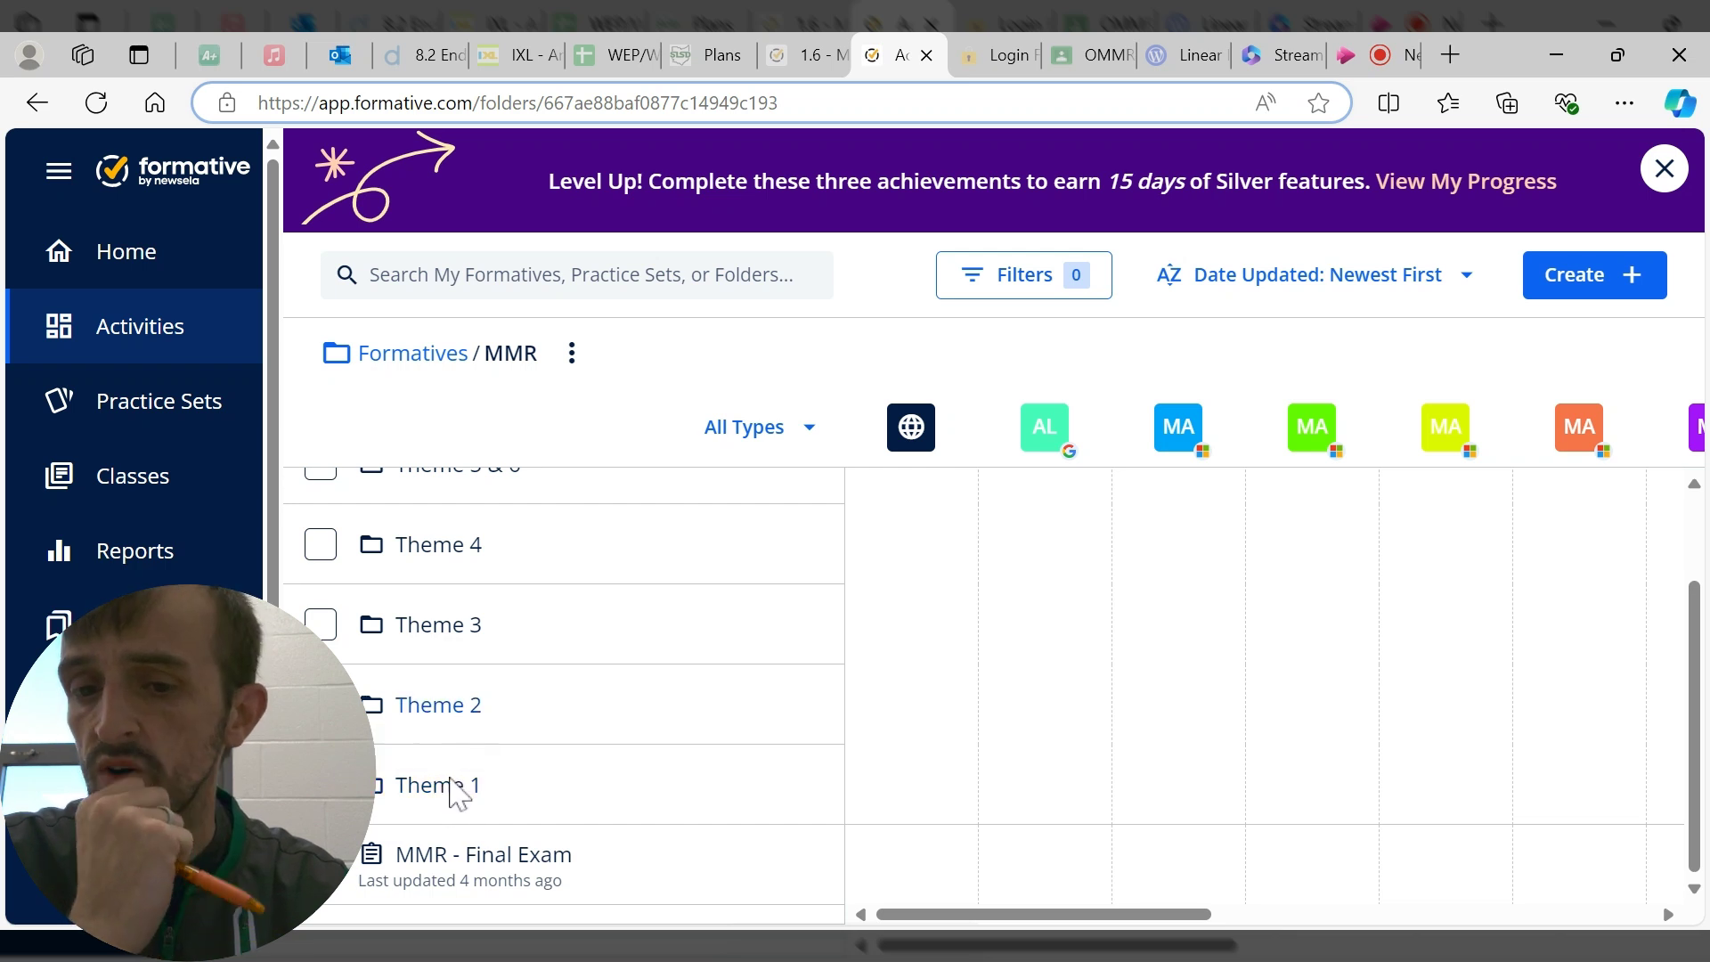
pyautogui.click(470, 720)
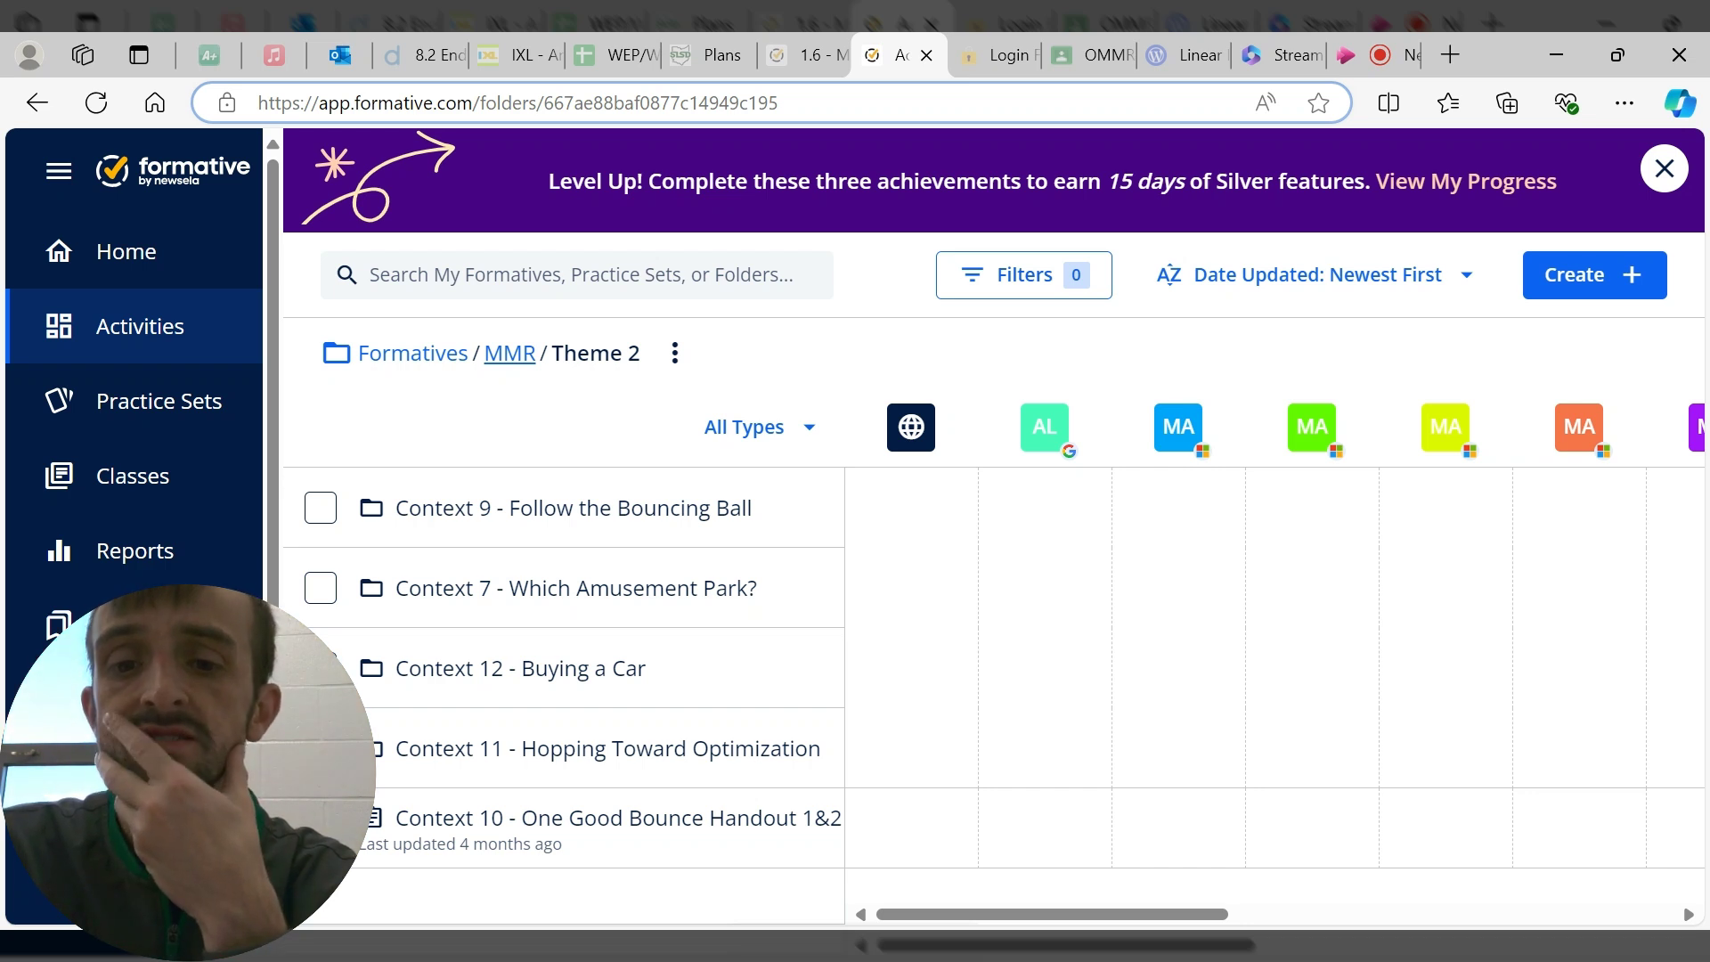
# - Go back to the MMR folder and open Theme 1
pyautogui.click(509, 354)
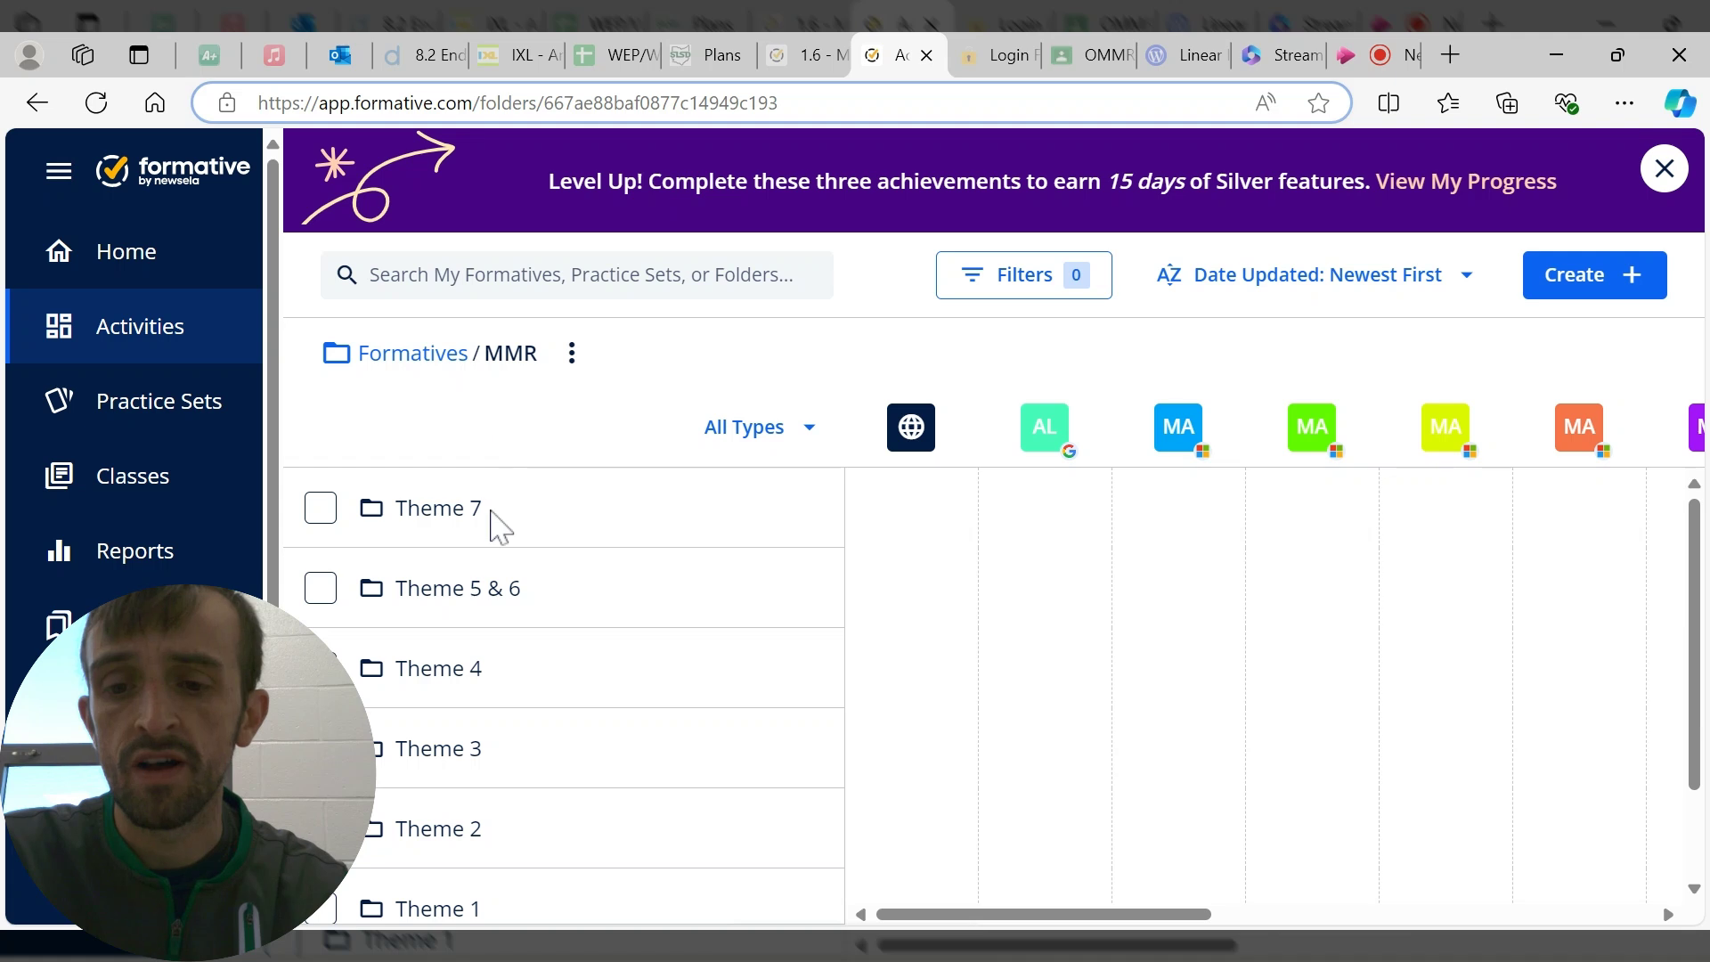
pyautogui.scroll(-2, 454, 703)
pyautogui.click(450, 783)
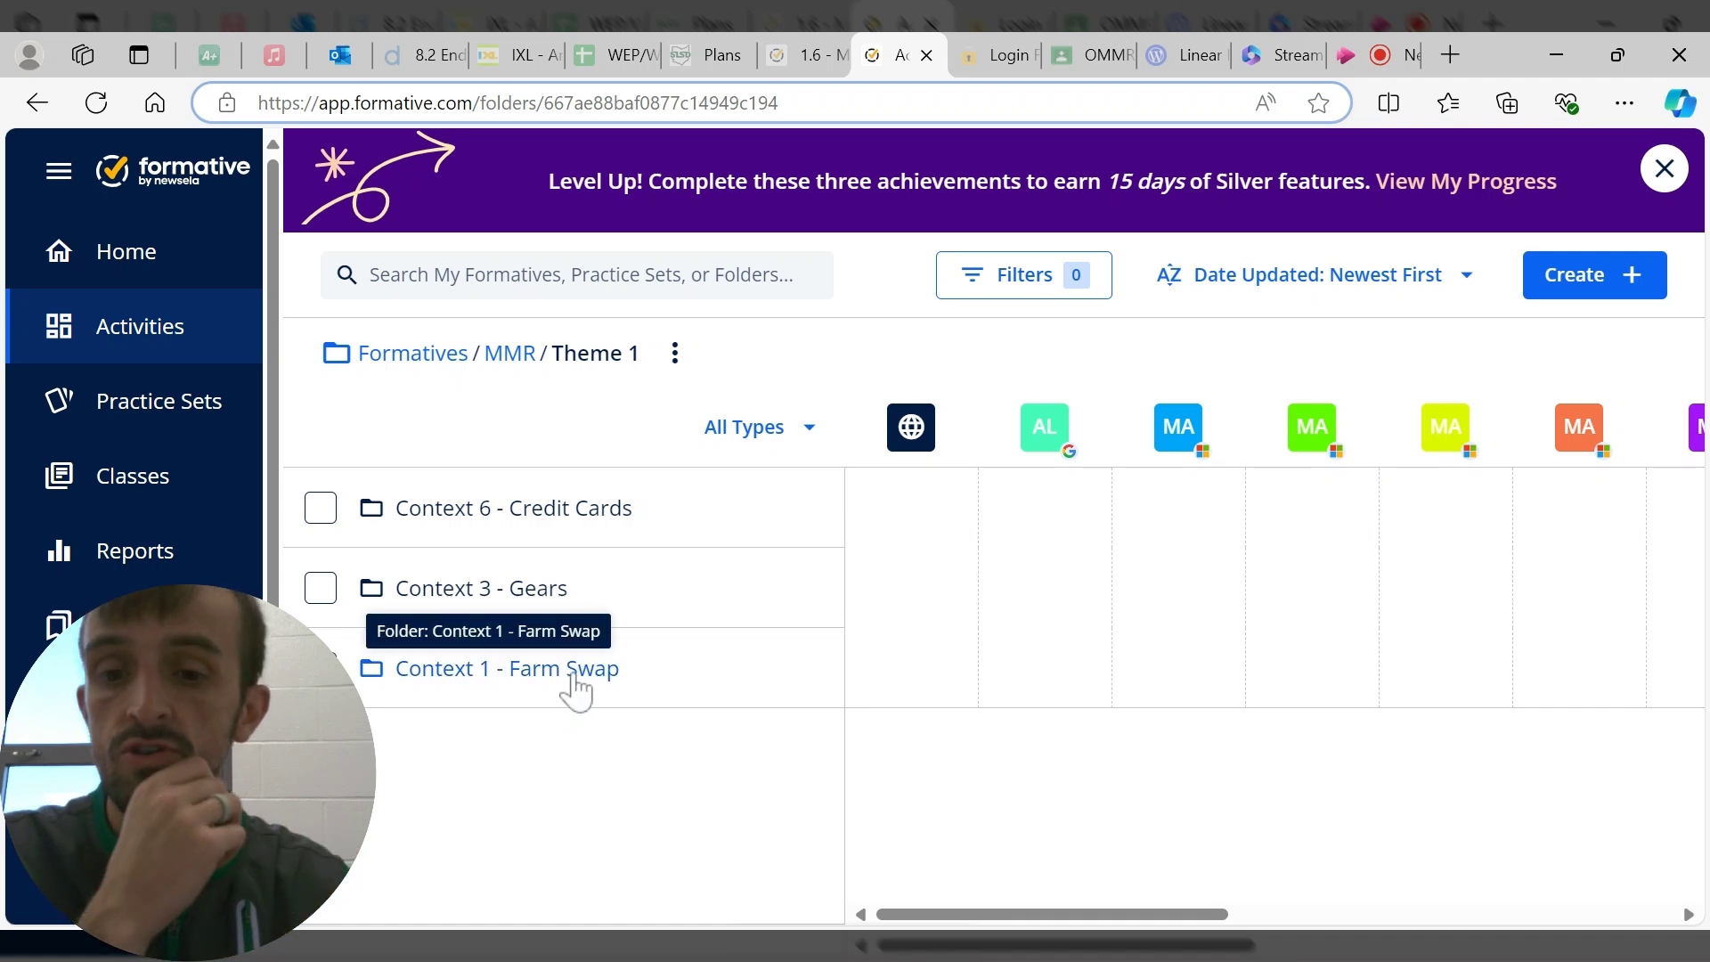
# - Open Context 1 - Farm Swap Parts A&B and review question 1's 750 answer and grading toggles
pyautogui.click(571, 678)
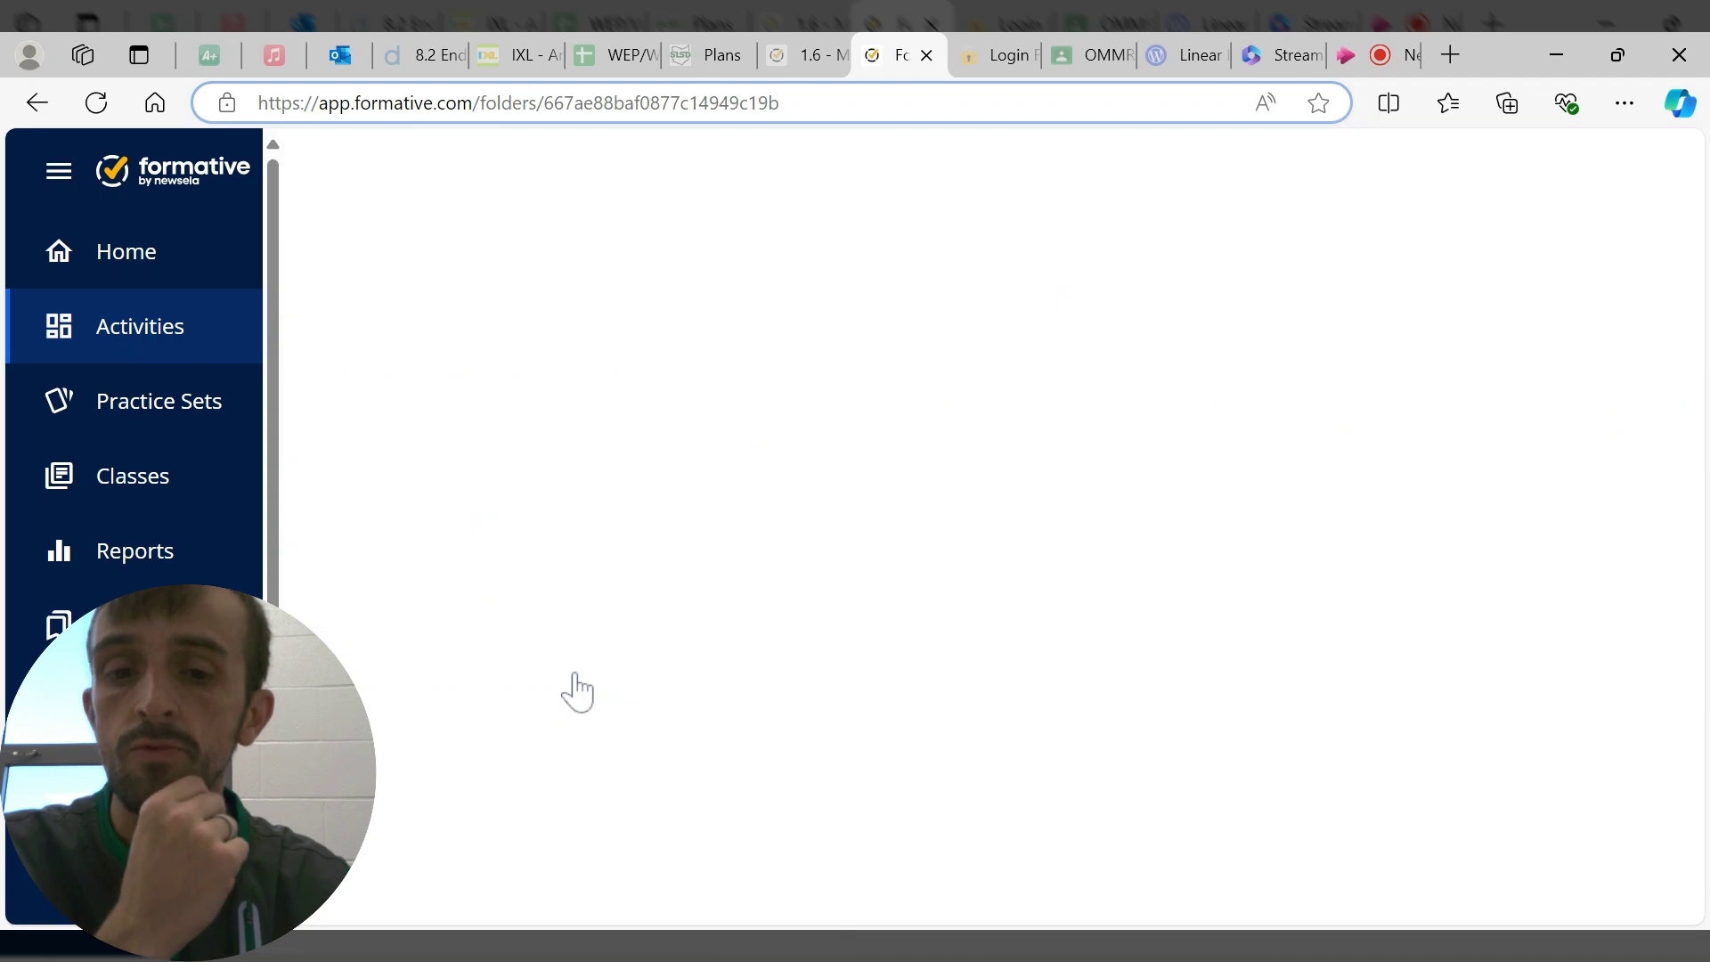
pyautogui.click(527, 496)
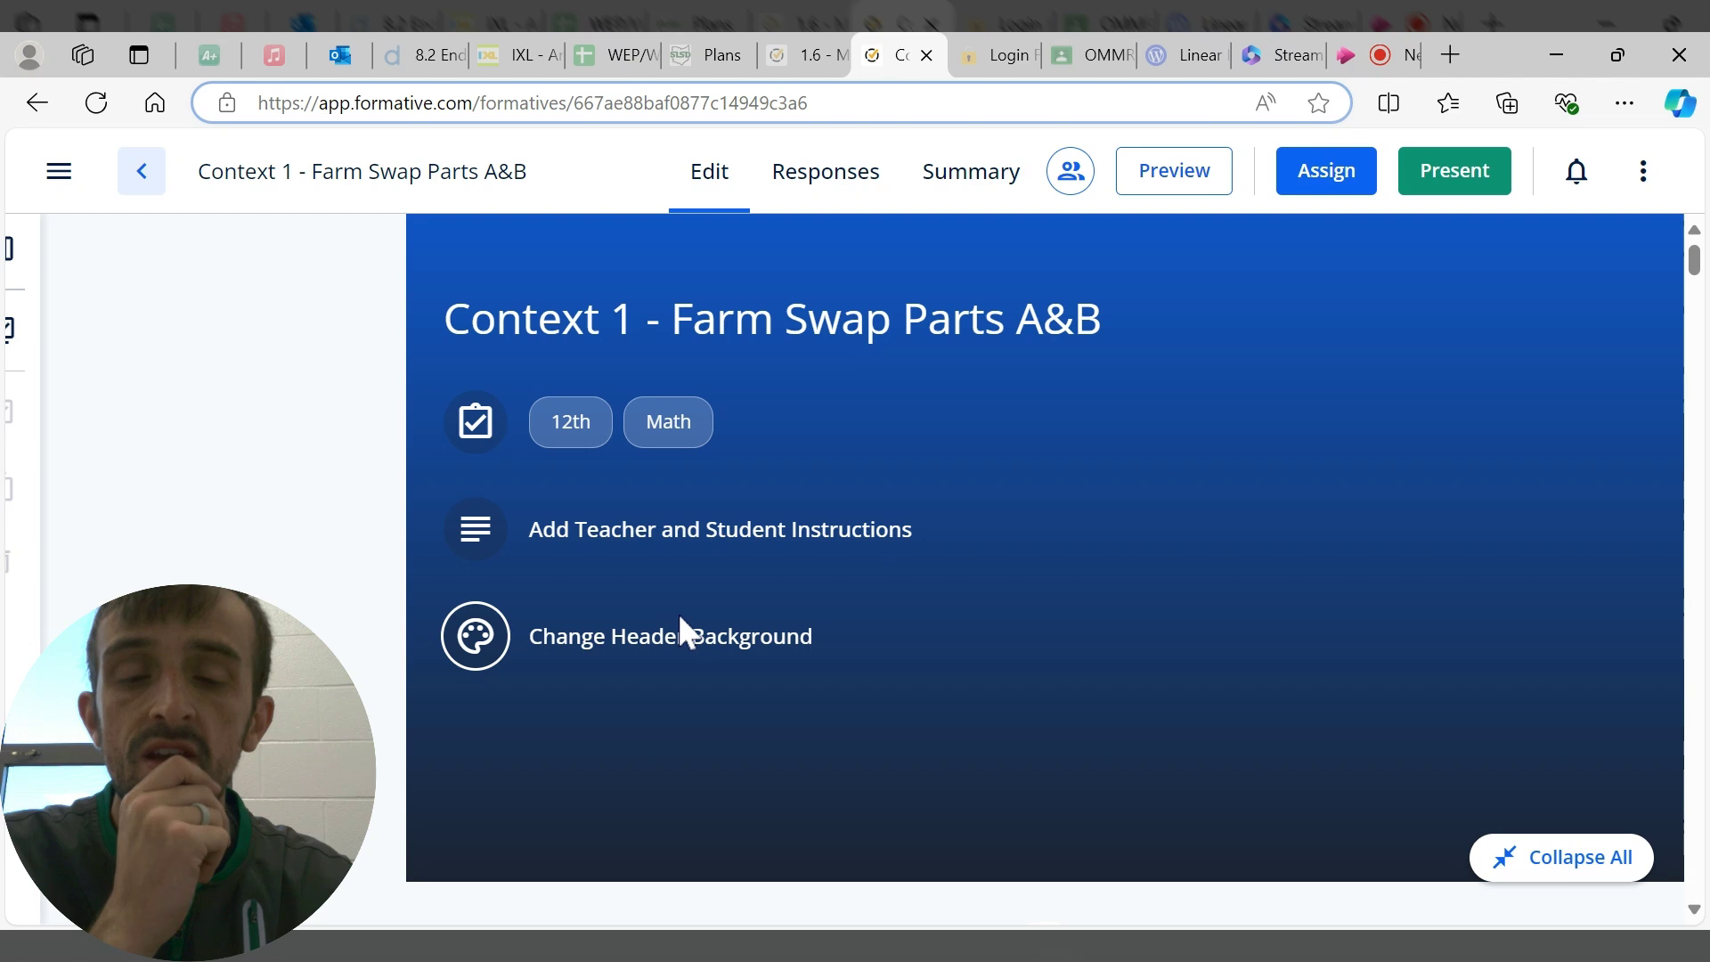
pyautogui.scroll(-4, 680, 623)
pyautogui.scroll(-3, 849, 619)
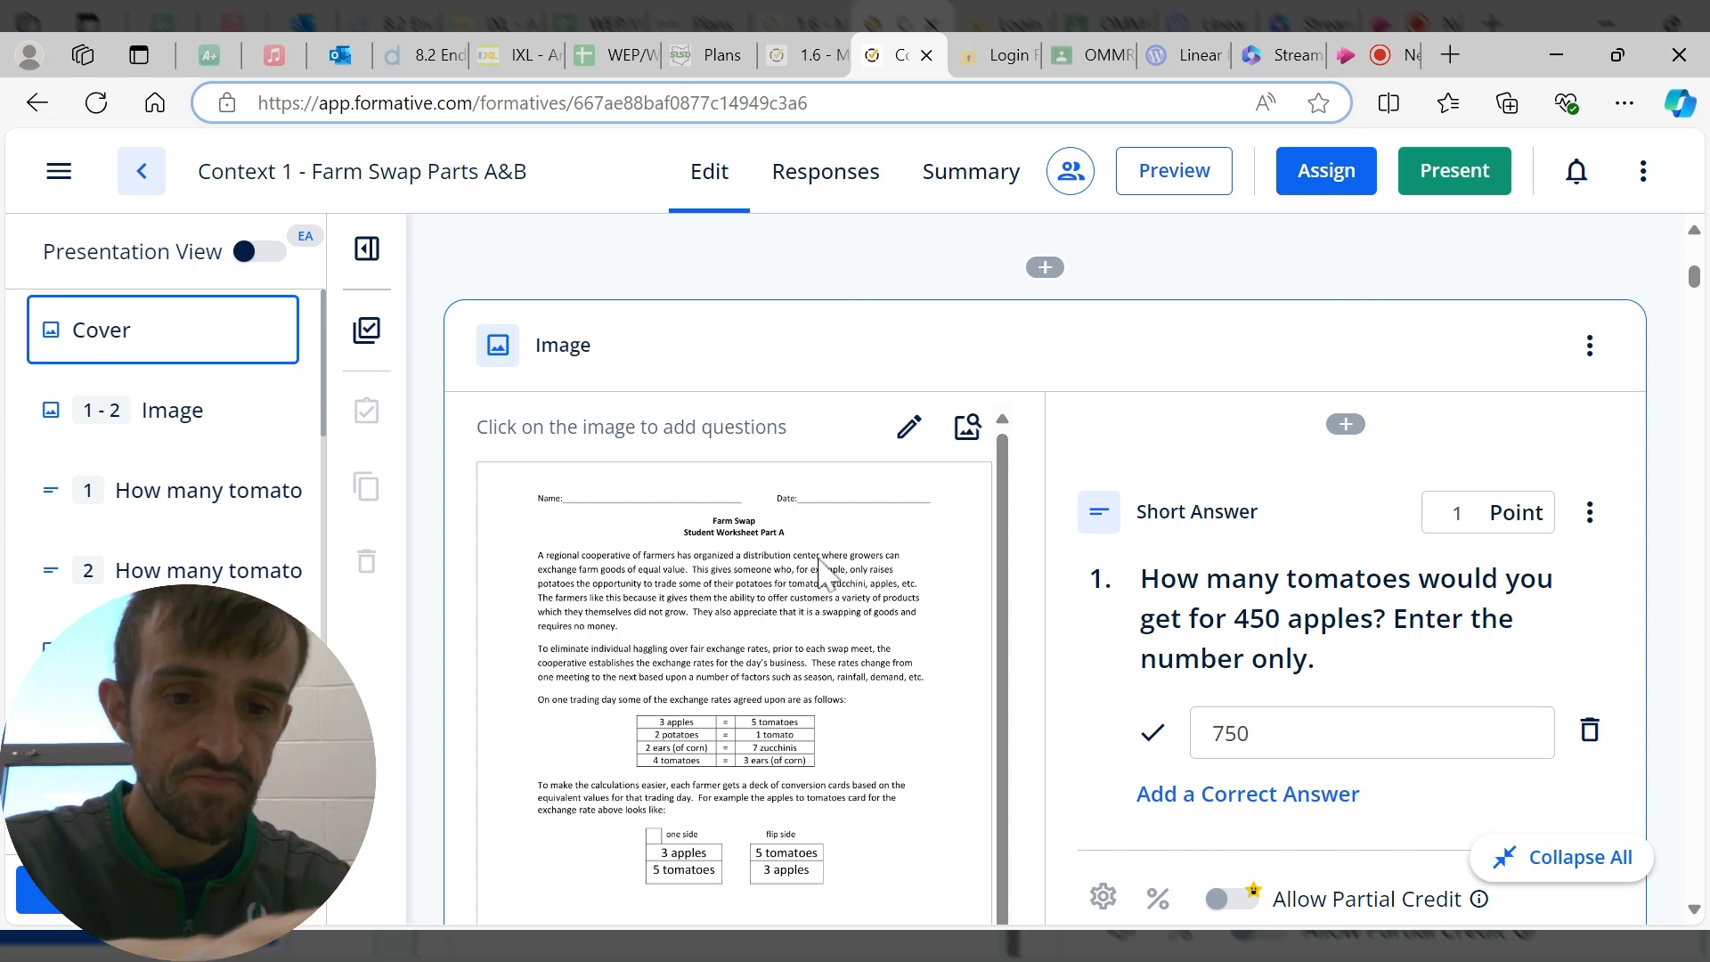
pyautogui.scroll(-8, 837, 547)
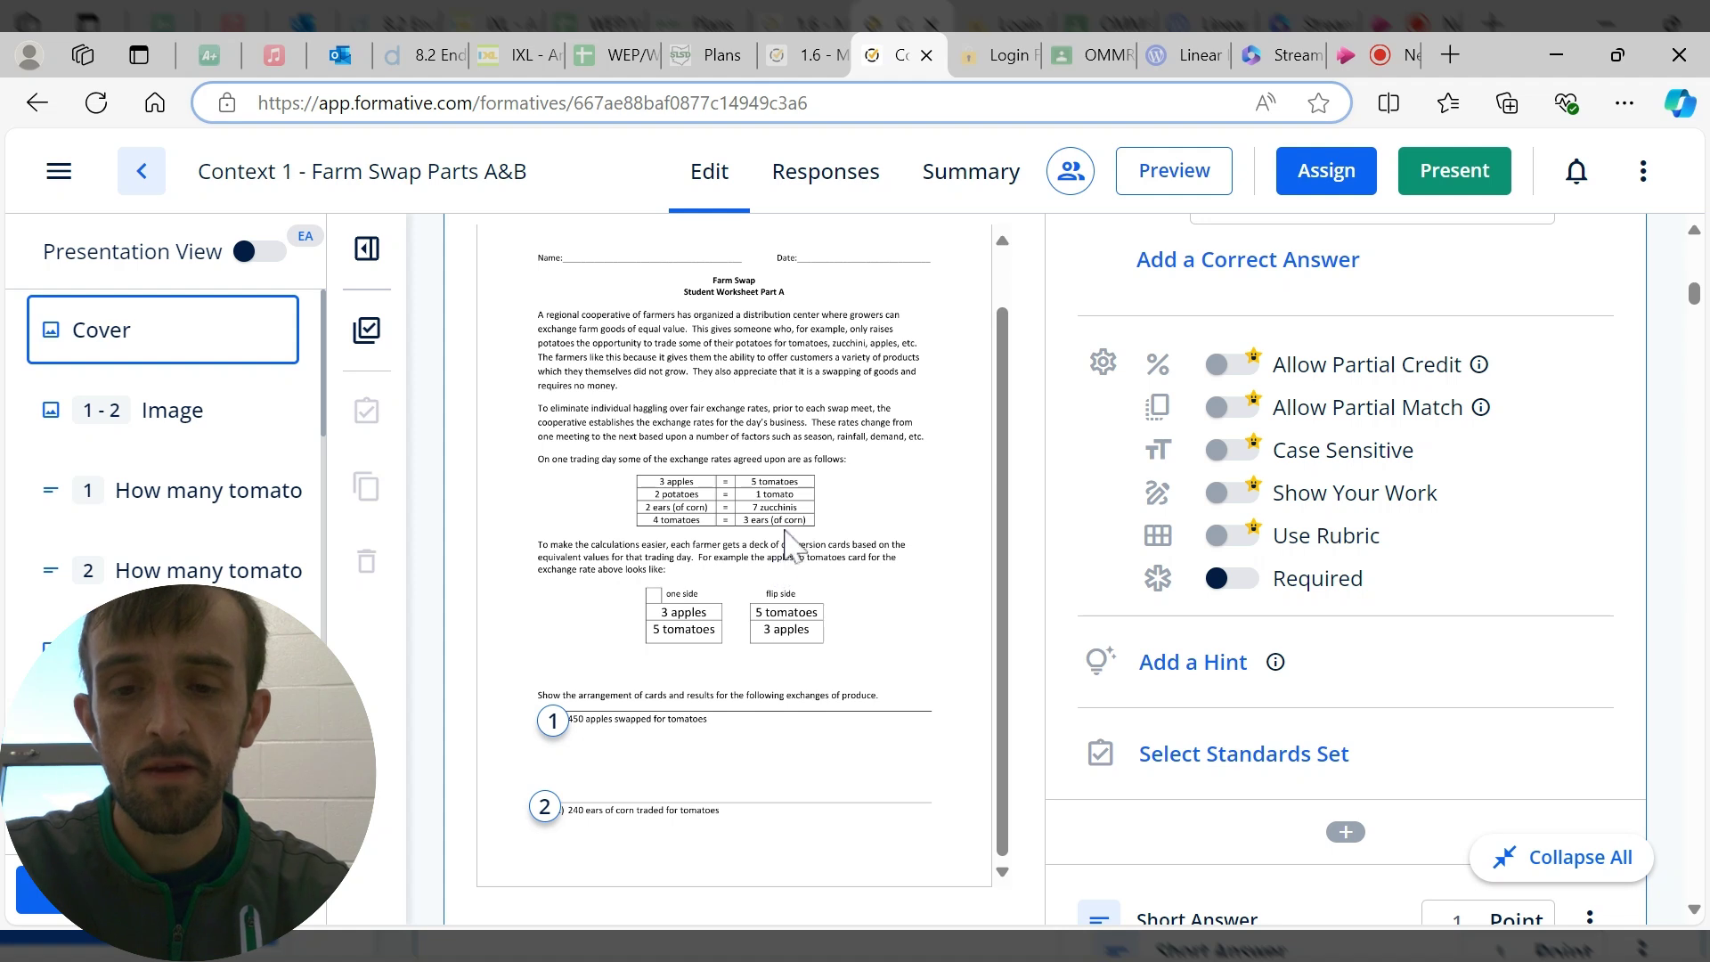
pyautogui.scroll(-2, 697, 543)
pyautogui.scroll(-15, 703, 548)
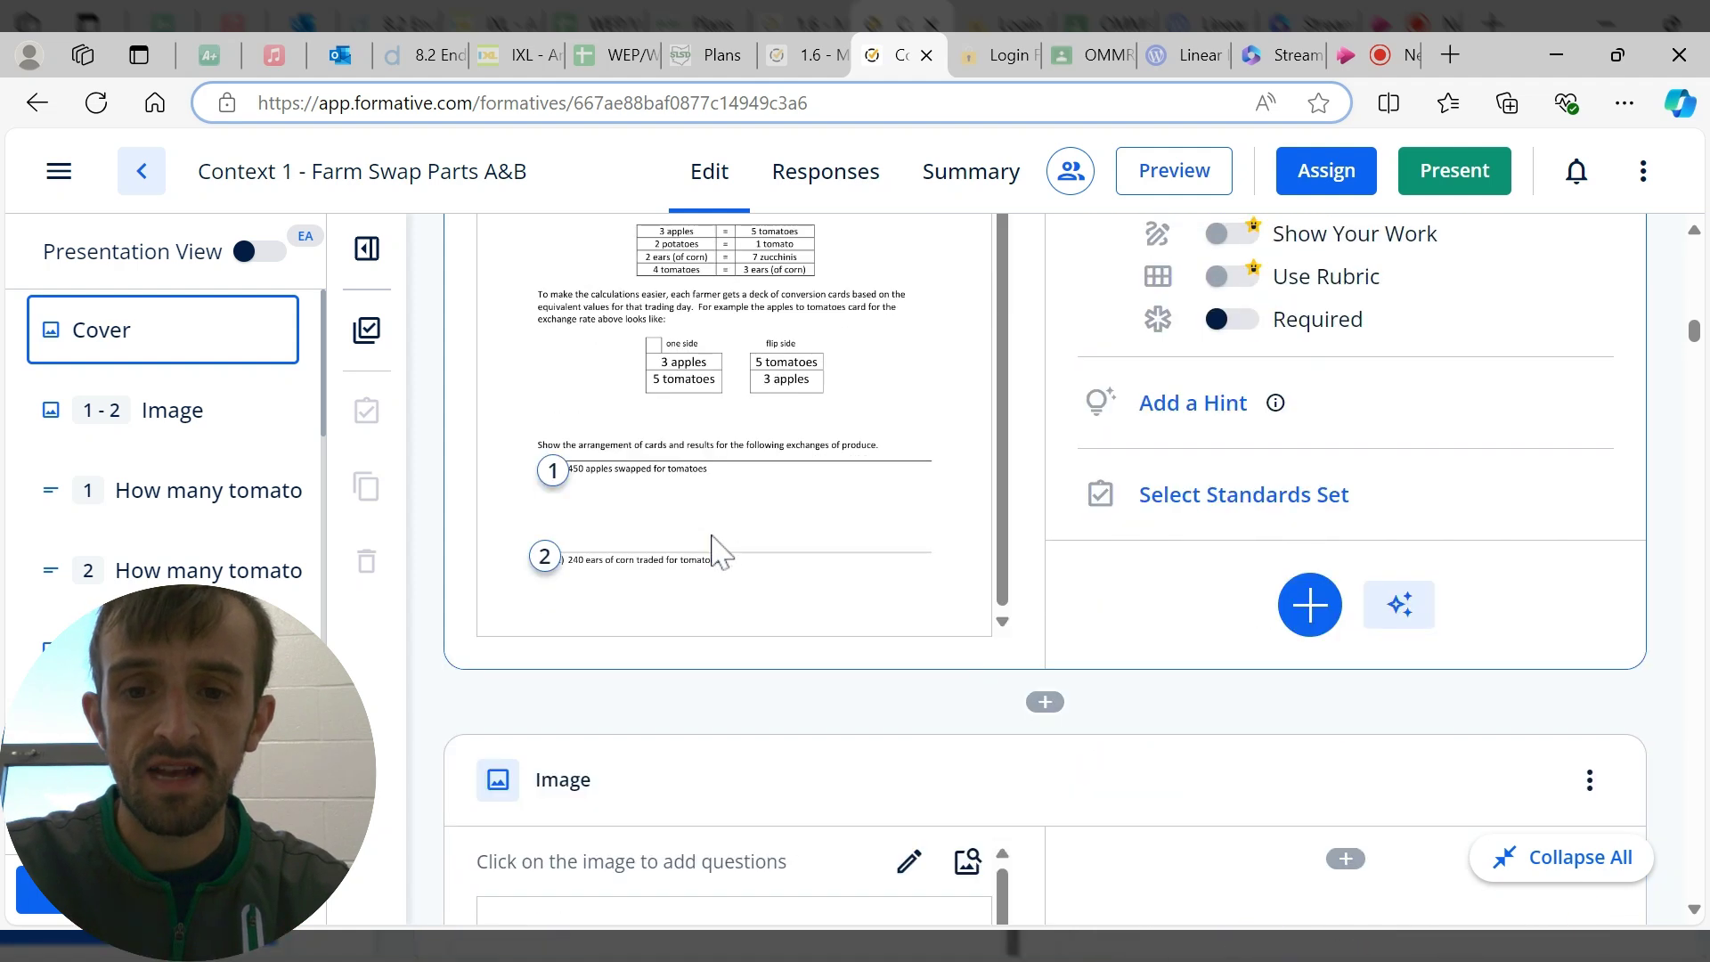
pyautogui.scroll(15, 755, 590)
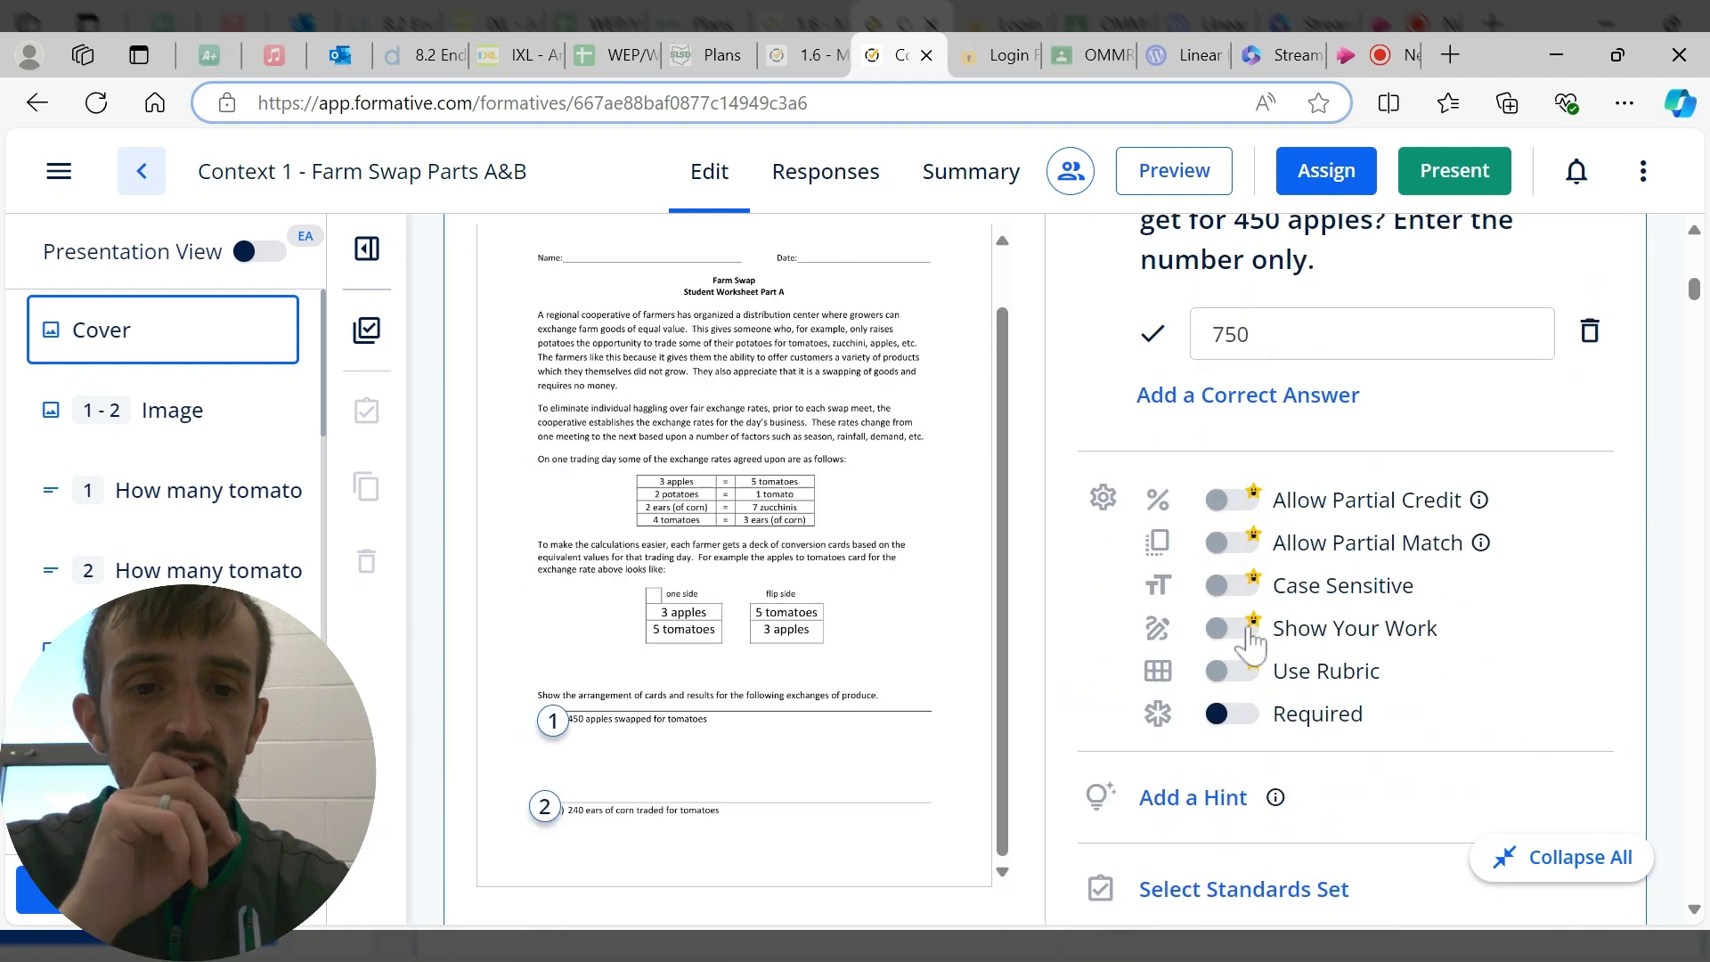
pyautogui.scroll(-3, 1279, 614)
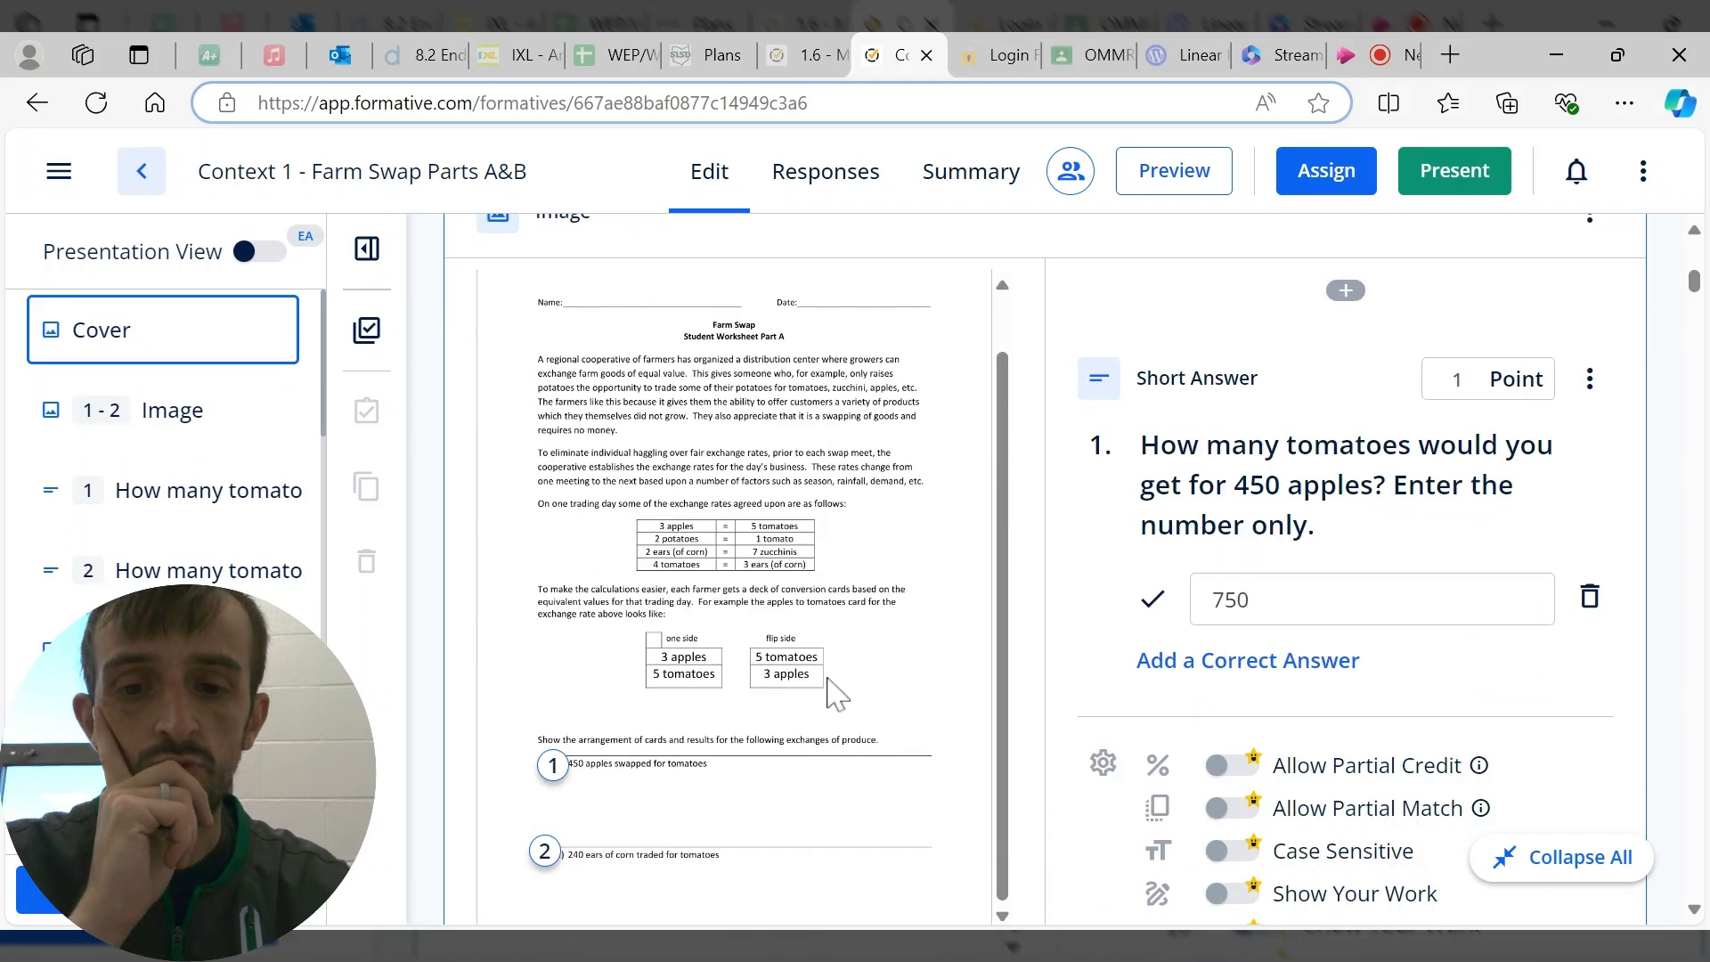
pyautogui.scroll(-1, 704, 721)
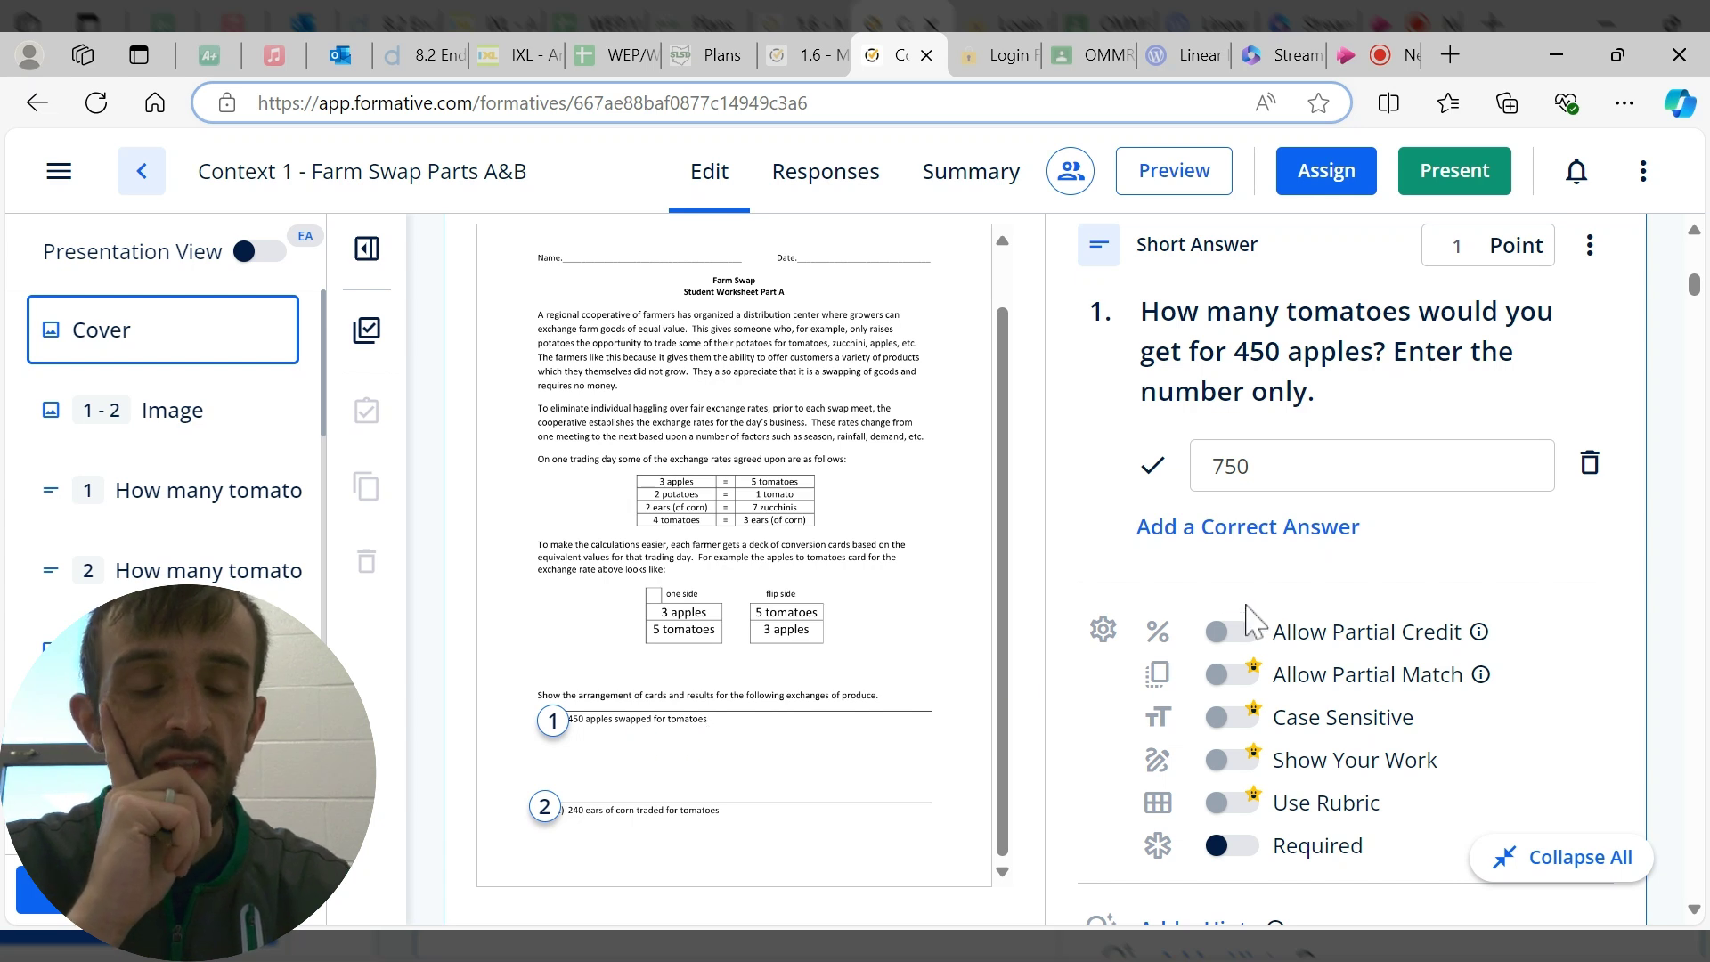
pyautogui.scroll(1, 1242, 588)
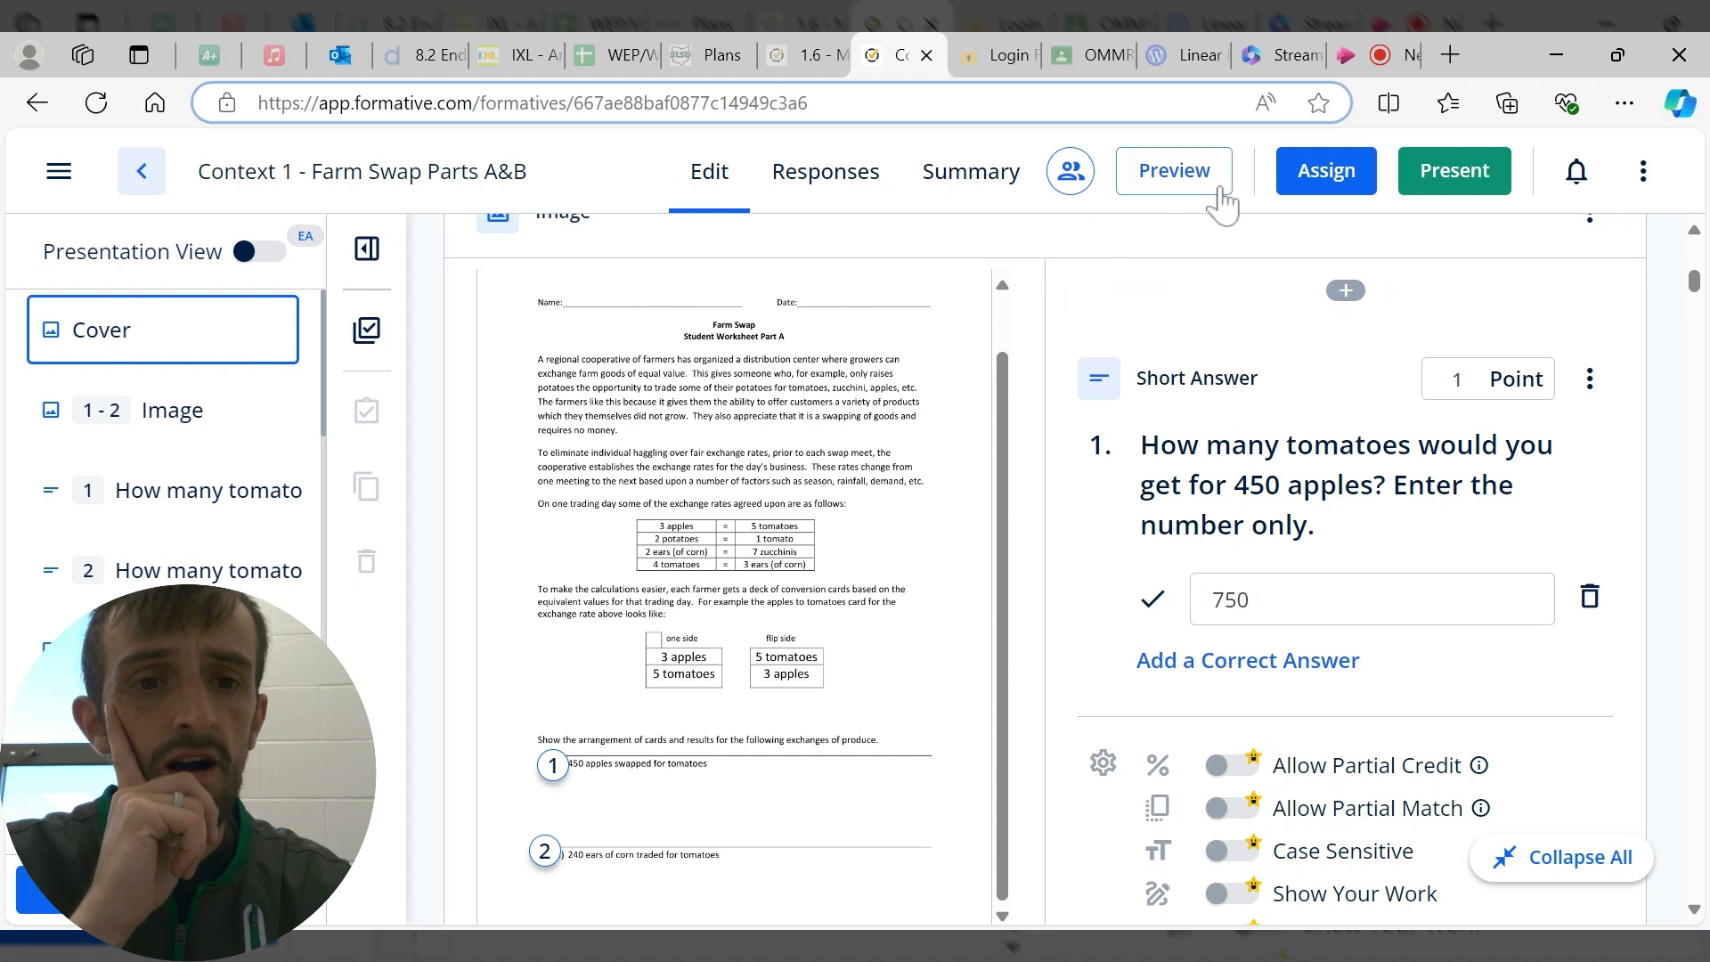
# - Preview the Farm Swap activity as a student and enlarge its worksheet image for a closer look
pyautogui.click(1172, 194)
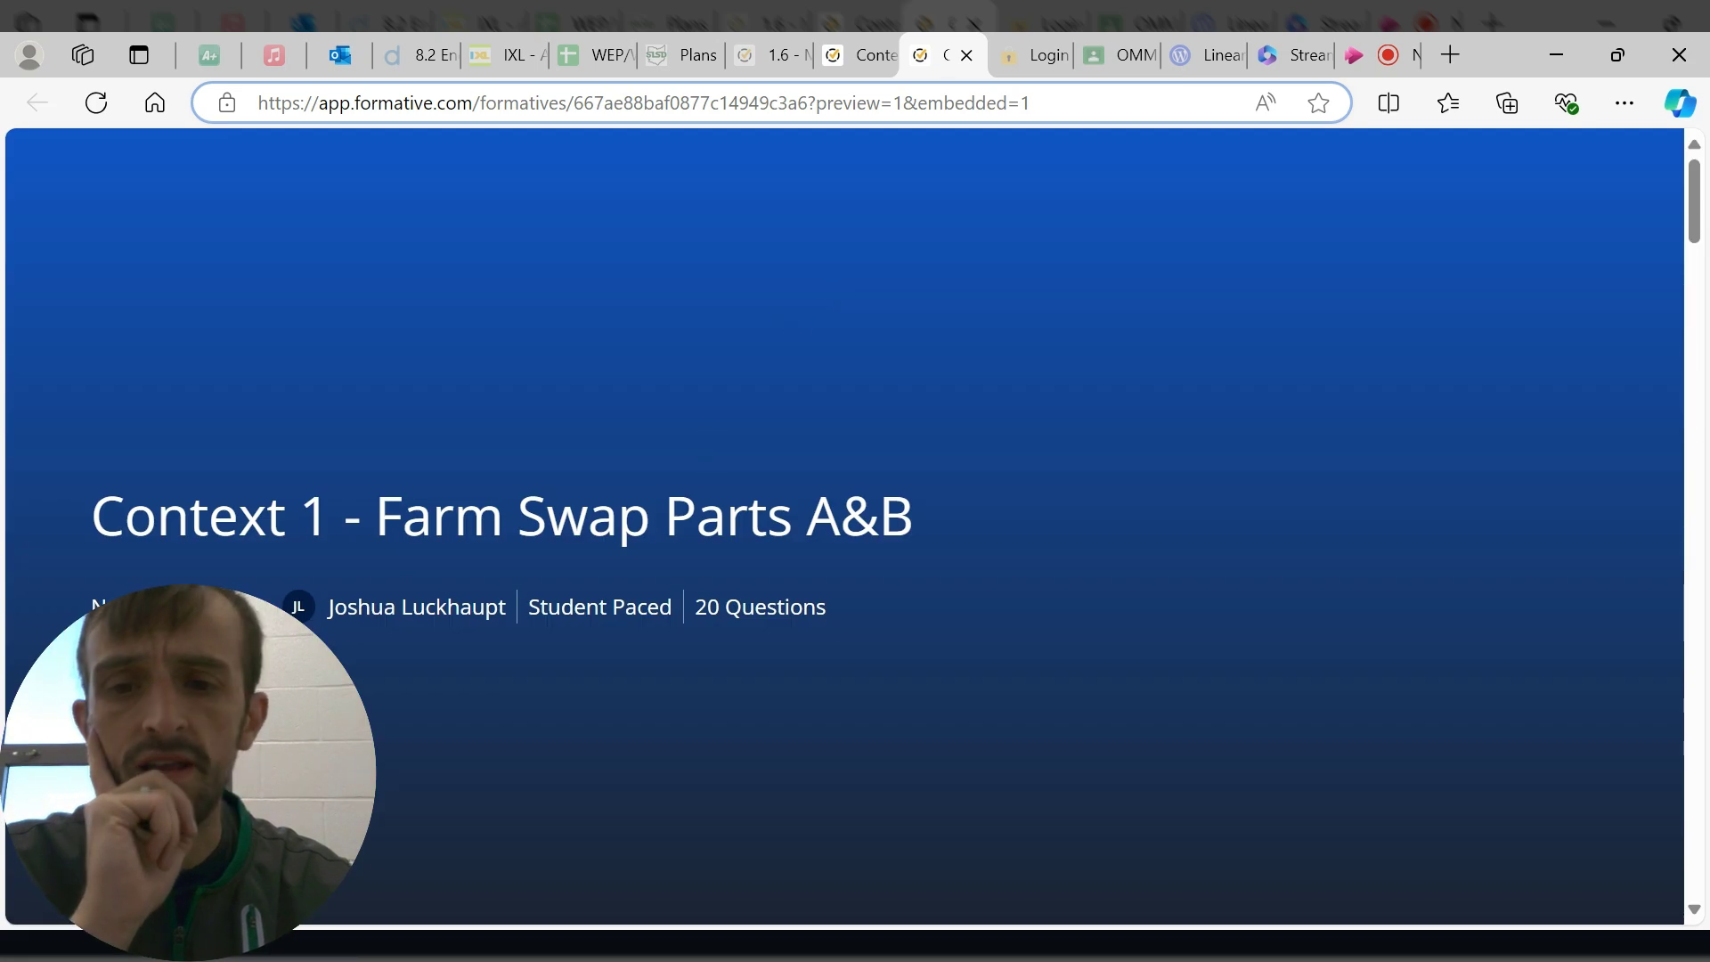
pyautogui.scroll(-4, 374, 548)
pyautogui.scroll(-5, 374, 547)
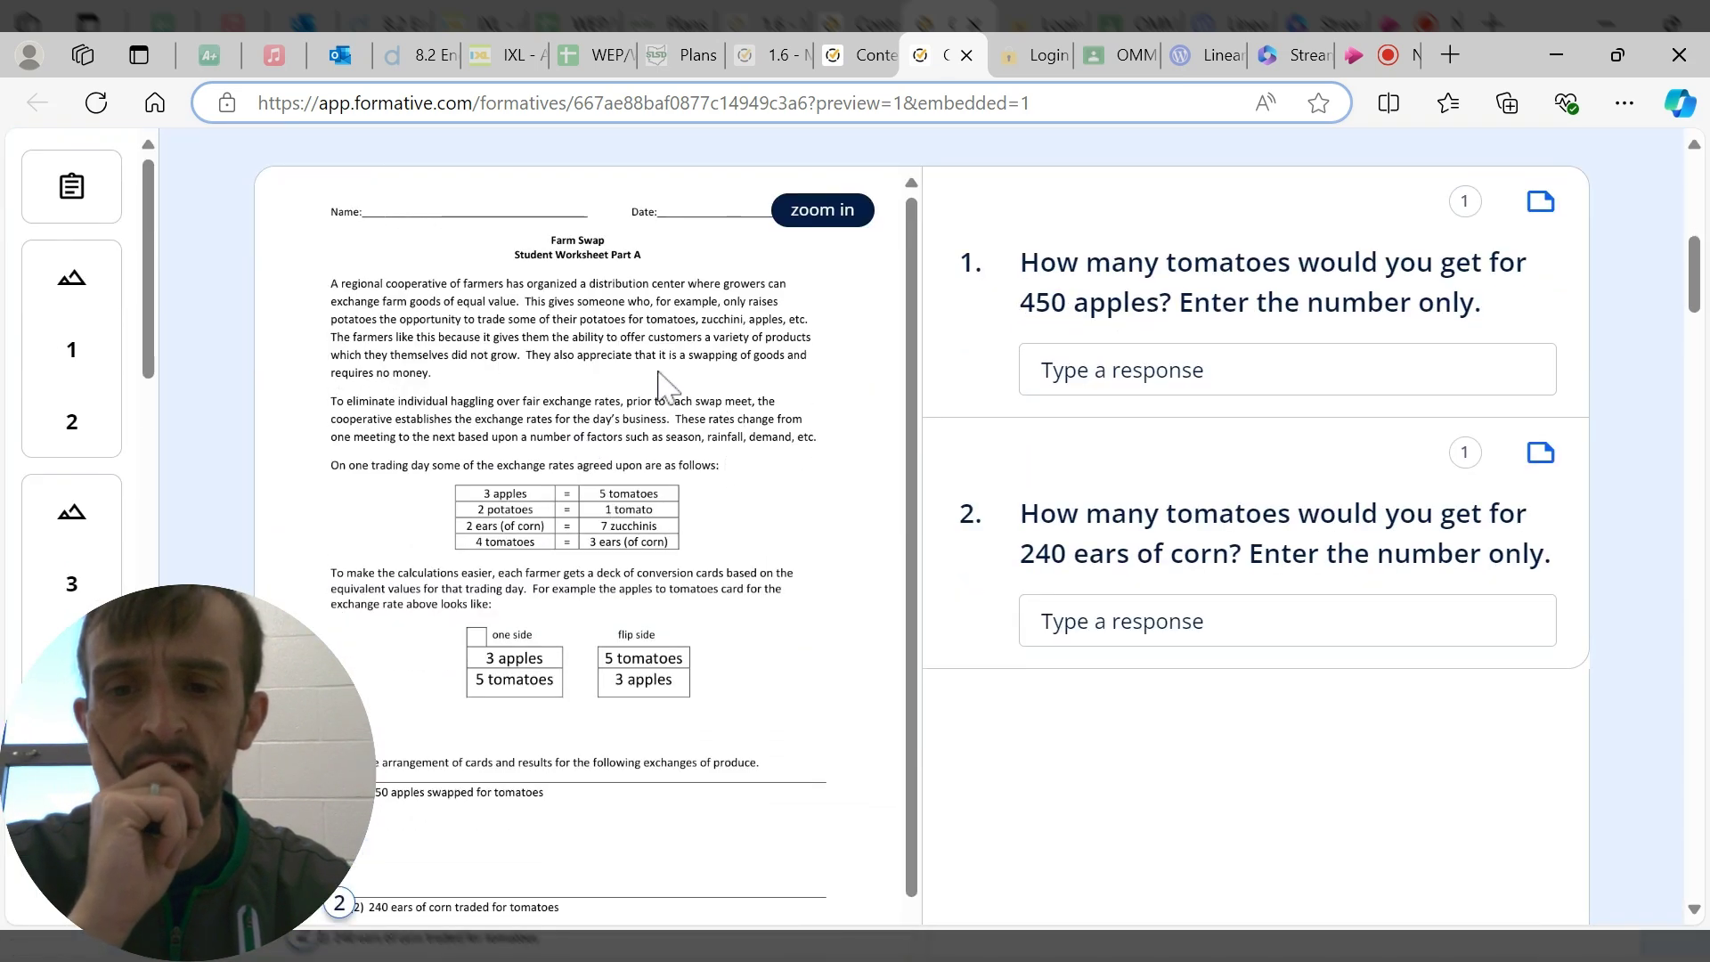
pyautogui.scroll(-3, 392, 446)
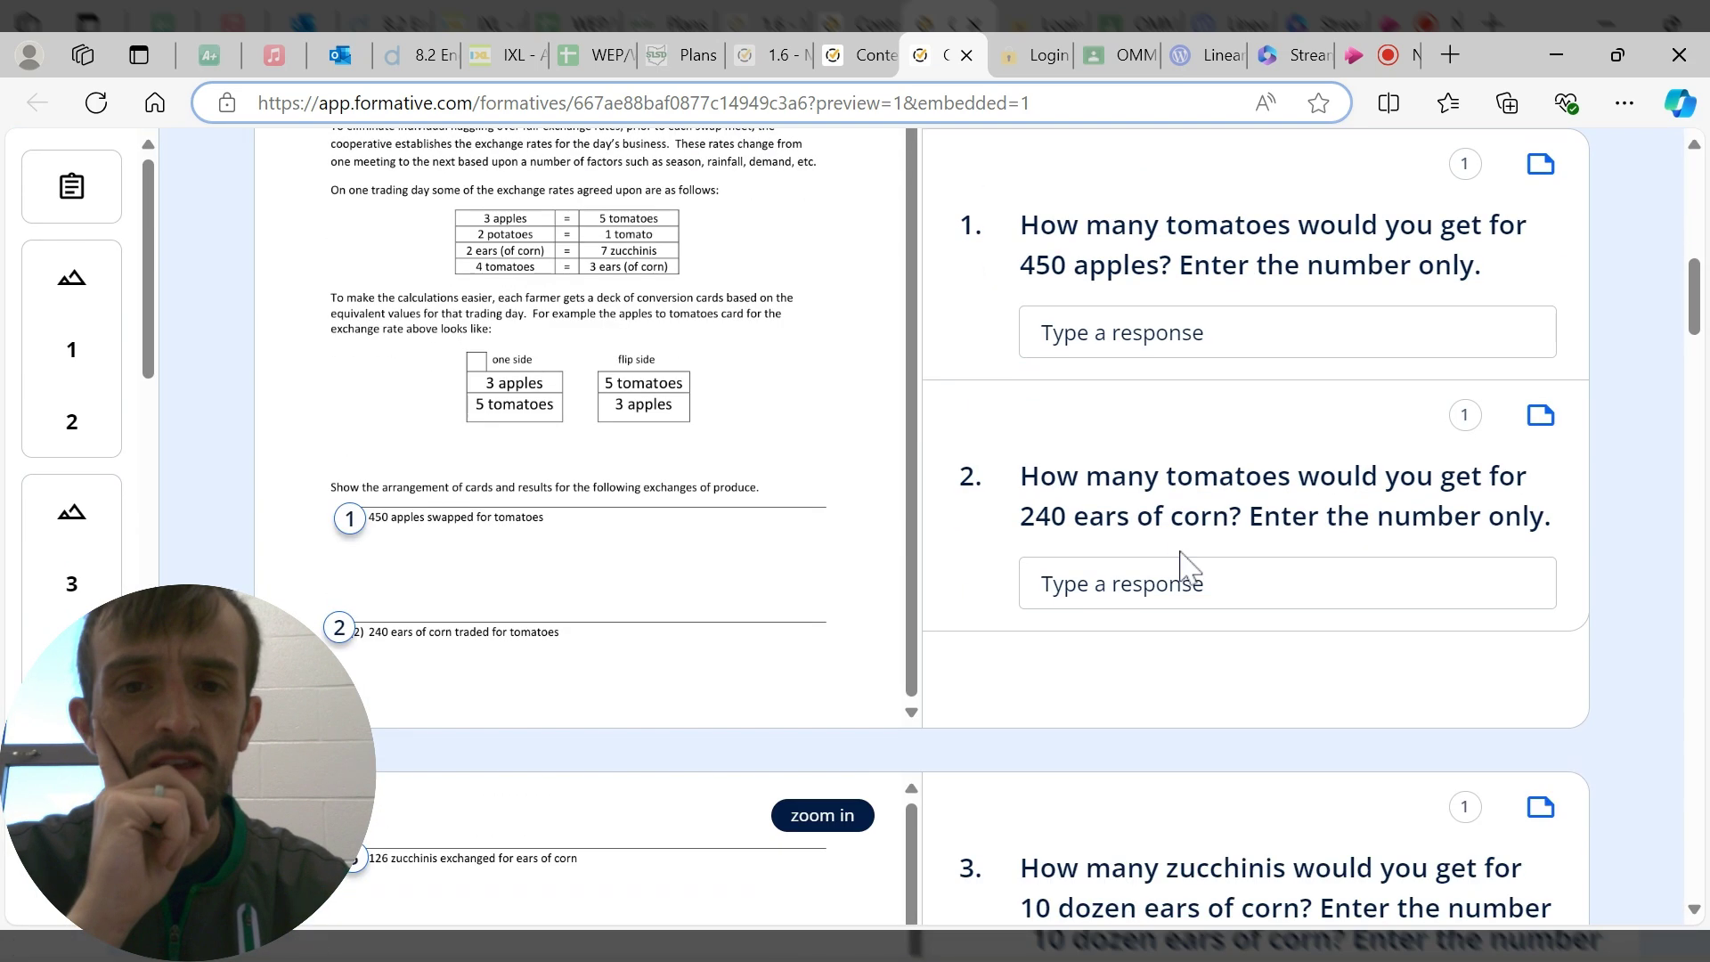
pyautogui.scroll(5, 1183, 564)
pyautogui.scroll(2, 801, 584)
pyautogui.scroll(-2, 847, 611)
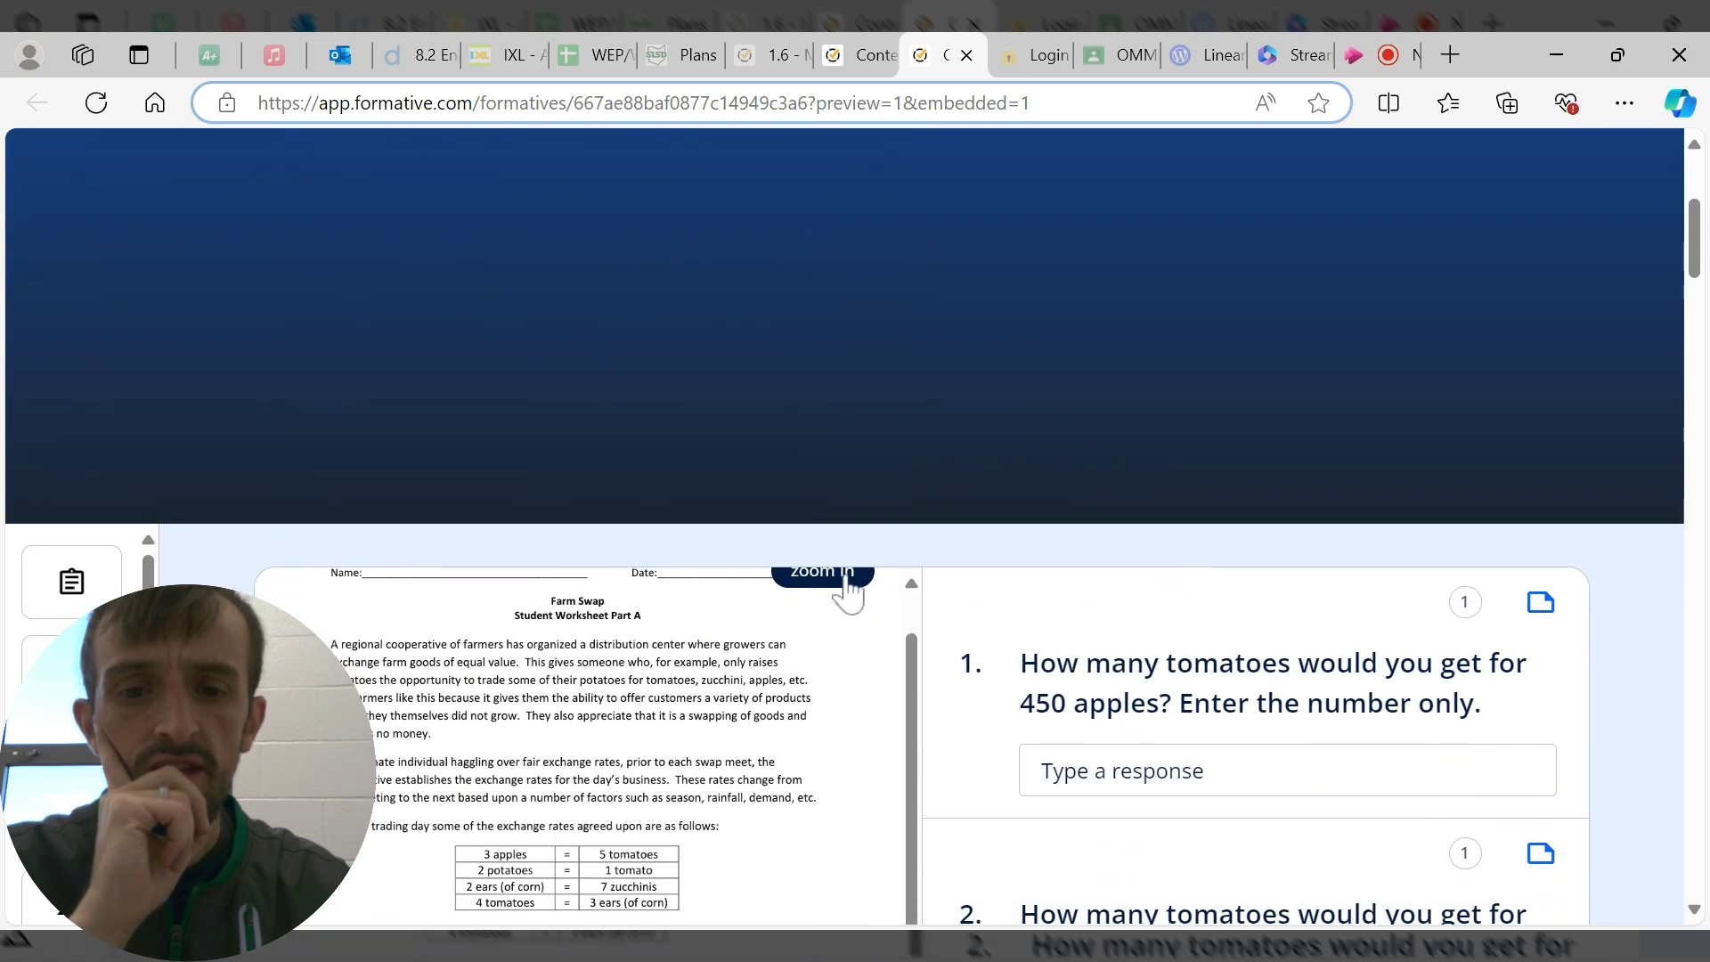
pyautogui.click(842, 577)
pyautogui.scroll(-8, 847, 590)
pyautogui.scroll(1, 721, 622)
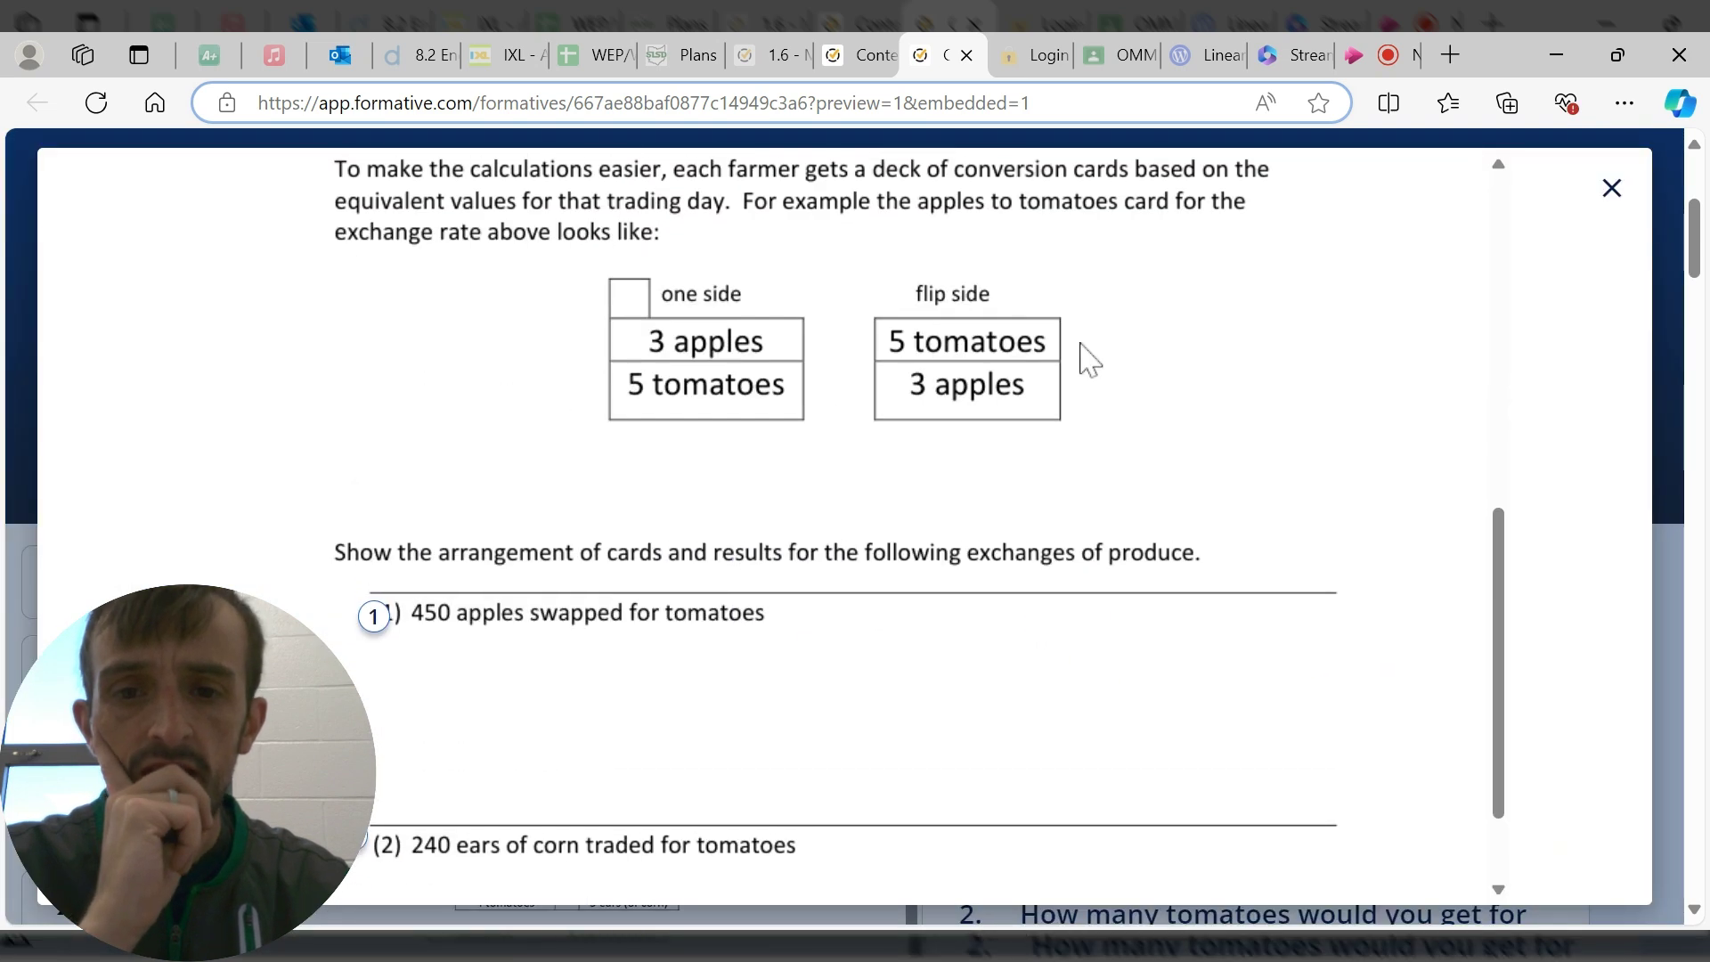
pyautogui.click(1612, 190)
# - Scroll through the remaining preview questions and close the preview to return to editing
pyautogui.scroll(-3, 1104, 508)
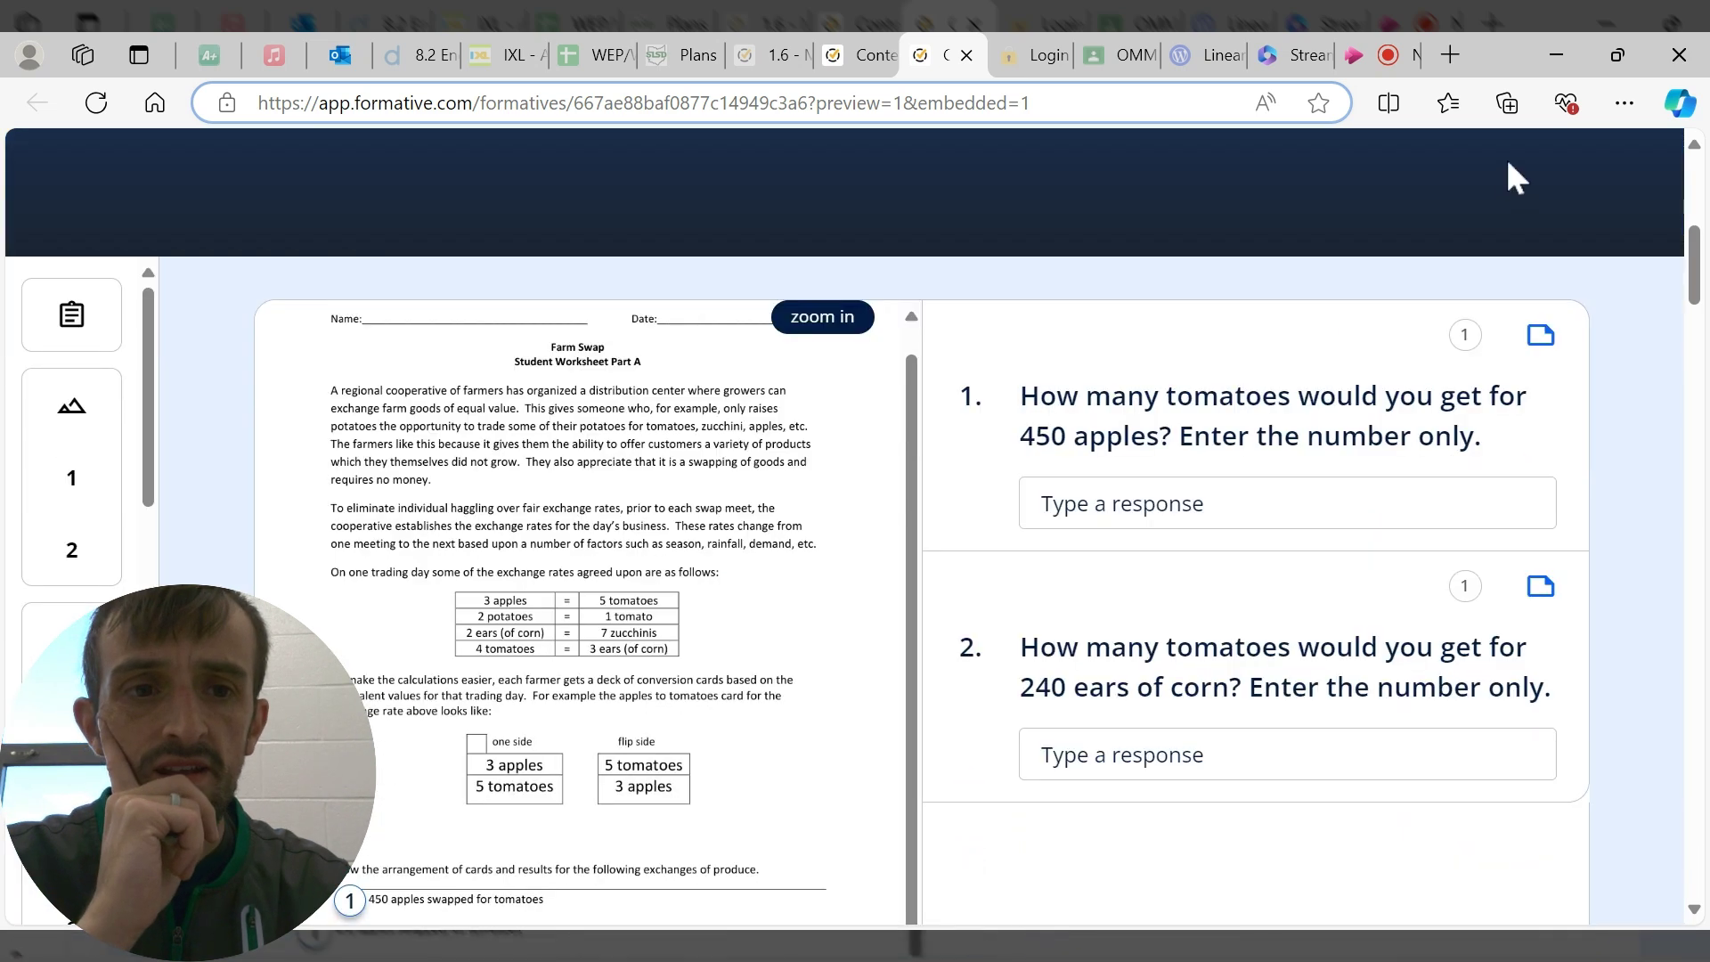
pyautogui.scroll(-8, 1149, 525)
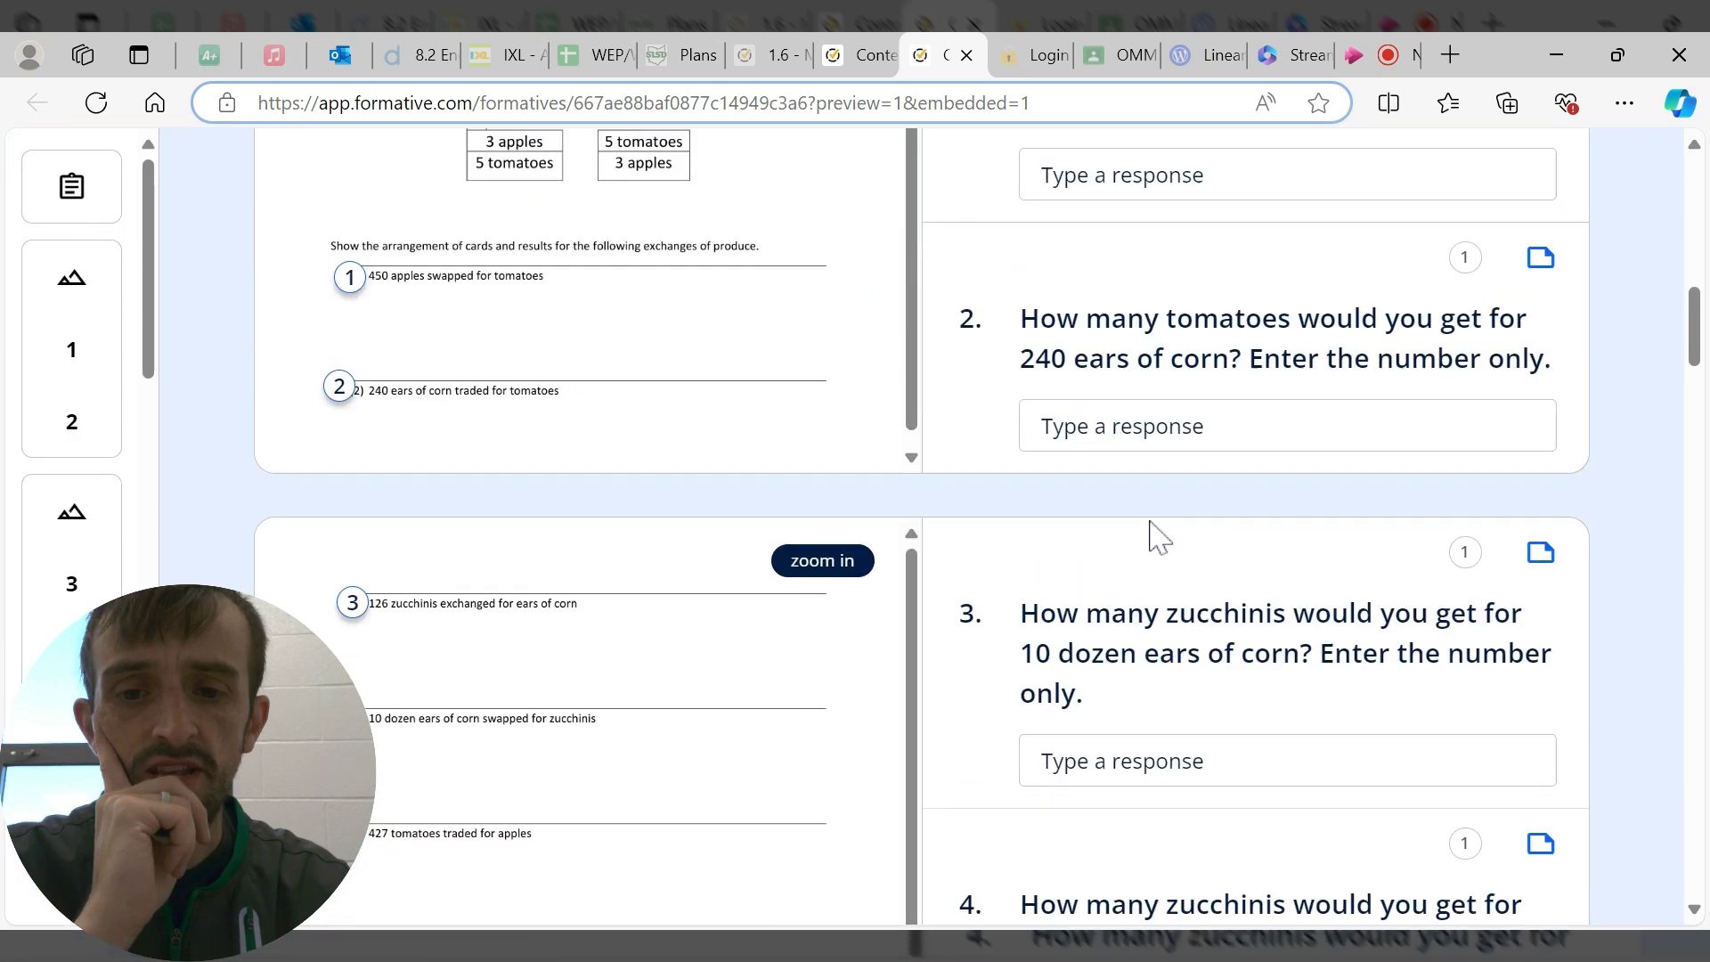
pyautogui.scroll(-15, 1150, 570)
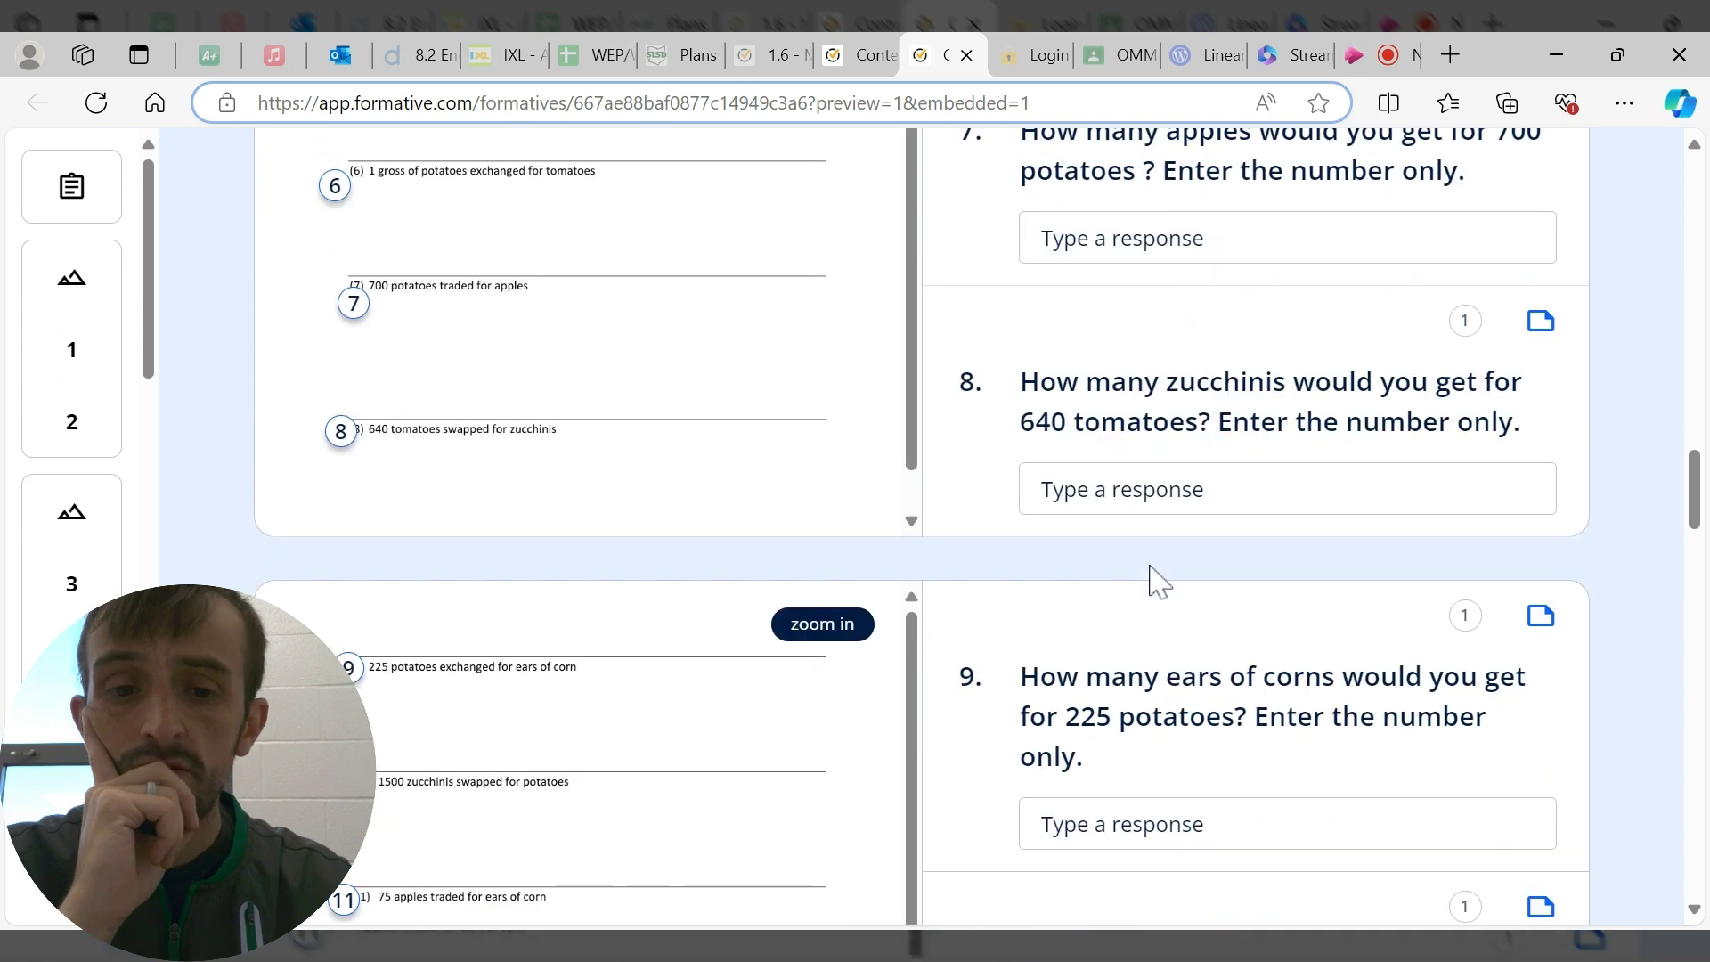
pyautogui.scroll(-13, 1154, 583)
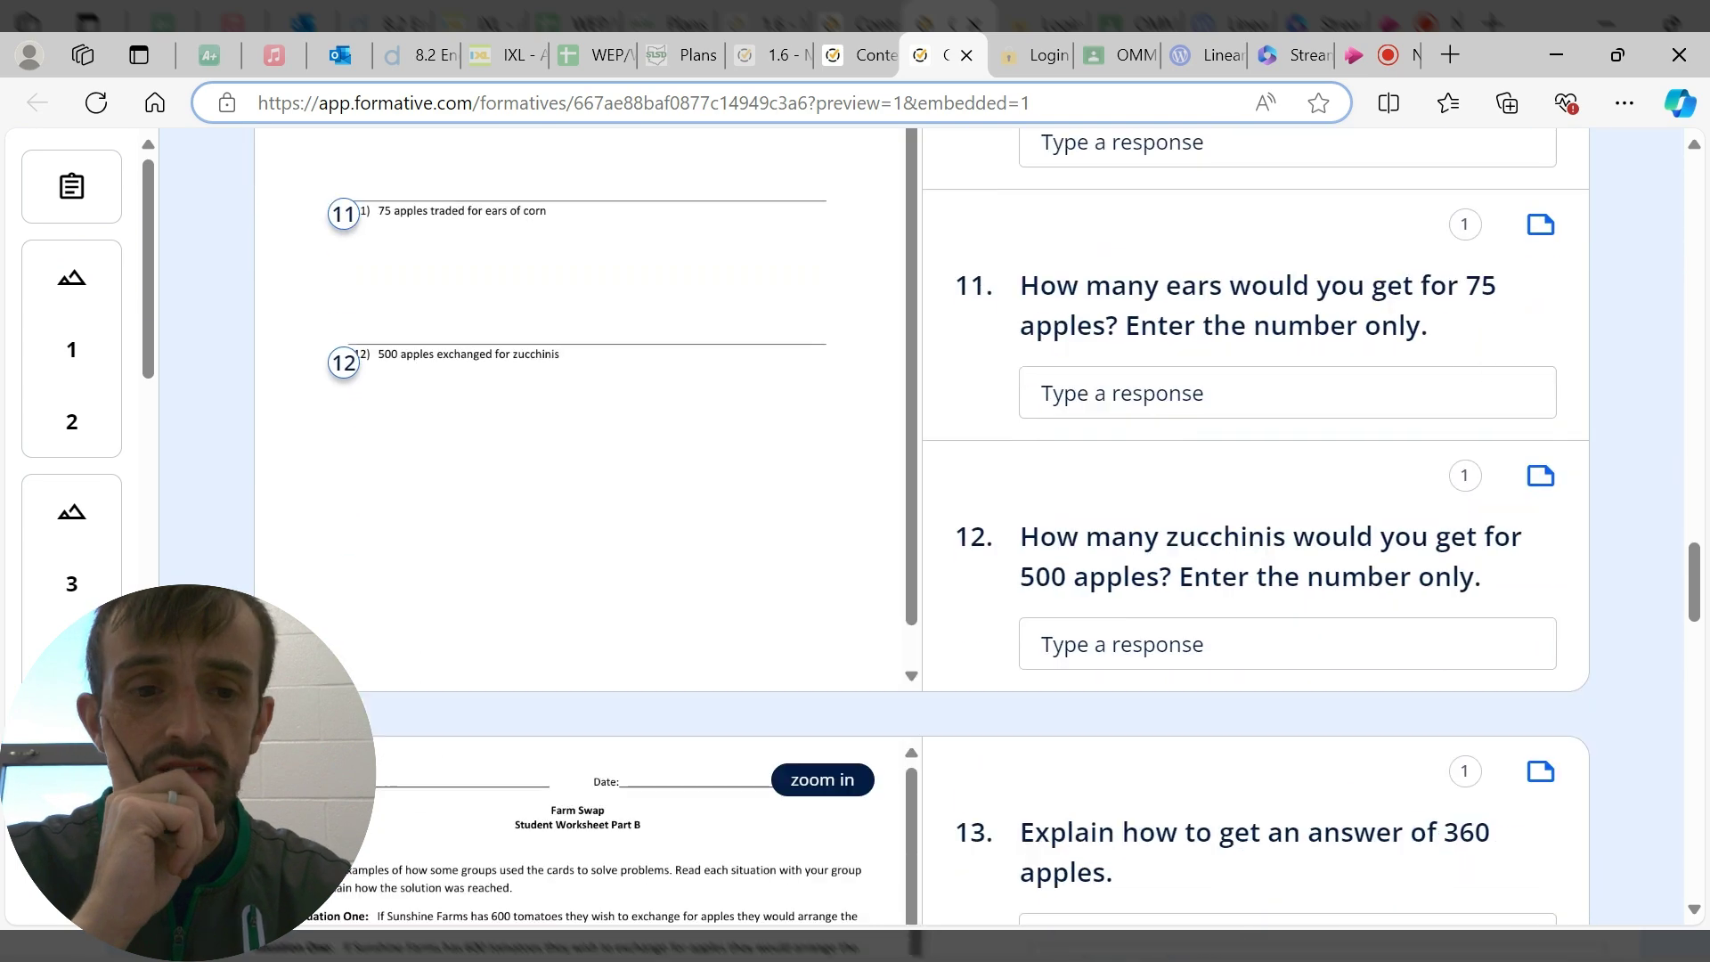
pyautogui.scroll(-5, 1158, 584)
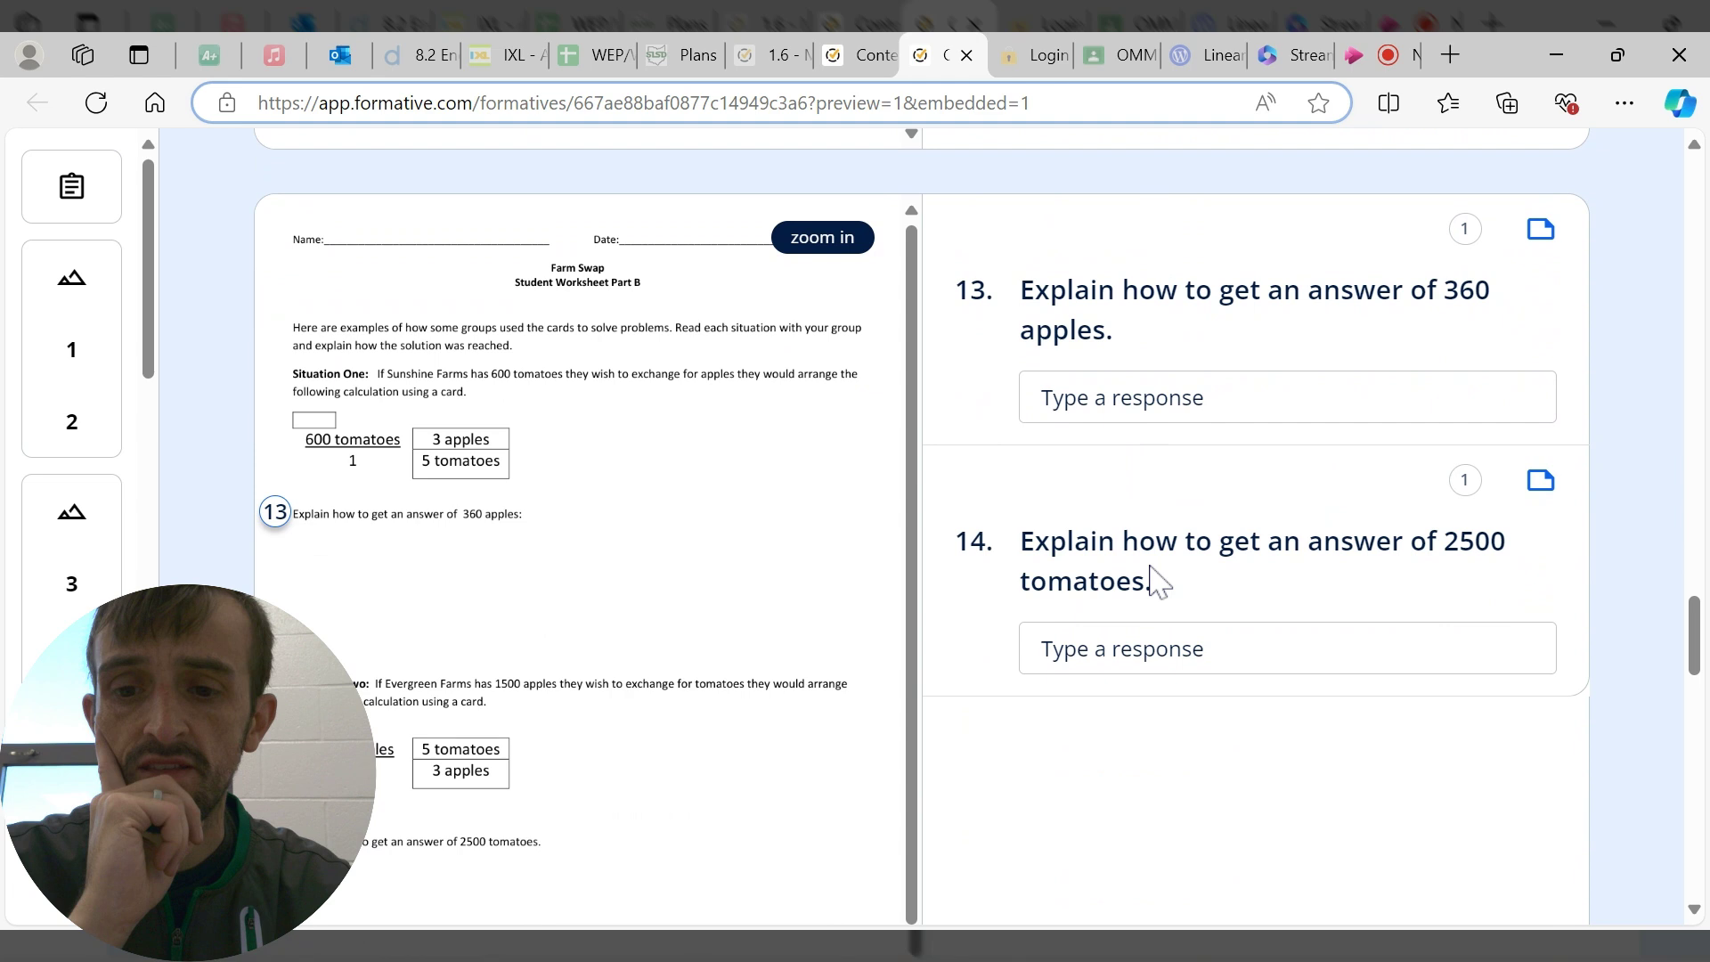
pyautogui.scroll(-17, 1158, 584)
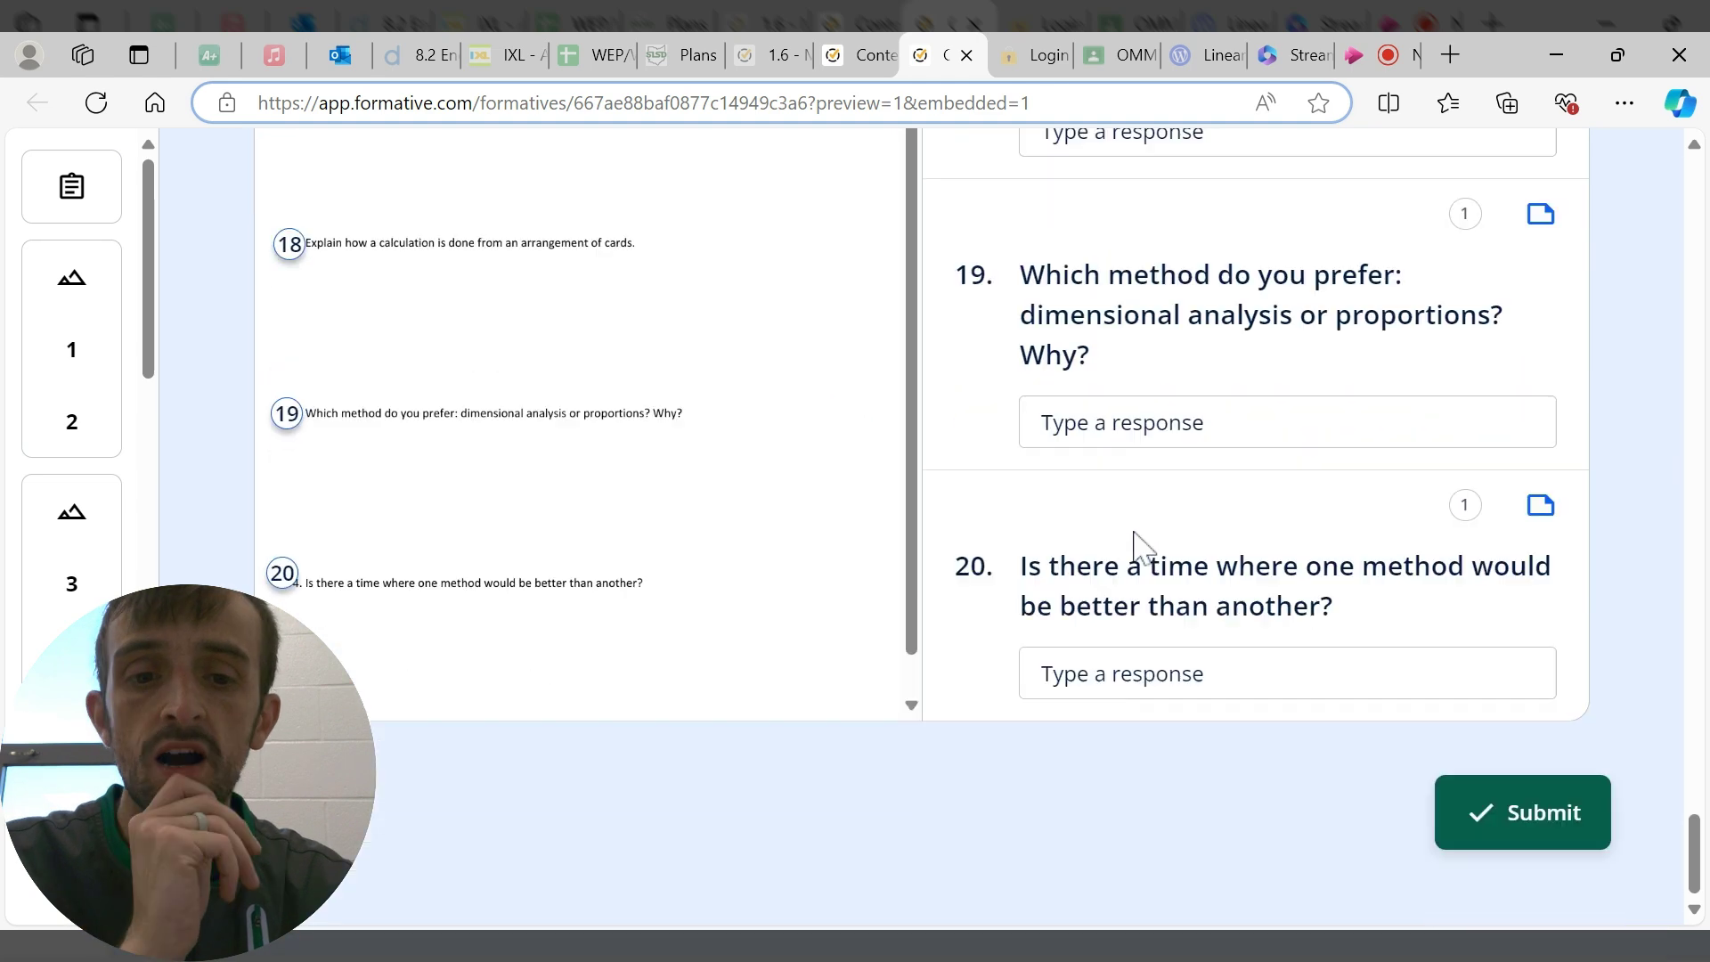
pyautogui.click(966, 55)
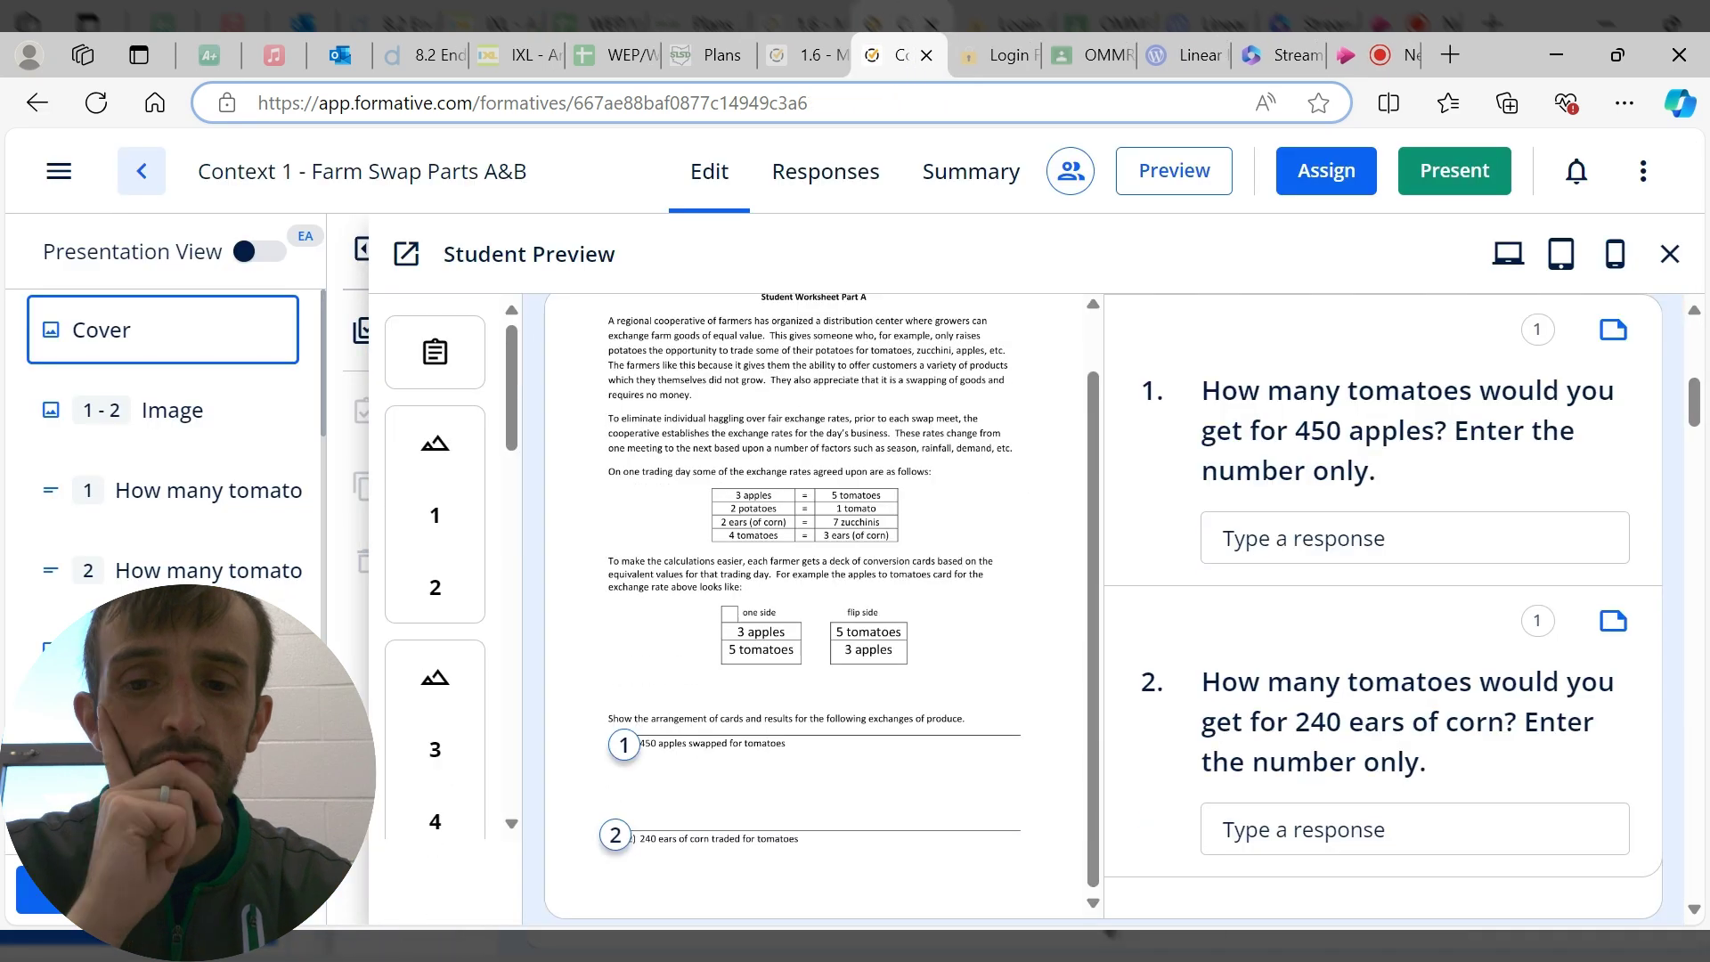
pyautogui.scroll(-4, 1381, 579)
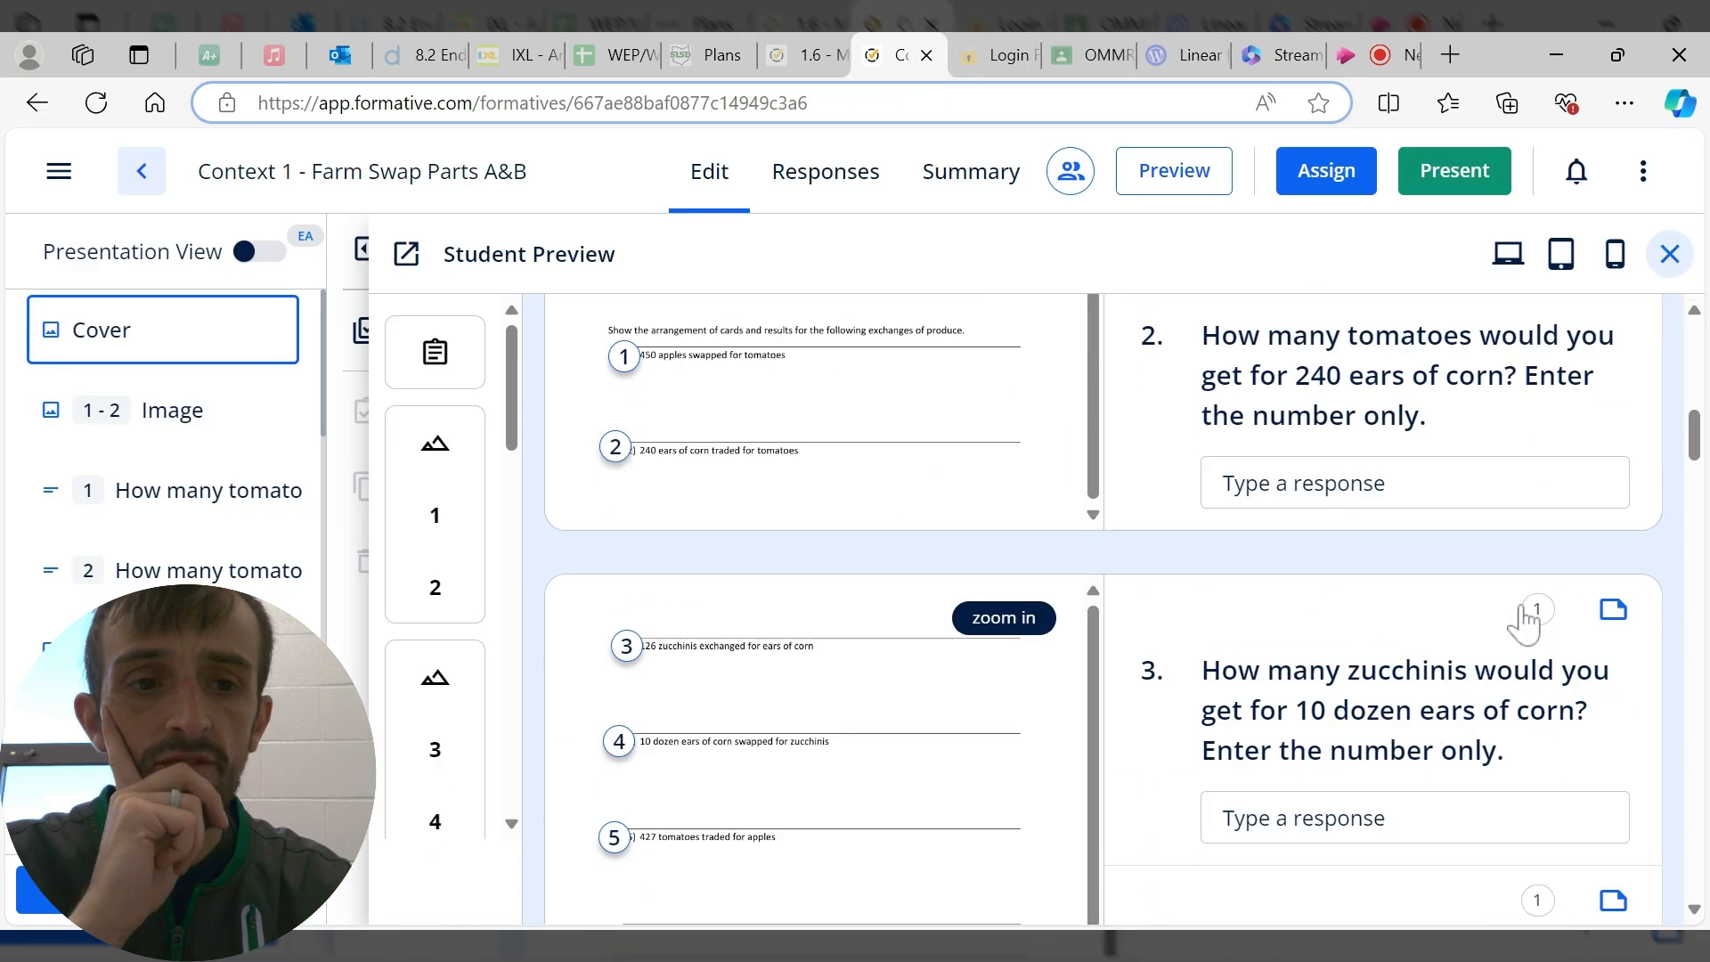
pyautogui.click(1669, 254)
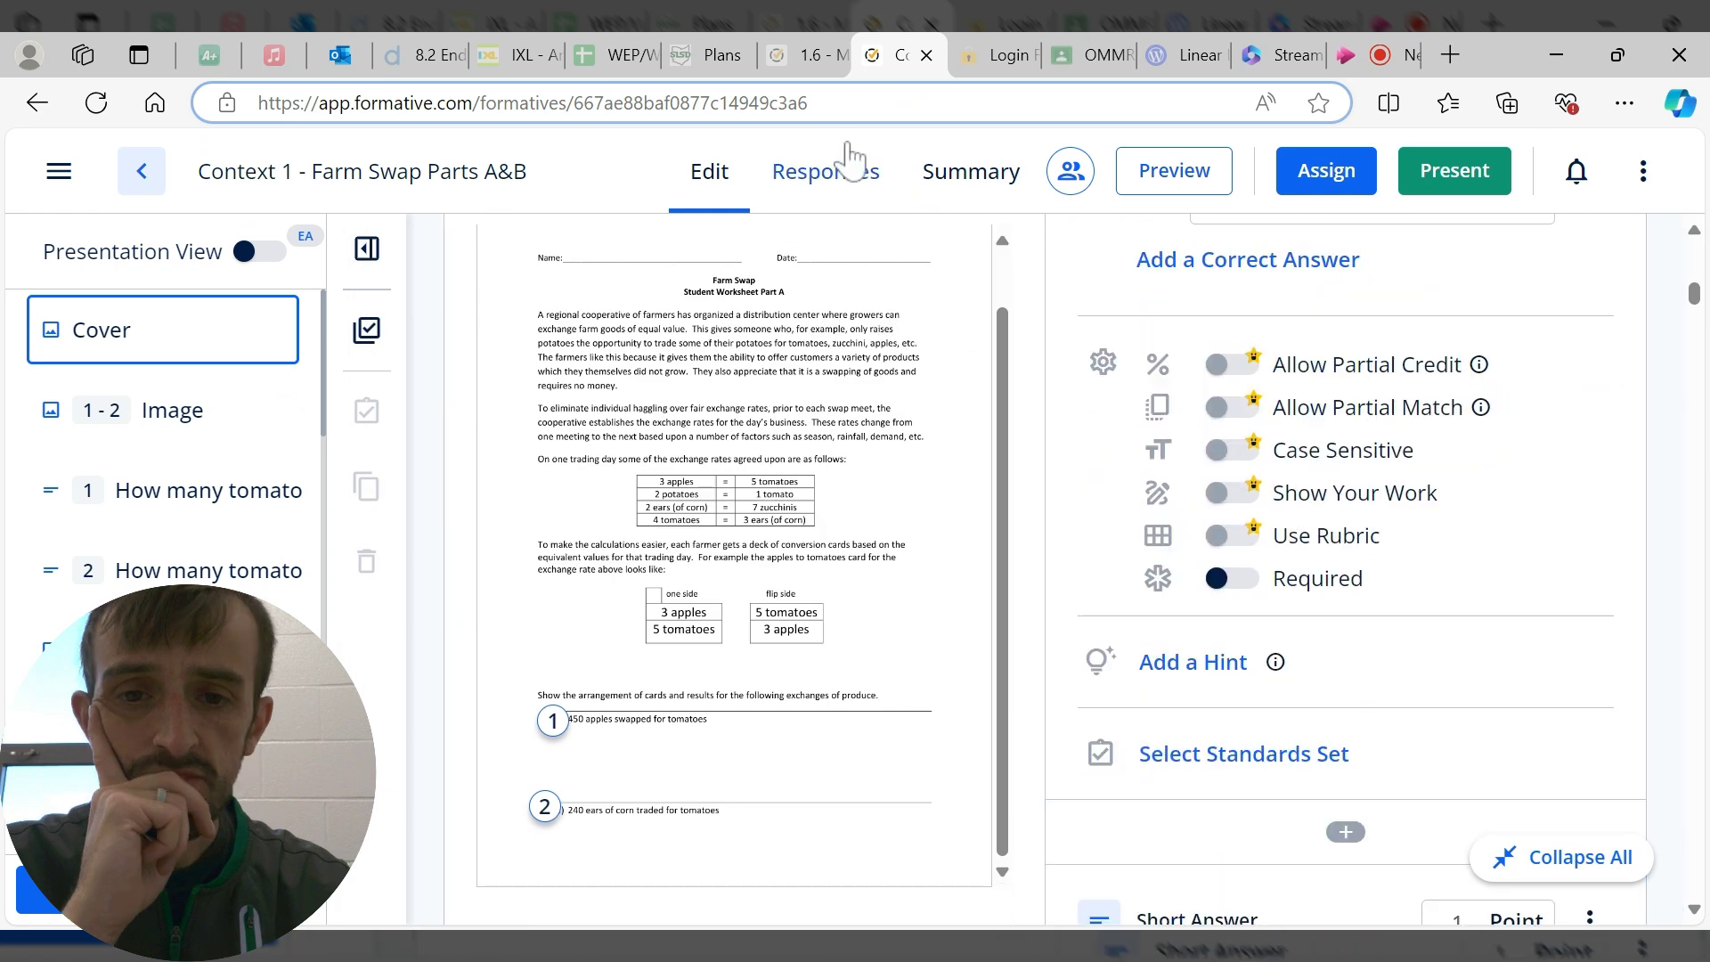
# - Check Farm Swap's empty Responses, then switch to the 1.6 - More Visual Patterns HW results
pyautogui.click(846, 189)
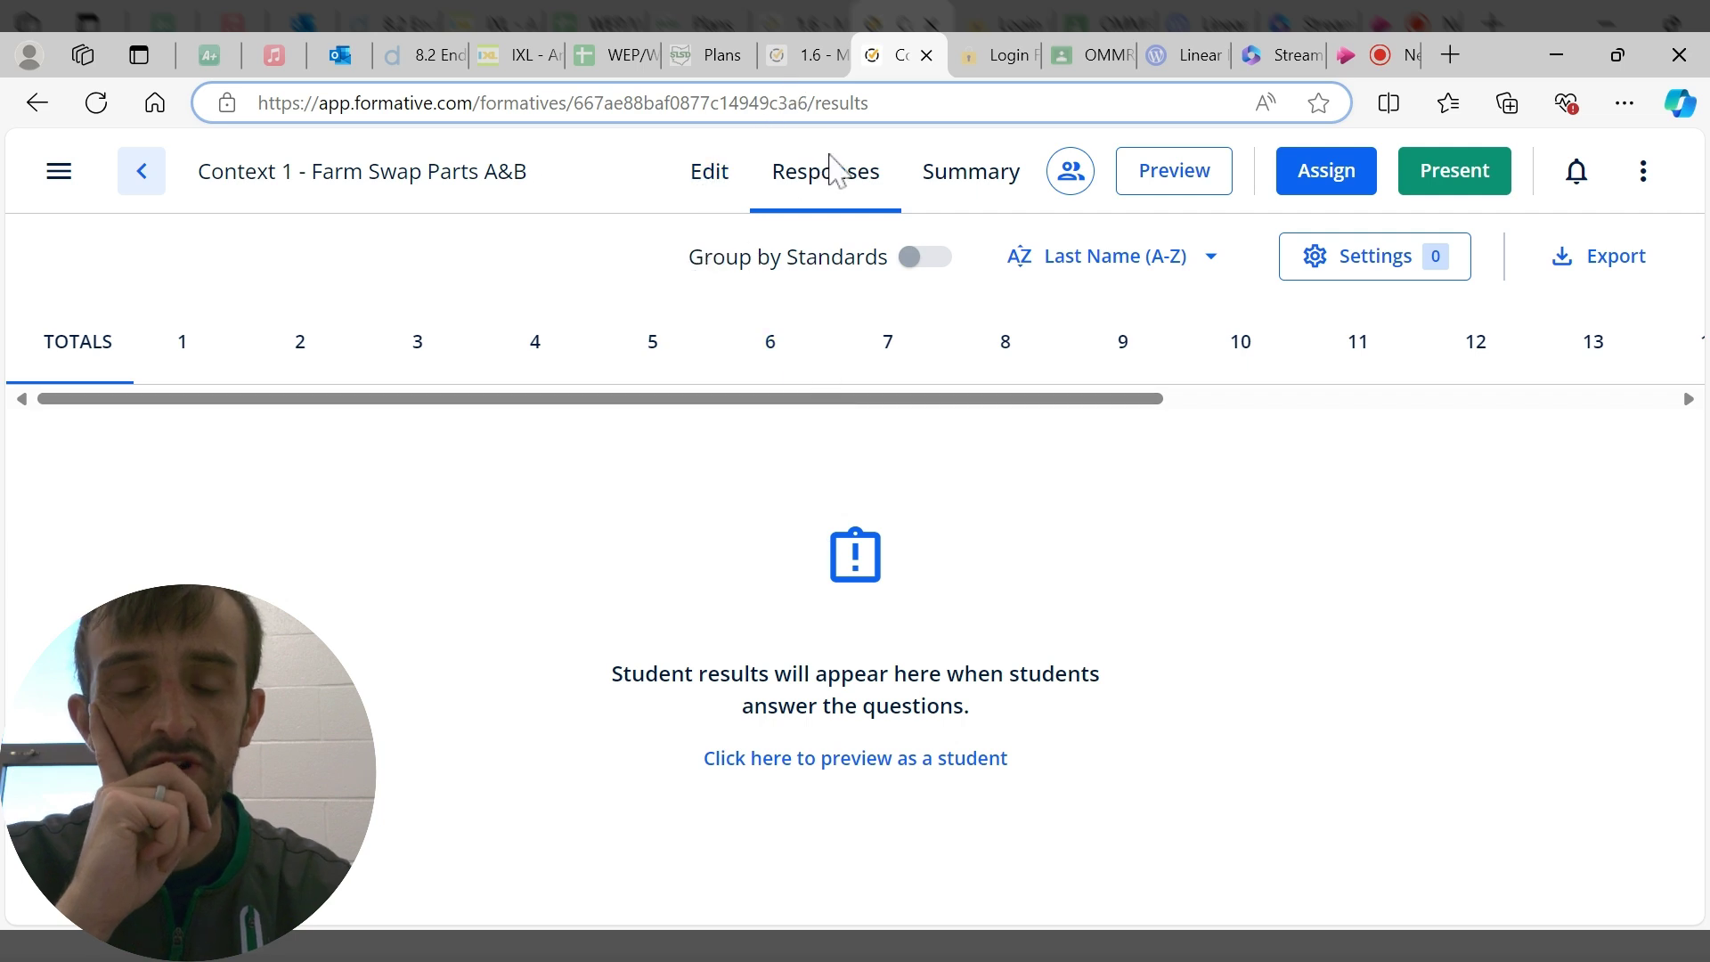
pyautogui.click(807, 57)
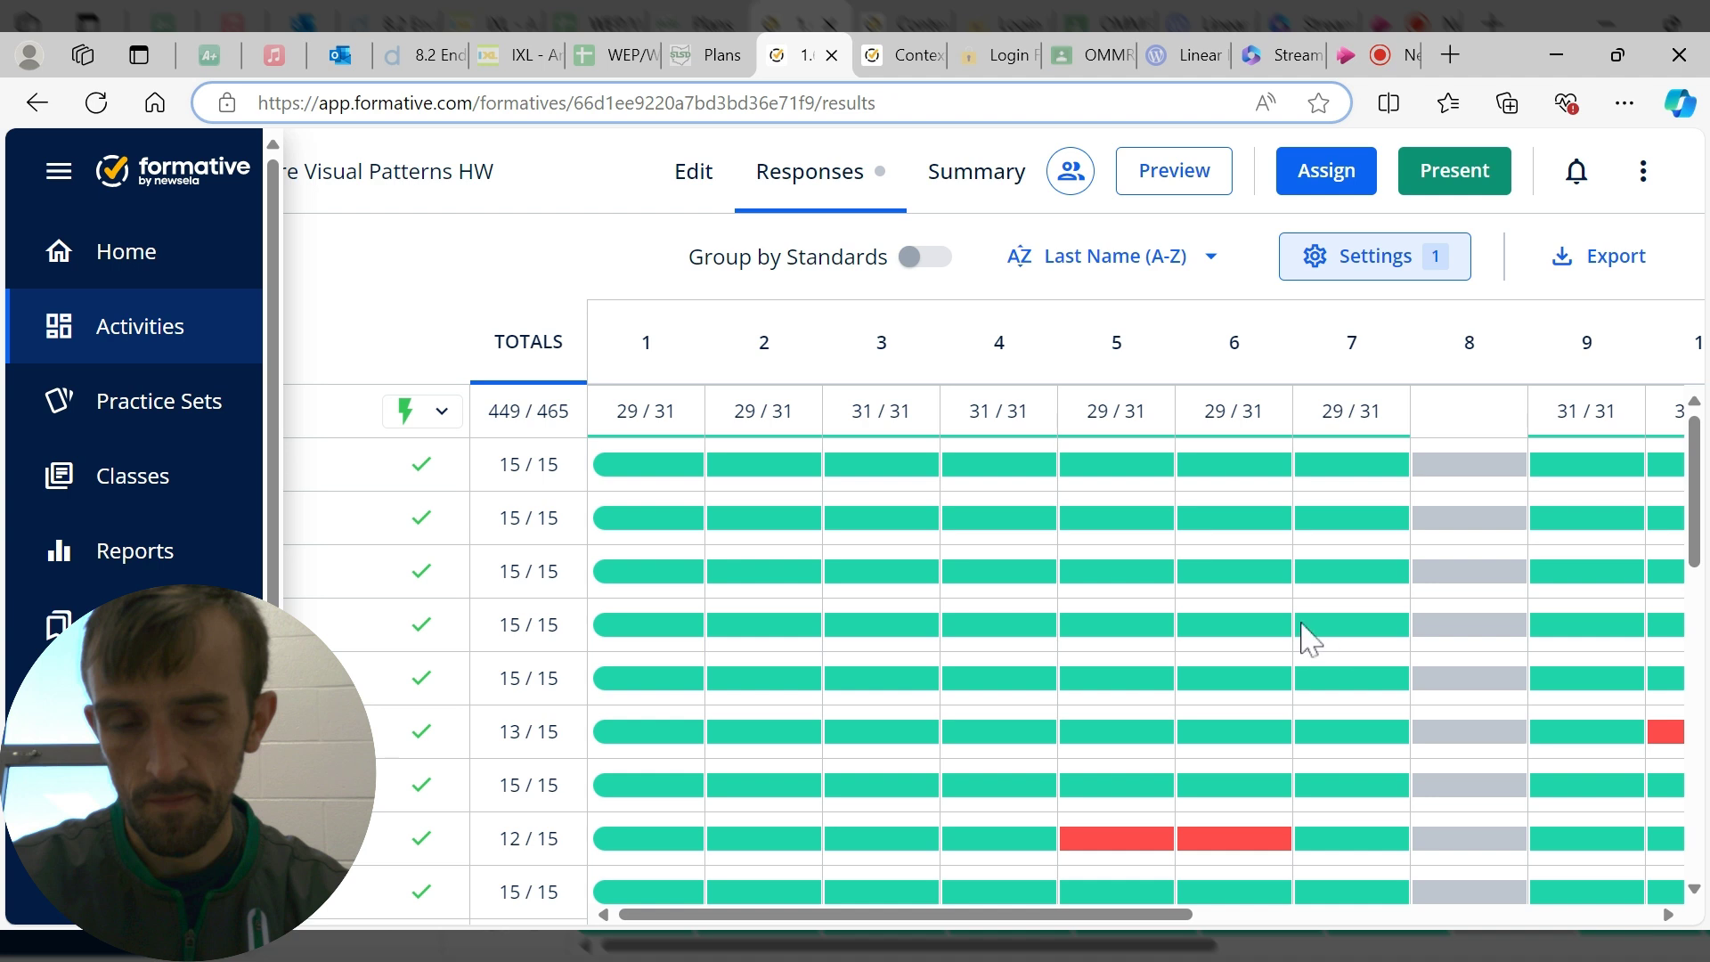
# - Reload and scan the Algebra 1 score grid for 1.6 - More Visual Patterns HW, then return to Farm Swap
pyautogui.click(93, 104)
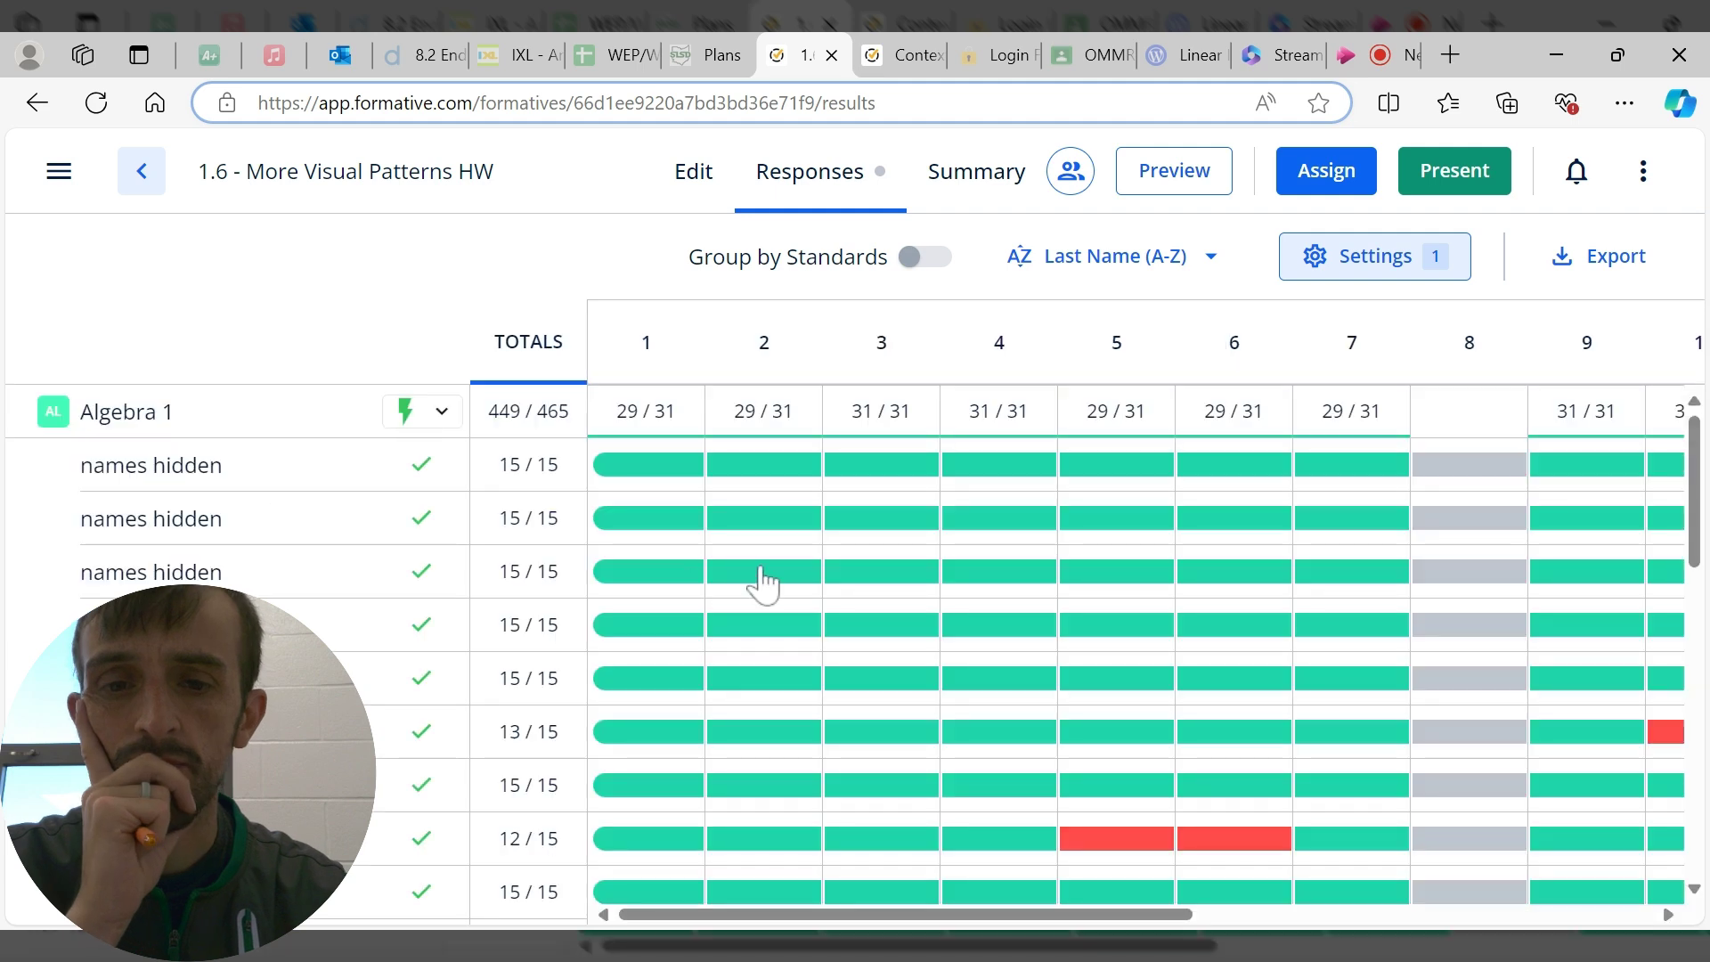
pyautogui.scroll(-1, 374, 508)
pyautogui.scroll(1, 245, 514)
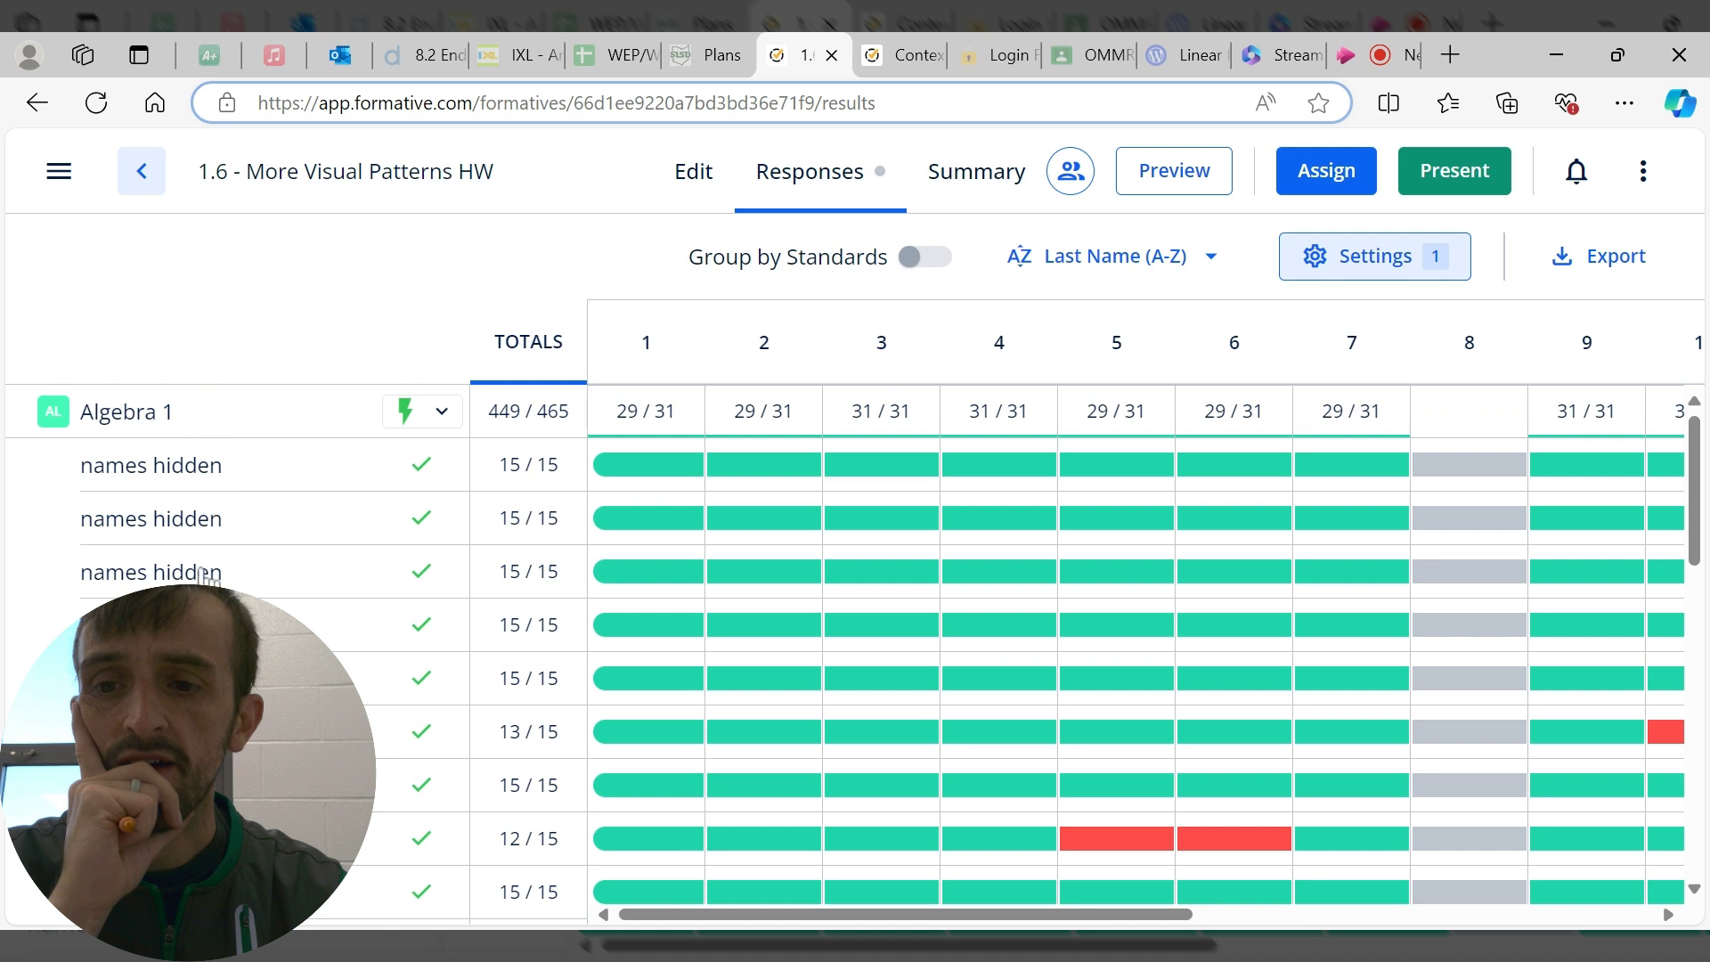
pyautogui.scroll(-1, 183, 489)
pyautogui.scroll(1, 468, 490)
pyautogui.scroll(-5, 516, 610)
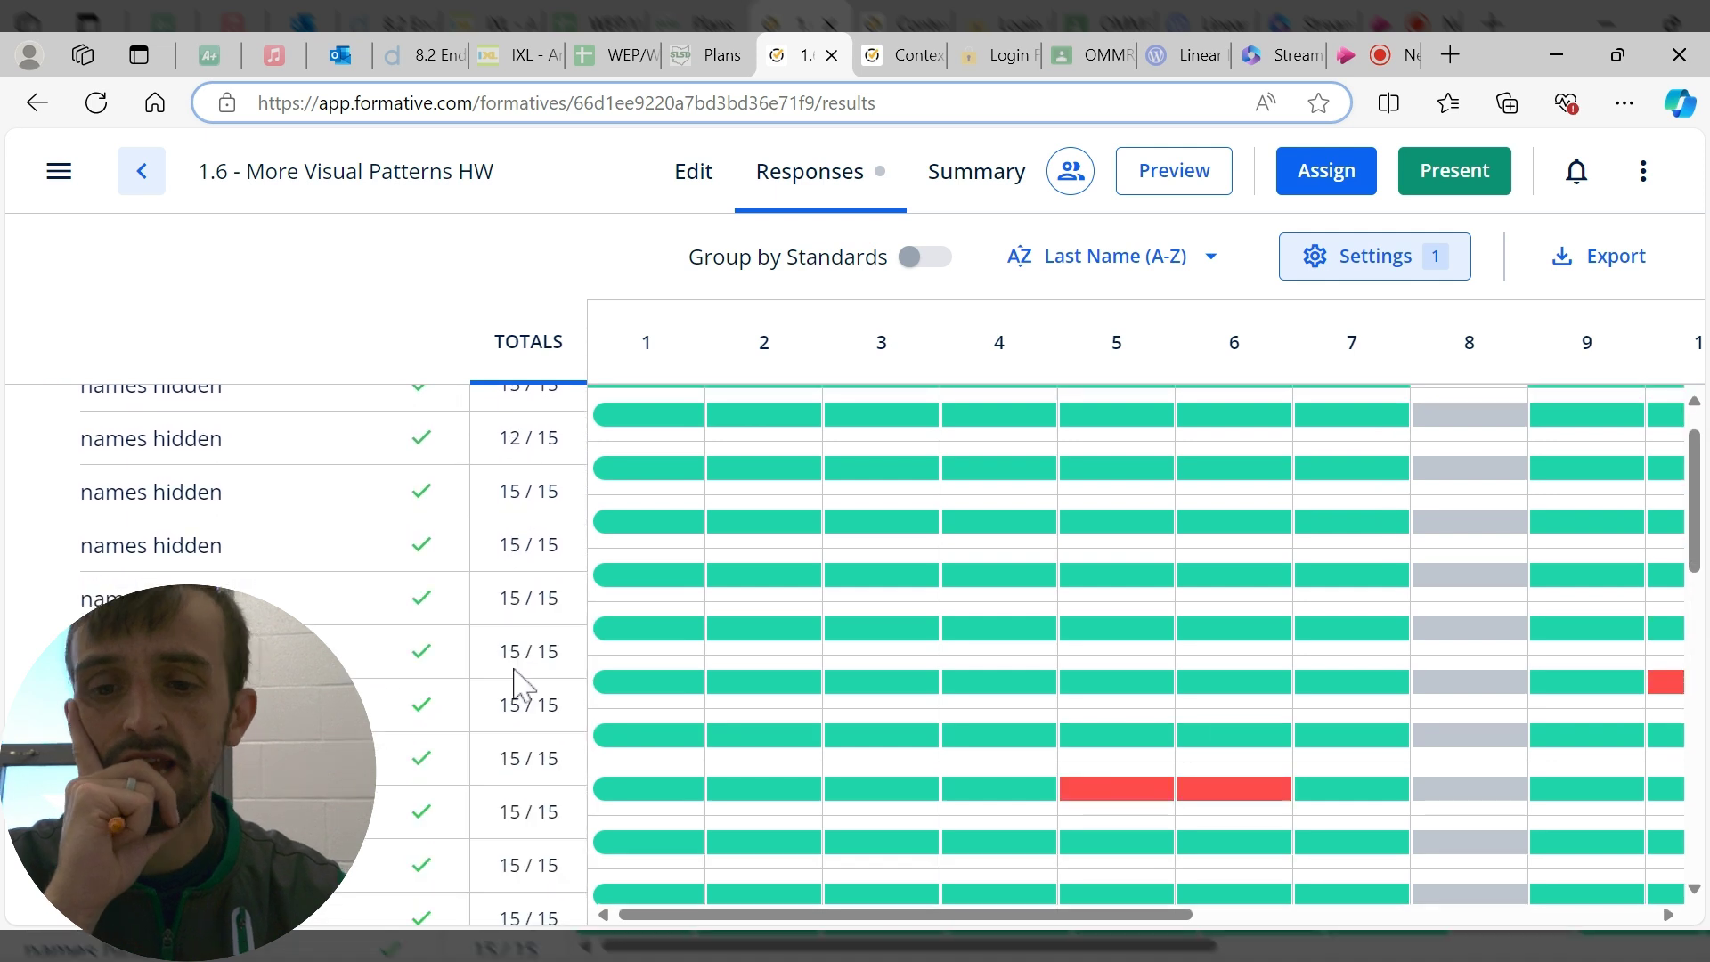
pyautogui.scroll(5, 926, 801)
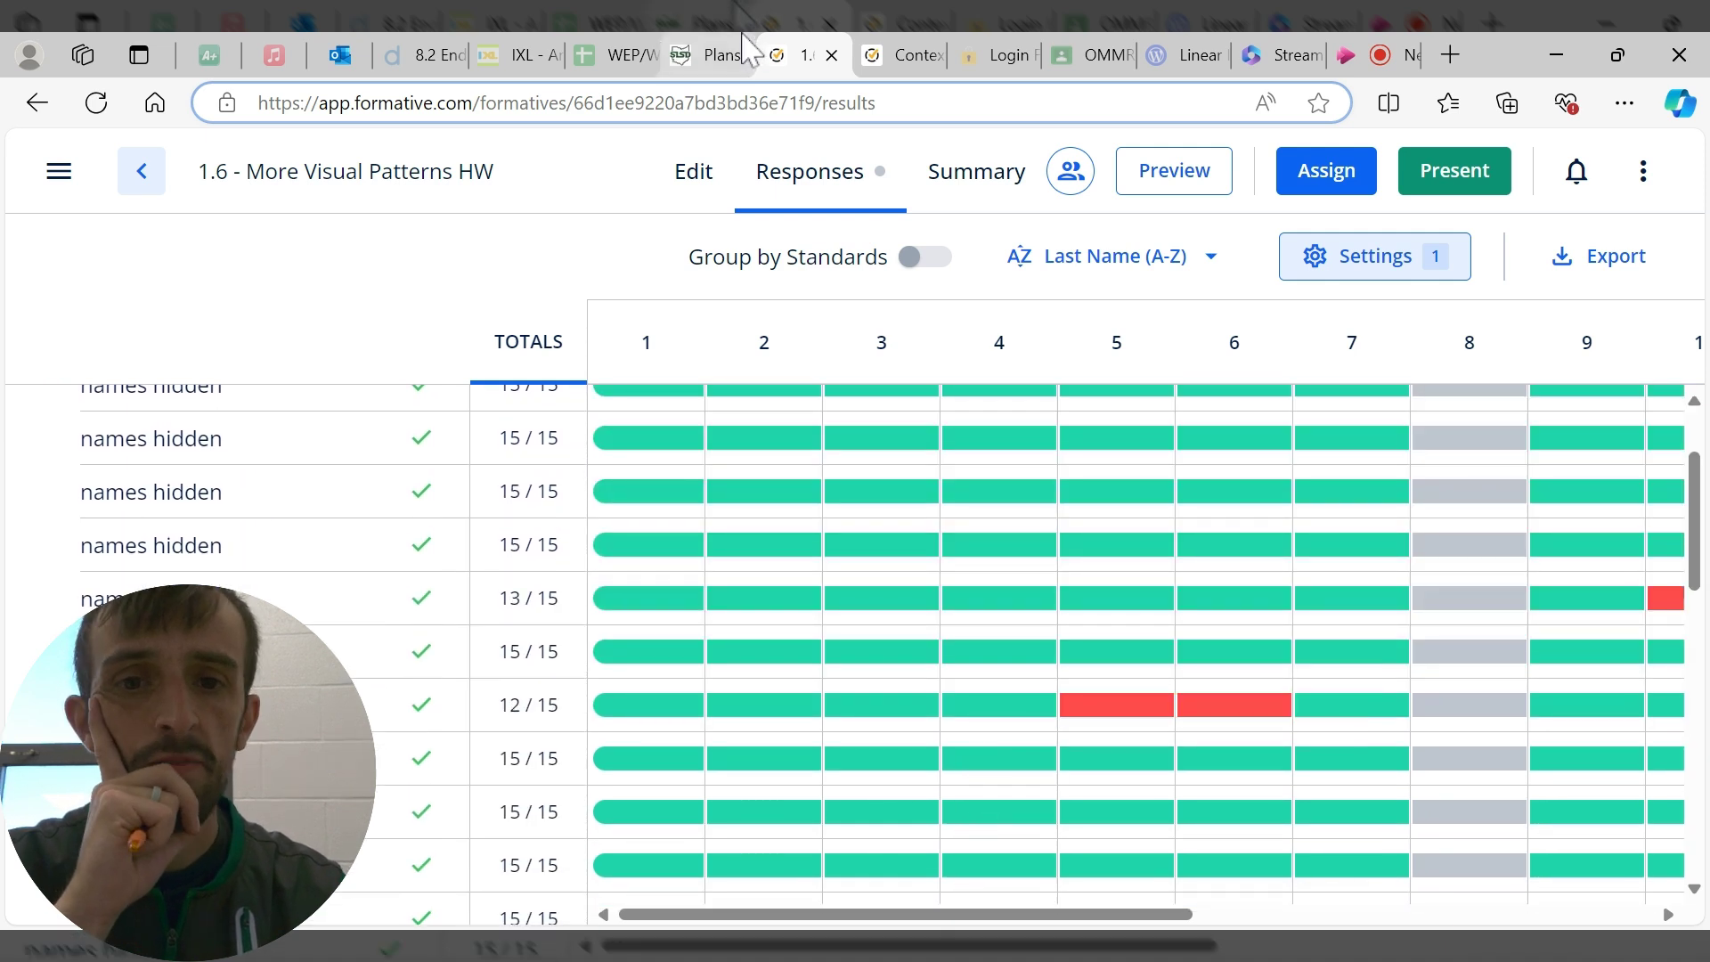
pyautogui.click(904, 63)
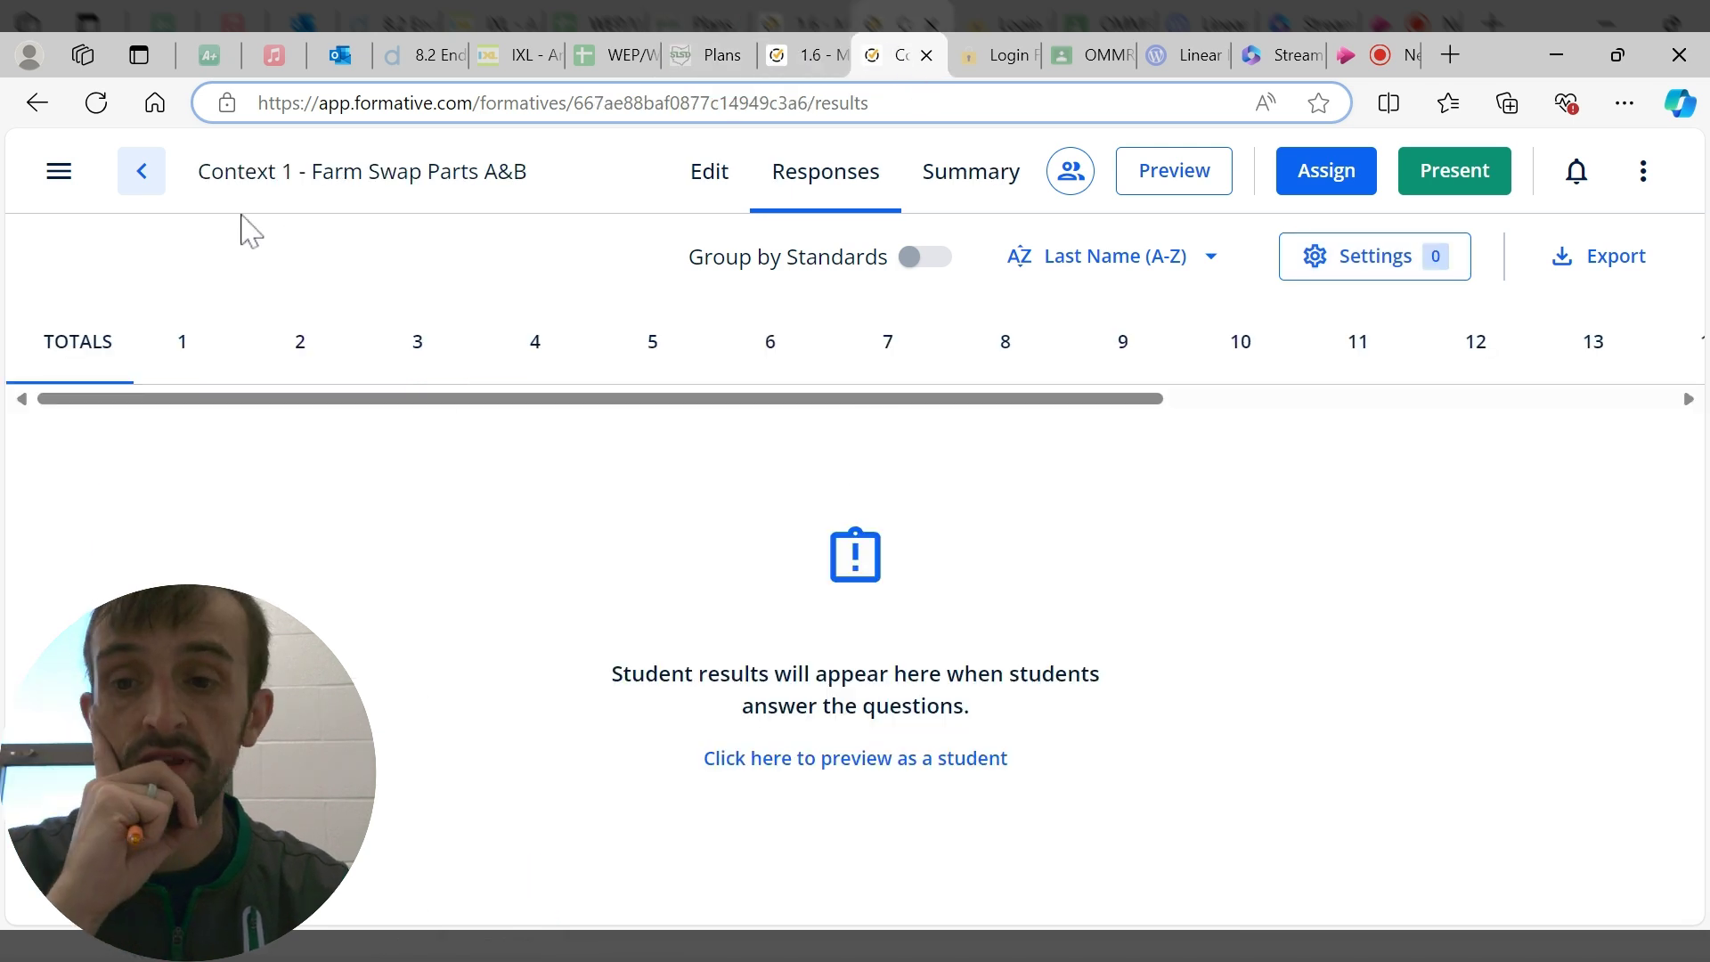
# - Go through MMR / Theme 2 / Context 9 - Follow the Bouncing Ball and open the Day 2 handout
pyautogui.click(147, 182)
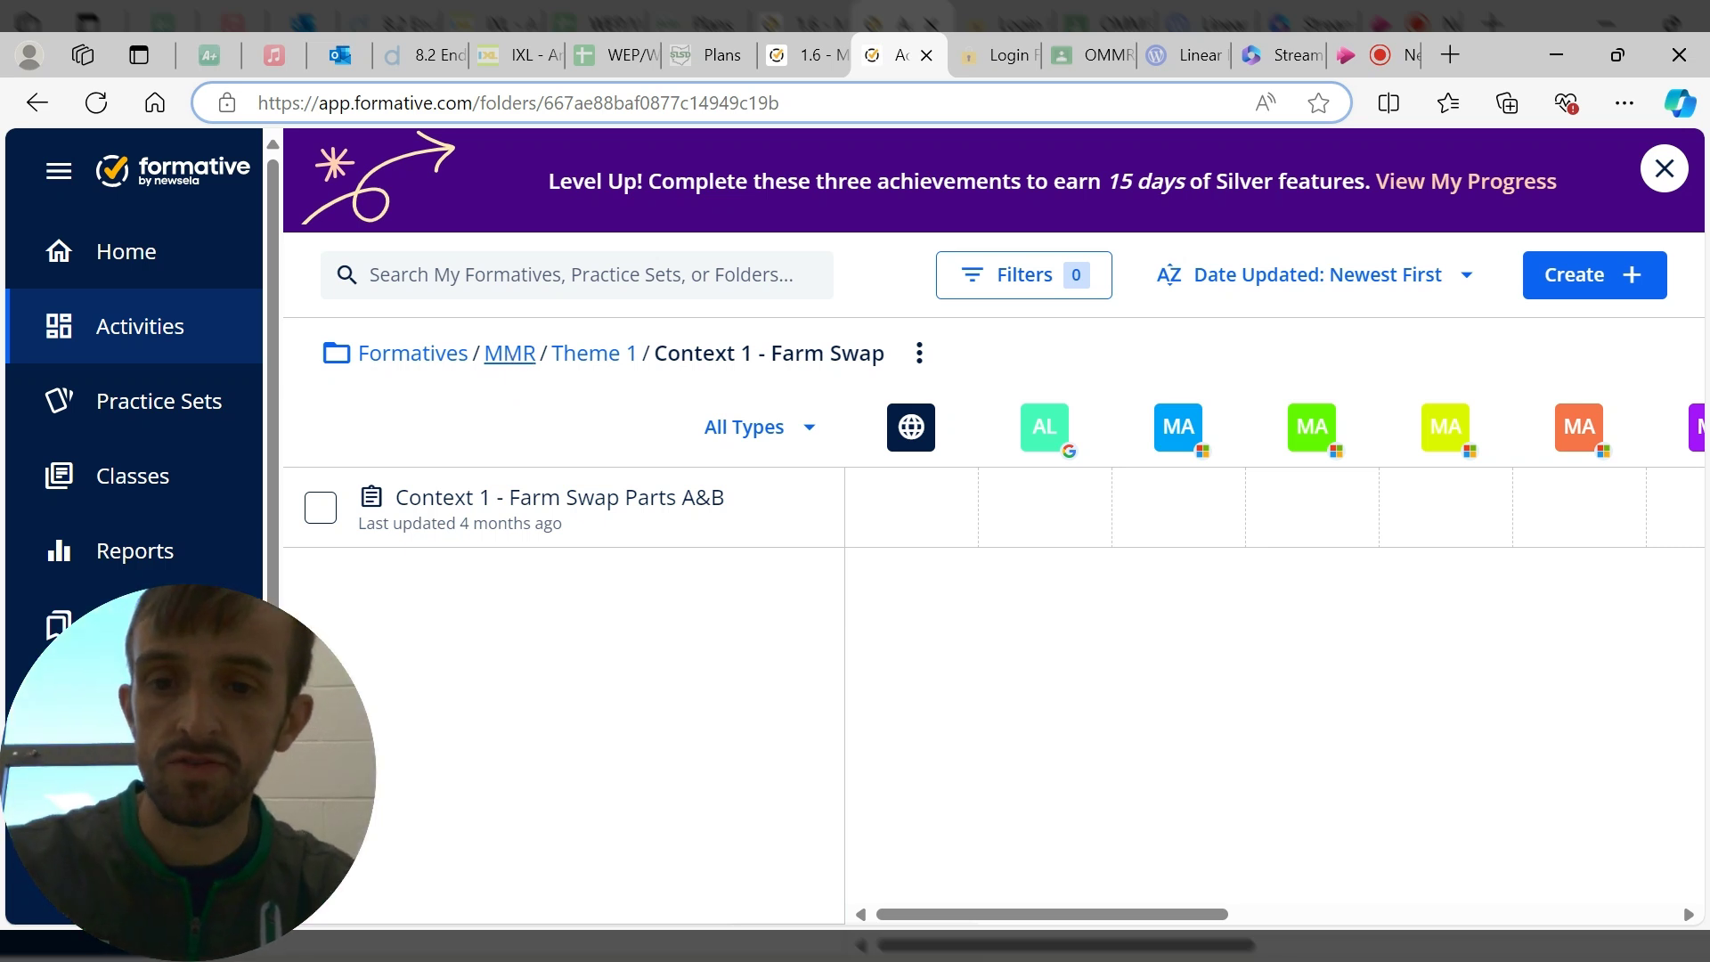
pyautogui.click(509, 356)
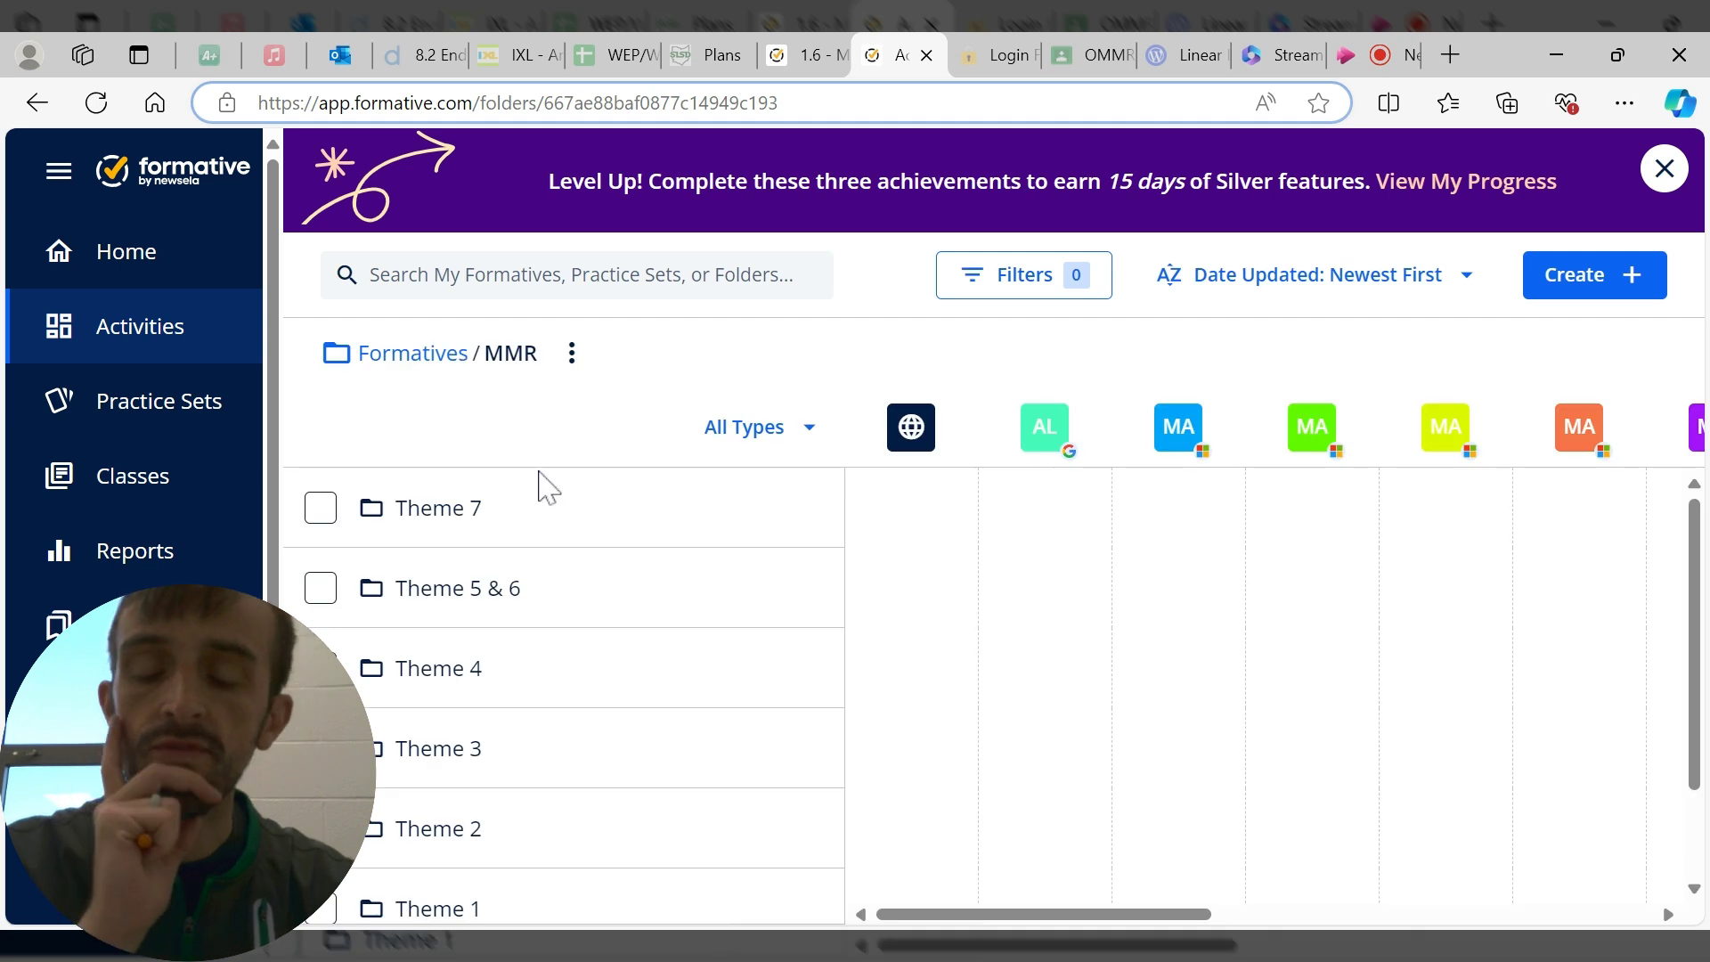
pyautogui.scroll(-2, 545, 485)
pyautogui.click(479, 711)
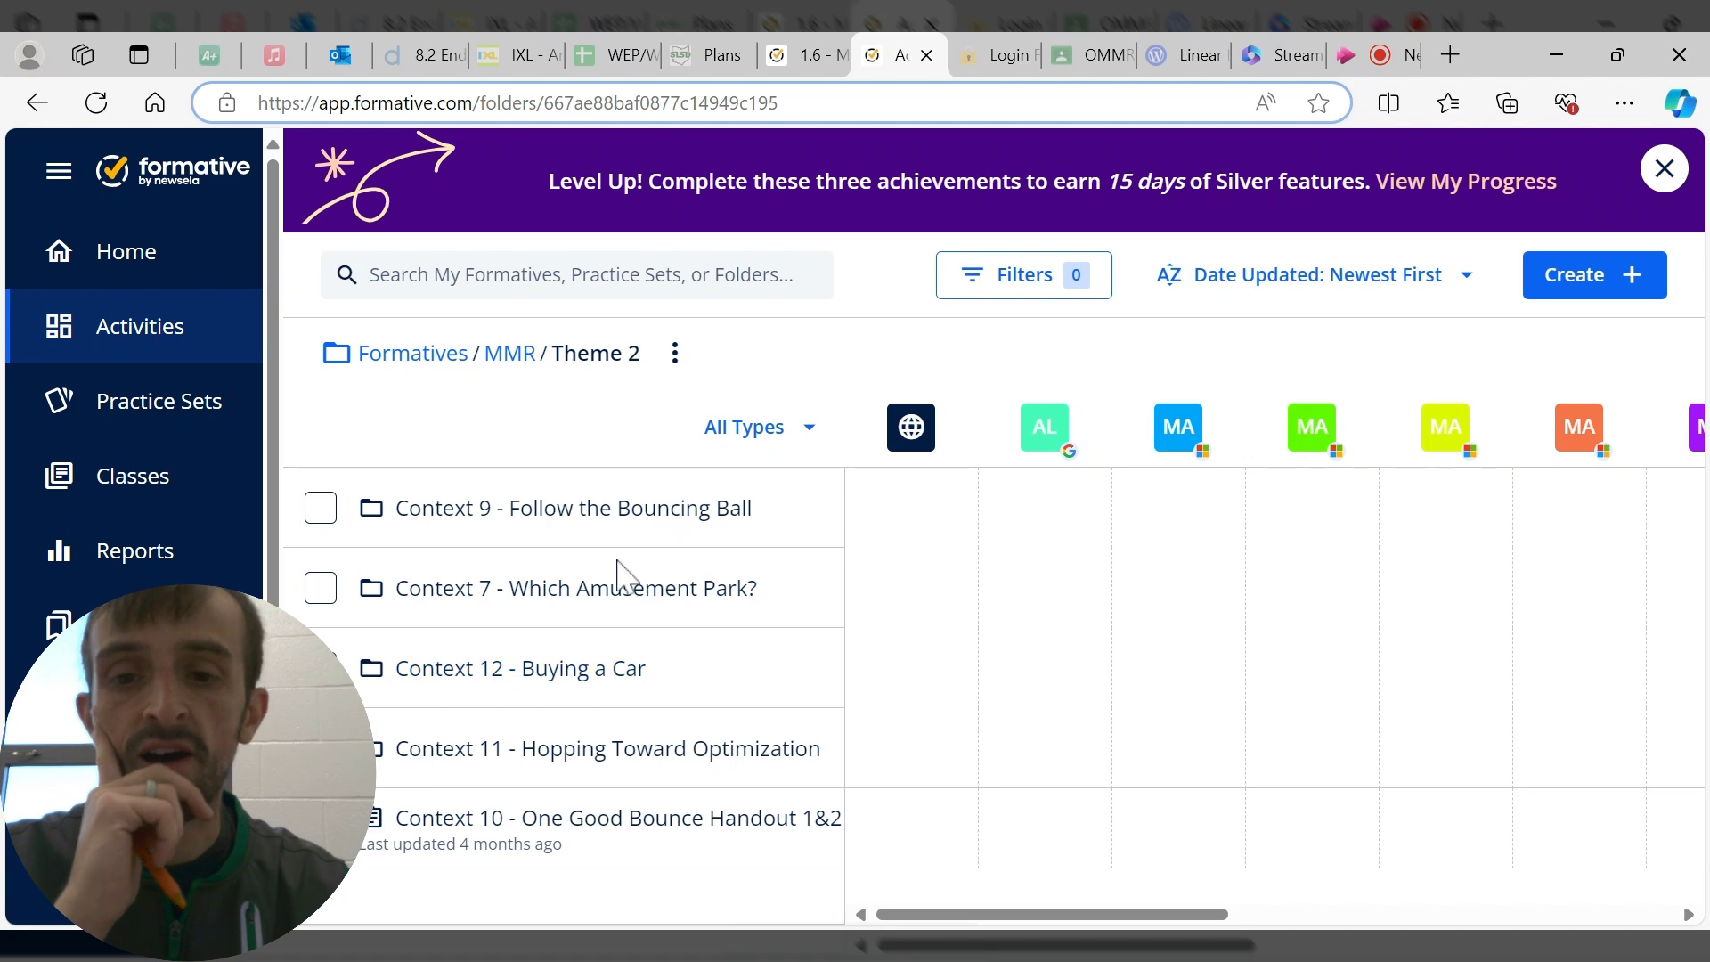
pyautogui.click(668, 515)
pyautogui.click(632, 506)
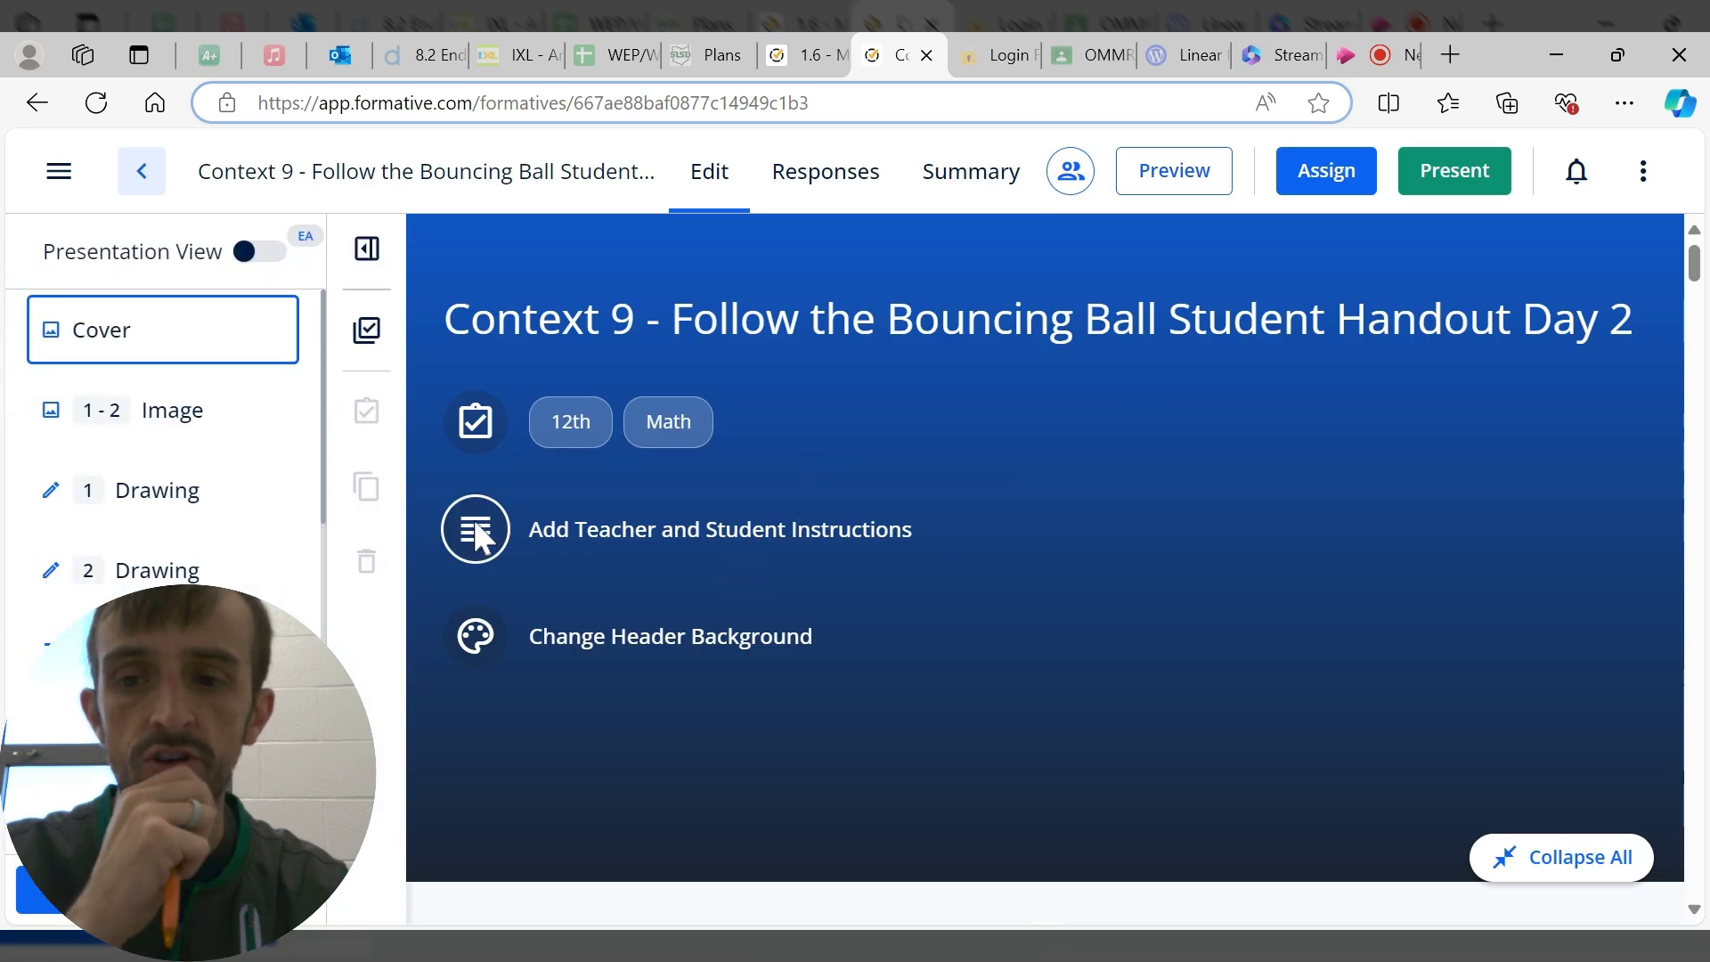
pyautogui.scroll(-7, 812, 488)
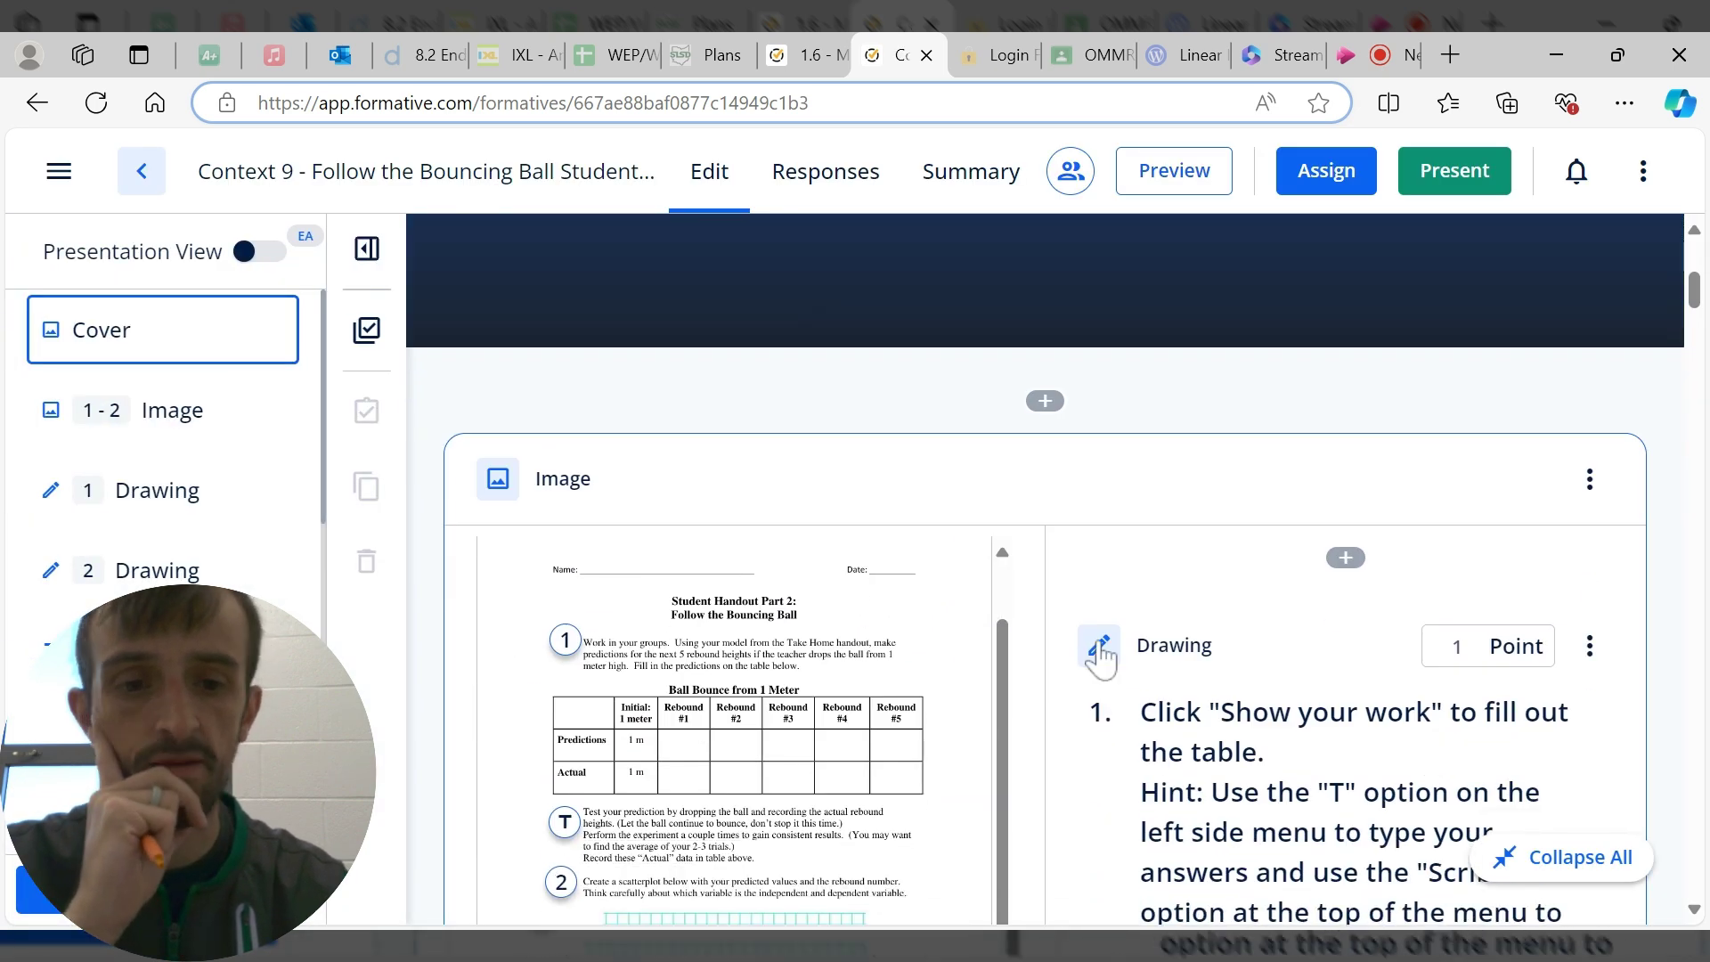
# - Open the Bouncing Ball Day 2 student preview in its own tab and scroll through the handout
pyautogui.scroll(2, 1131, 463)
pyautogui.scroll(-2, 1023, 473)
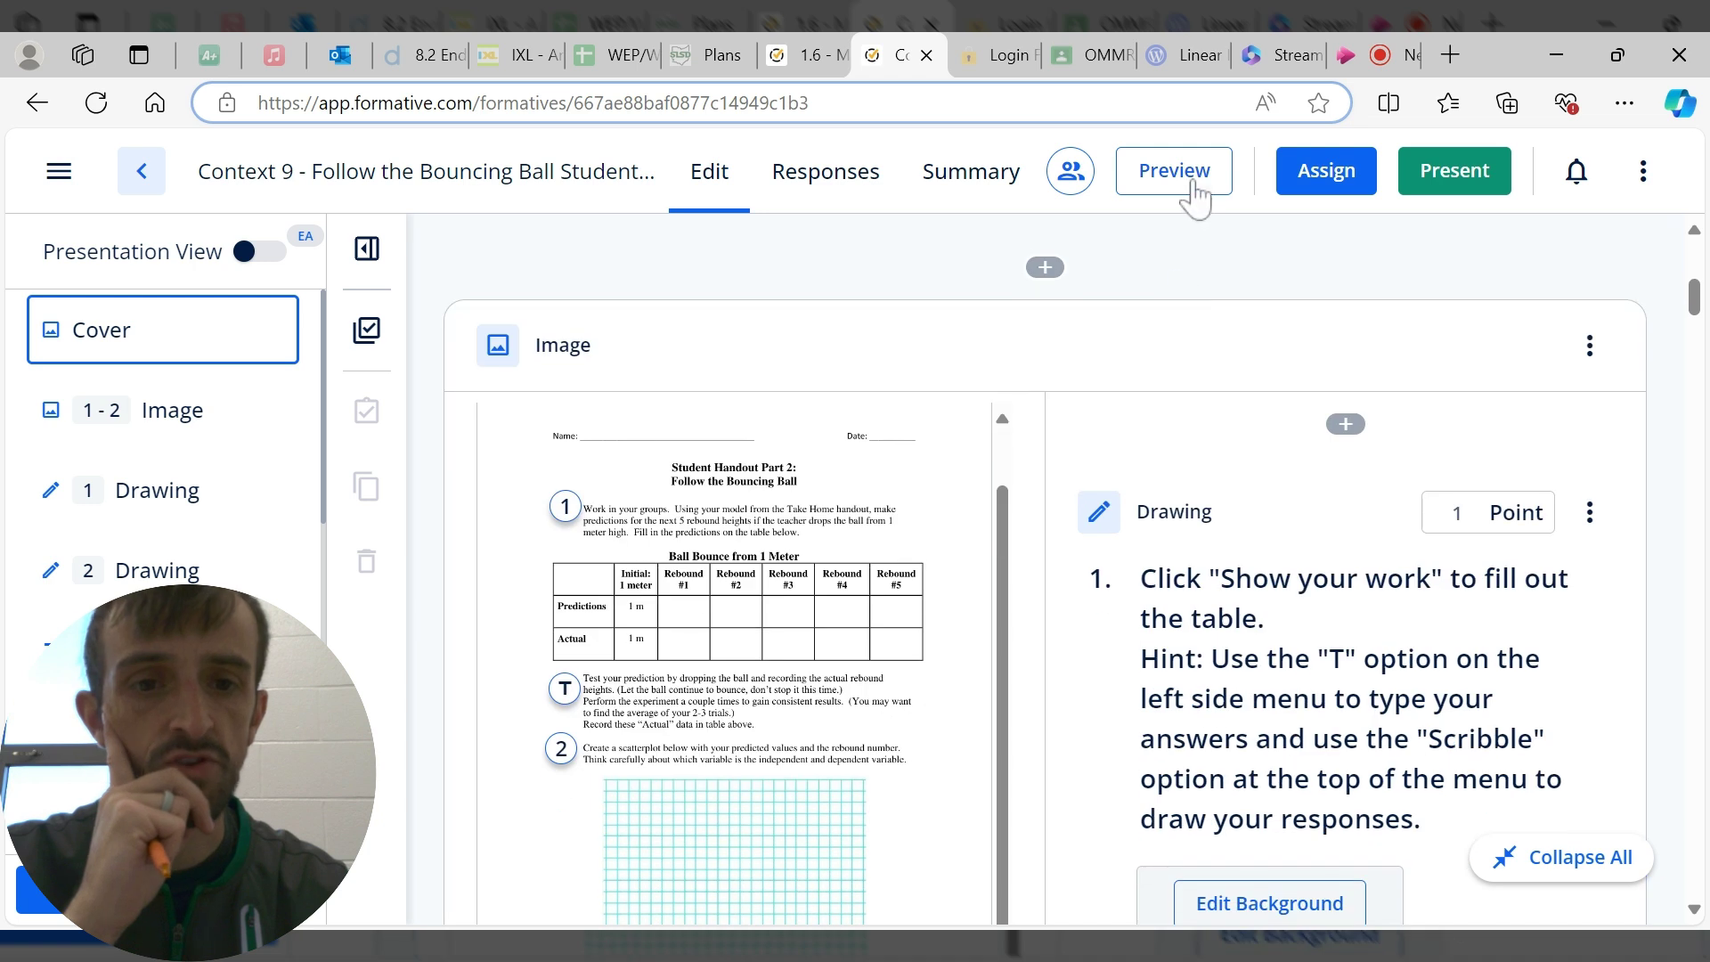
pyautogui.click(1175, 172)
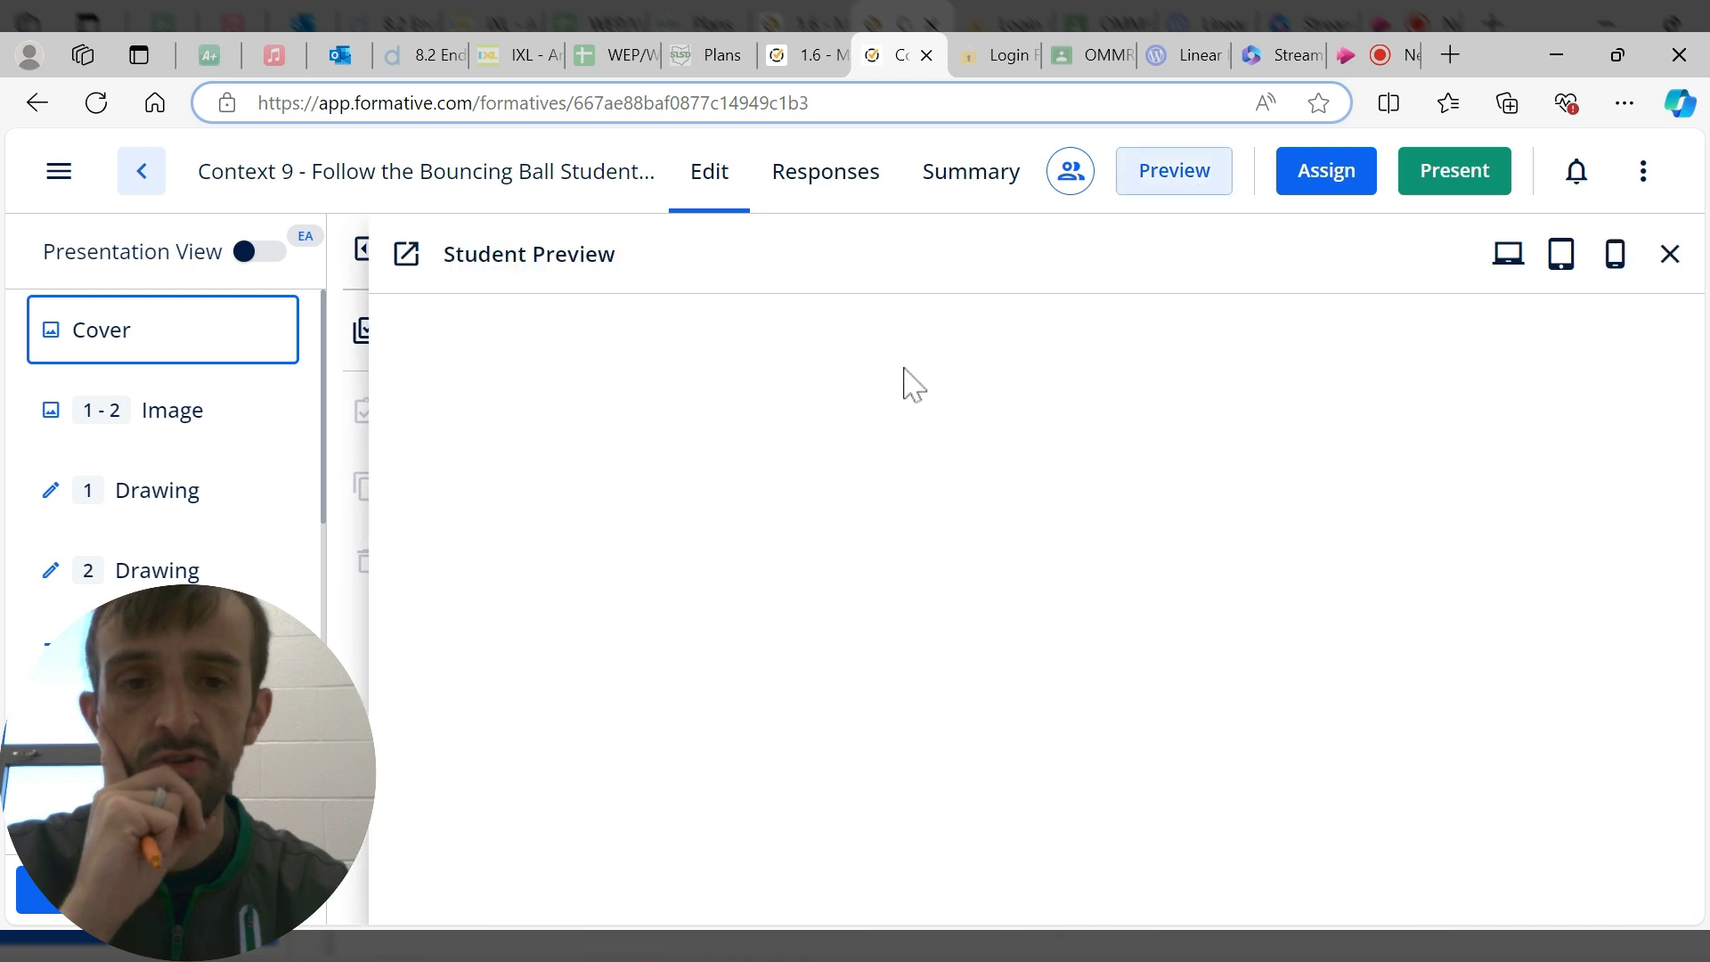
pyautogui.click(407, 255)
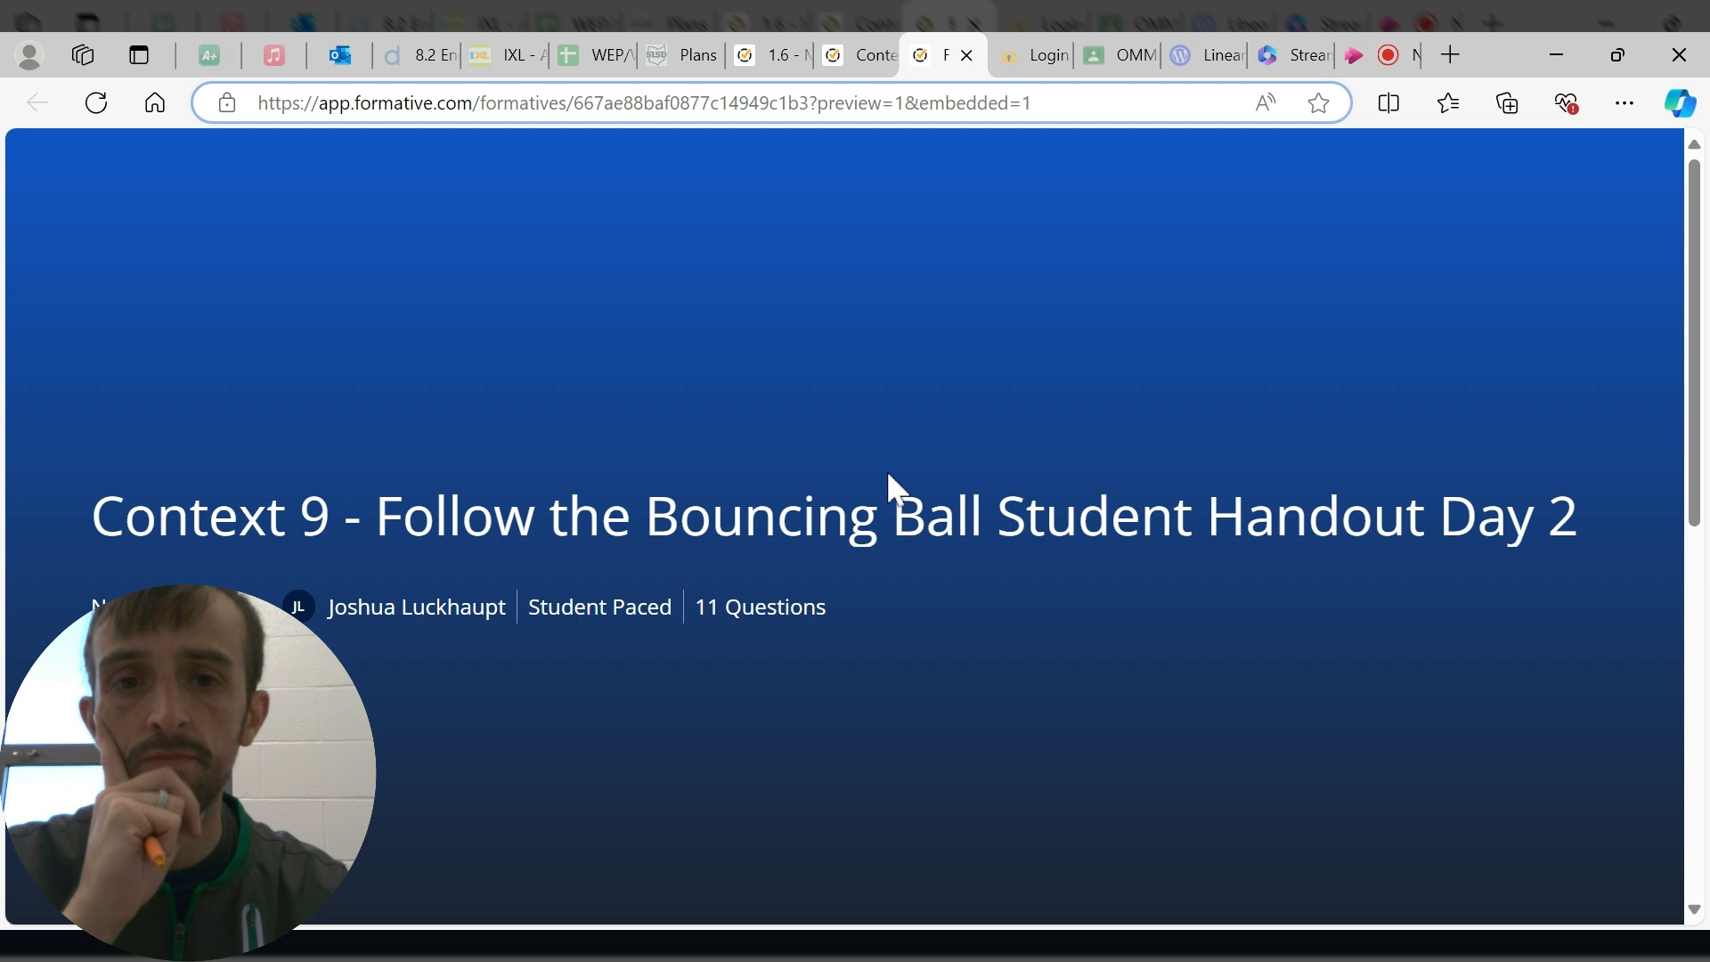
pyautogui.scroll(-5, 853, 479)
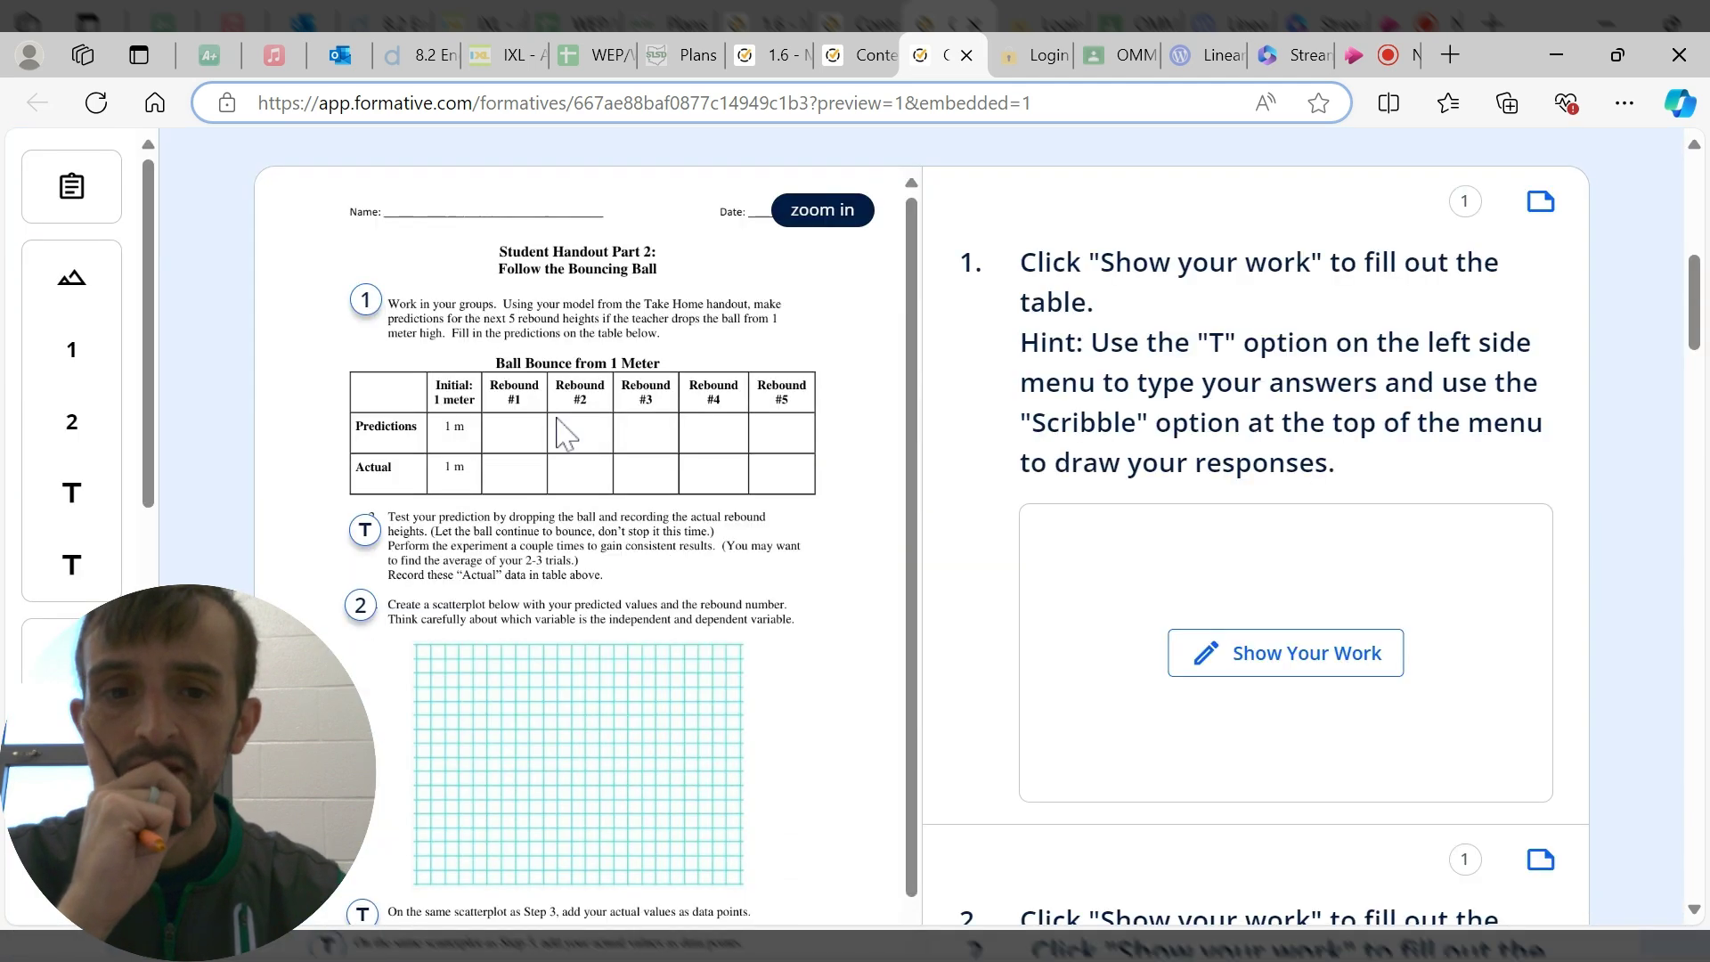
pyautogui.scroll(-1, 579, 456)
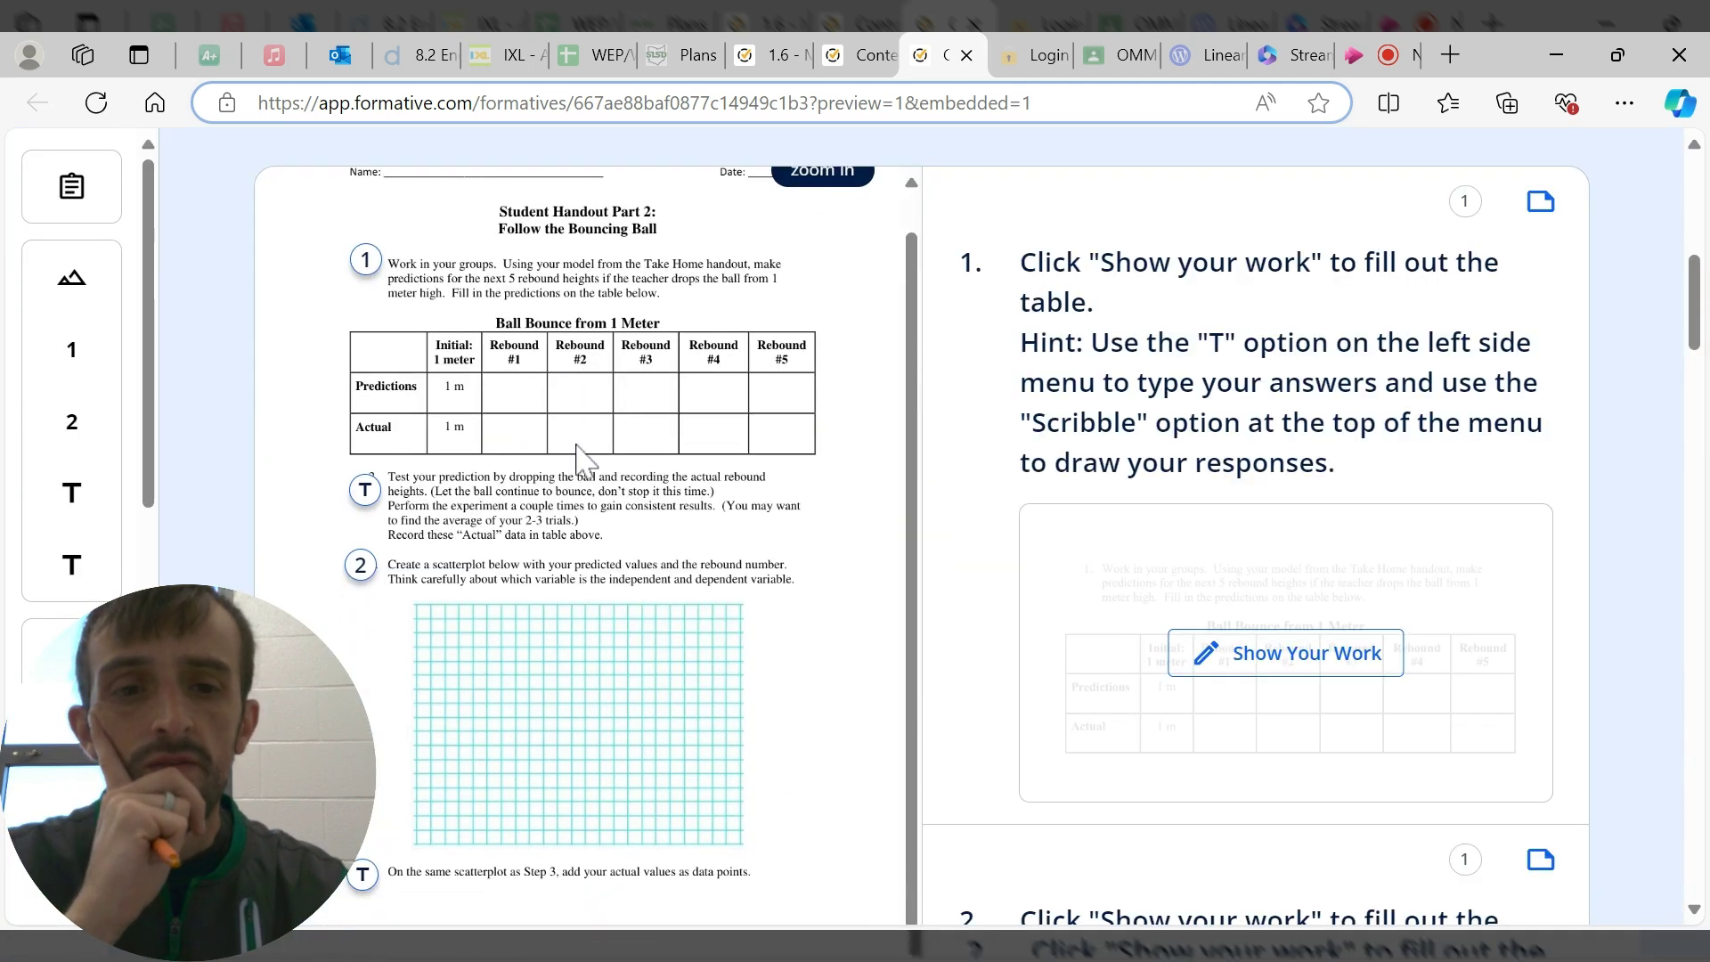
pyautogui.scroll(-4, 516, 623)
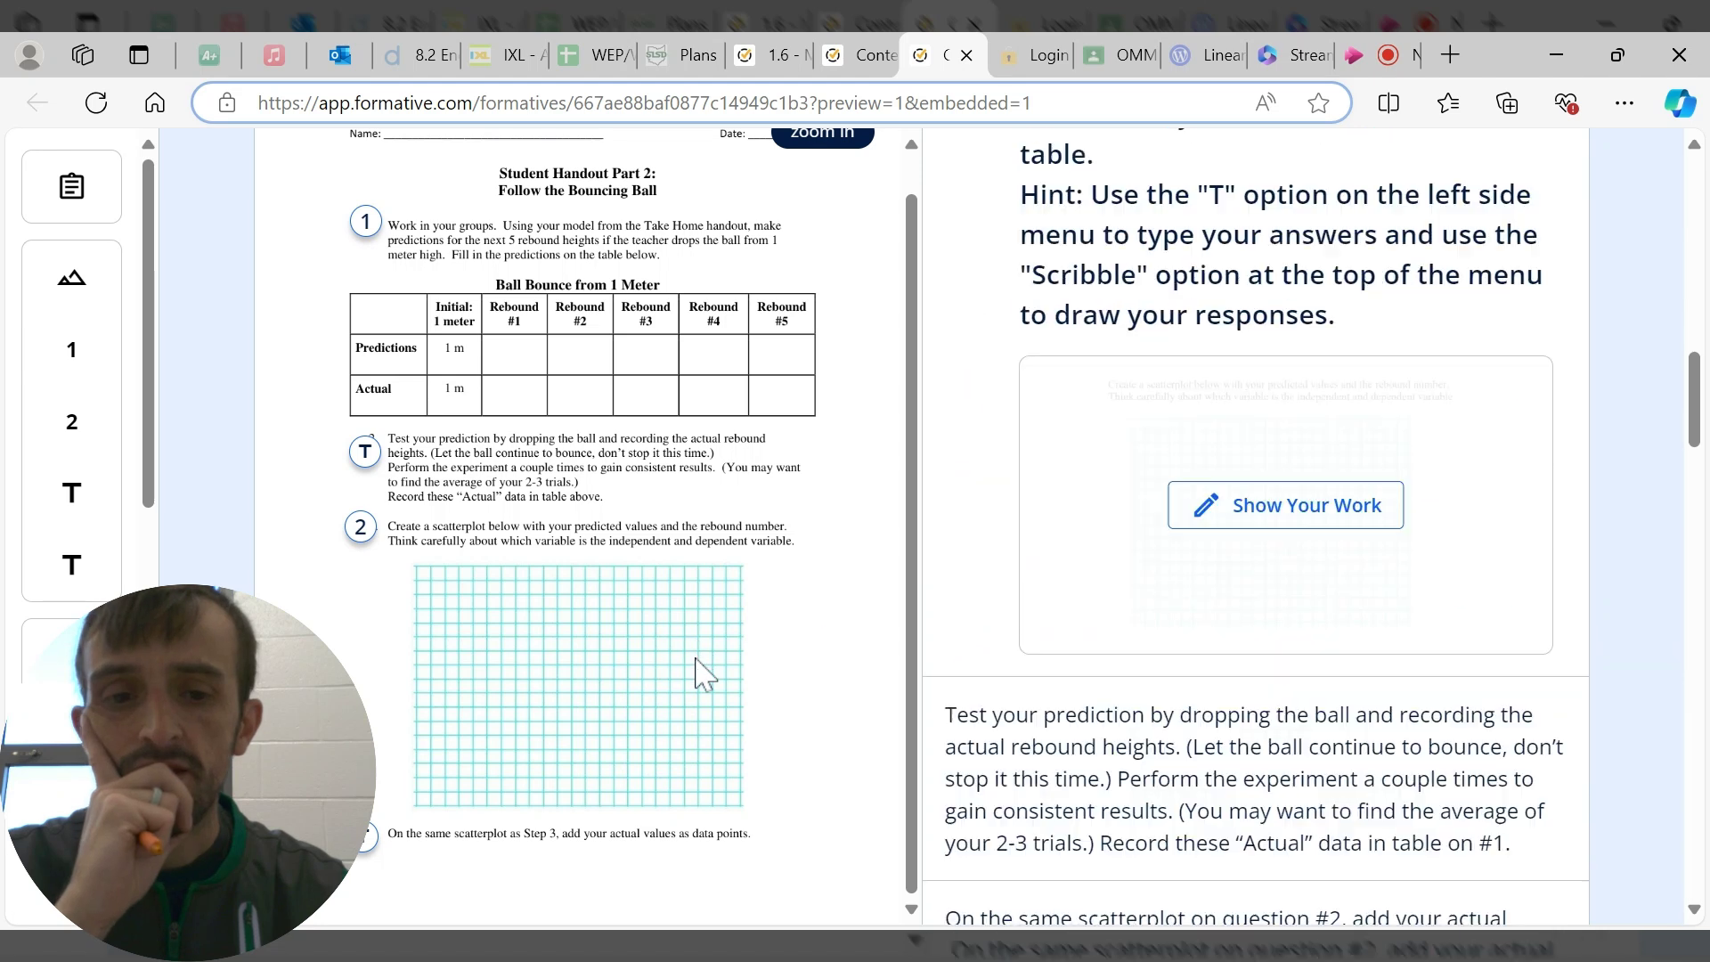
pyautogui.scroll(-3, 1000, 618)
pyautogui.scroll(3, 943, 599)
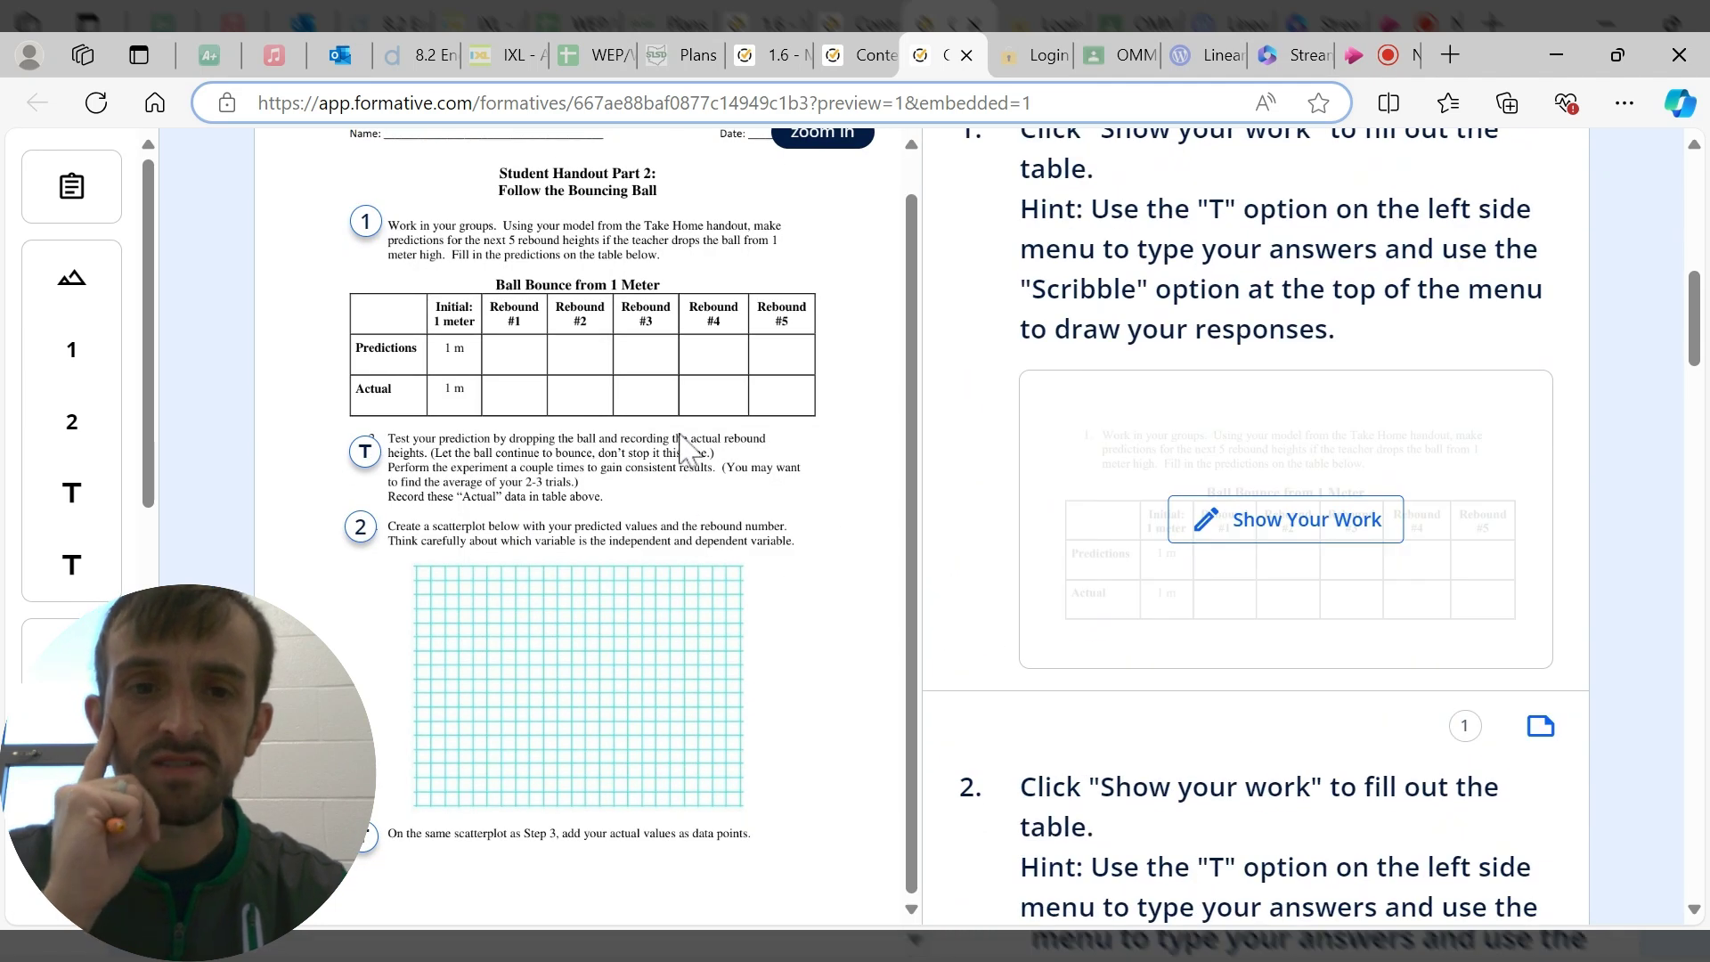
pyautogui.scroll(1, 702, 456)
pyautogui.scroll(3, 1167, 445)
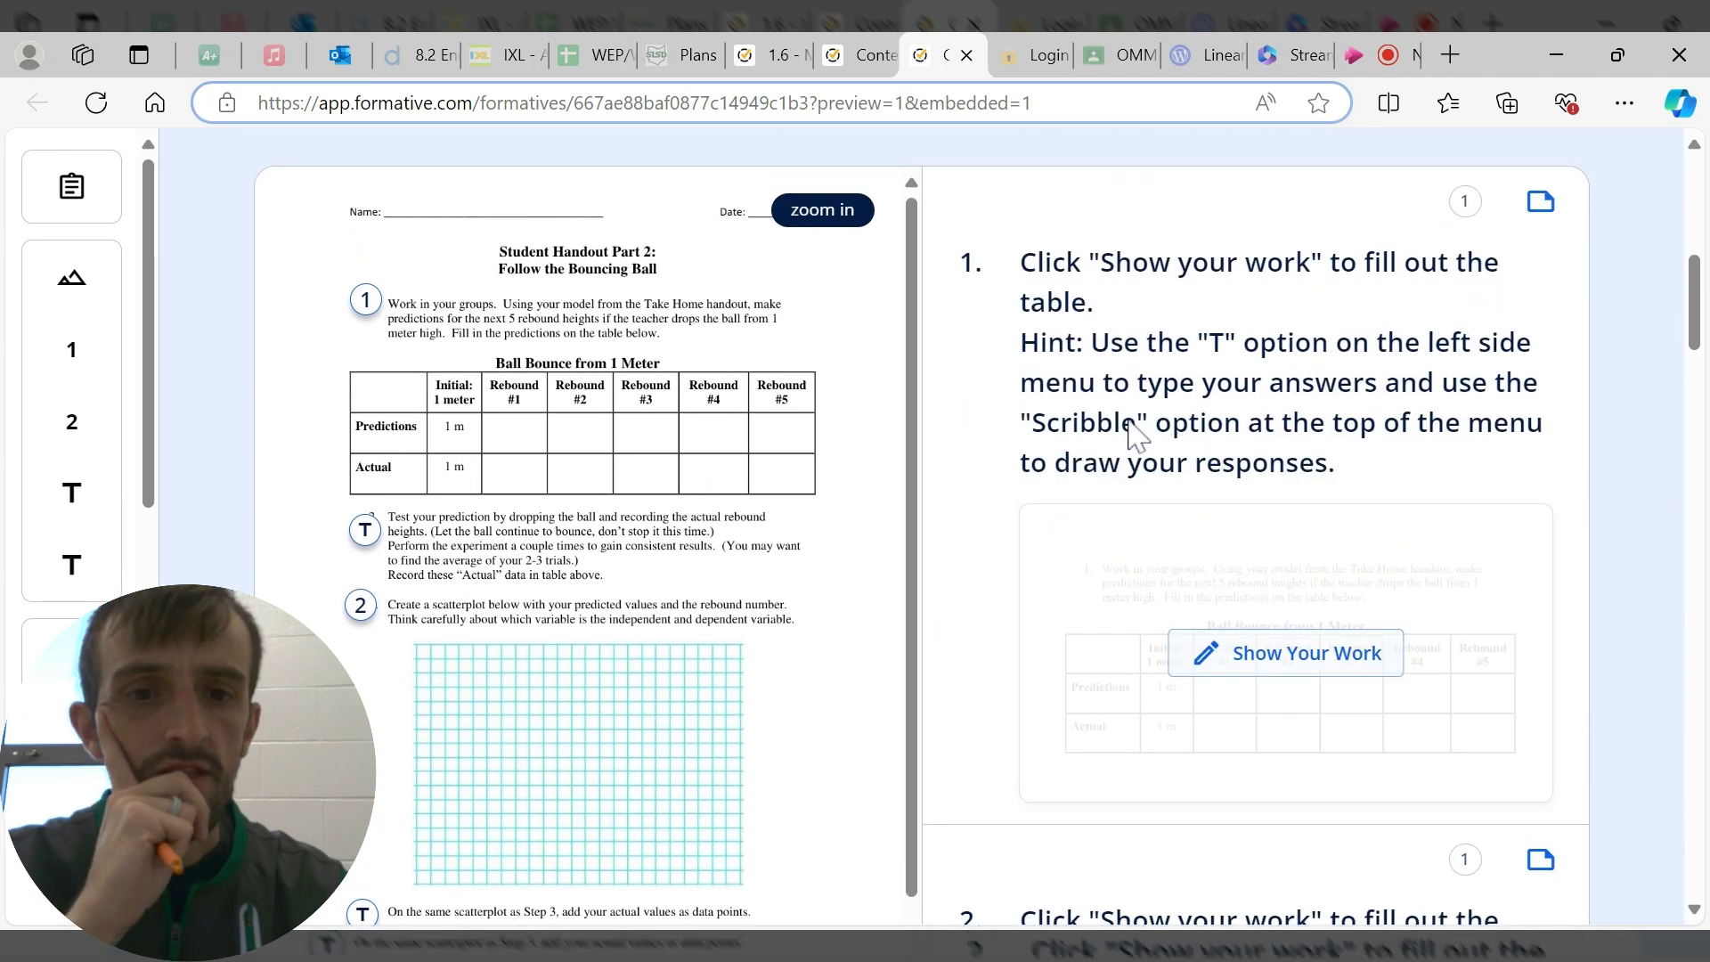
# - On question 1's work canvas, type 2 as the Rebound #1 prediction and 2.4 as the actual value
pyautogui.click(1301, 657)
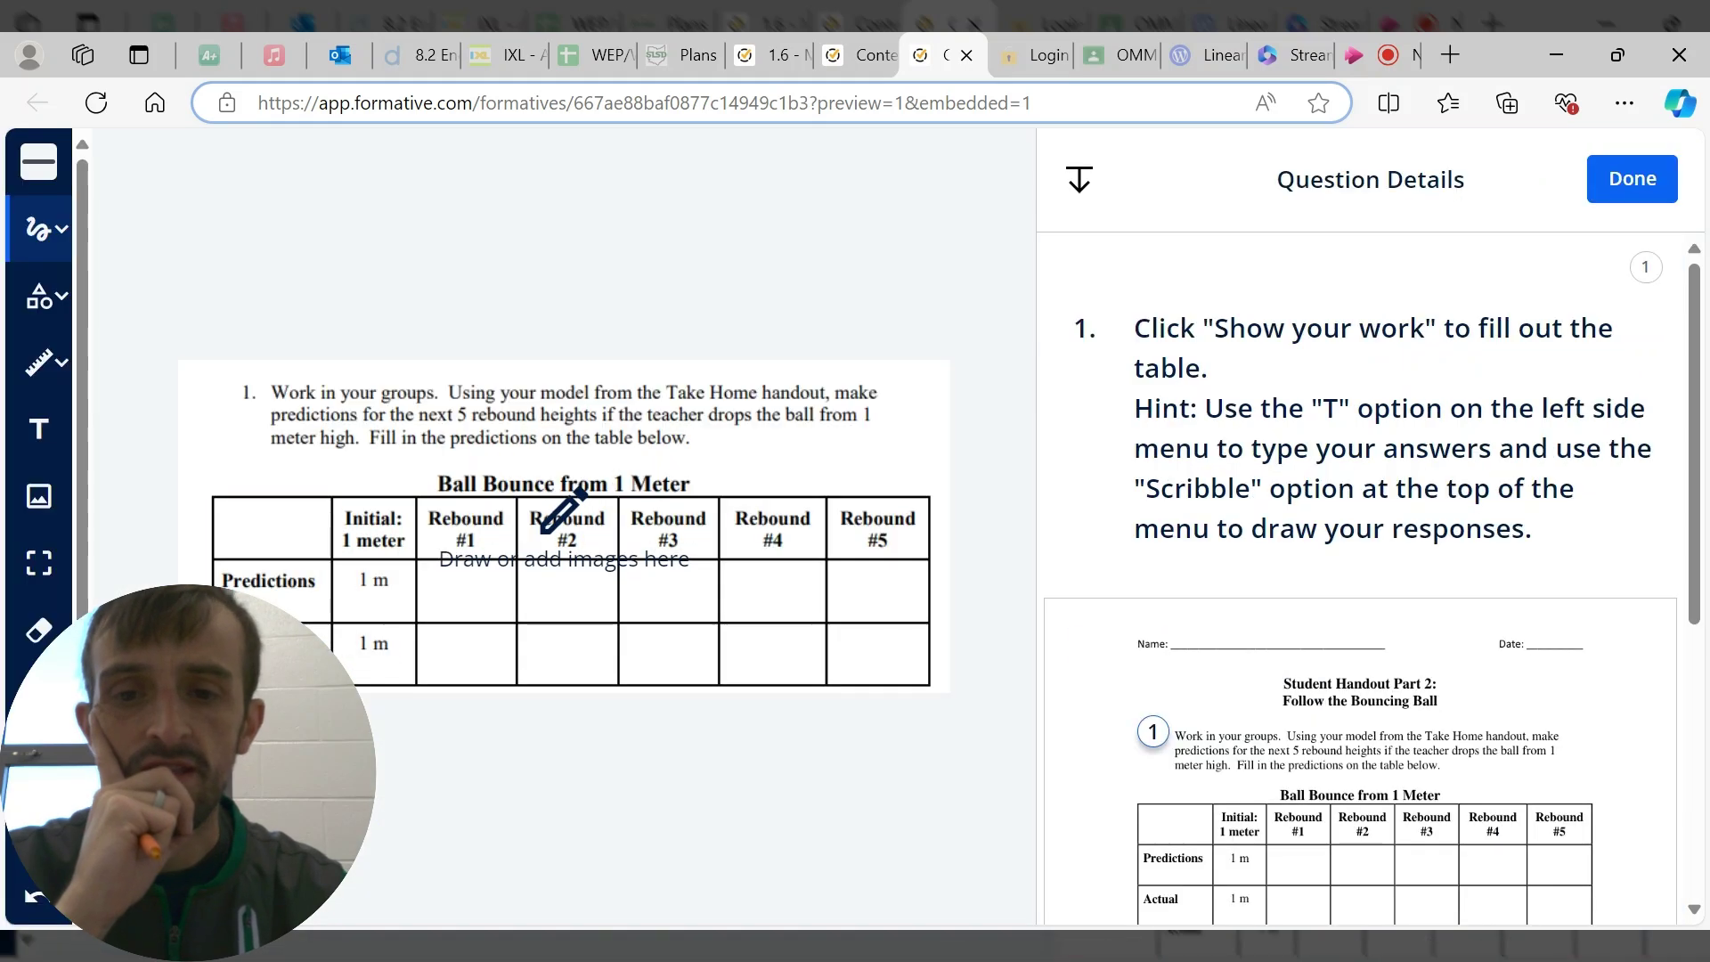
pyautogui.click(49, 431)
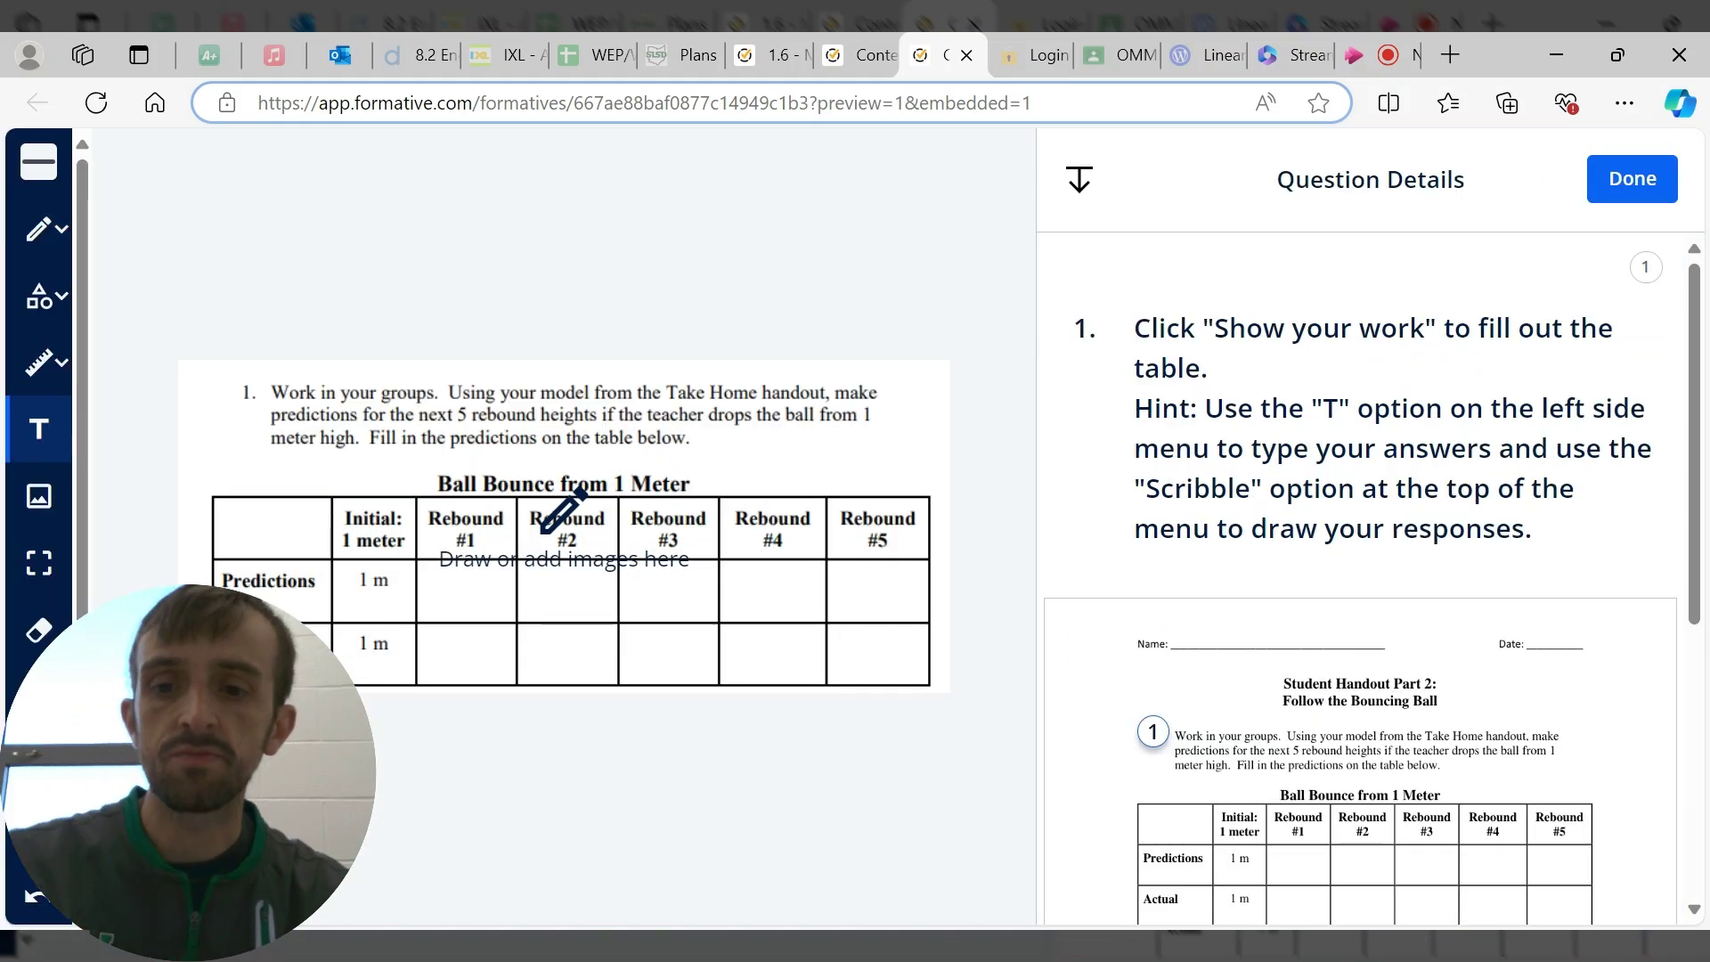
pyautogui.click(440, 523)
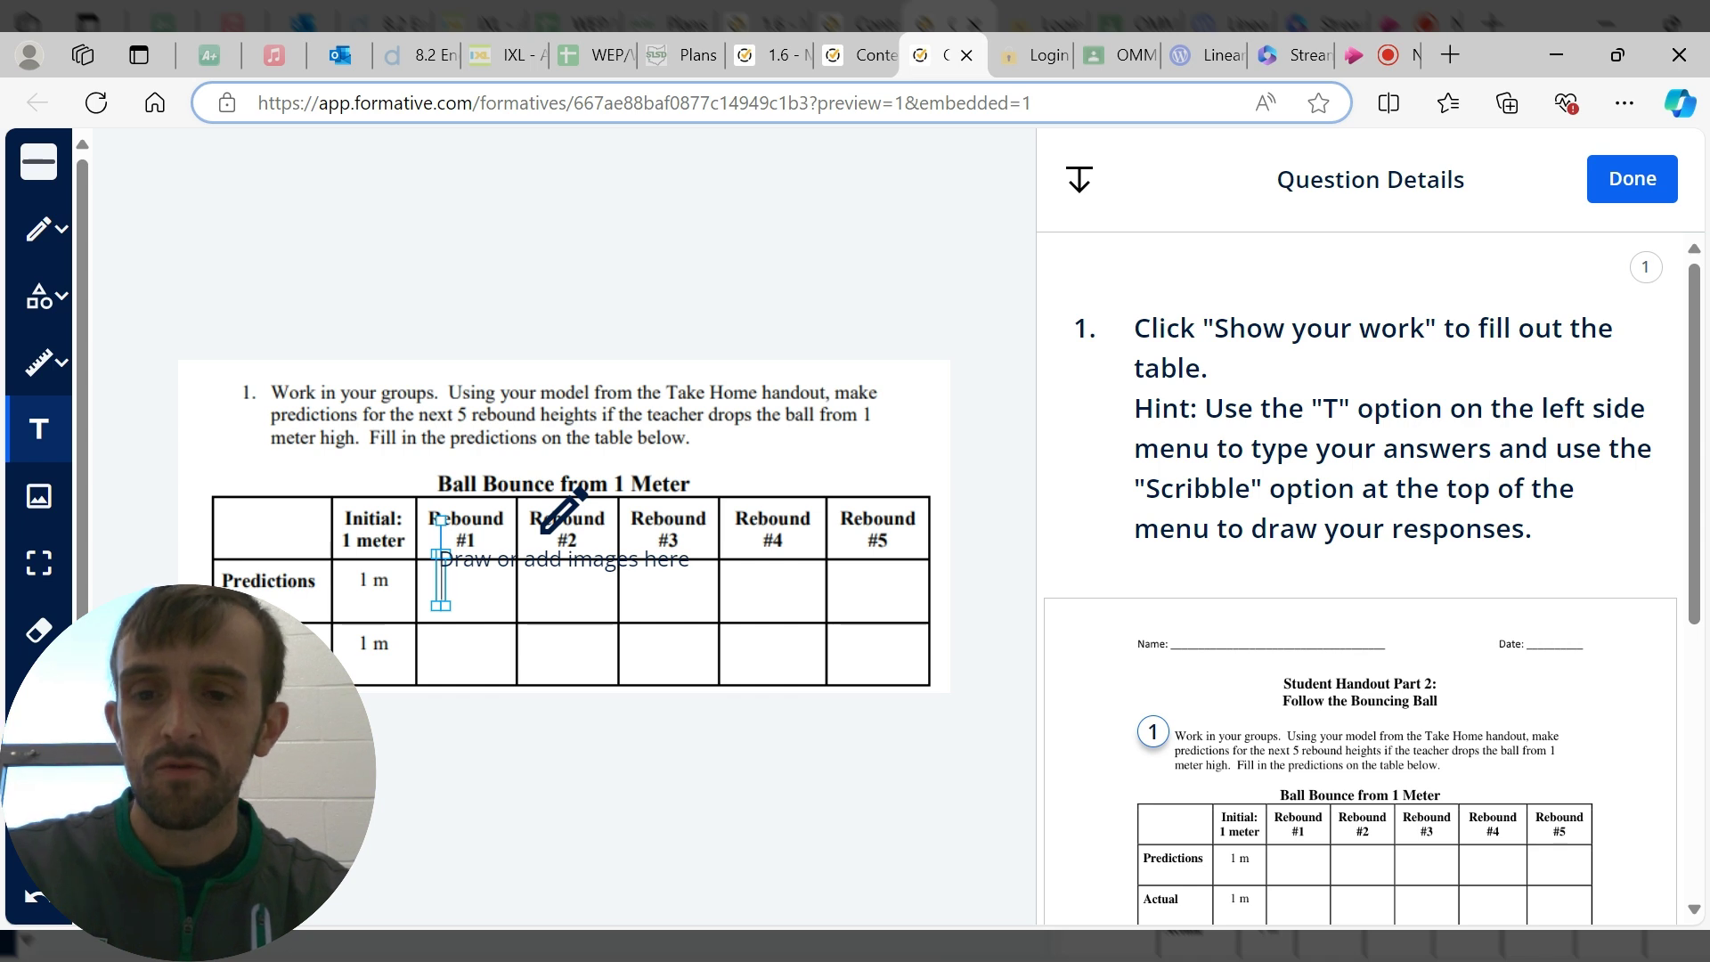
pyautogui.write('2')
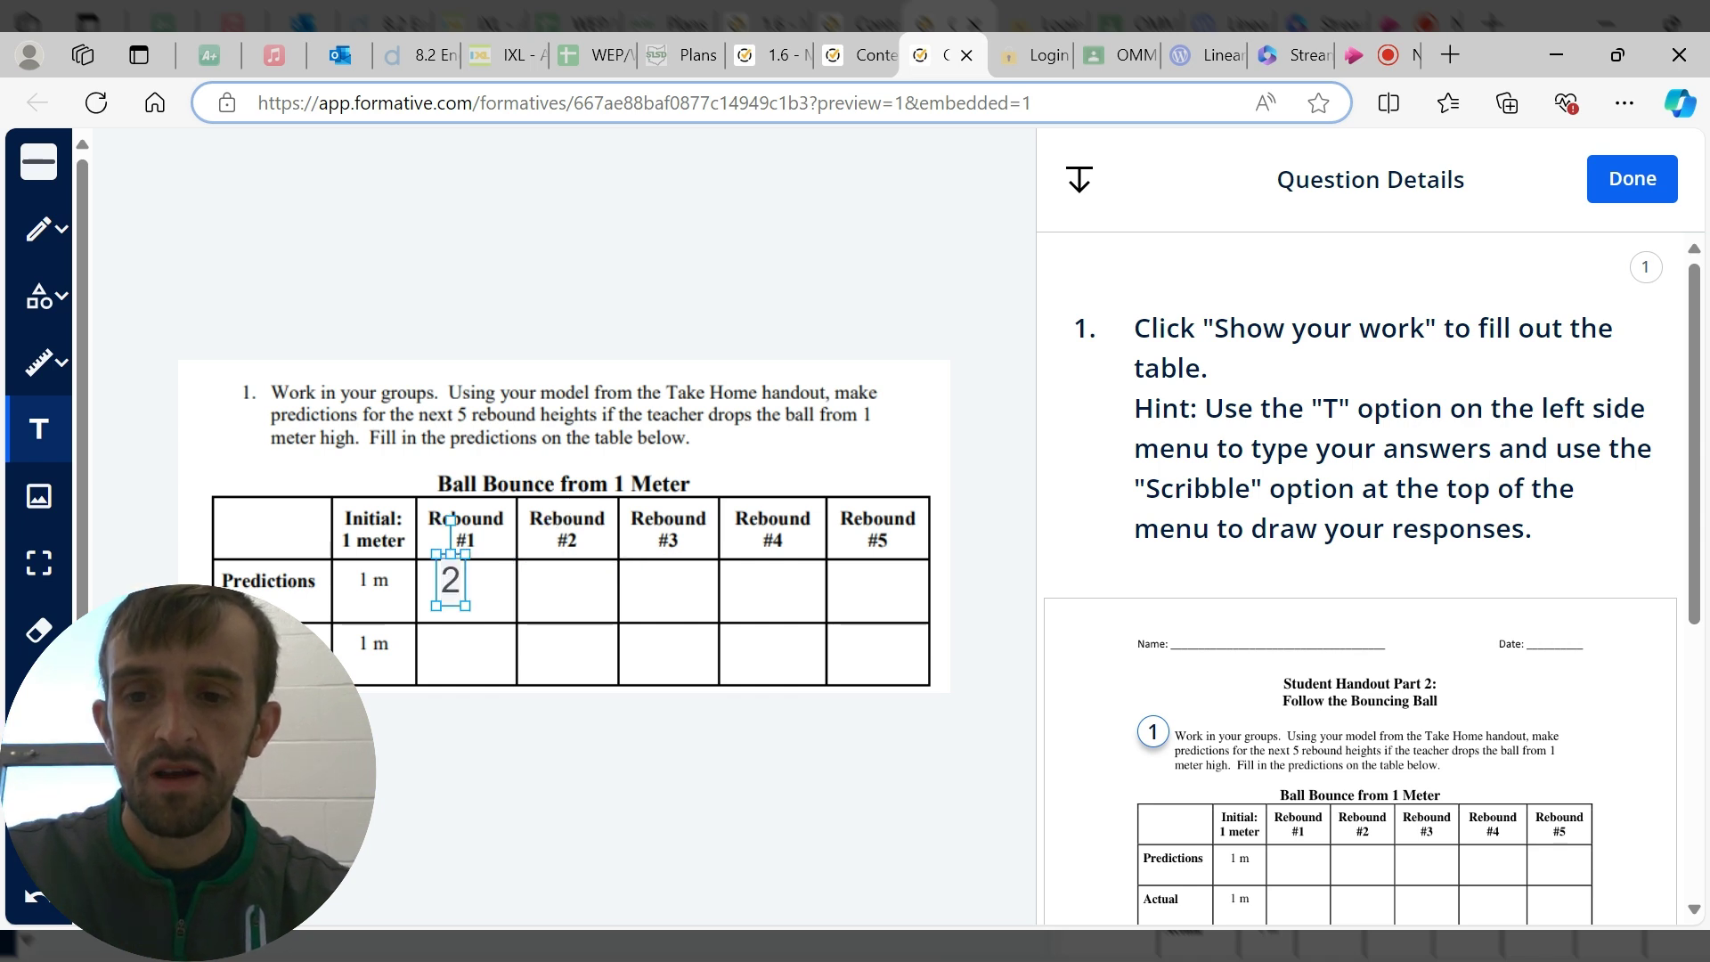
pyautogui.press('Escape')
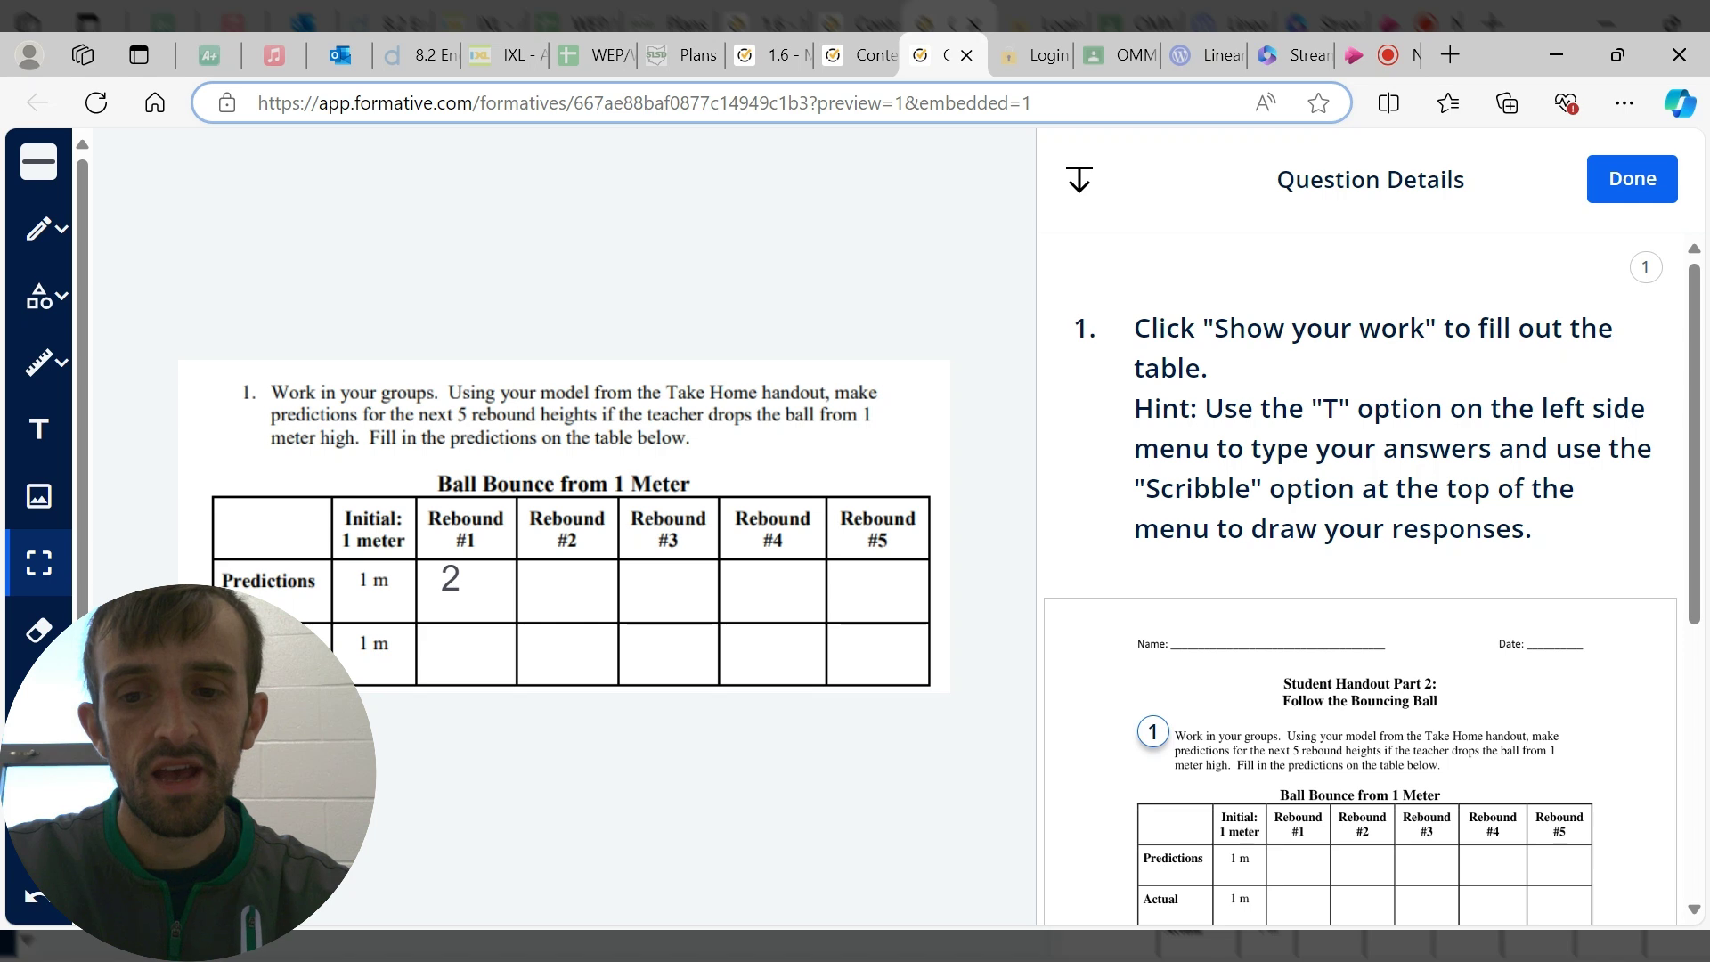
pyautogui.click(38, 429)
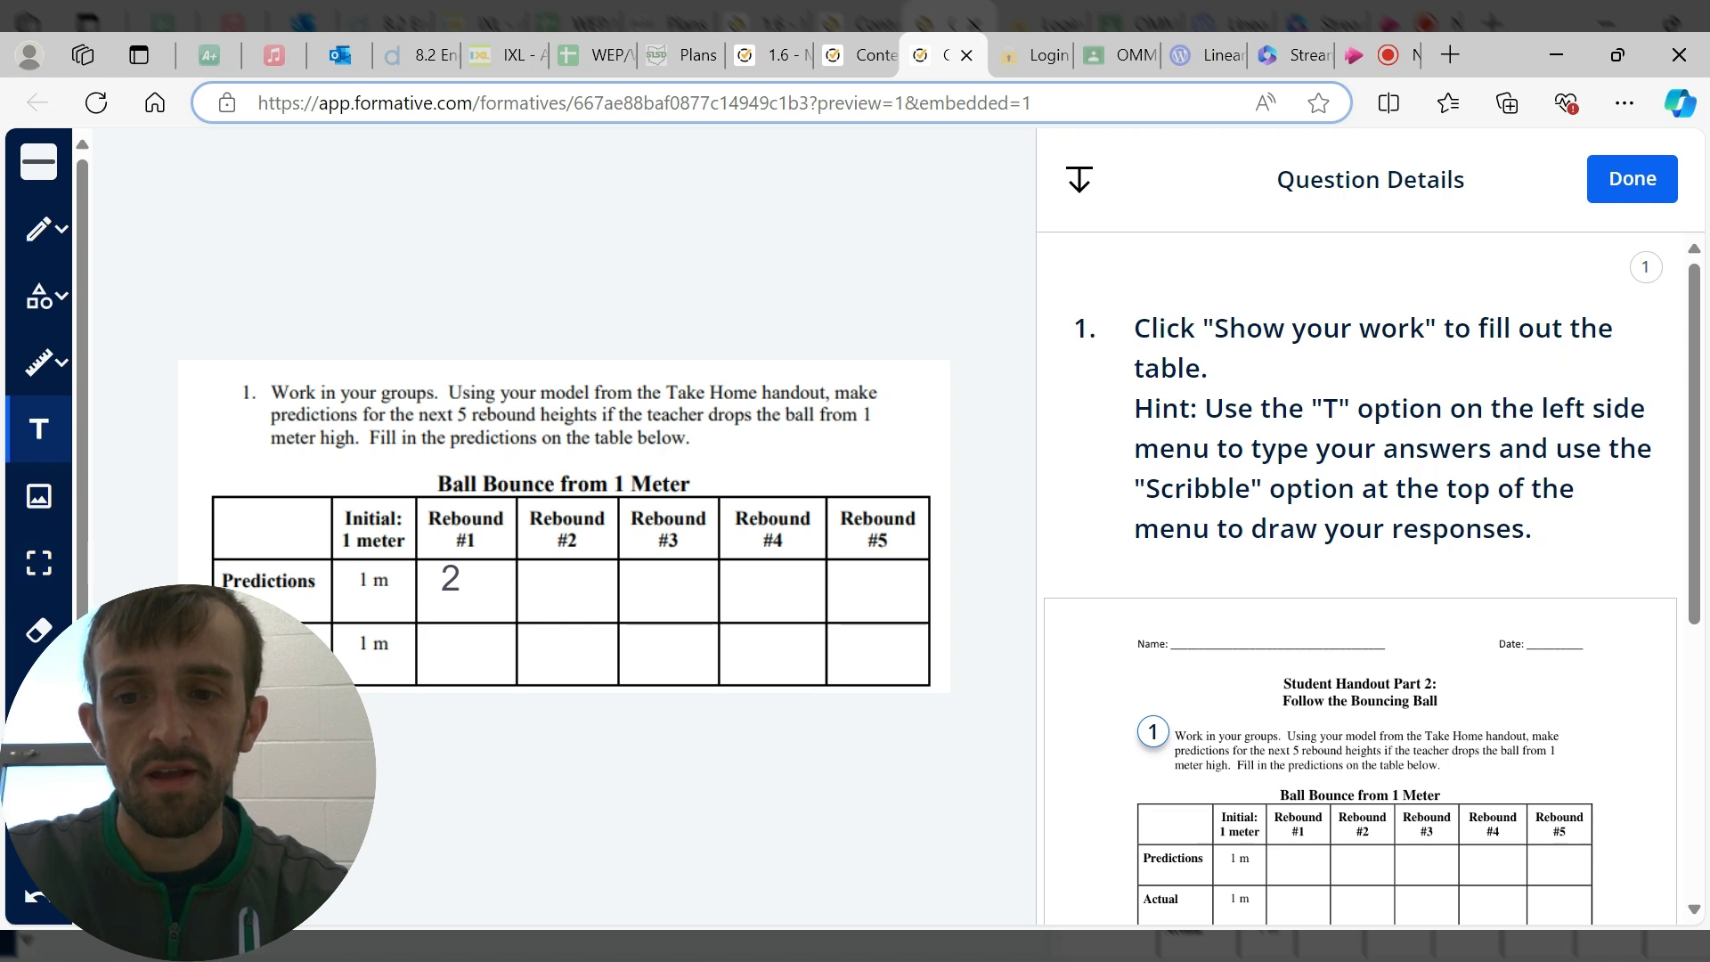
pyautogui.click(456, 614)
pyautogui.write('2.4')
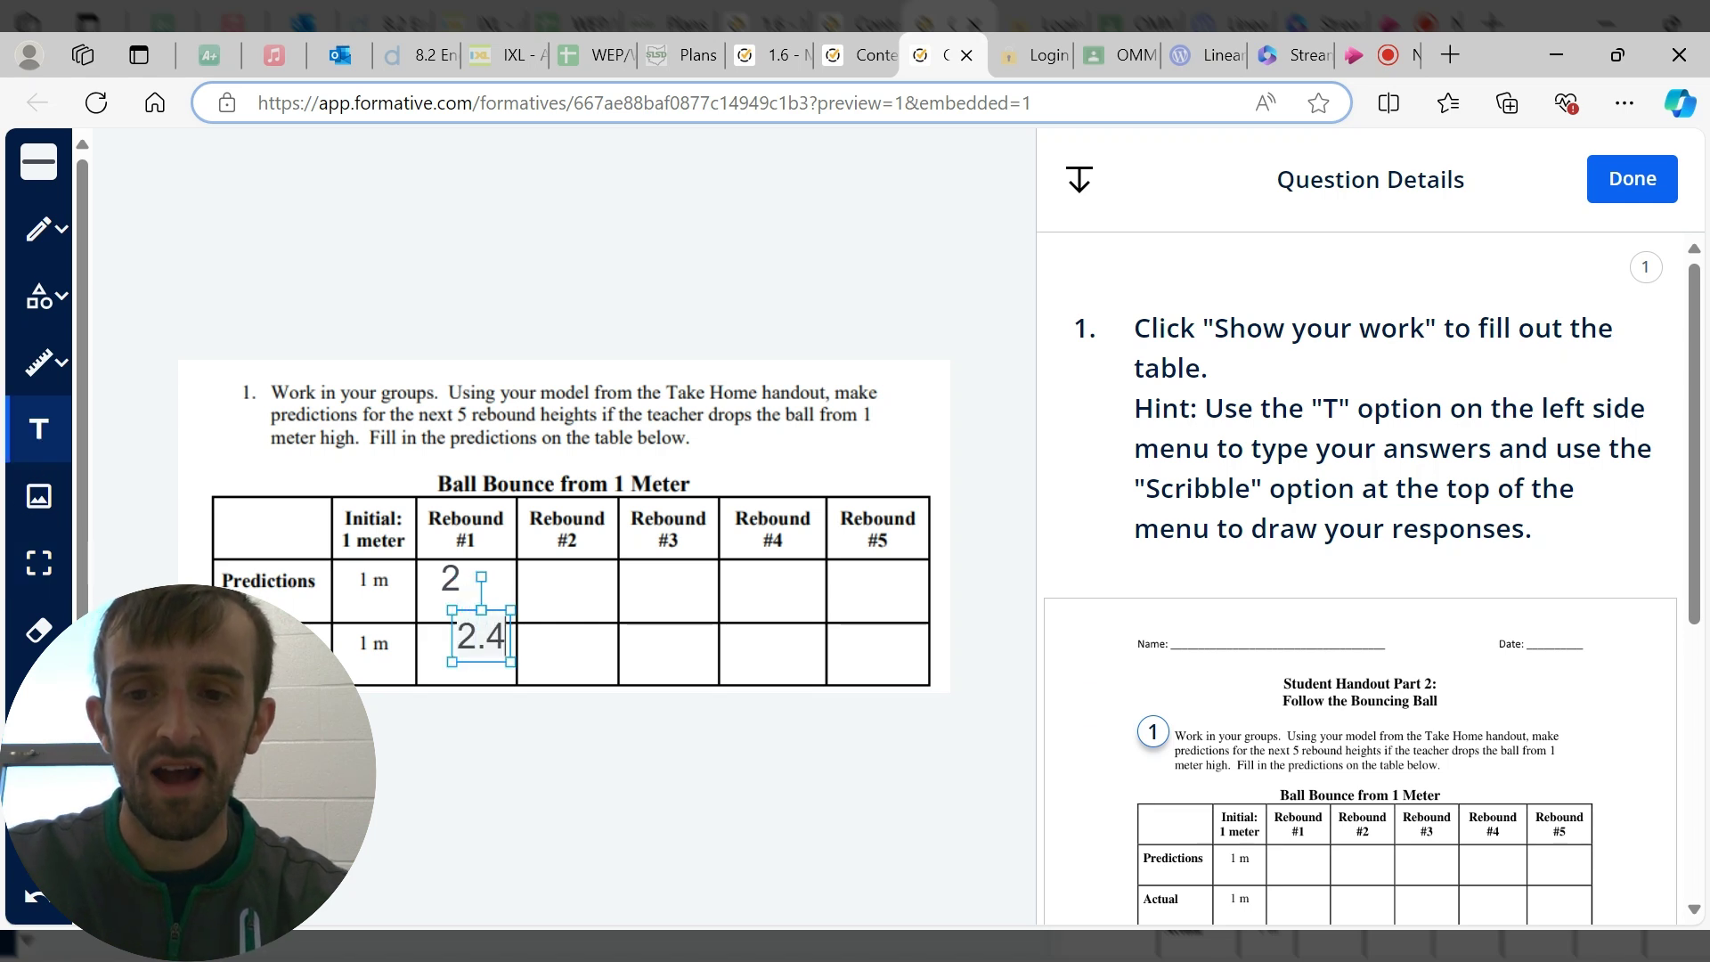
pyautogui.press('Escape')
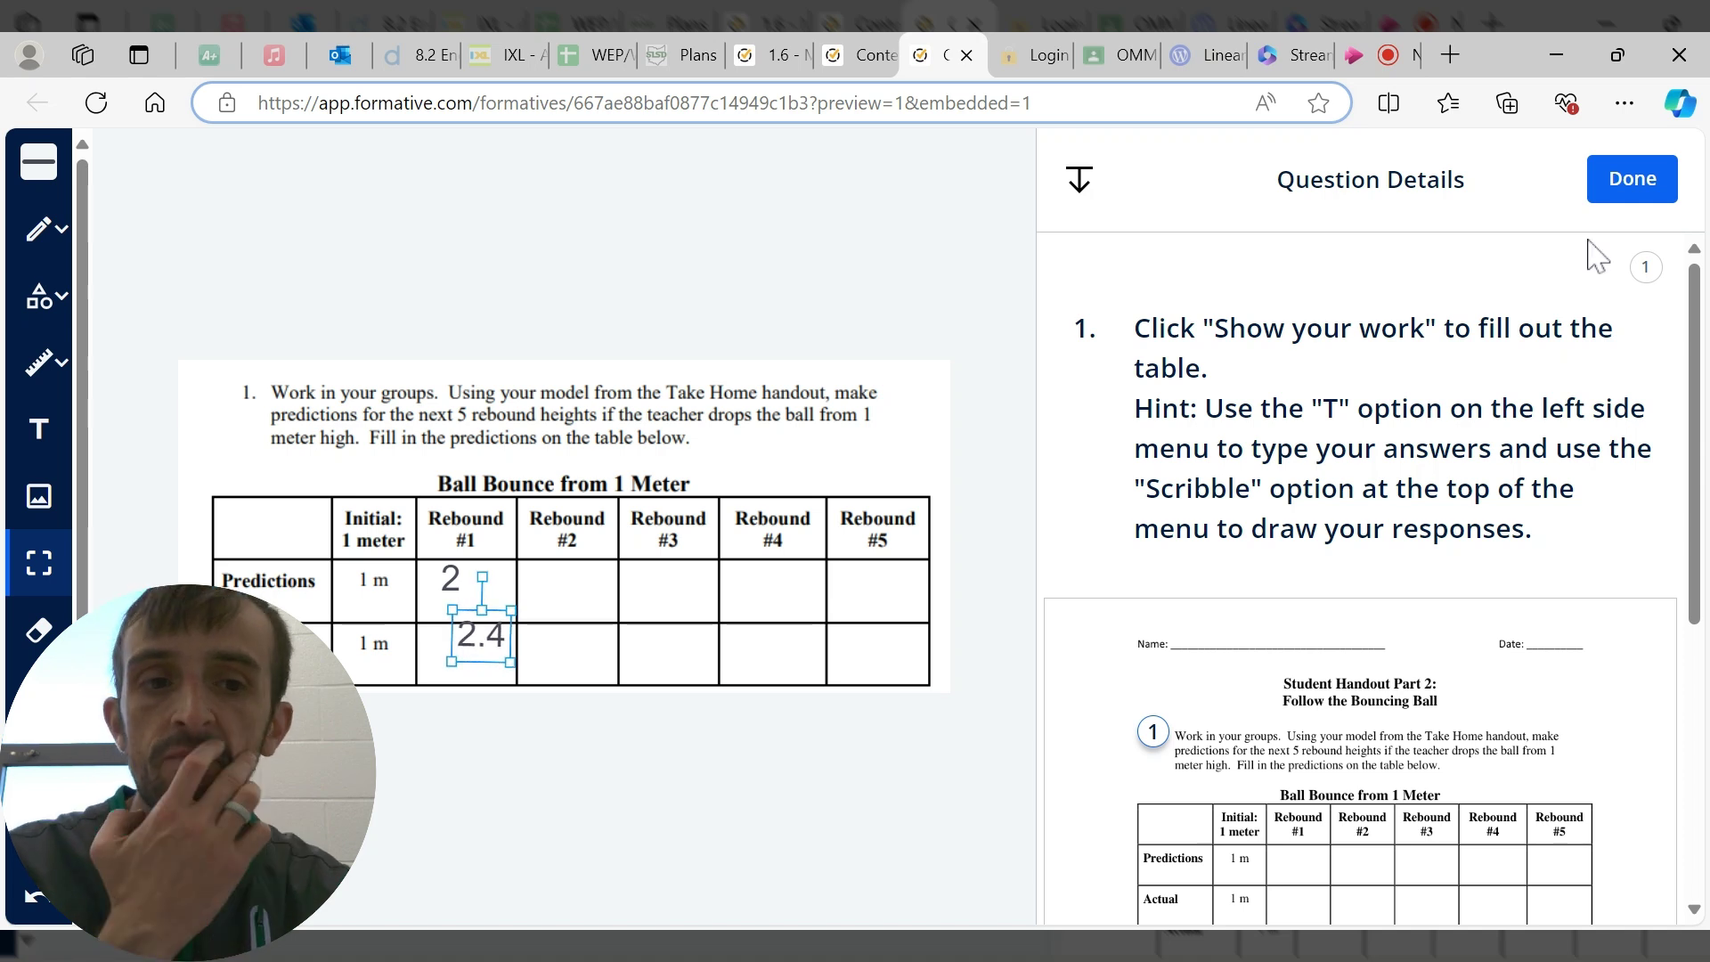
# - Finish the drawing and scroll through the remaining preview questions
pyautogui.click(1619, 196)
pyautogui.moveTo(1329, 615)
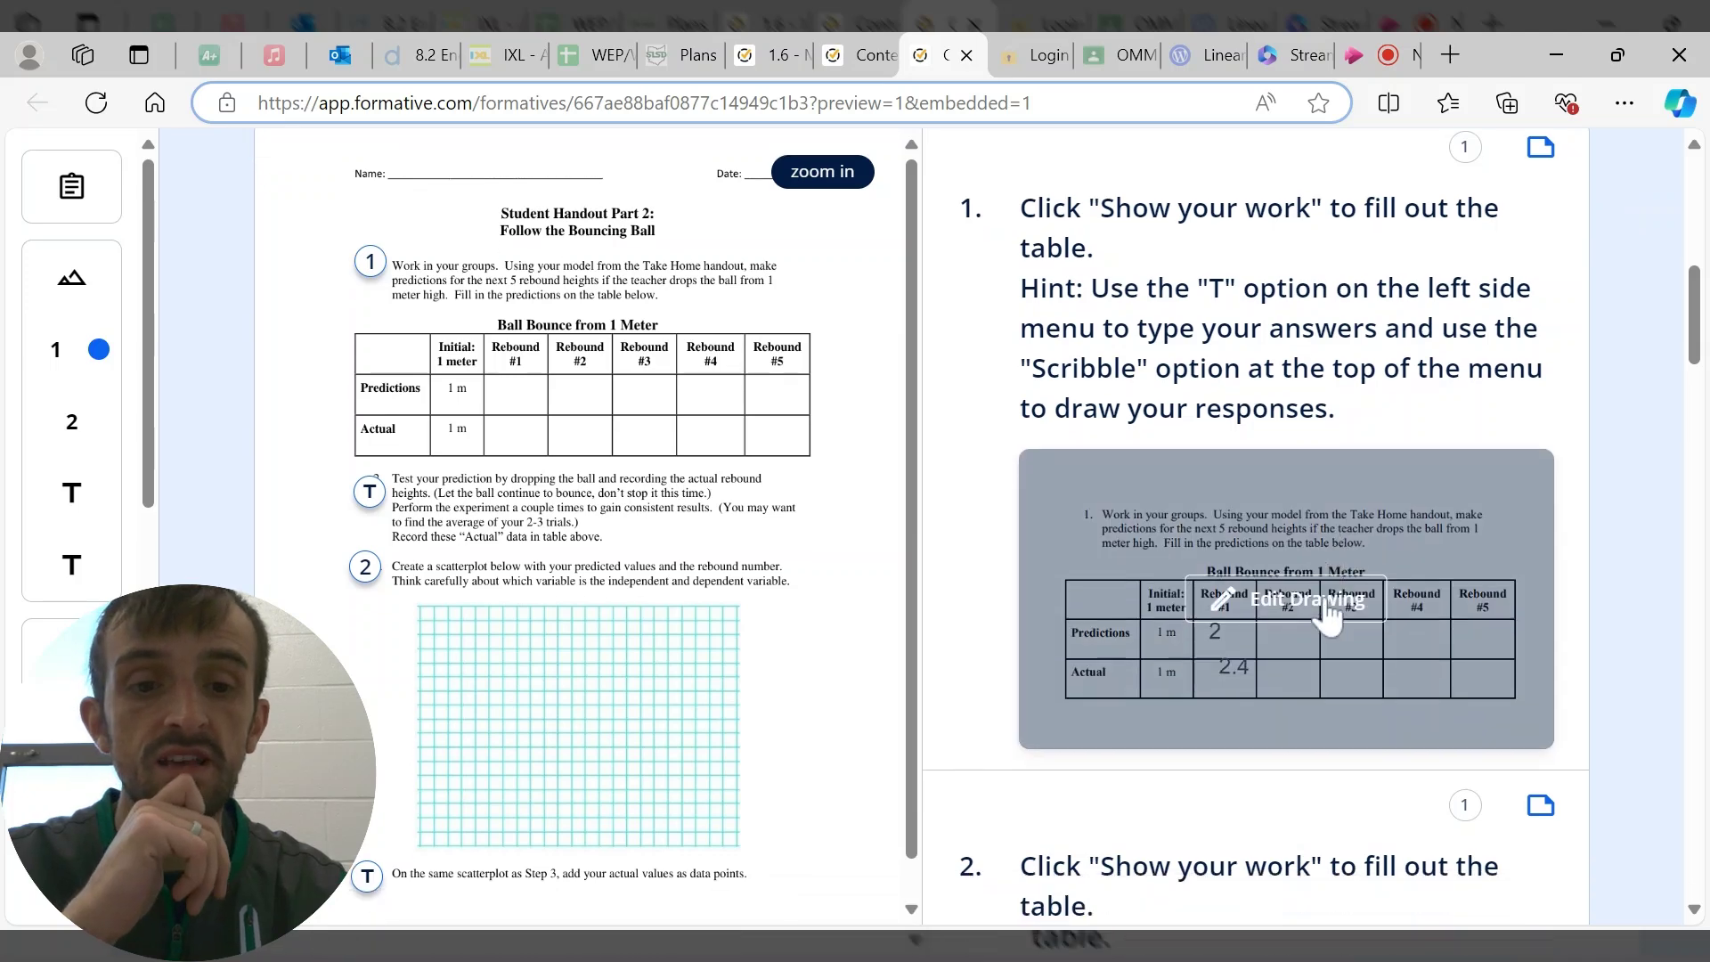
pyautogui.scroll(-3, 1504, 578)
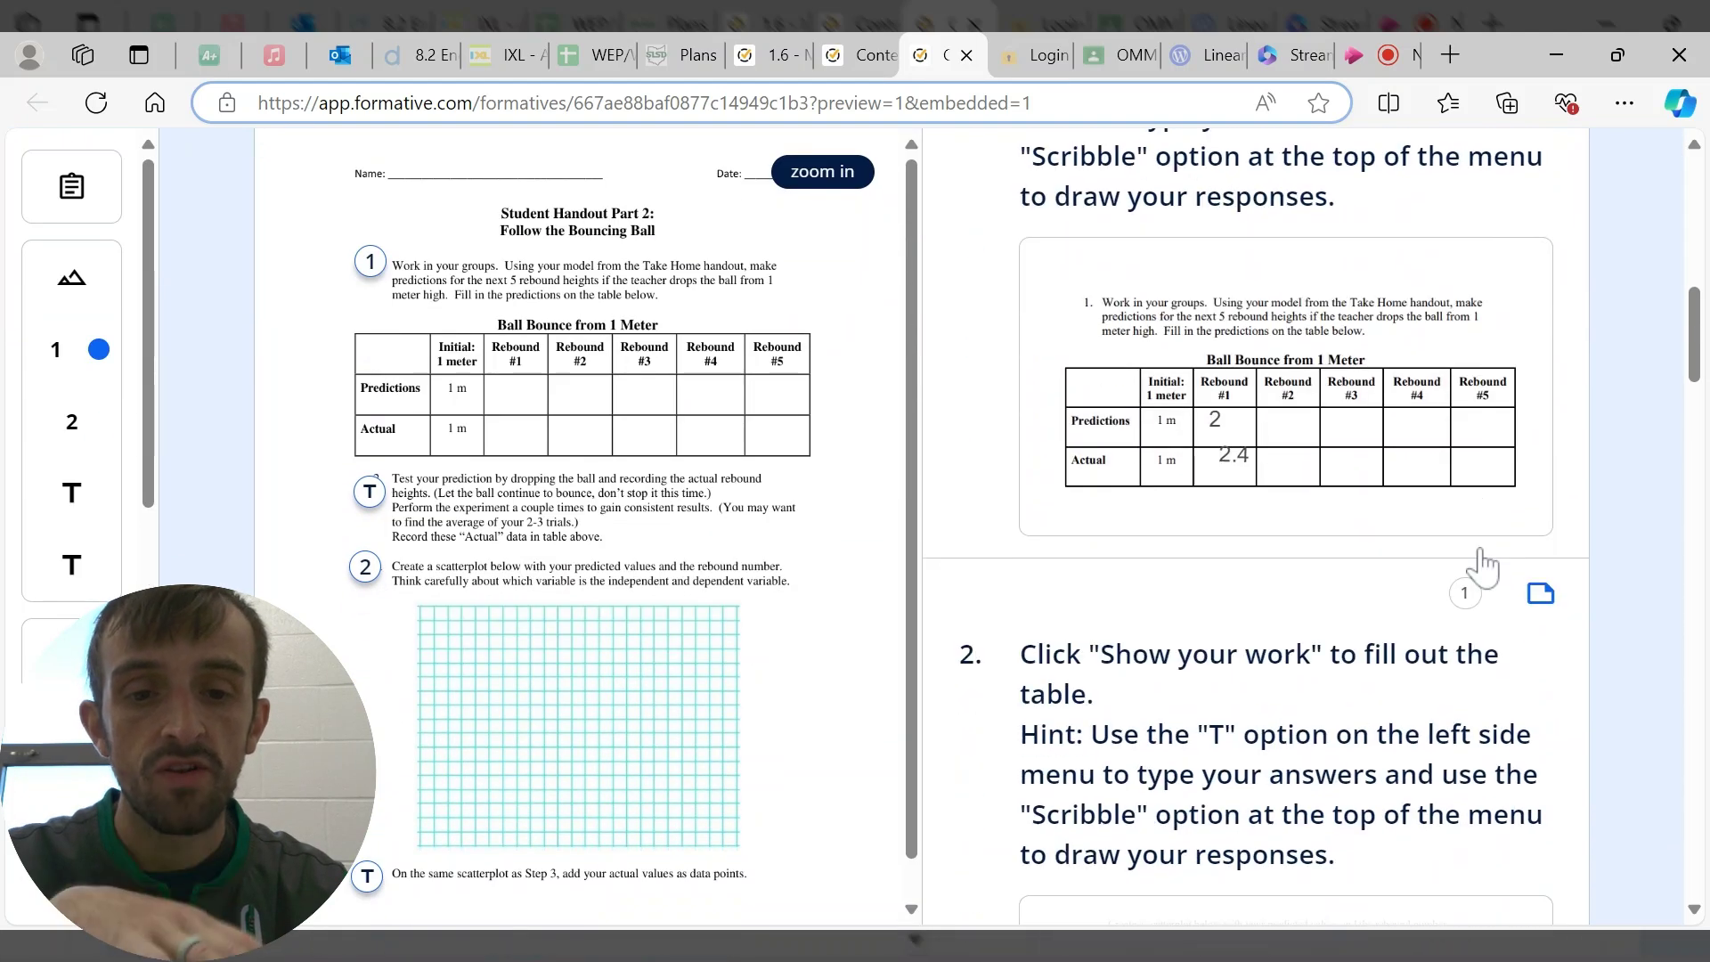
pyautogui.scroll(-6, 1432, 561)
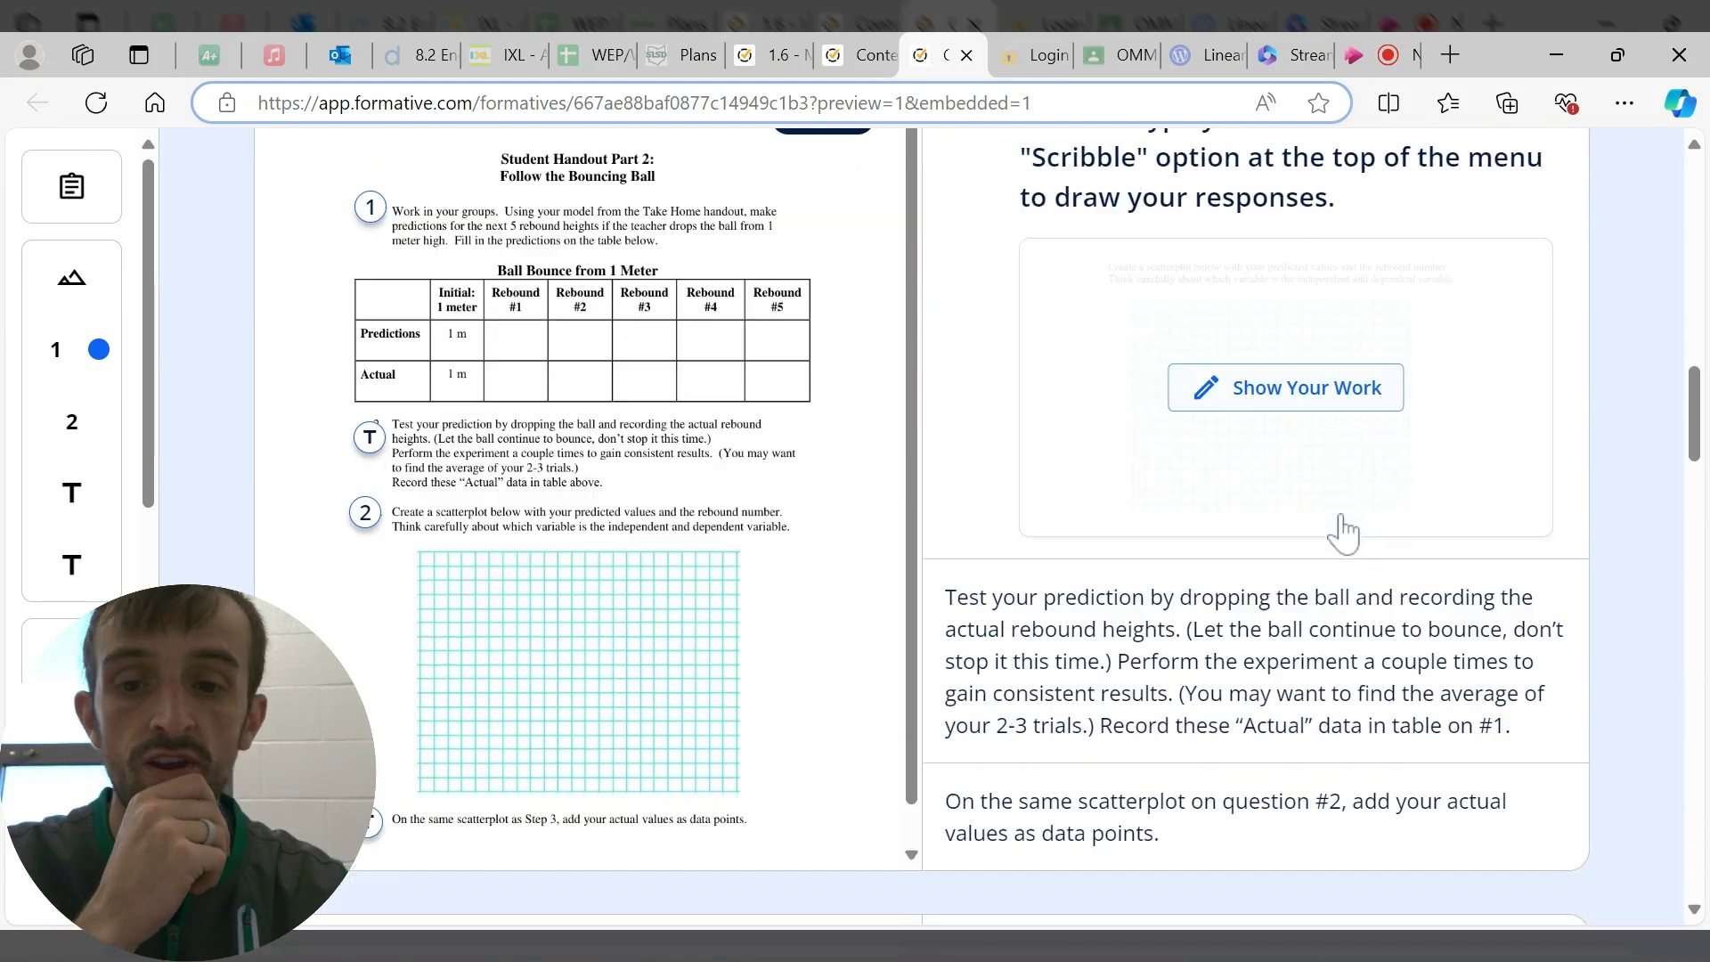
pyautogui.scroll(-10, 1343, 534)
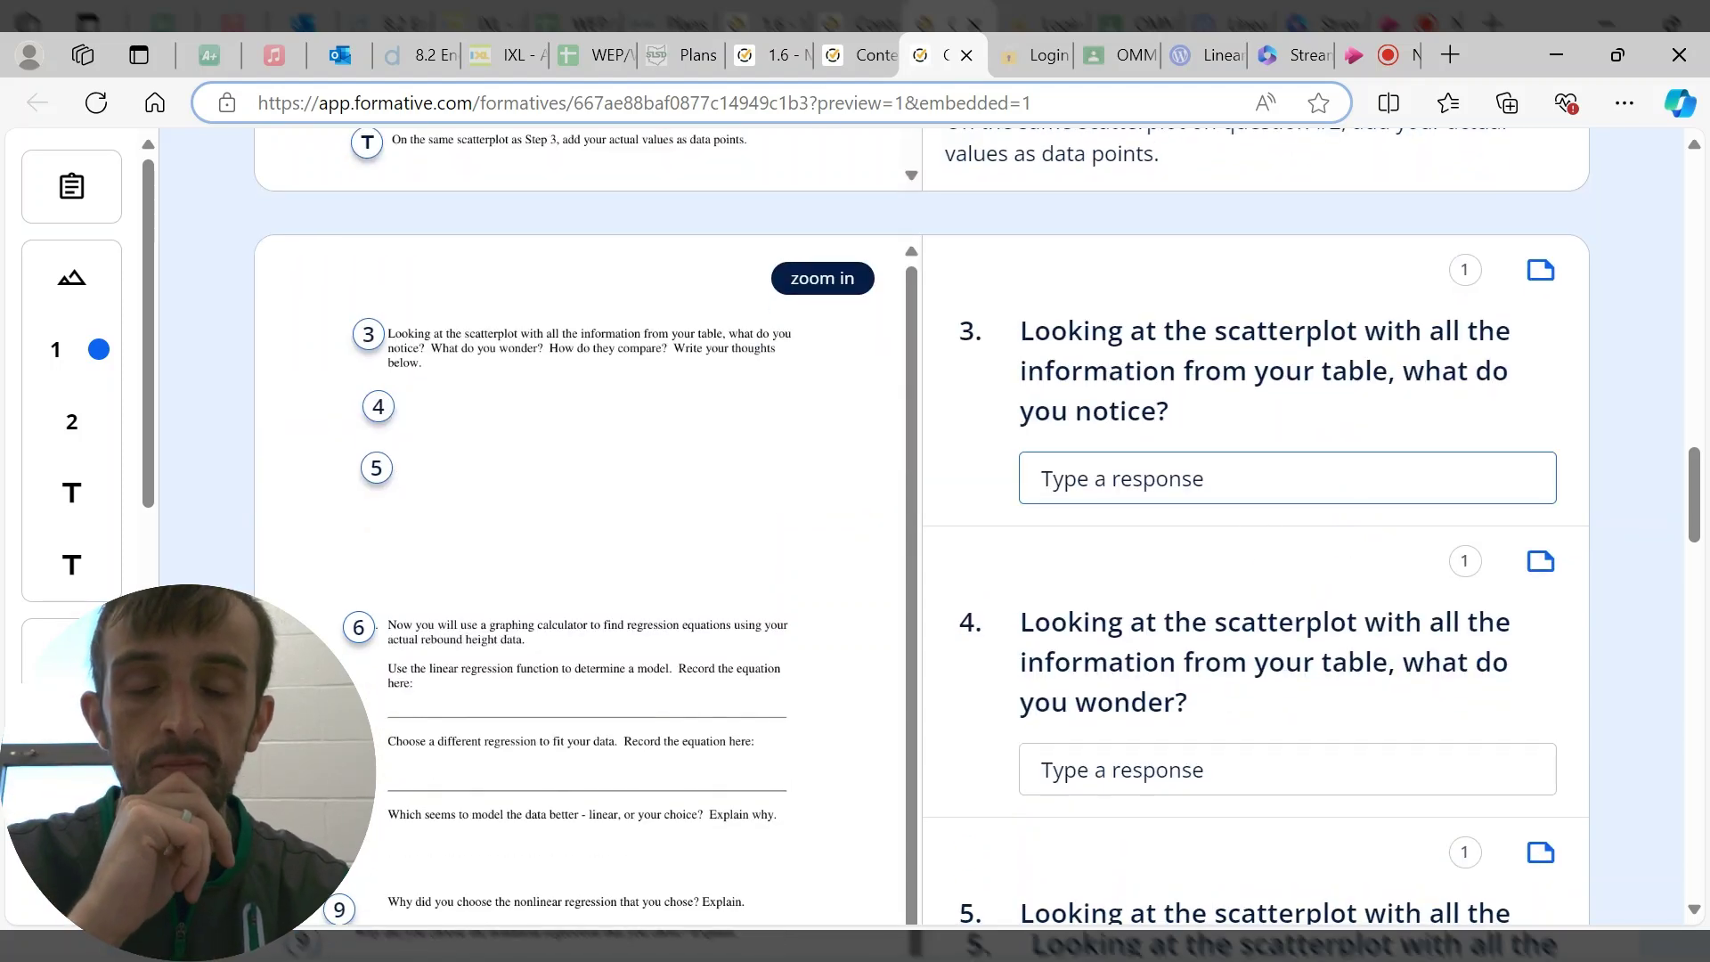
# - In the homework's results grid, open question 8, then 7, then question 6 responses
pyautogui.click(795, 56)
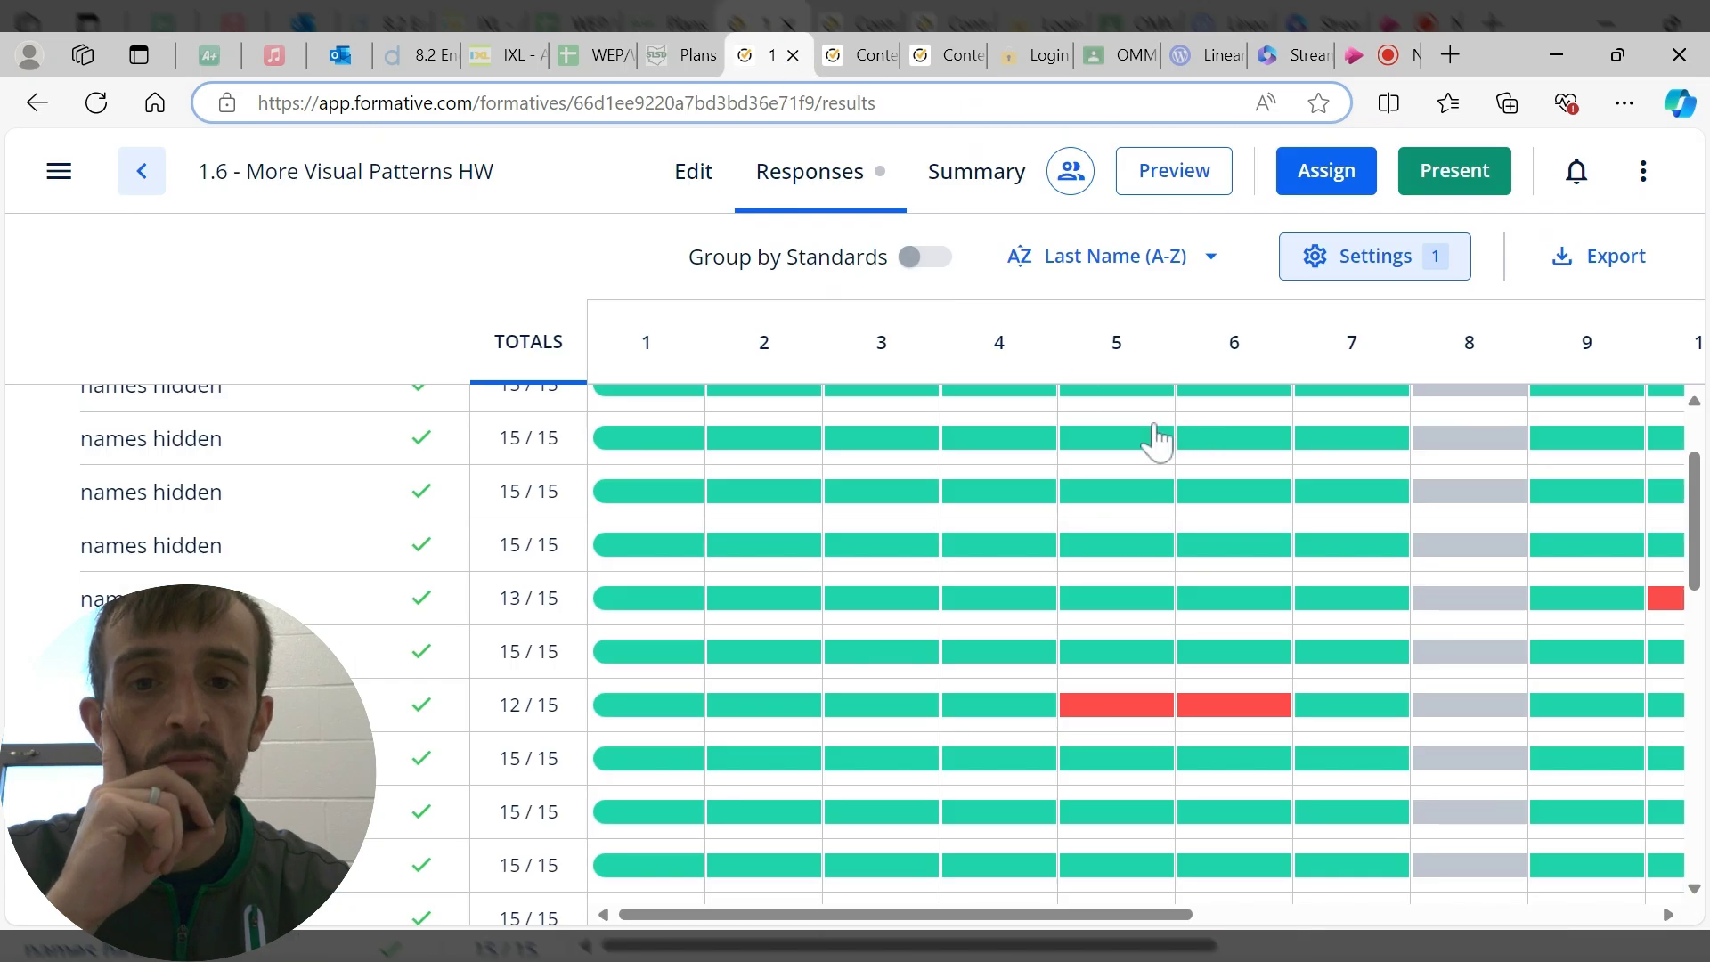
pyautogui.scroll(2, 1018, 392)
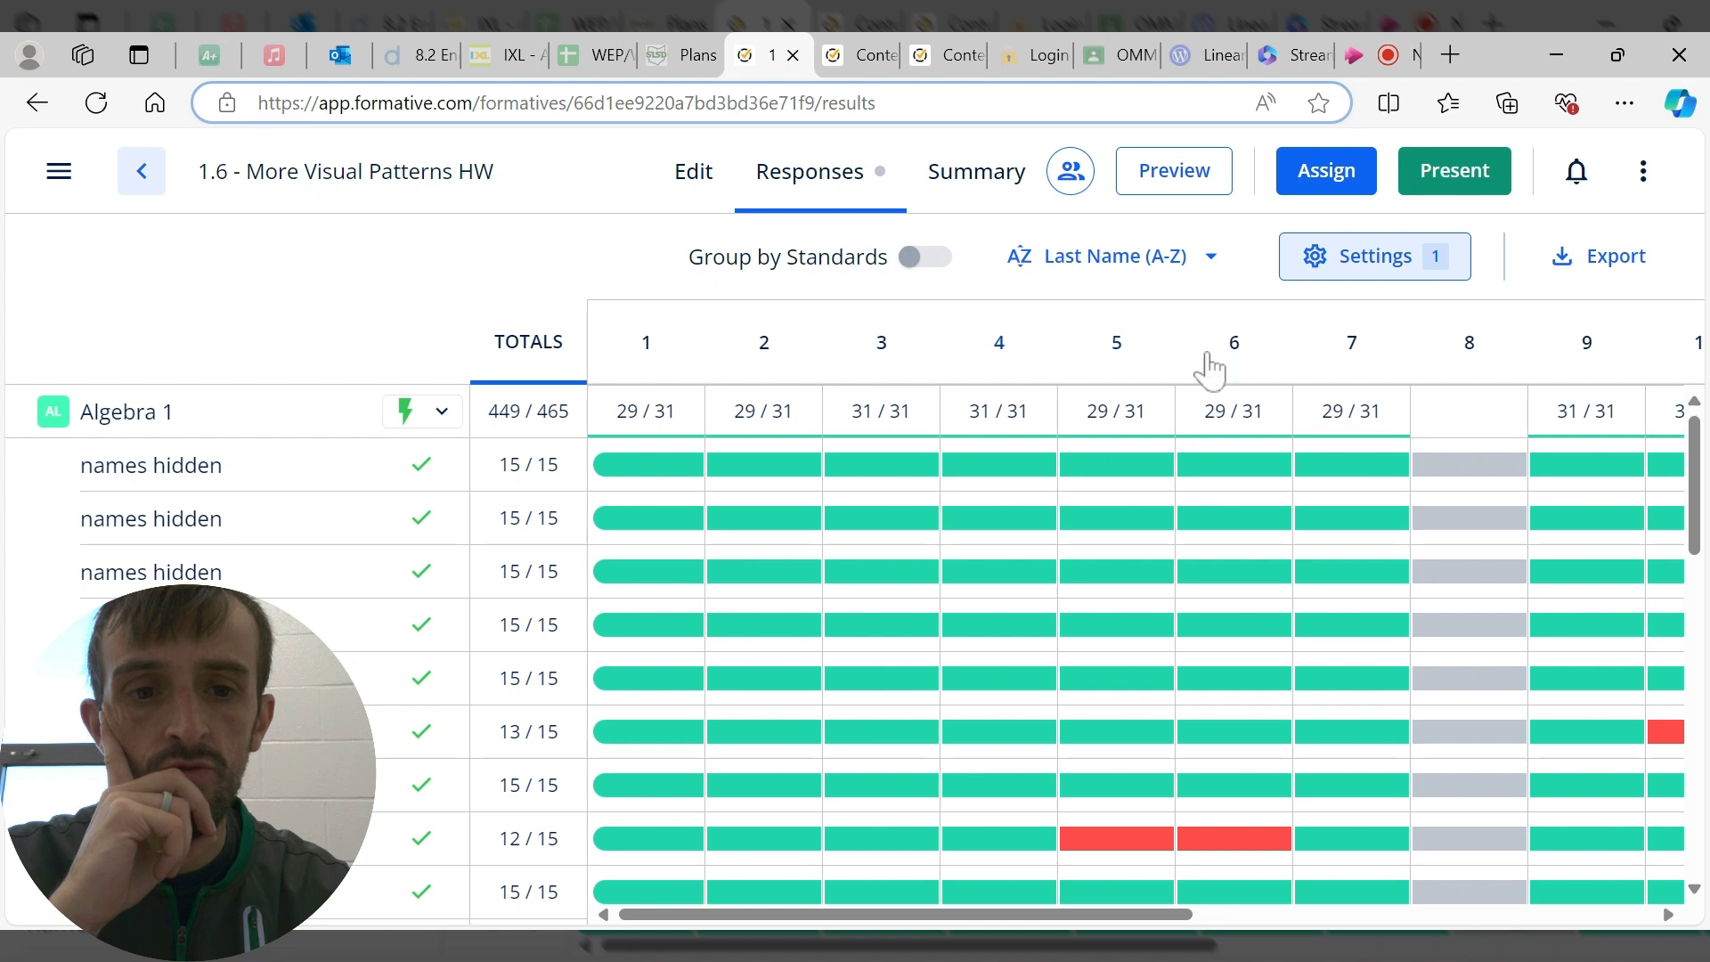
pyautogui.click(1471, 360)
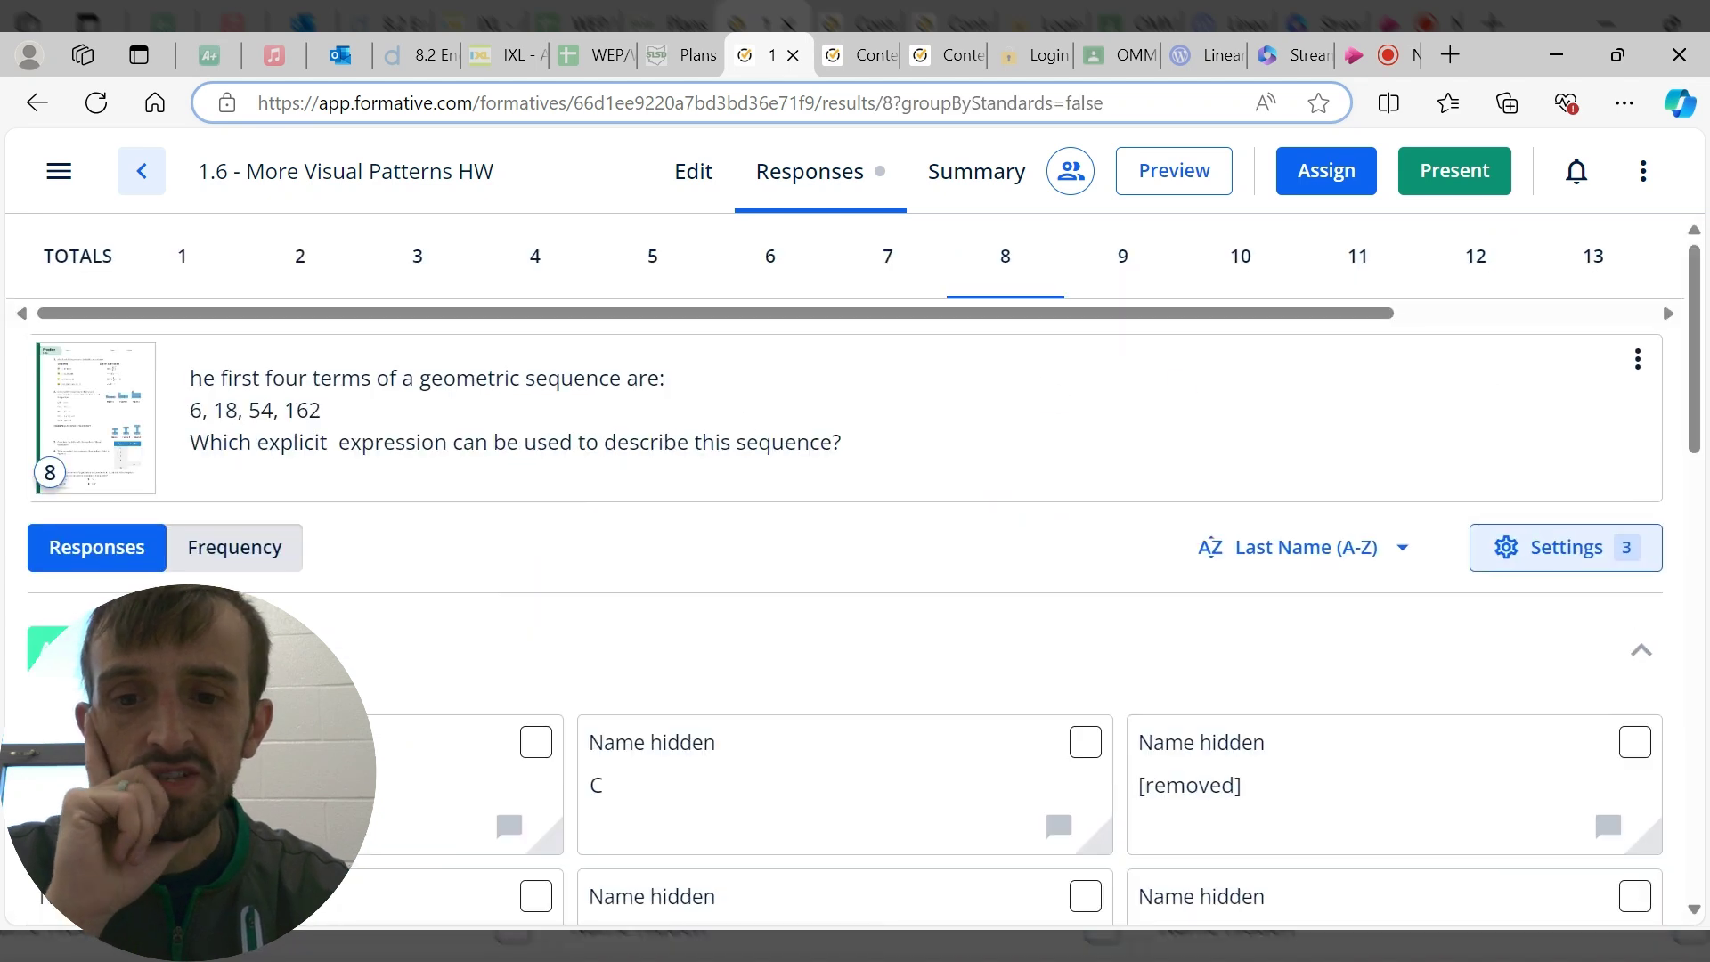
pyautogui.click(872, 267)
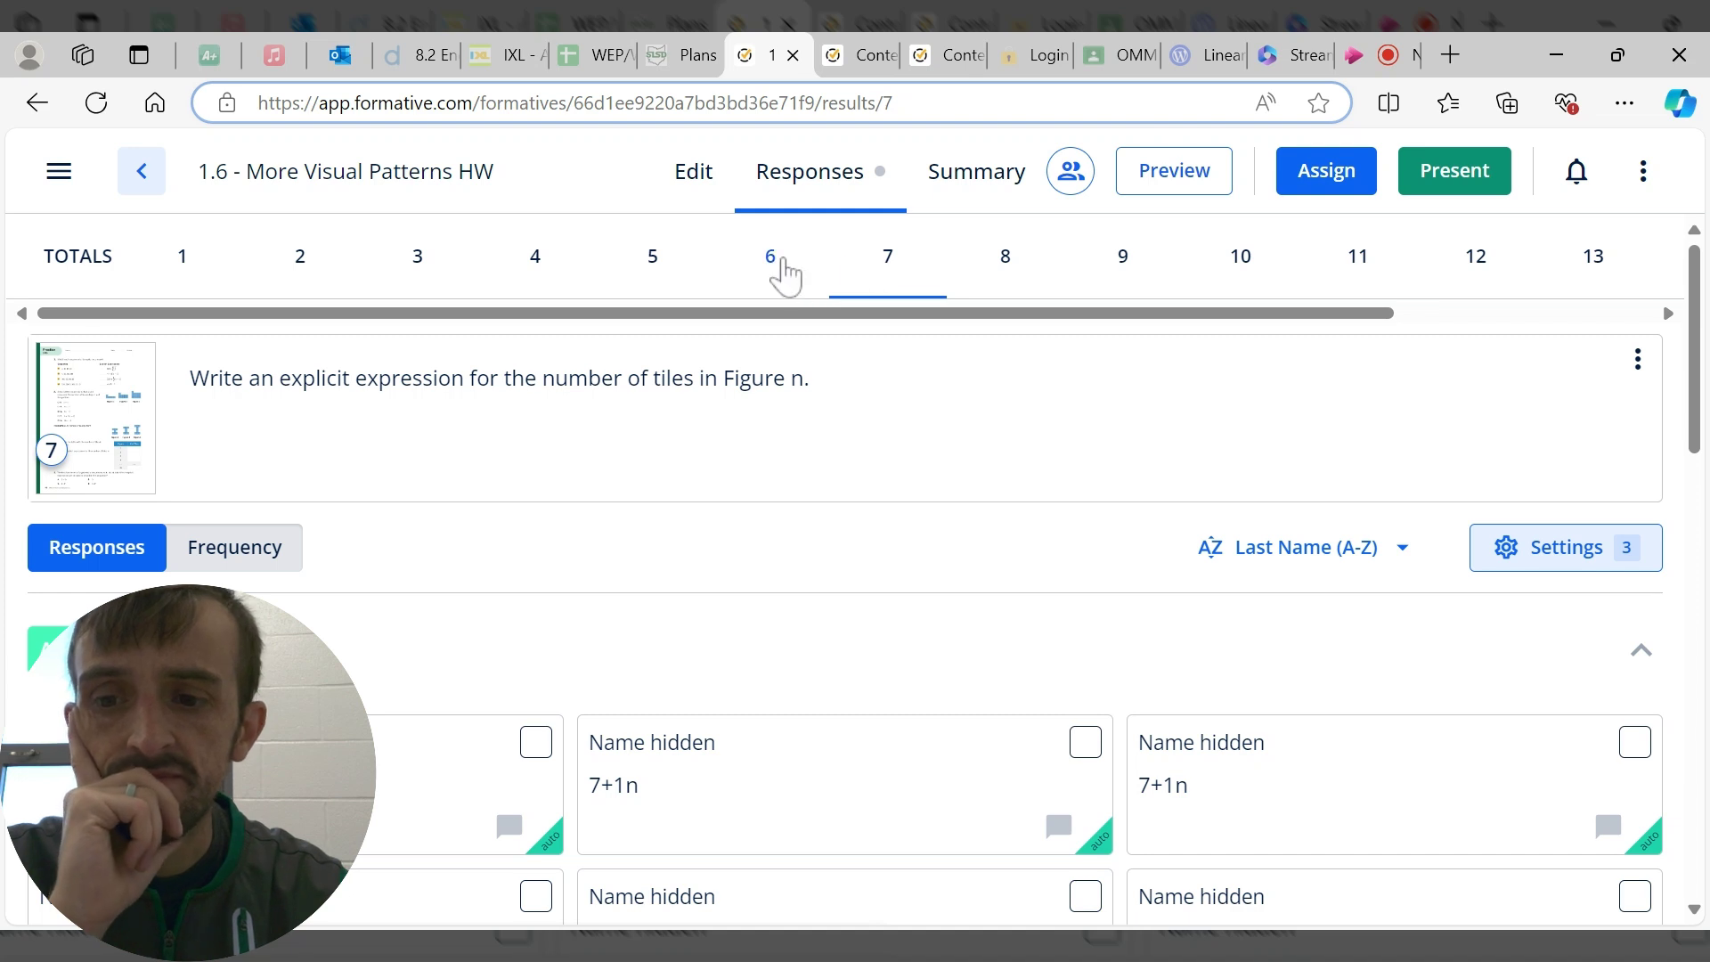
pyautogui.click(776, 266)
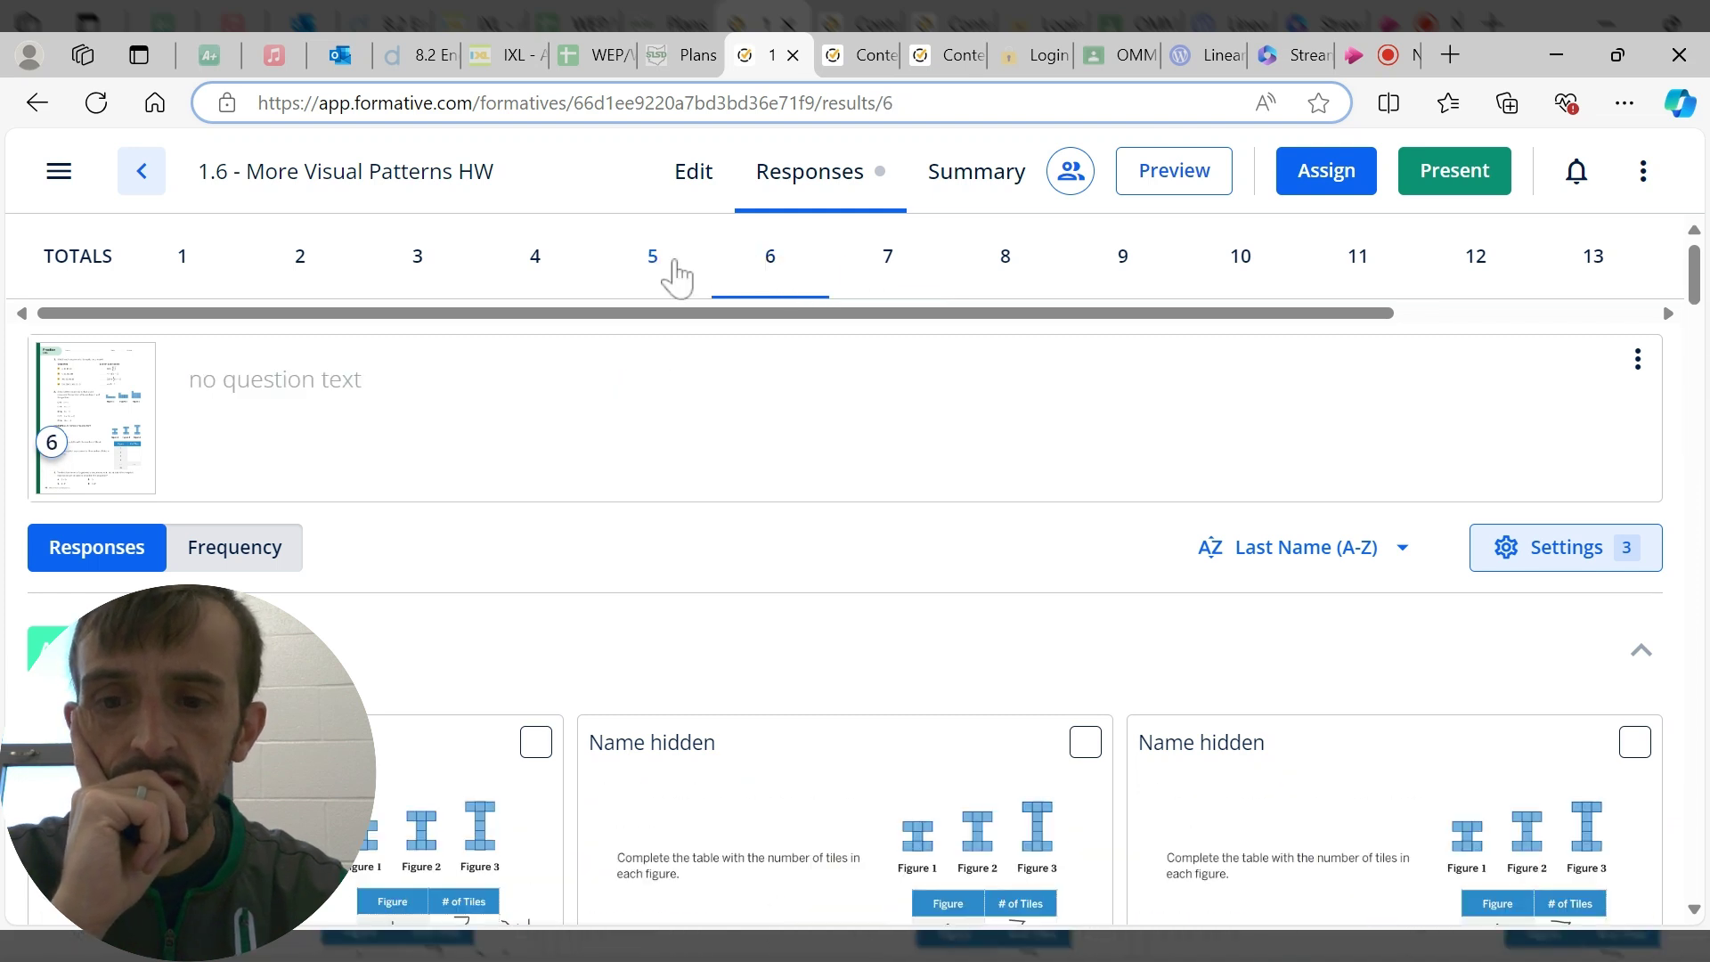
# - Scroll through question 6's response cards showing each Algebra 1 student's tile table
pyautogui.scroll(-3, 523, 461)
pyautogui.scroll(3, 752, 458)
pyautogui.scroll(-2, 472, 472)
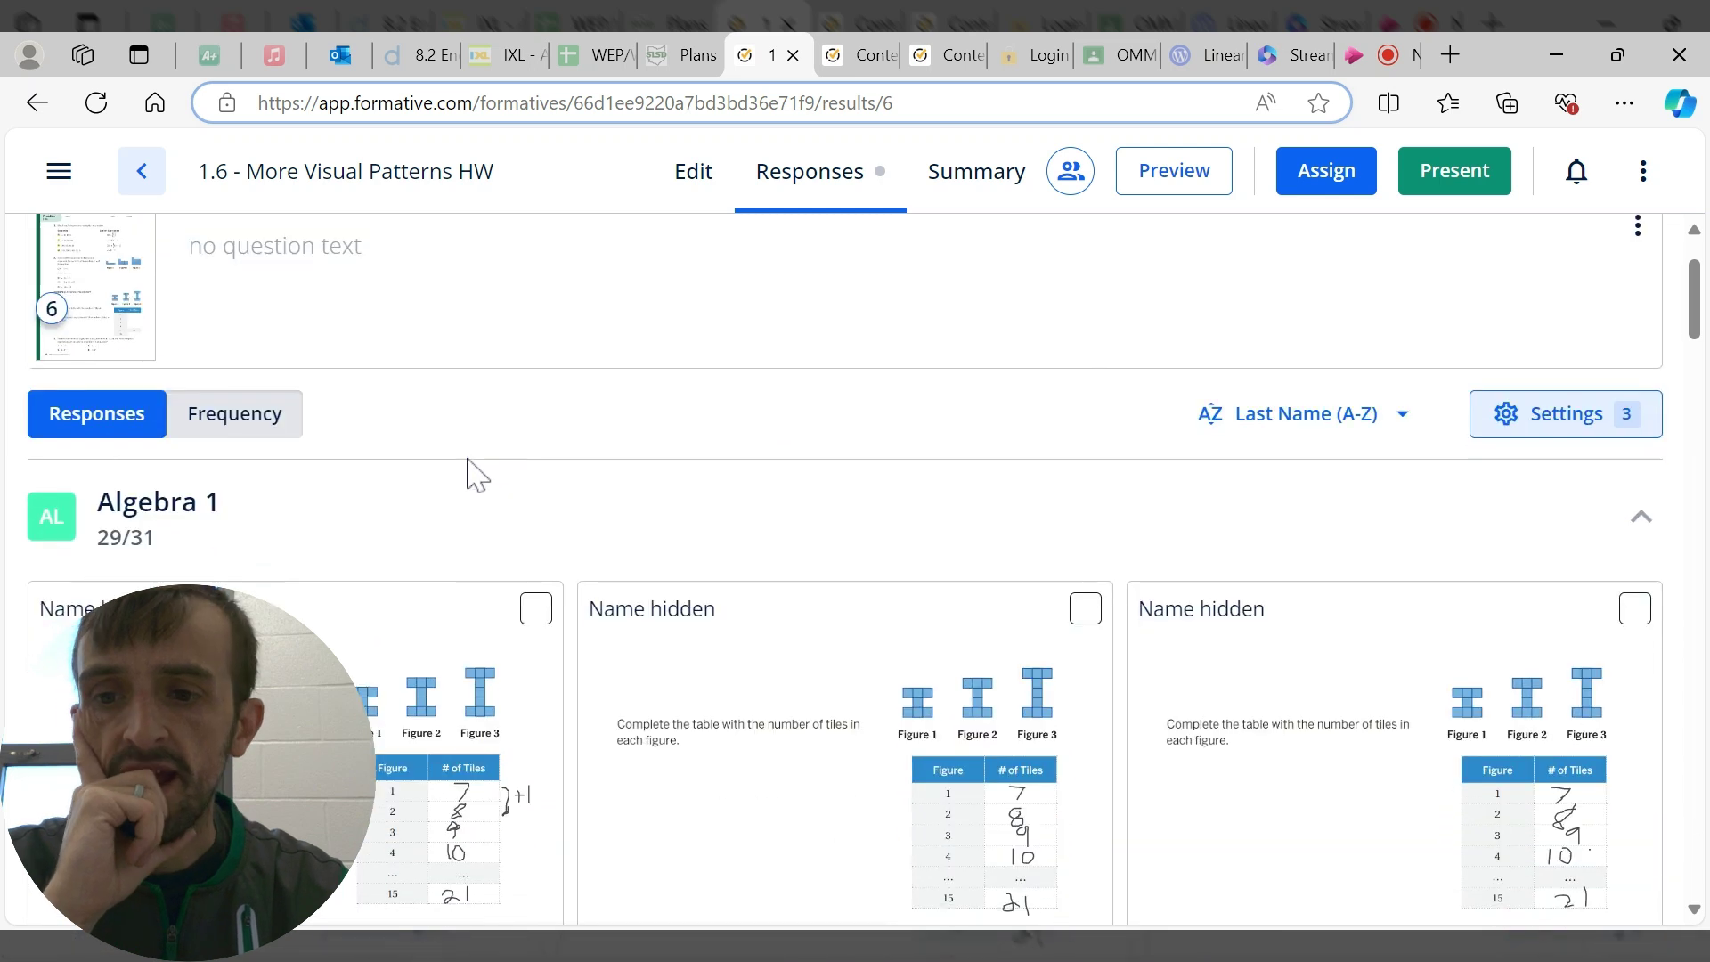
pyautogui.scroll(-2, 683, 432)
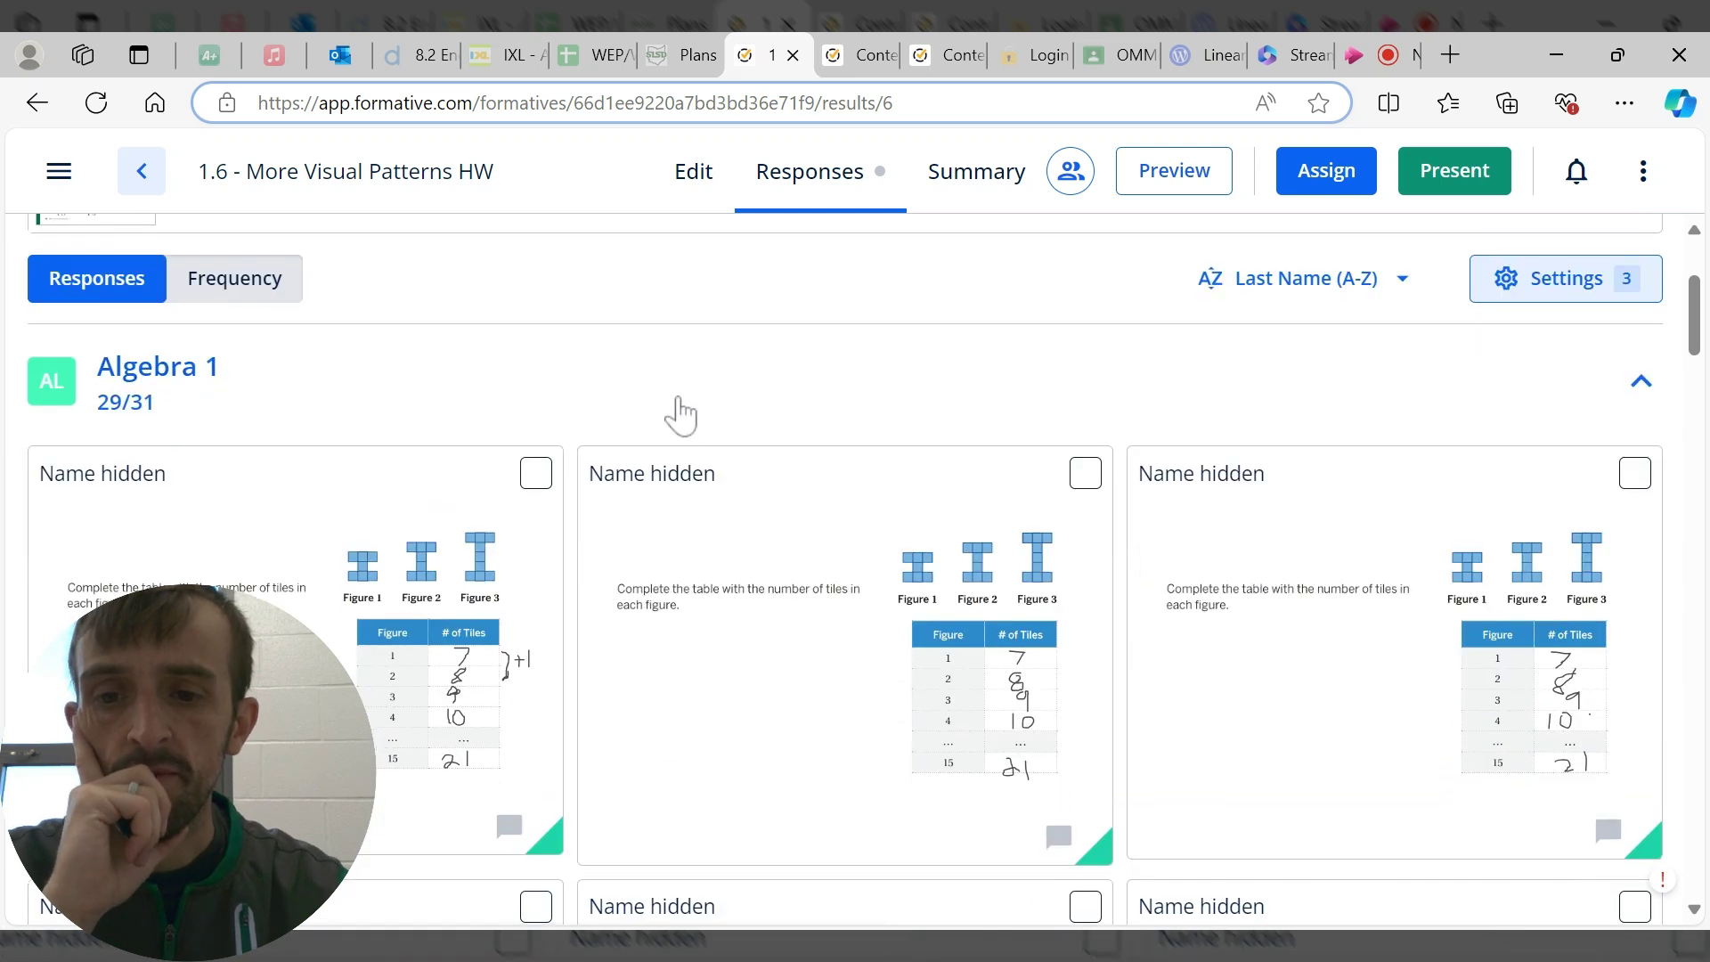
pyautogui.scroll(-2, 677, 414)
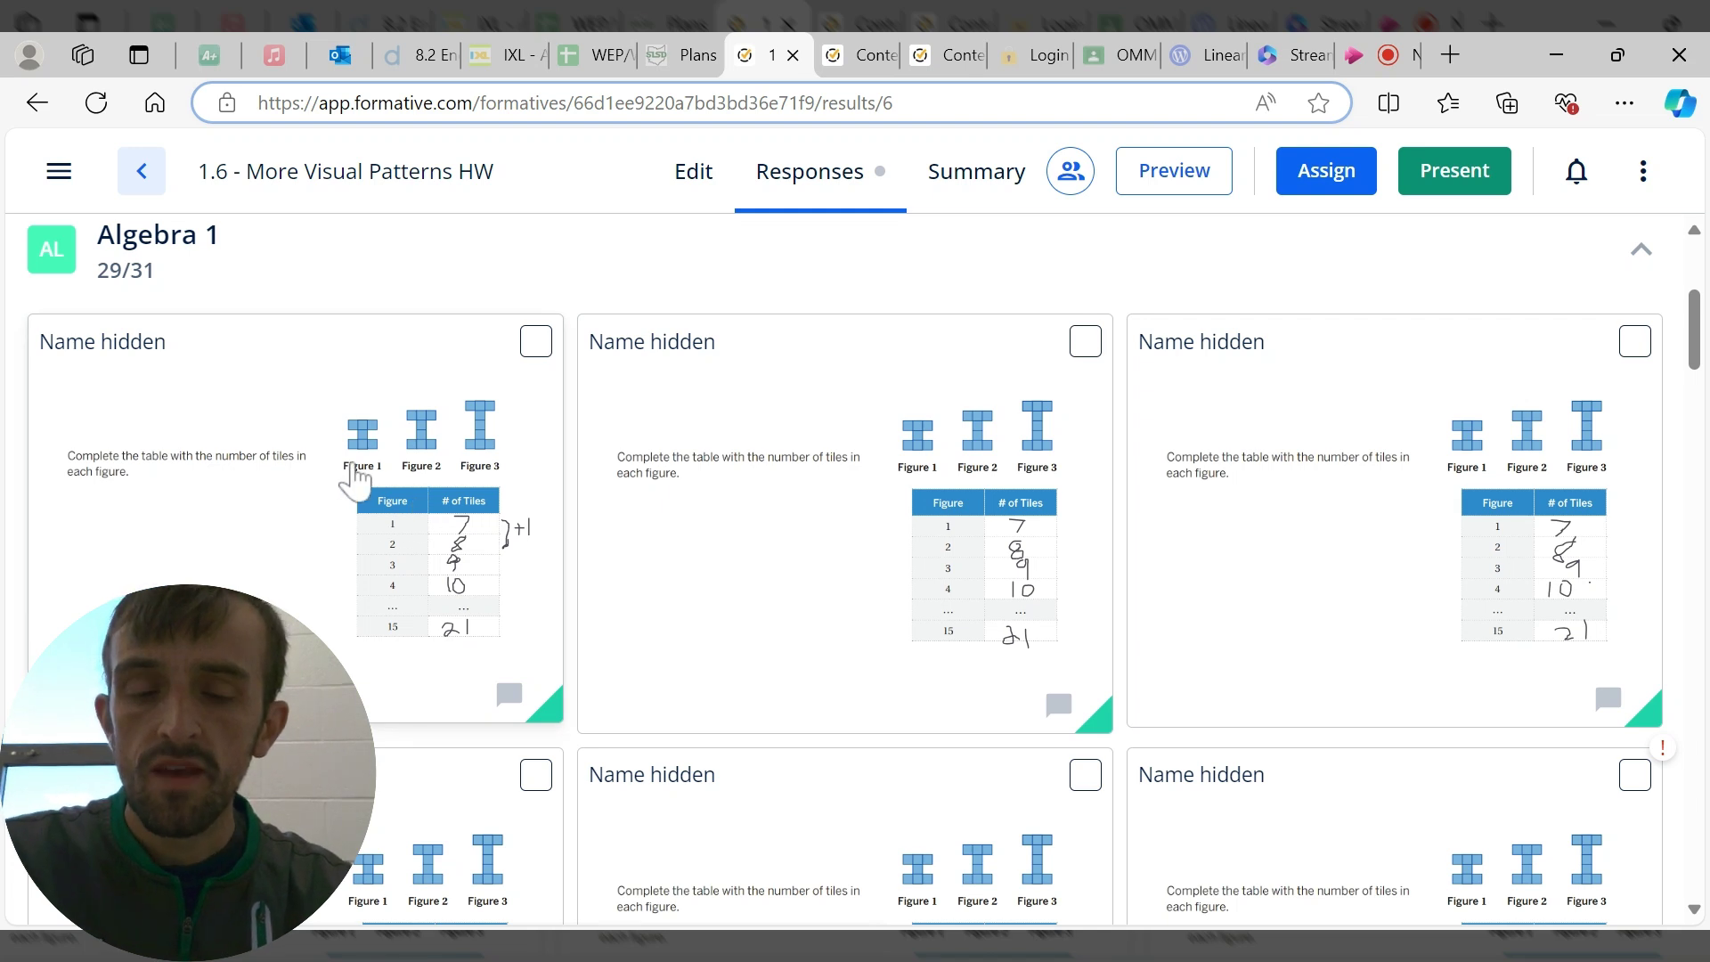
pyautogui.scroll(5, 549, 420)
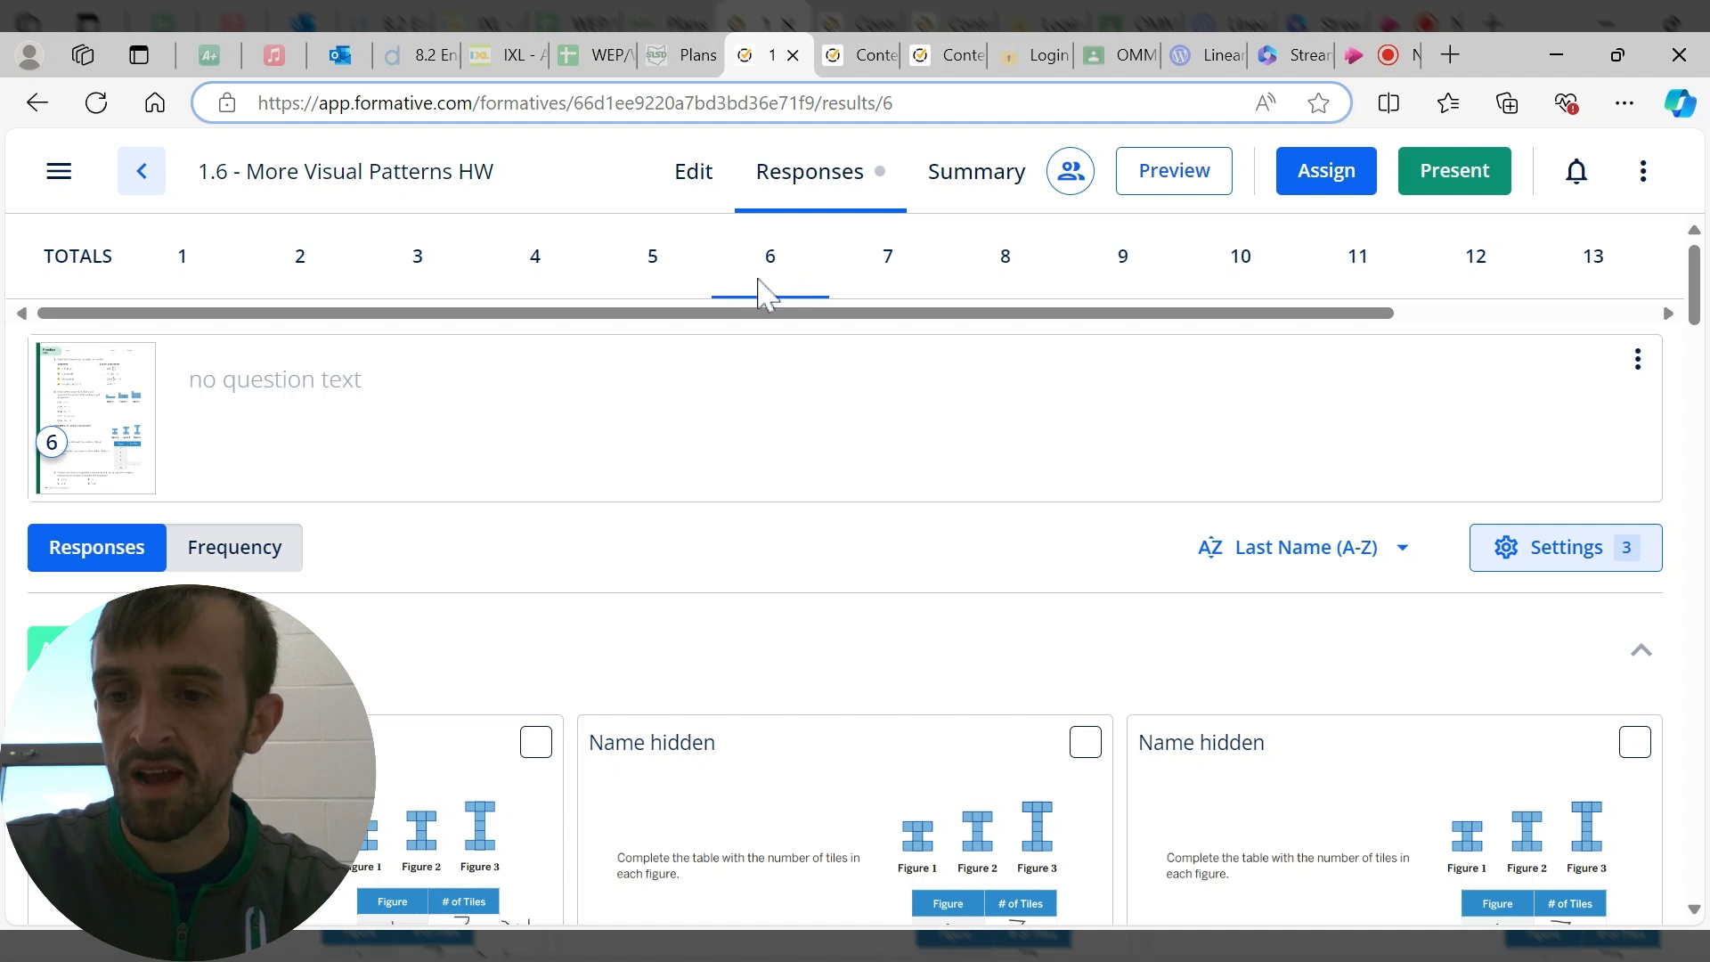
pyautogui.scroll(-6, 806, 329)
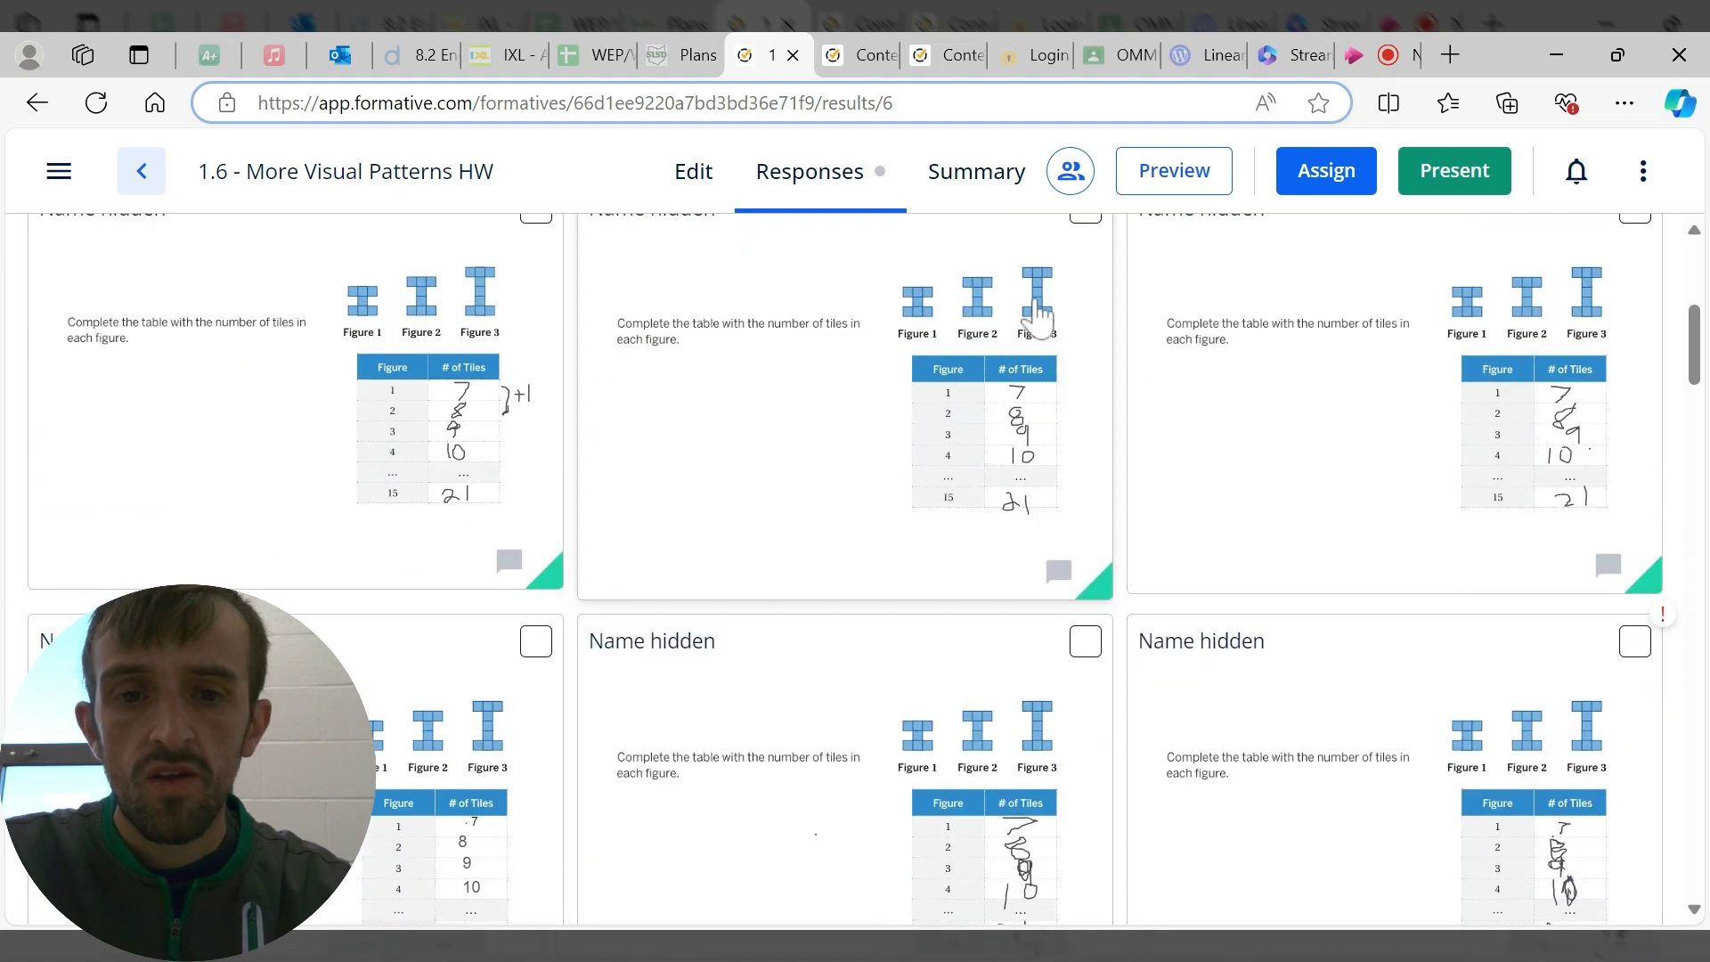
pyautogui.scroll(-10, 1185, 472)
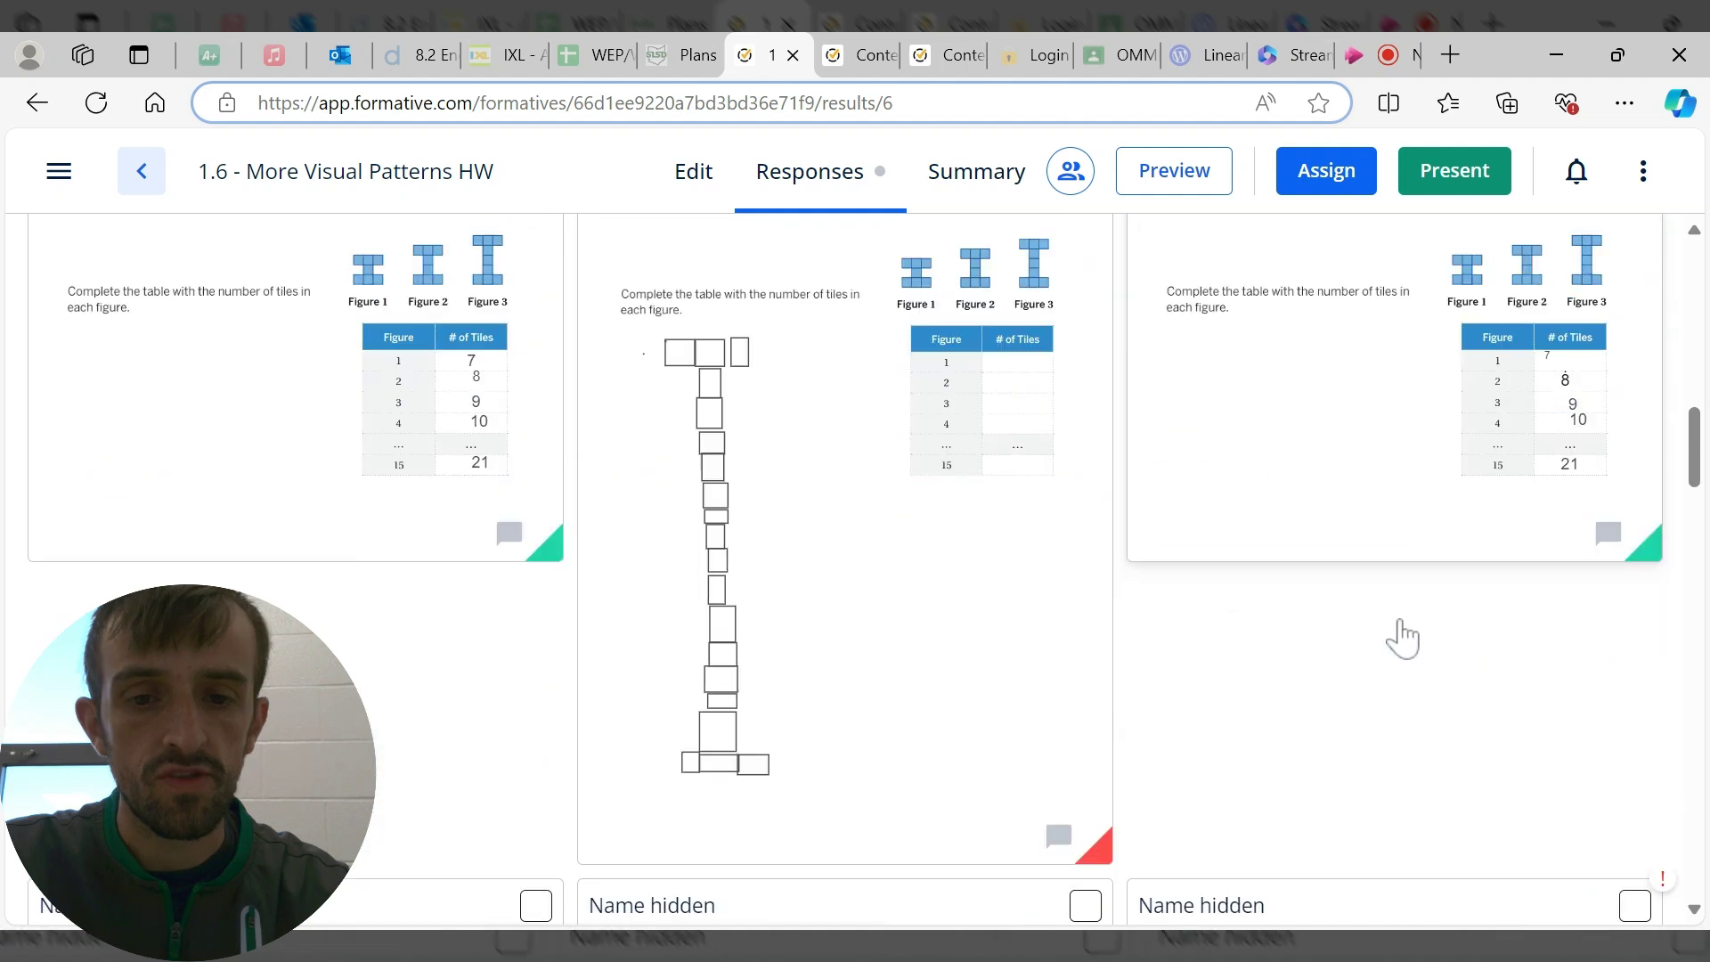
pyautogui.scroll(-14, 931, 570)
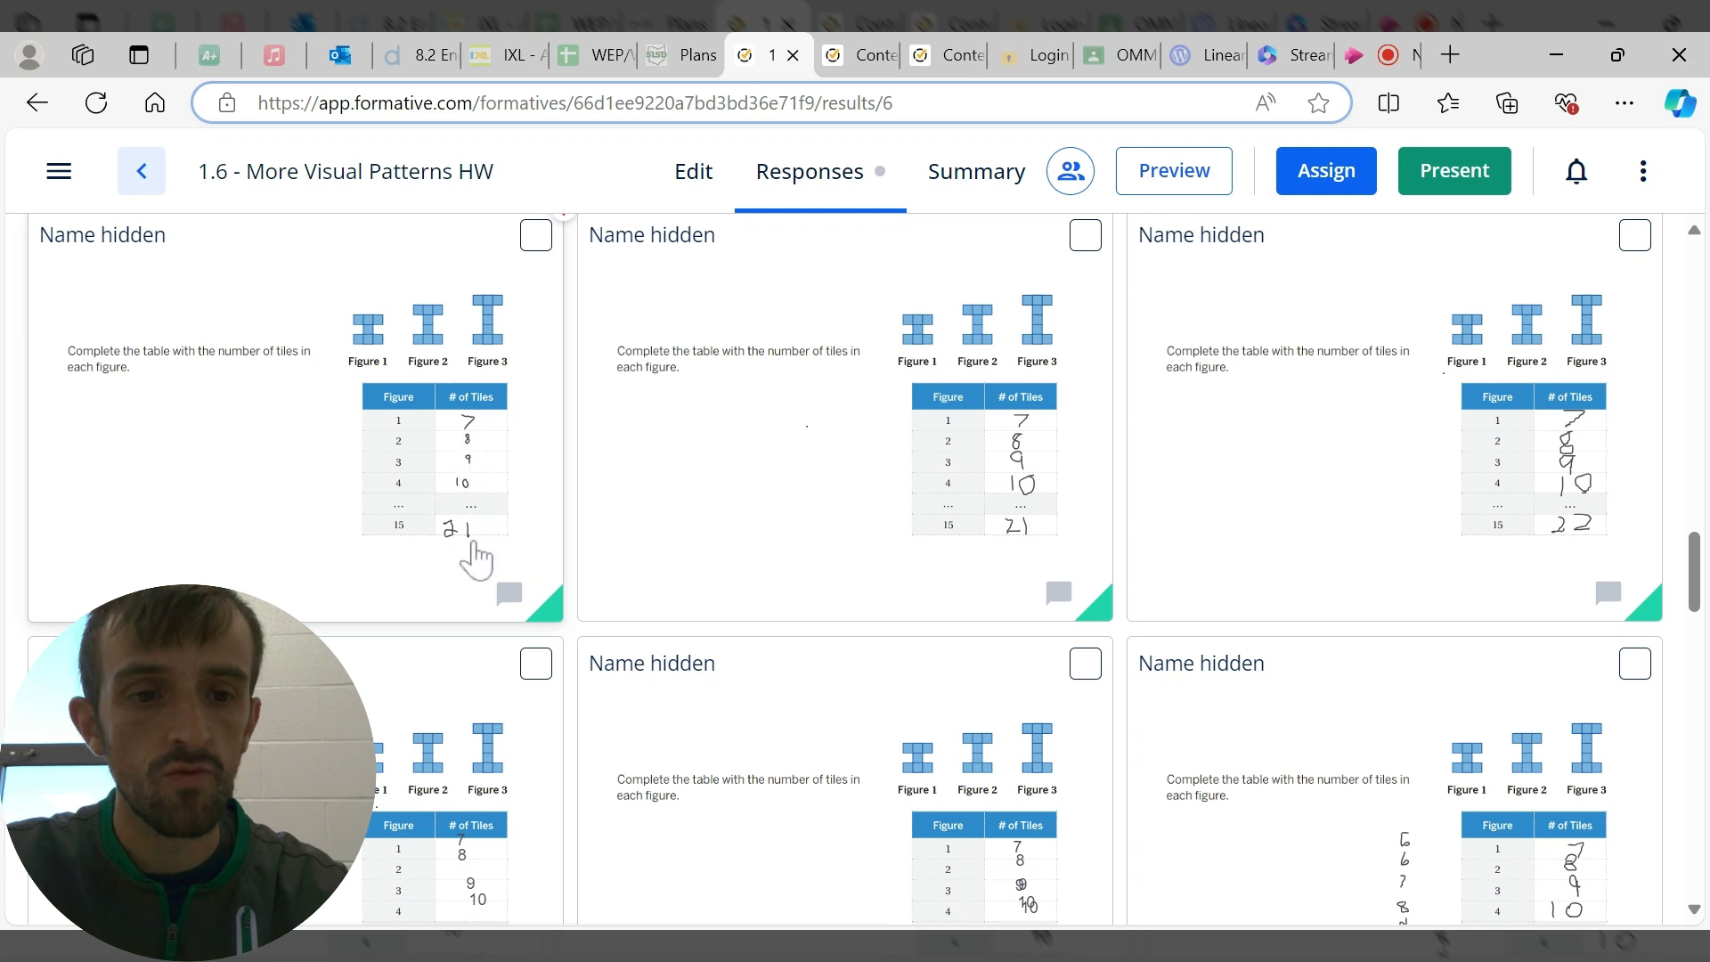
pyautogui.scroll(-3, 1030, 591)
pyautogui.scroll(8, 392, 463)
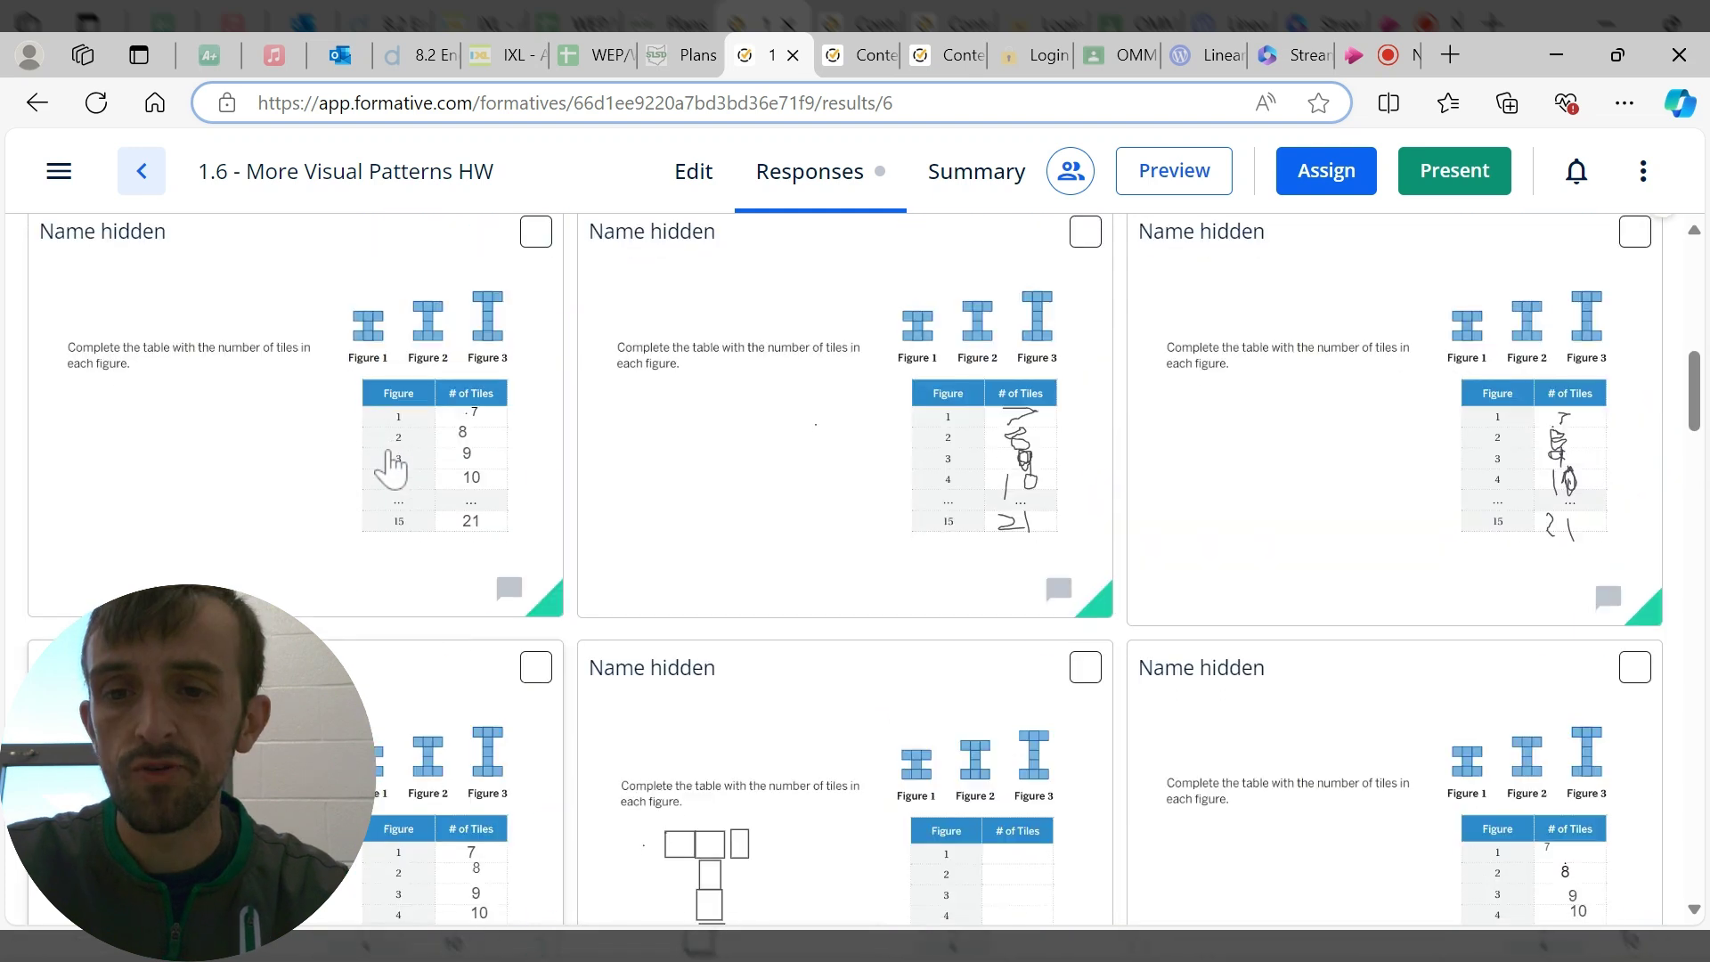
pyautogui.scroll(2, 392, 507)
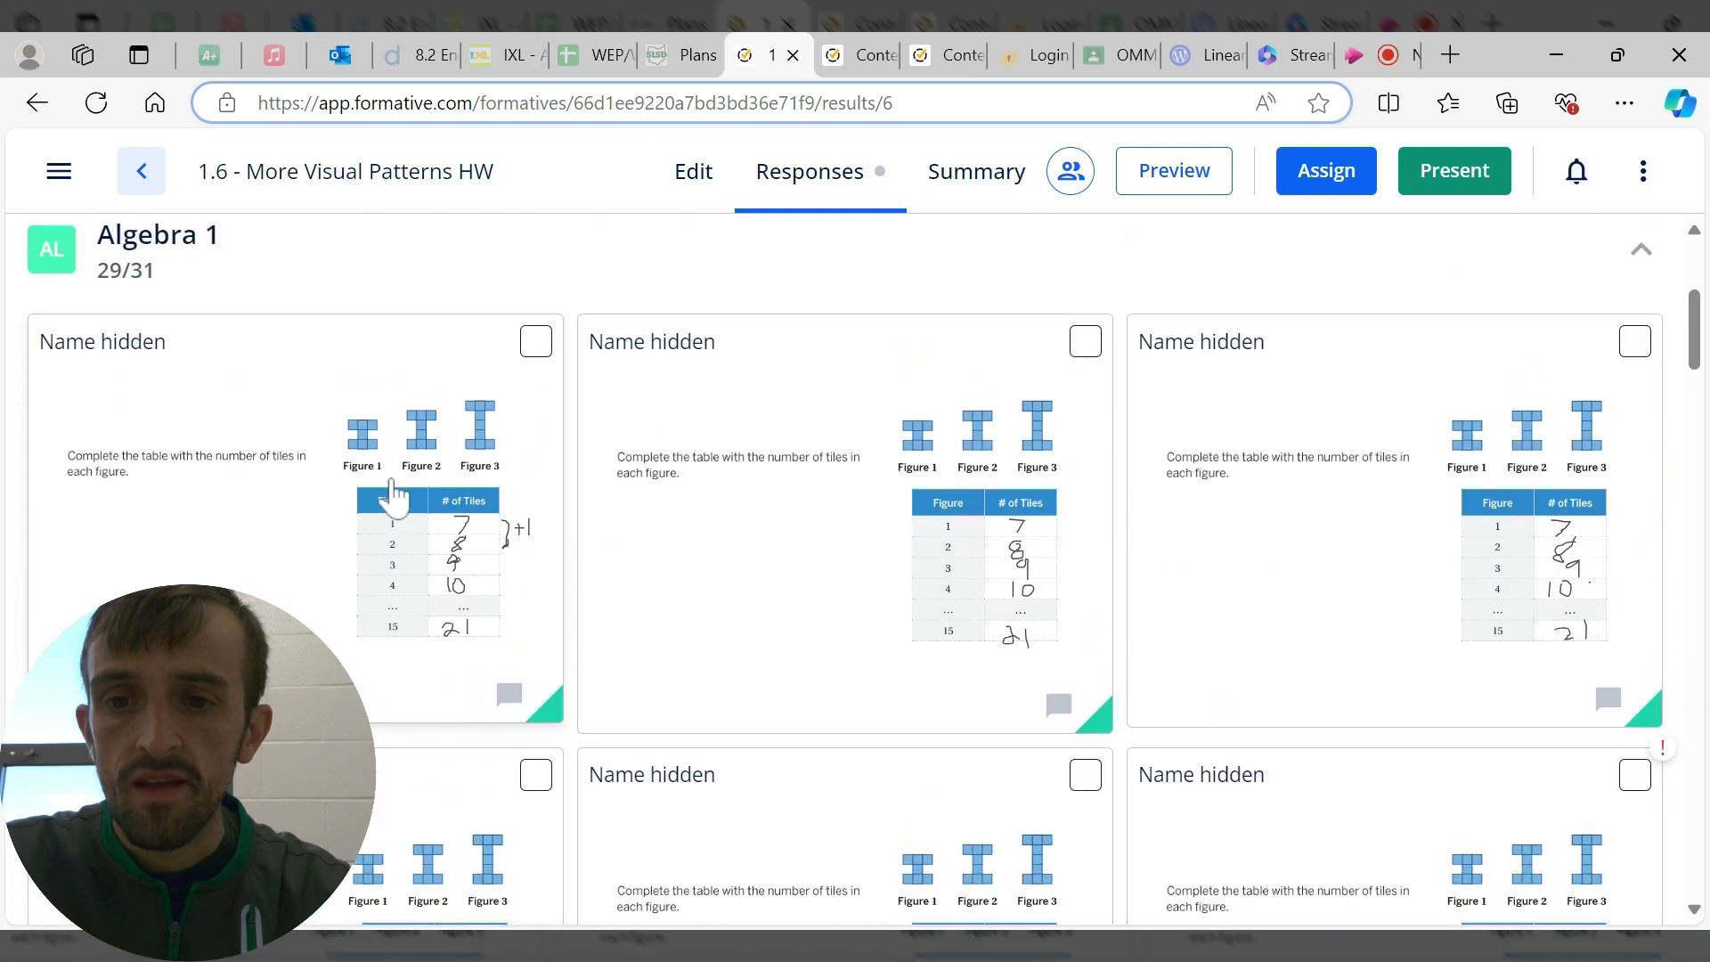
# - Select seven question 6 responses and give them all full credit
pyautogui.click(400, 483)
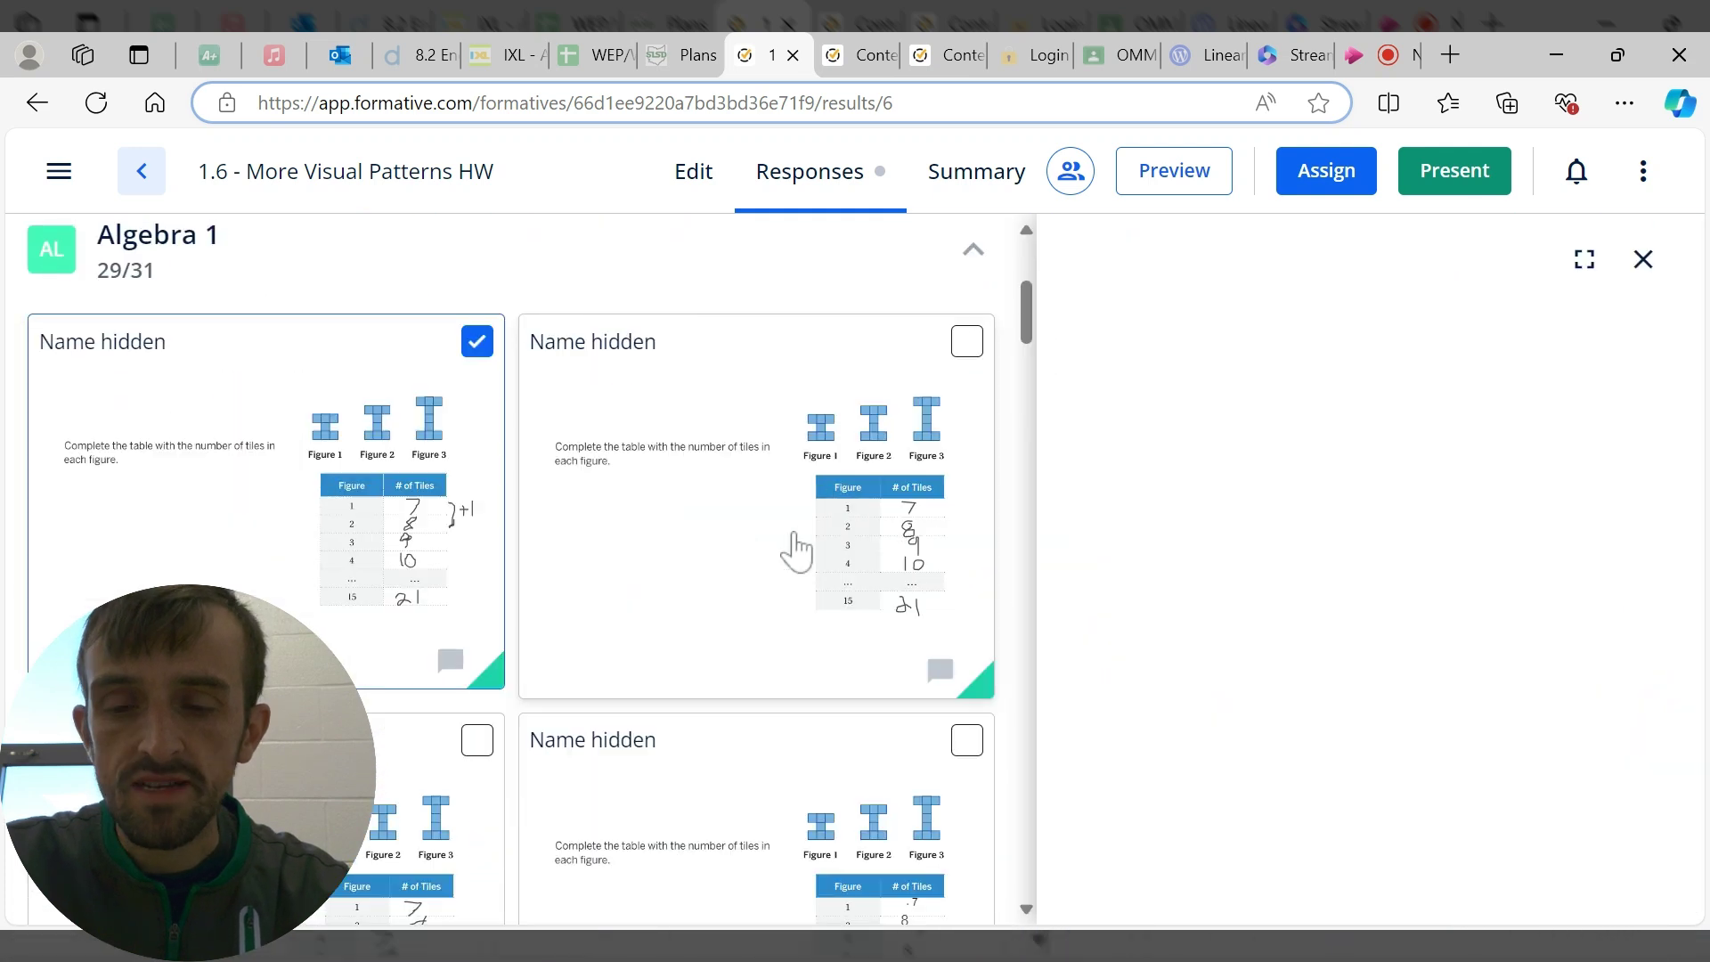
pyautogui.click(746, 521)
pyautogui.scroll(-5, 525, 521)
pyautogui.click(336, 573)
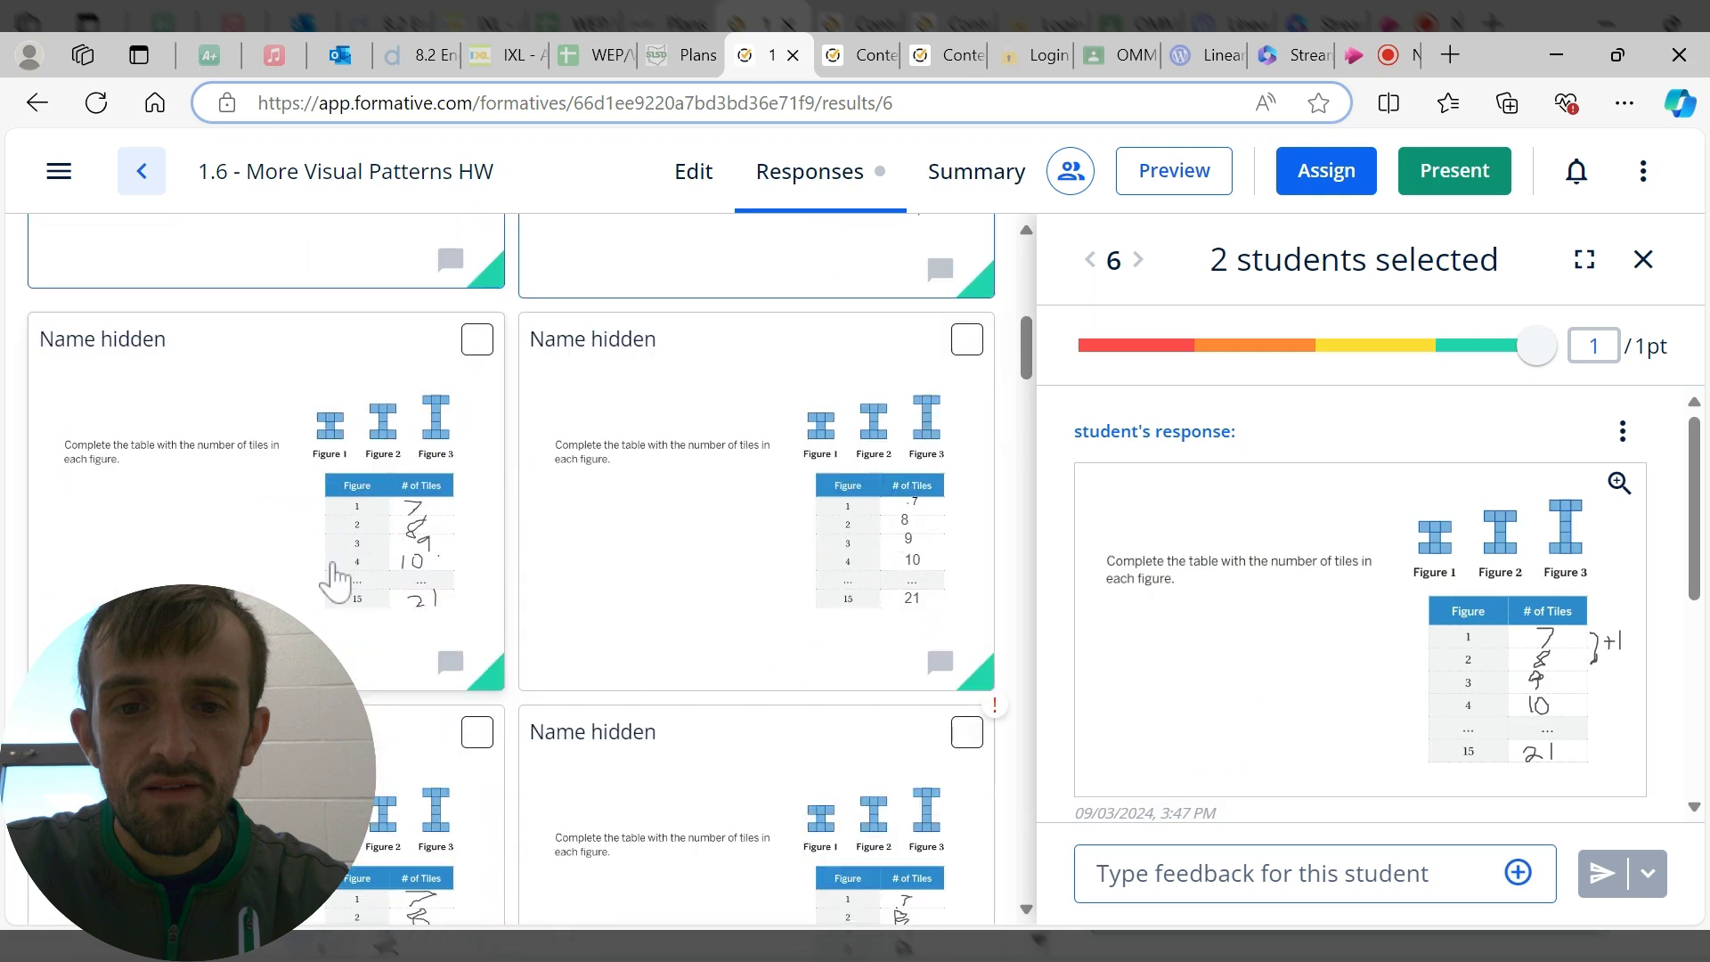
pyautogui.click(768, 541)
pyautogui.scroll(-5, 255, 517)
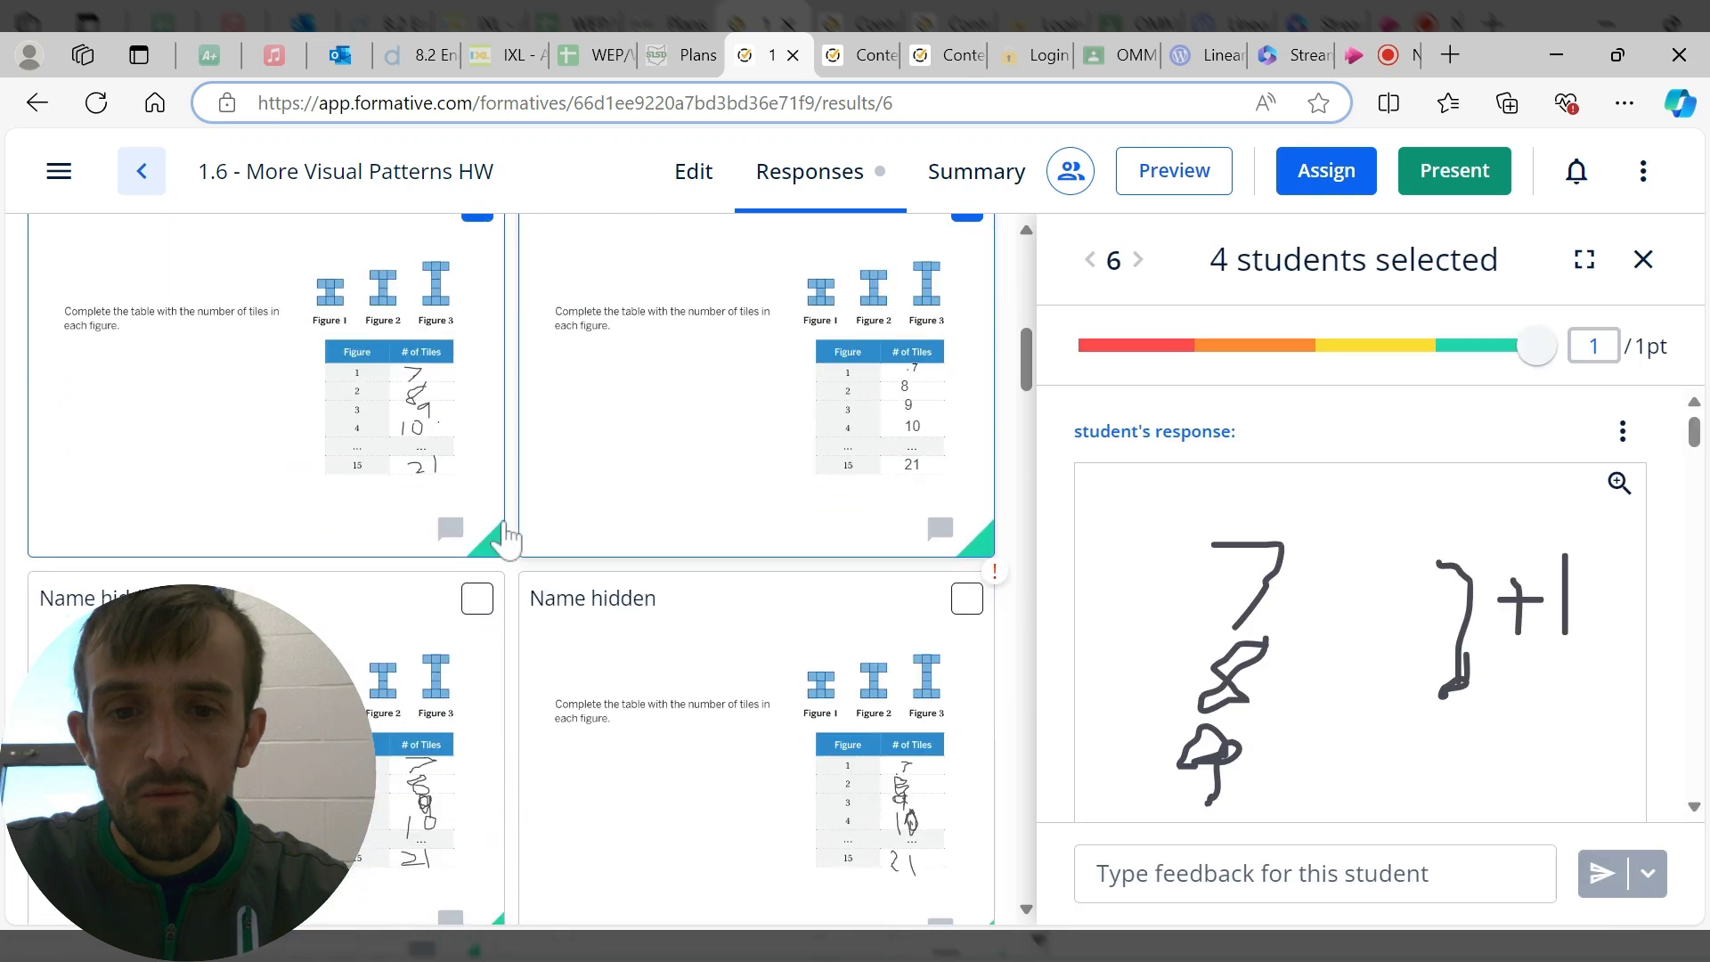
pyautogui.click(255, 516)
pyautogui.click(774, 507)
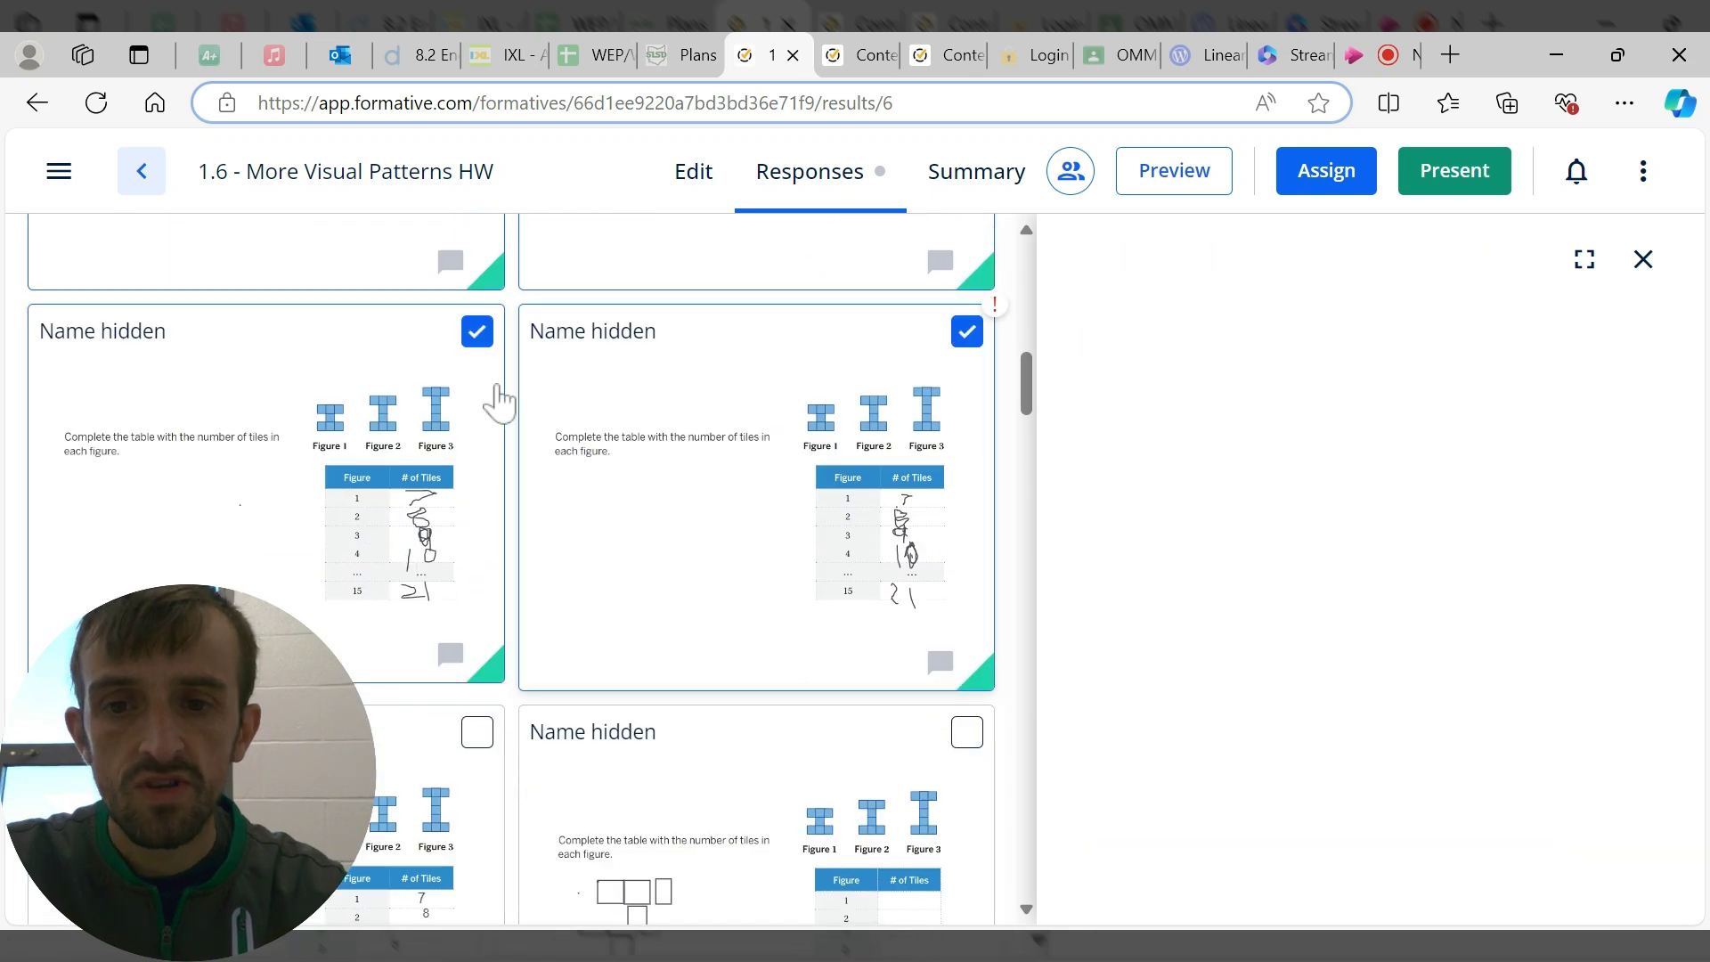
pyautogui.scroll(-1, 509, 590)
pyautogui.scroll(-2, 509, 589)
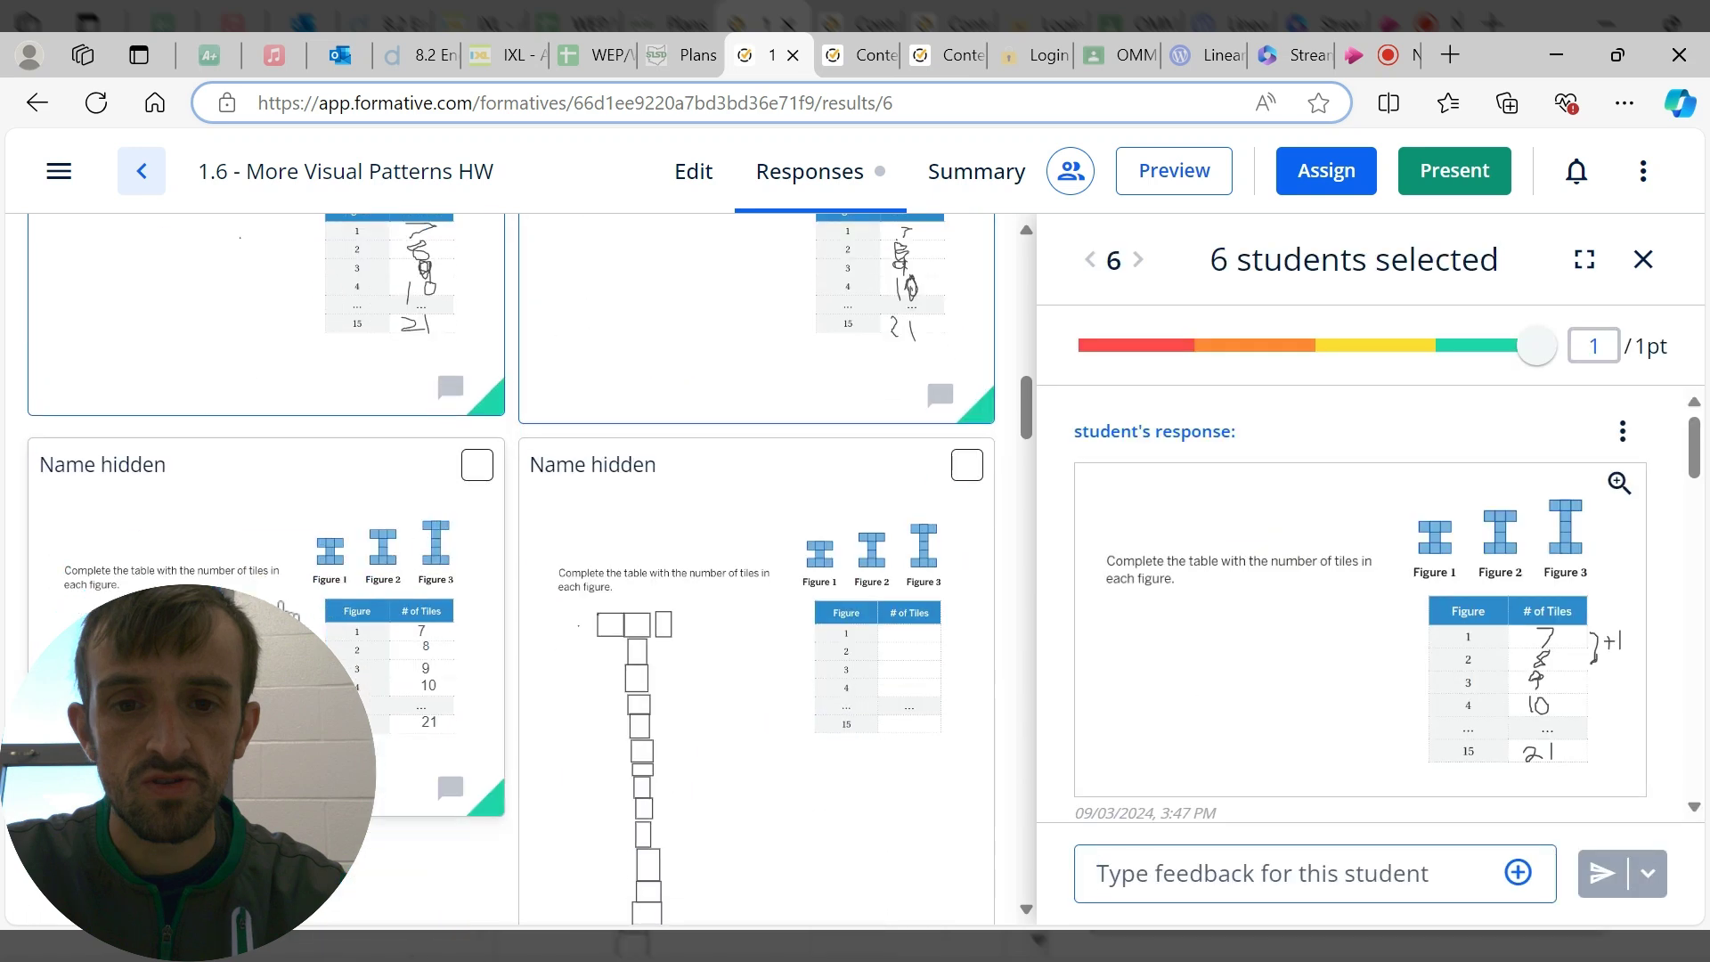
pyautogui.click(478, 464)
pyautogui.scroll(-3, 921, 579)
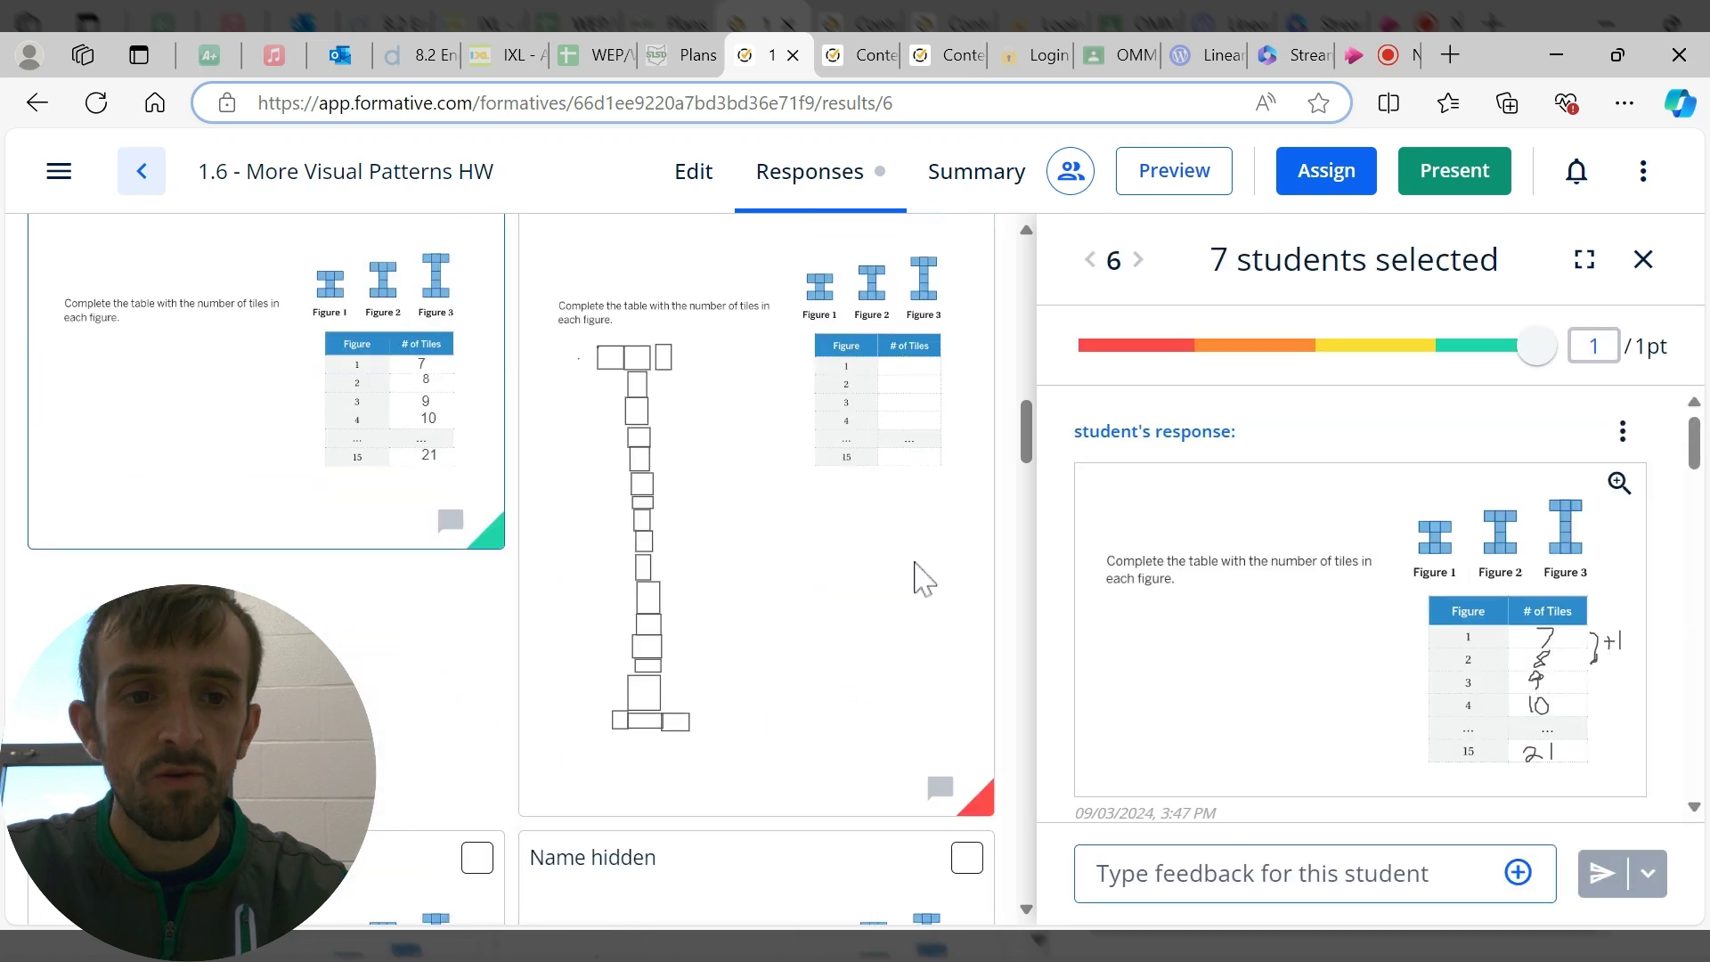
pyautogui.scroll(-3, 564, 573)
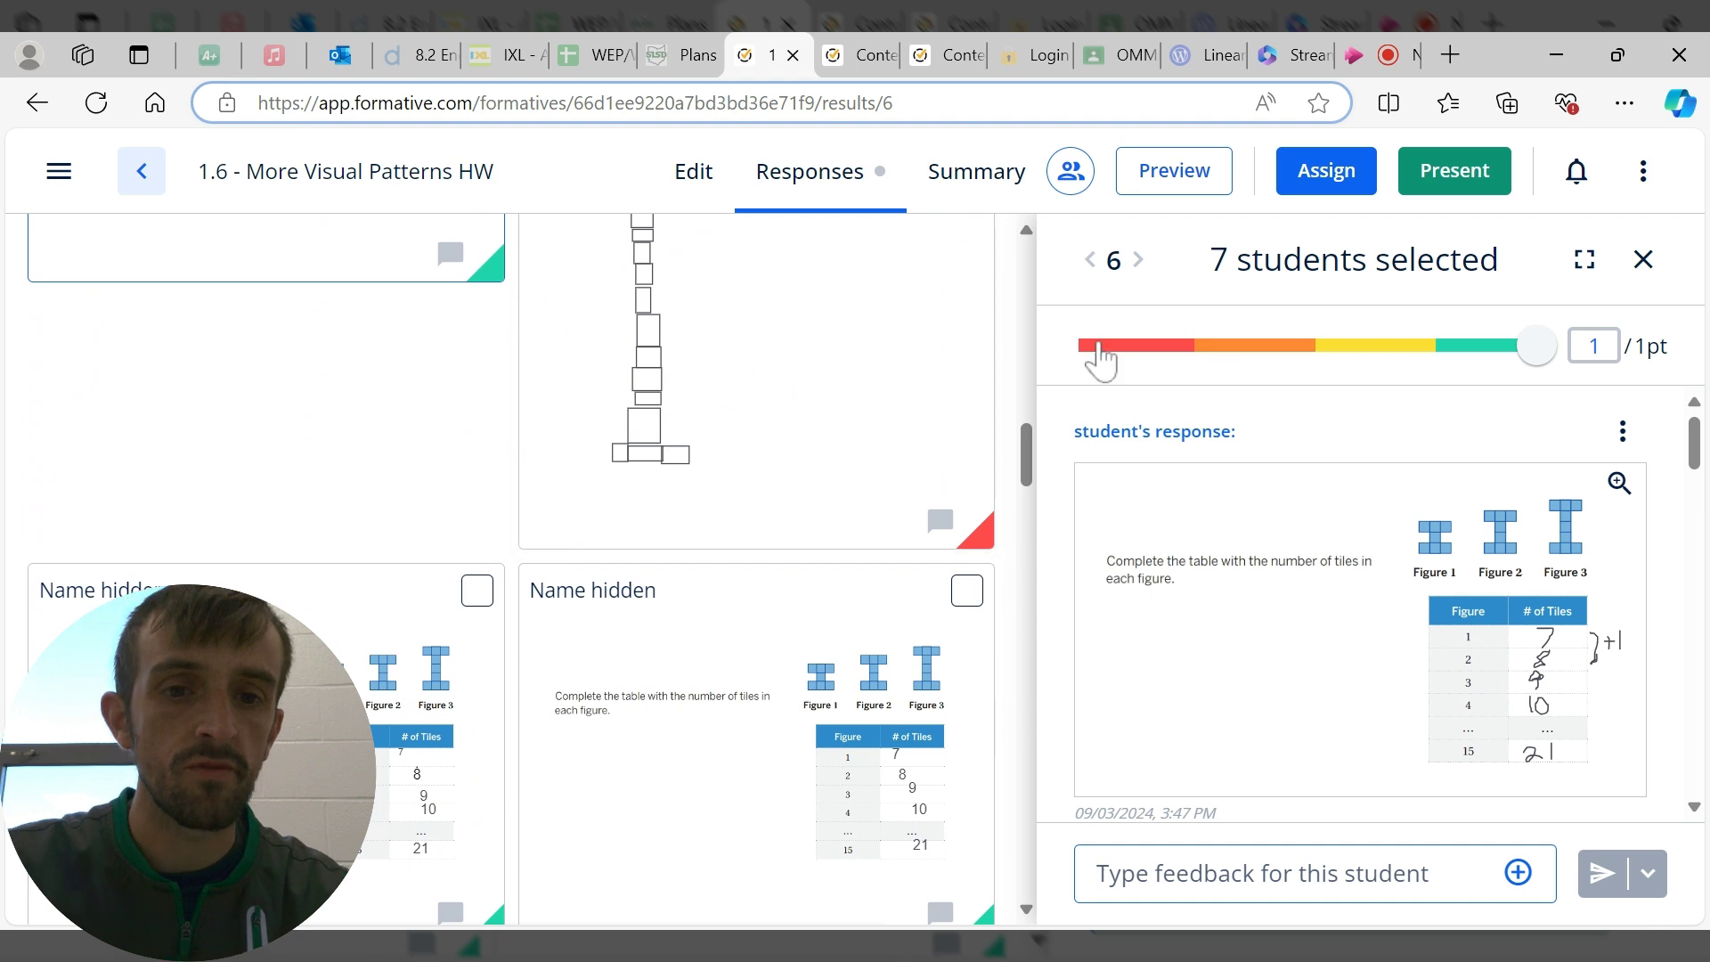
pyautogui.click(1534, 346)
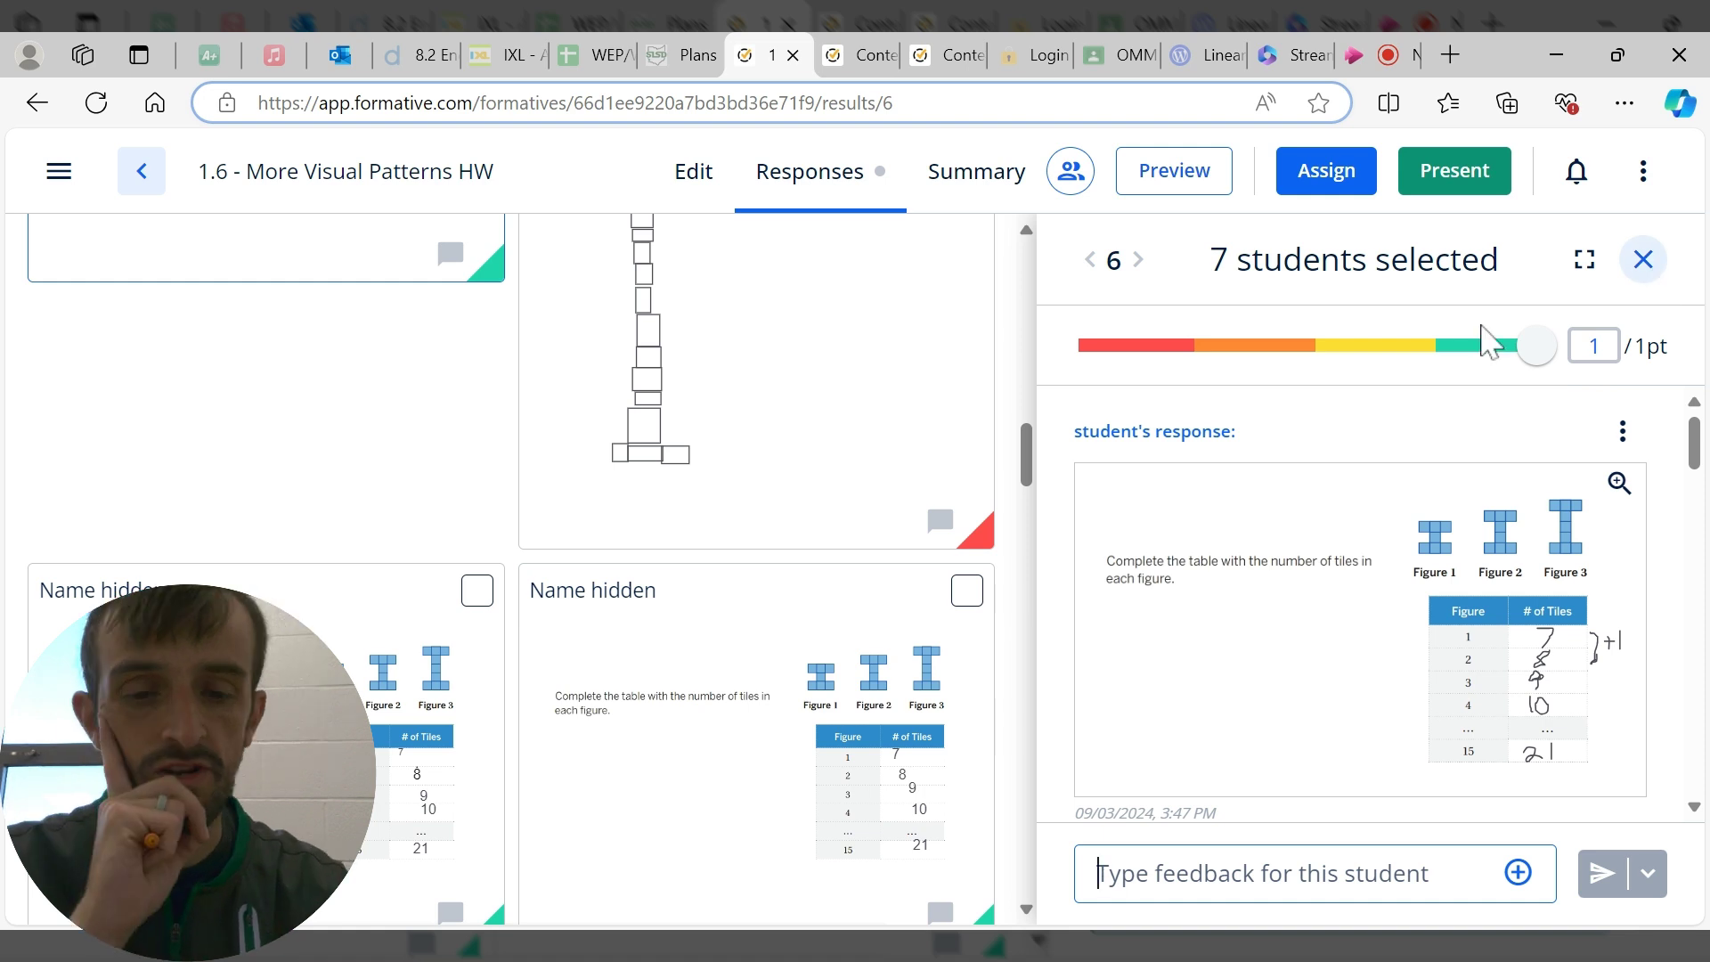
pyautogui.click(1643, 259)
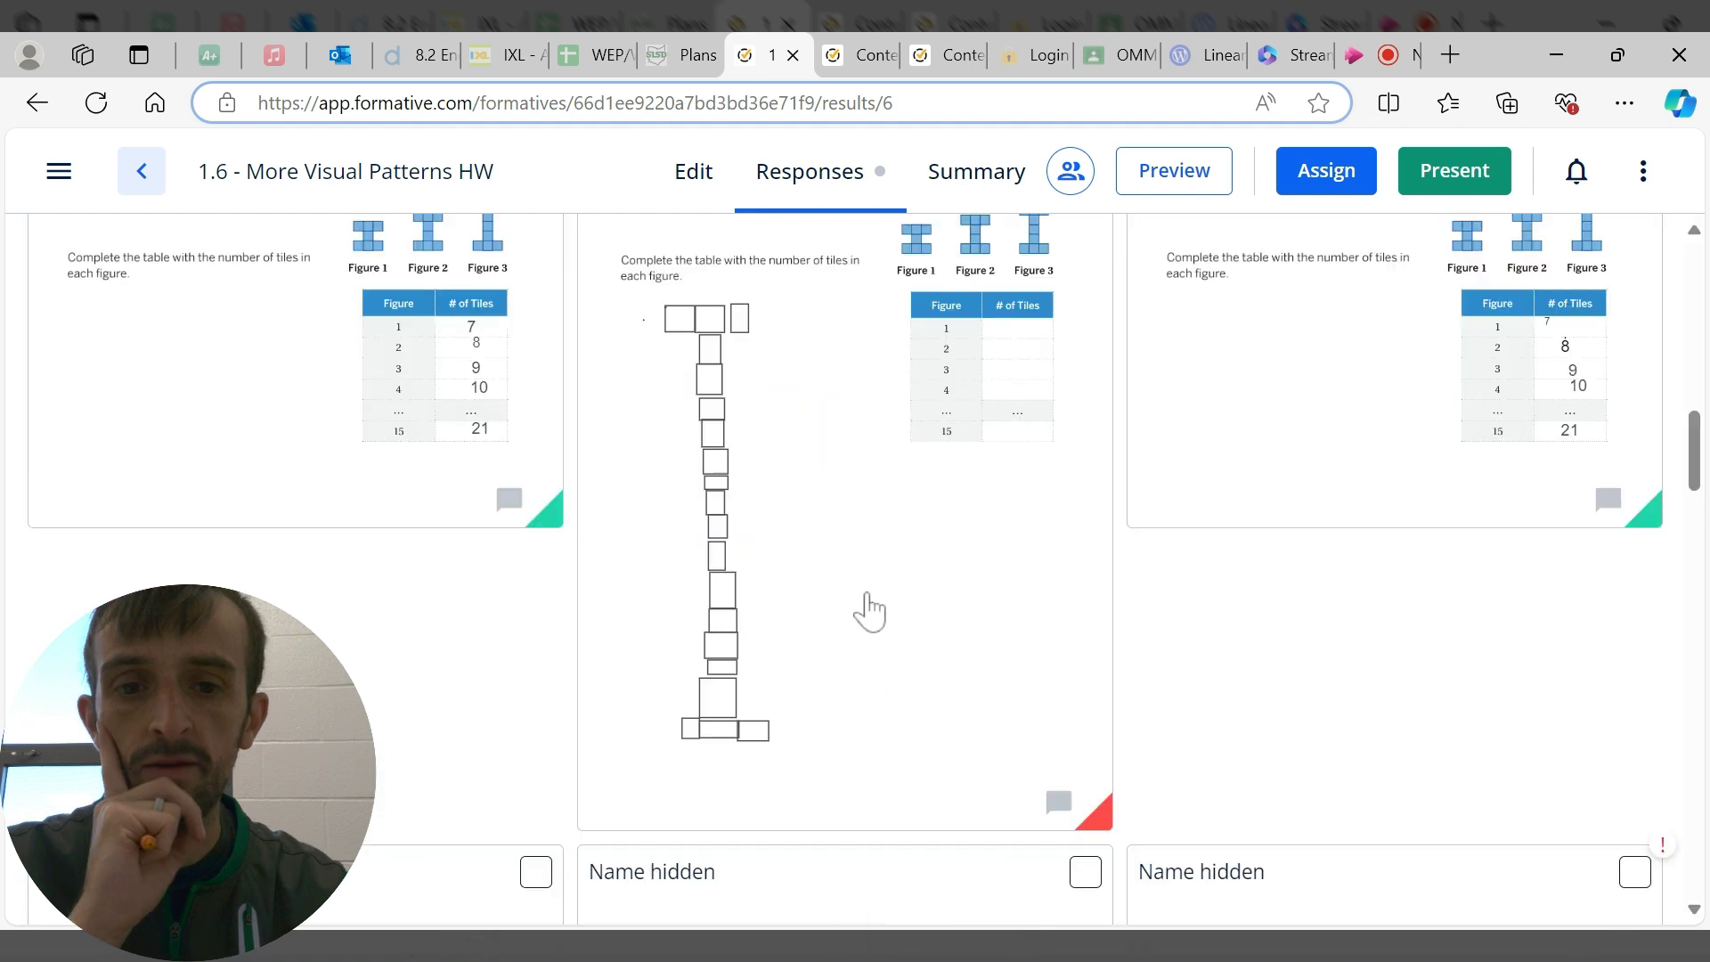
# - Score the response answering 27 for figure 15 at 0.5 of 1 point
pyautogui.scroll(-3, 868, 632)
pyautogui.scroll(-3, 869, 636)
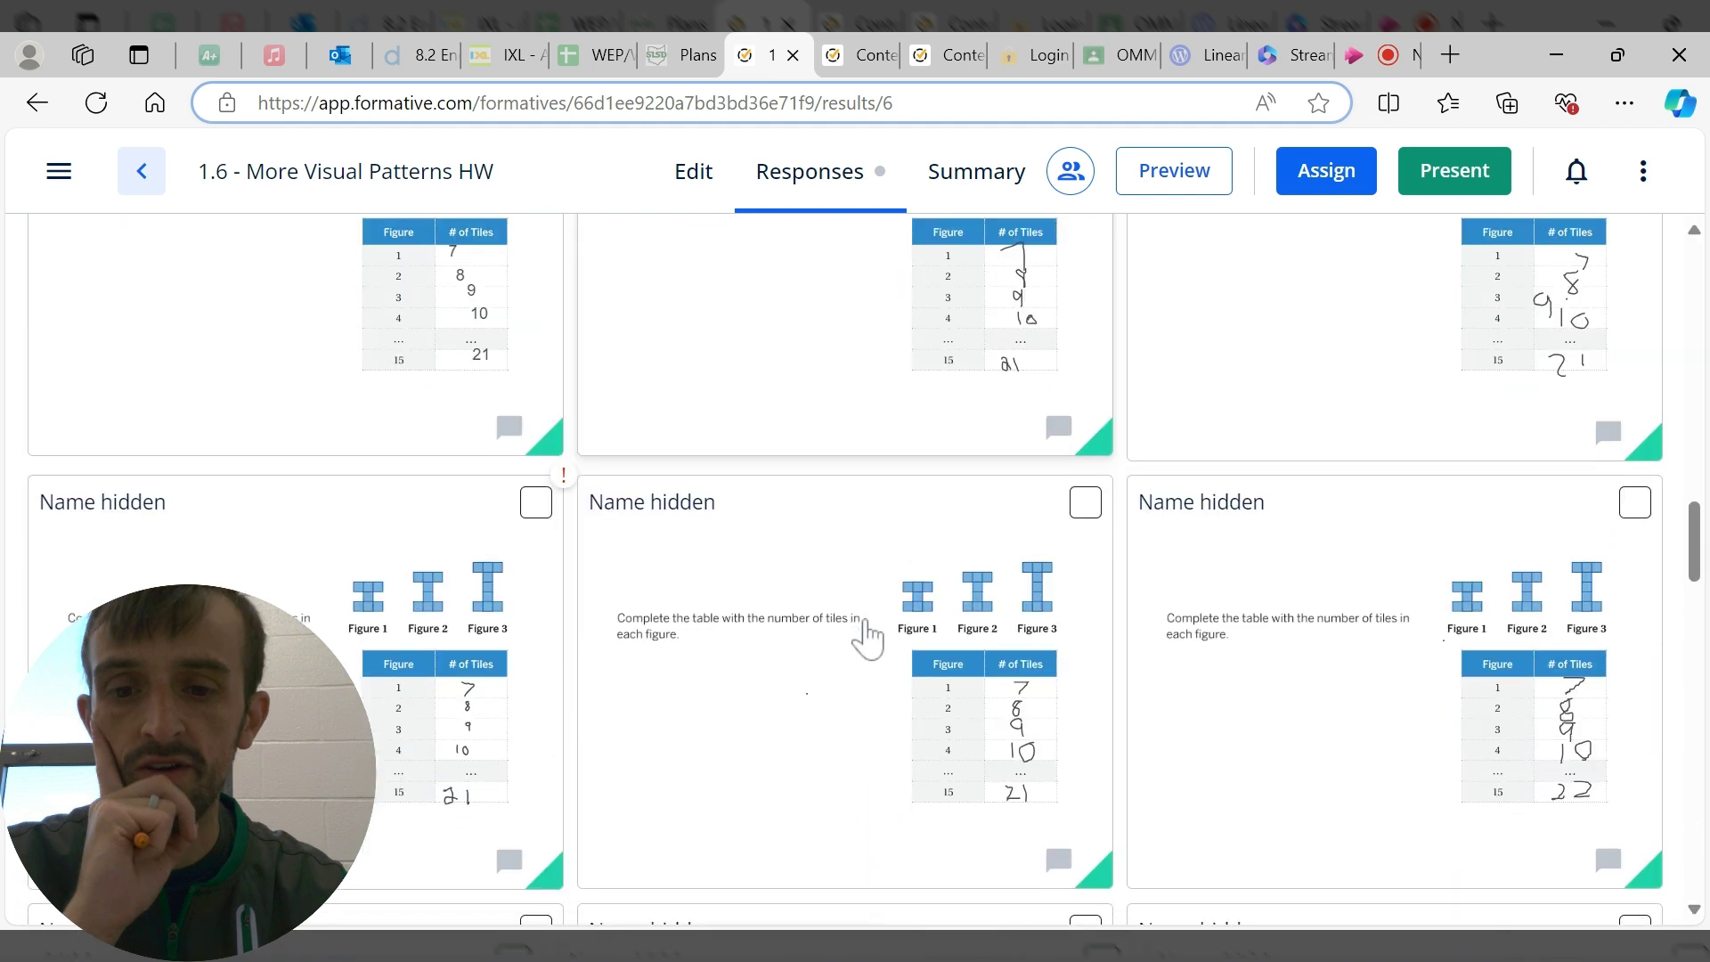
pyautogui.scroll(-7, 868, 637)
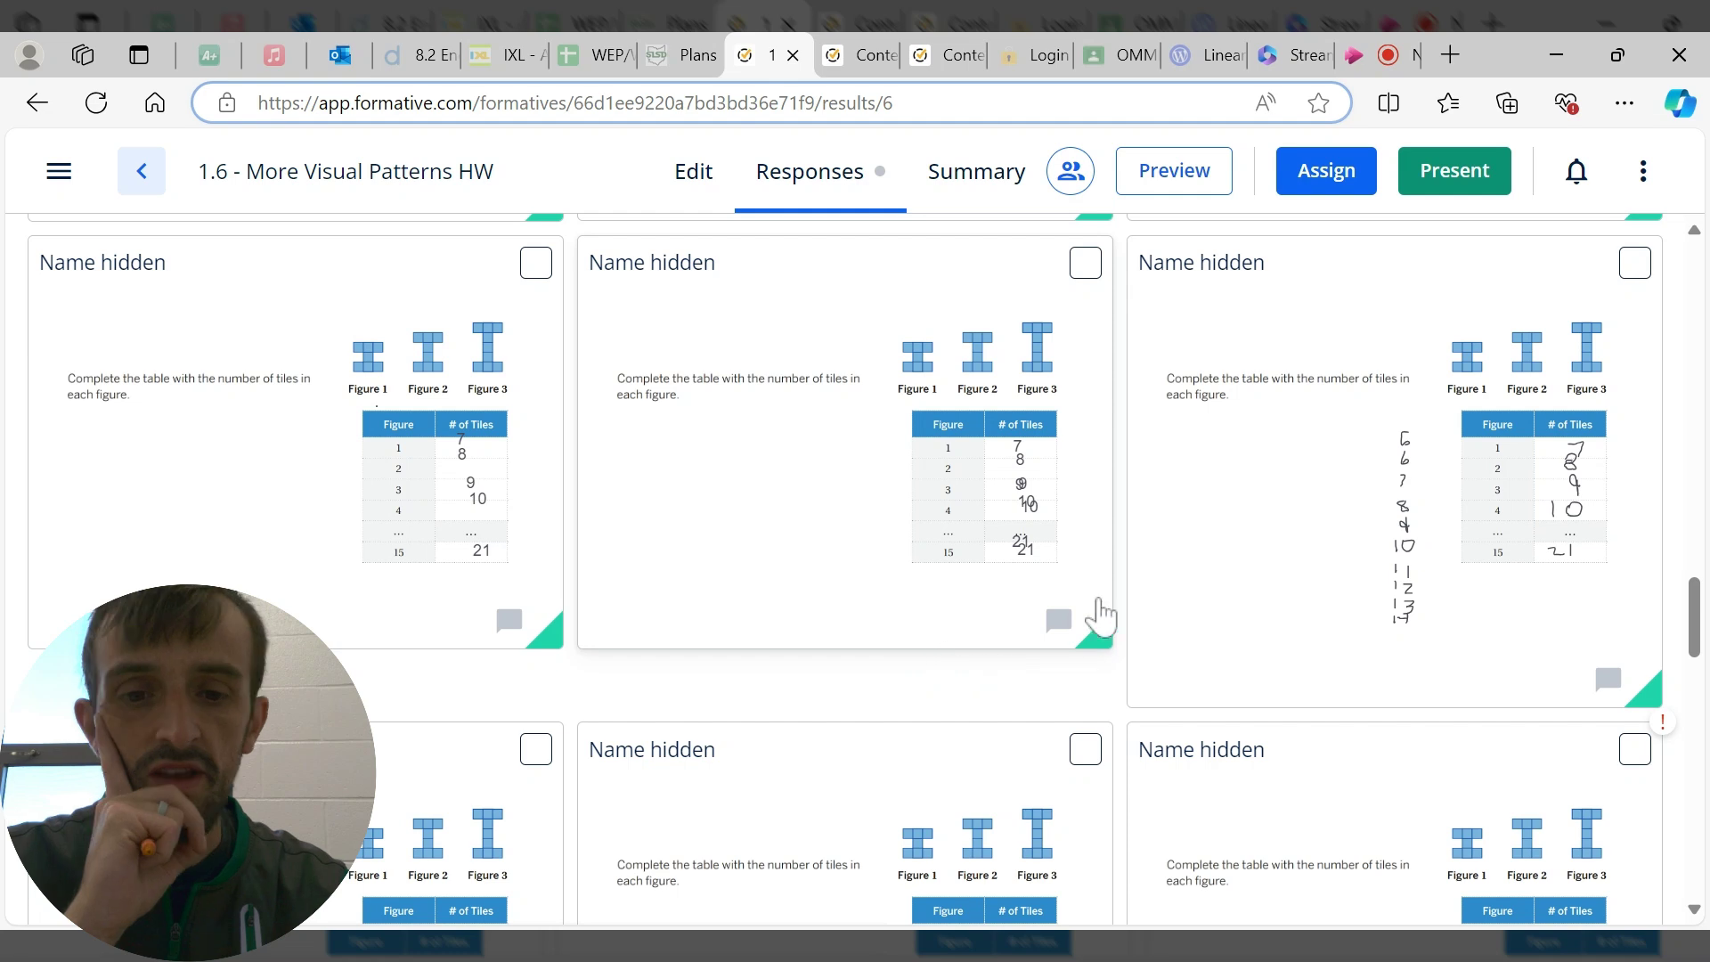
pyautogui.scroll(-3, 1109, 612)
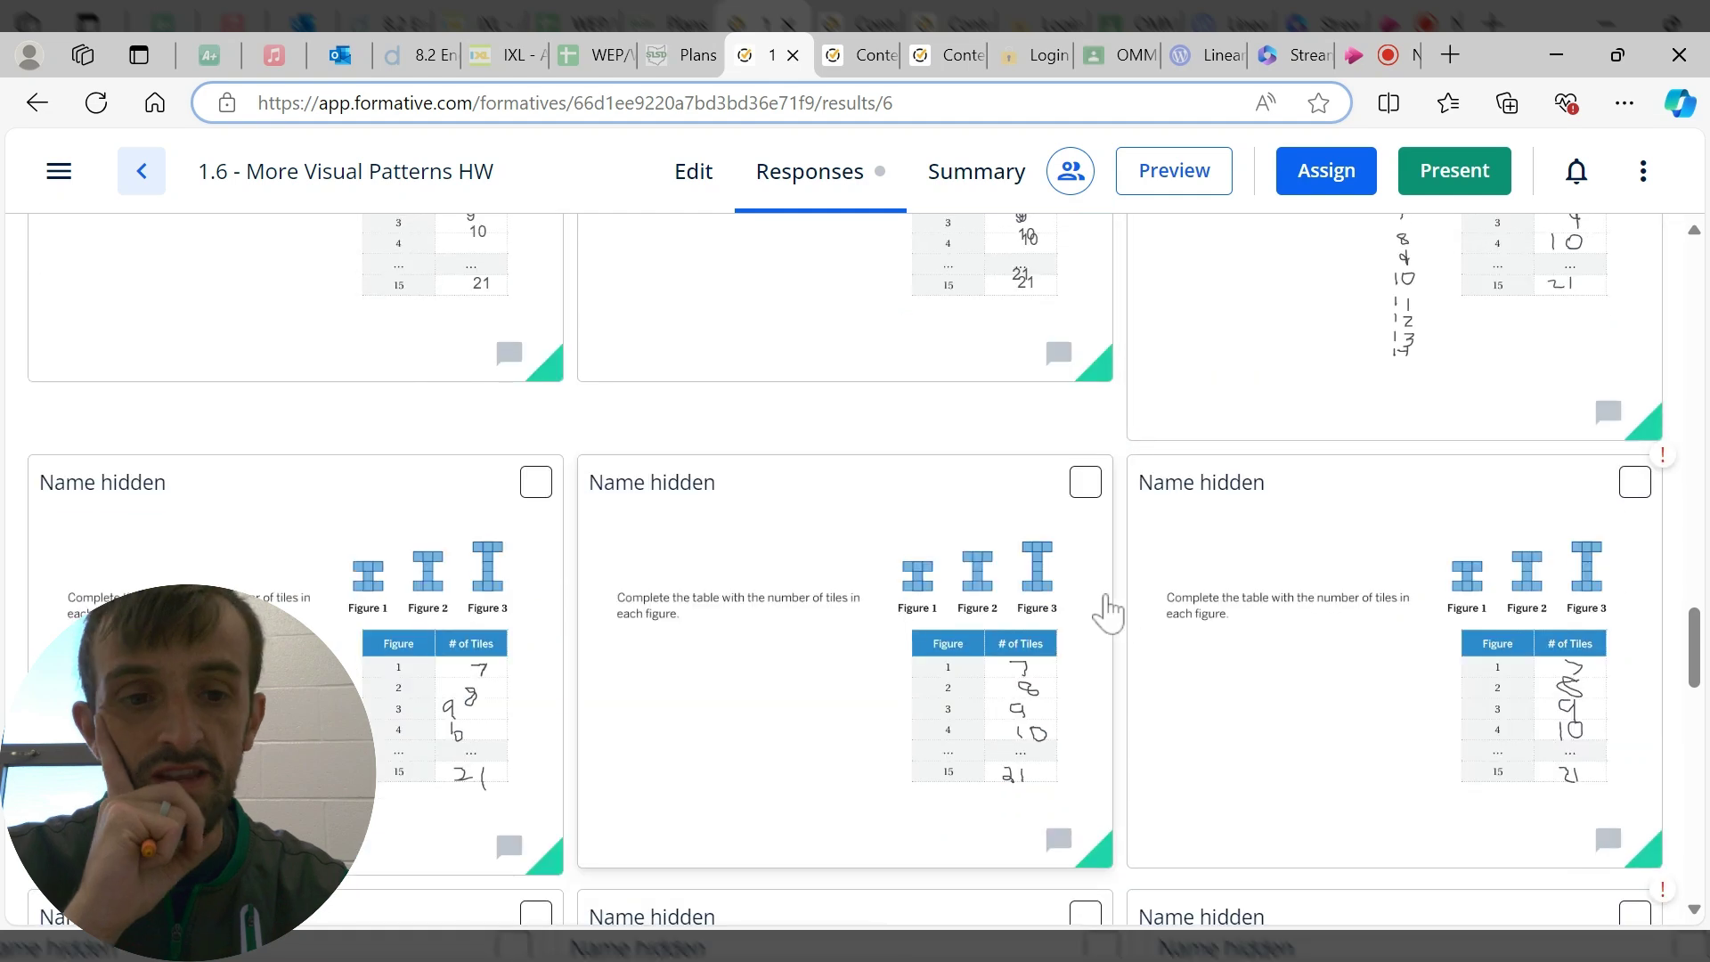
pyautogui.scroll(-6, 1109, 612)
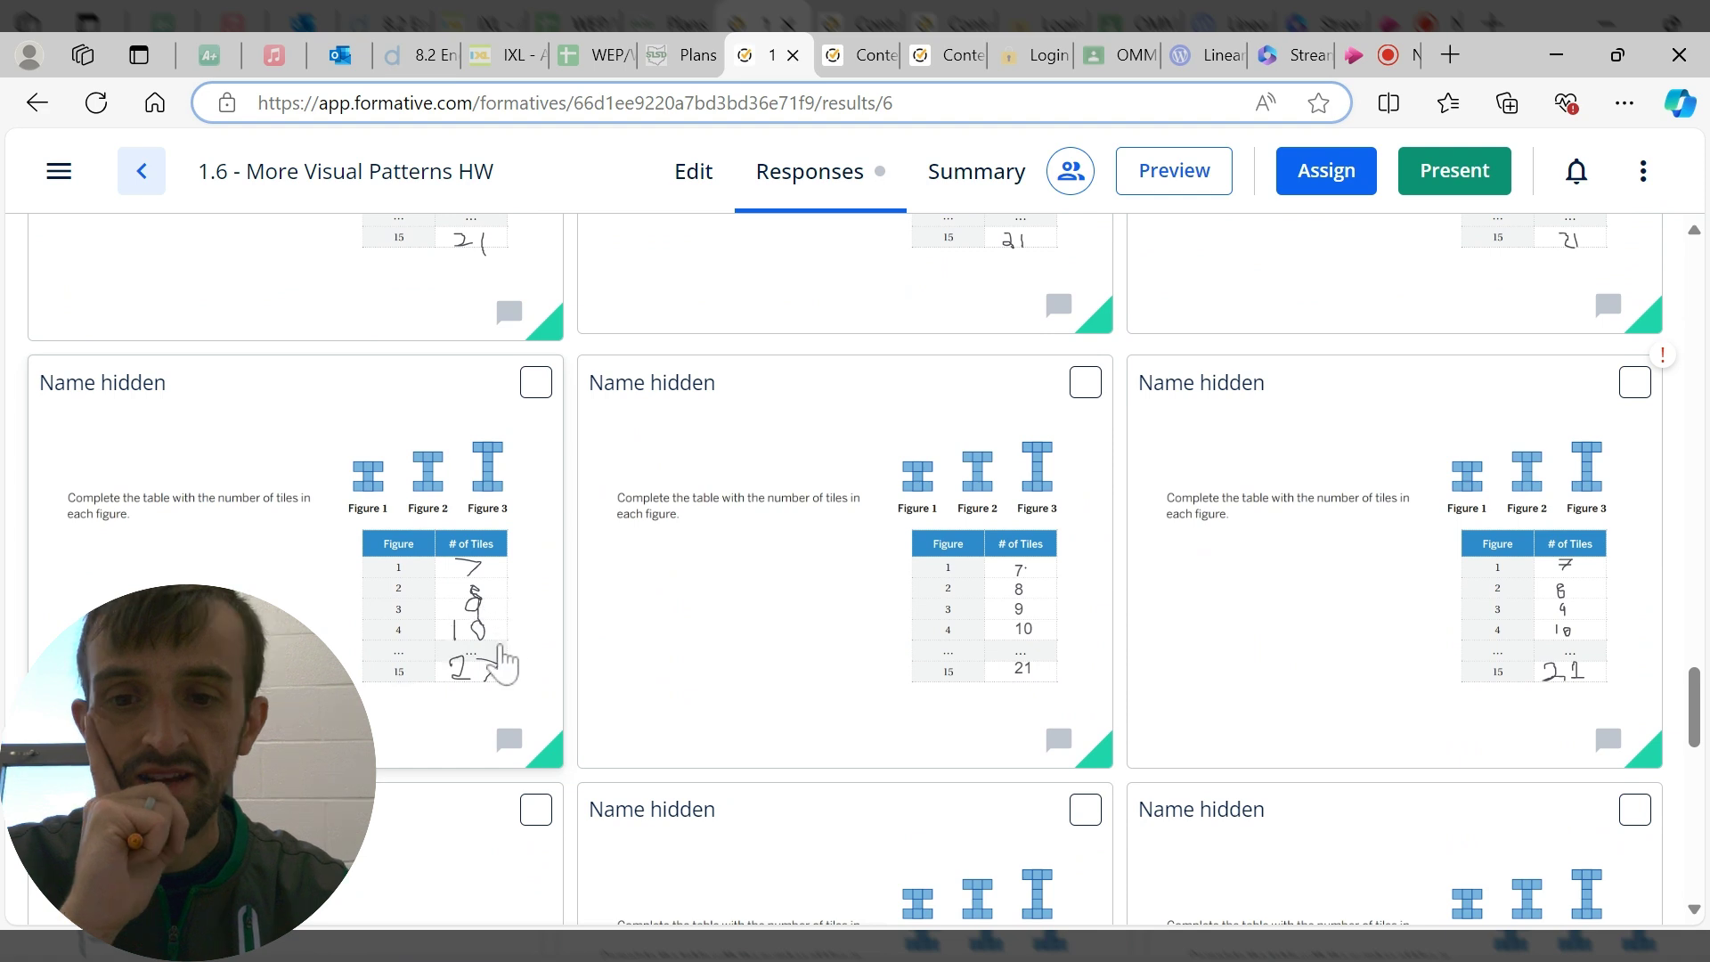
pyautogui.click(535, 412)
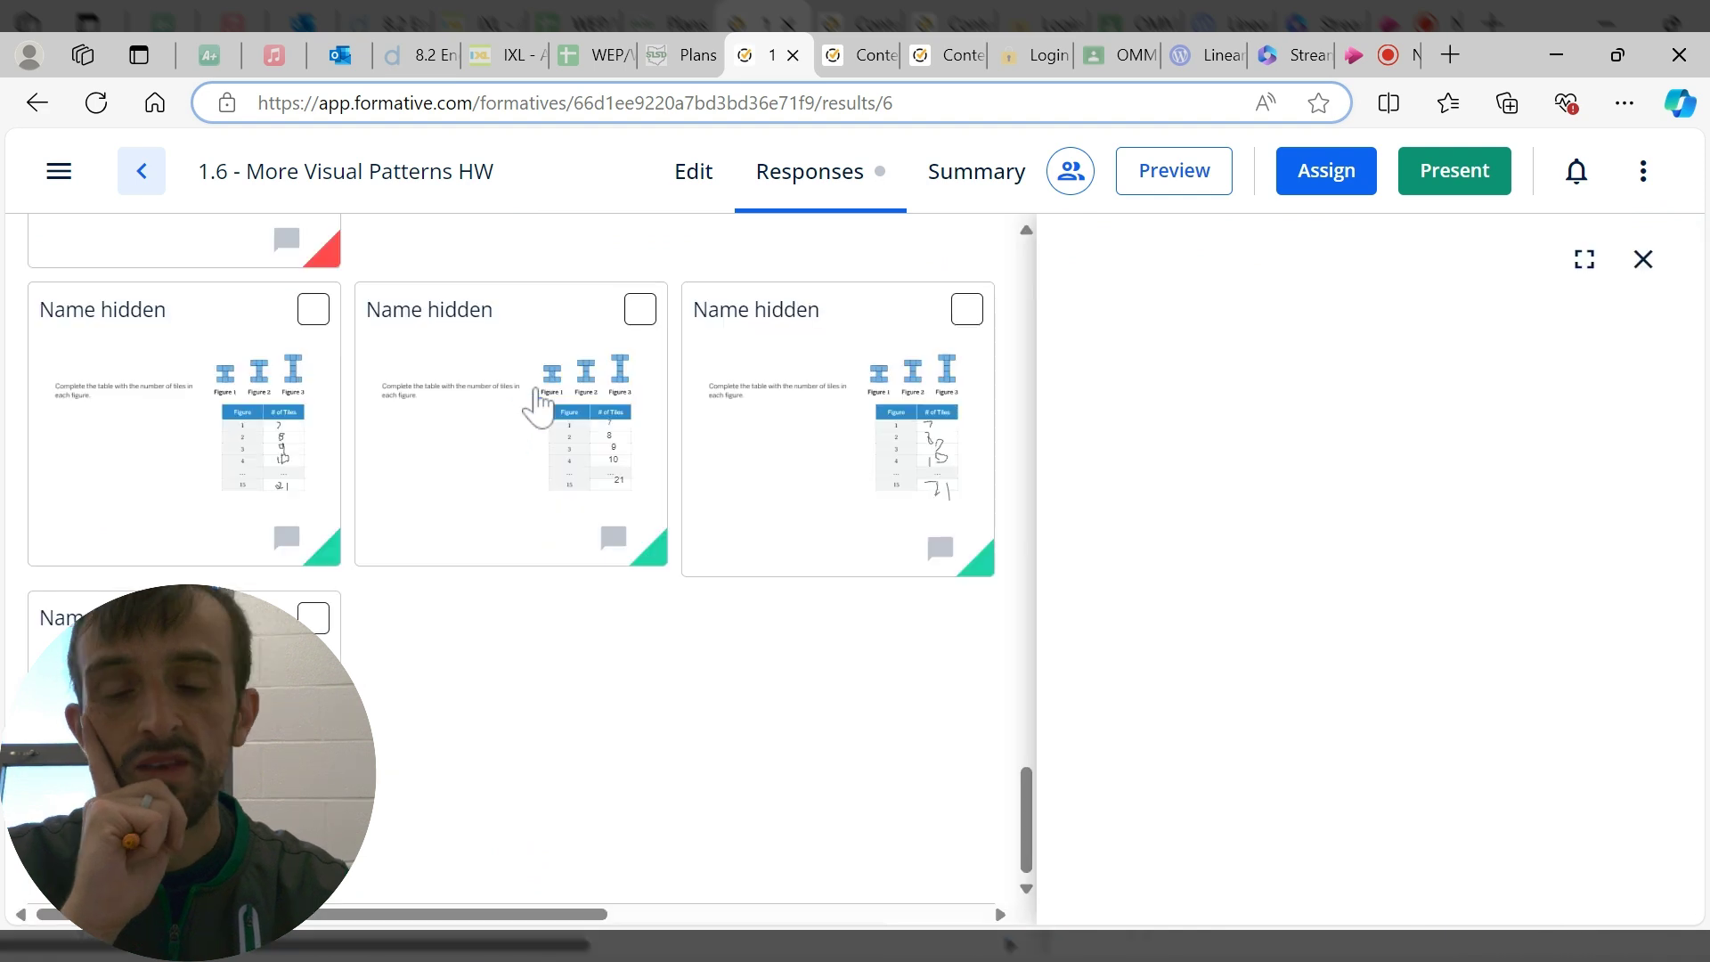
pyautogui.click(1405, 336)
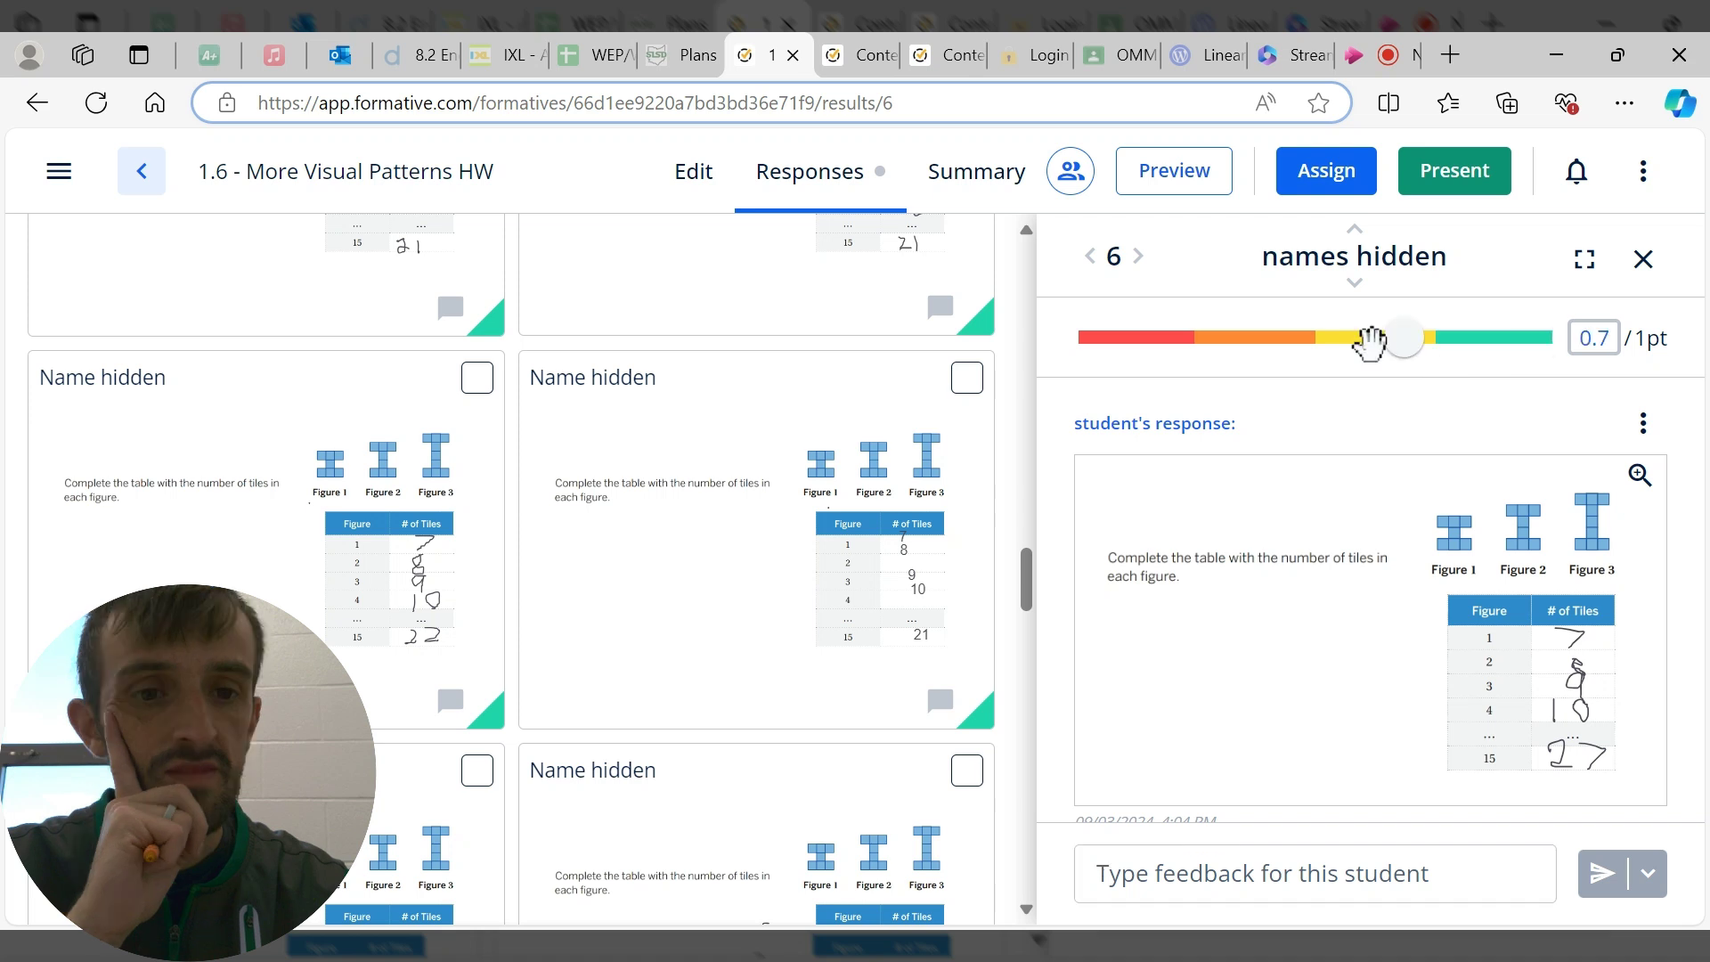
pyautogui.moveTo(1370, 340); pyautogui.dragTo(1314, 337)
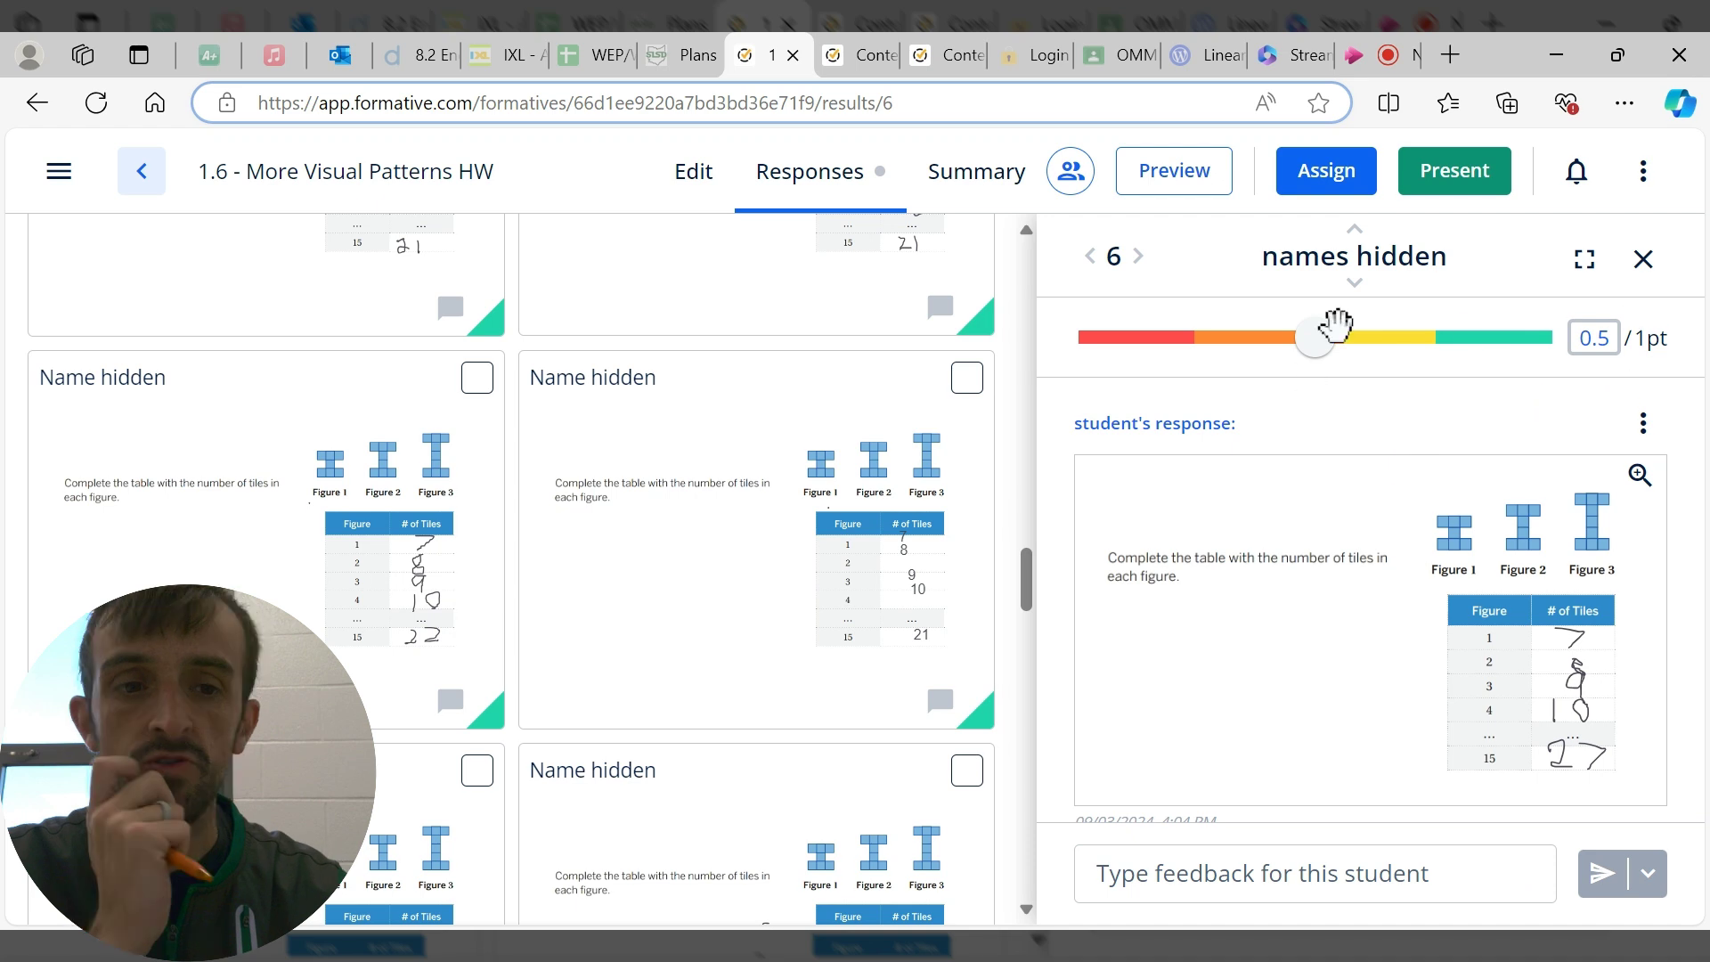
pyautogui.click(1643, 259)
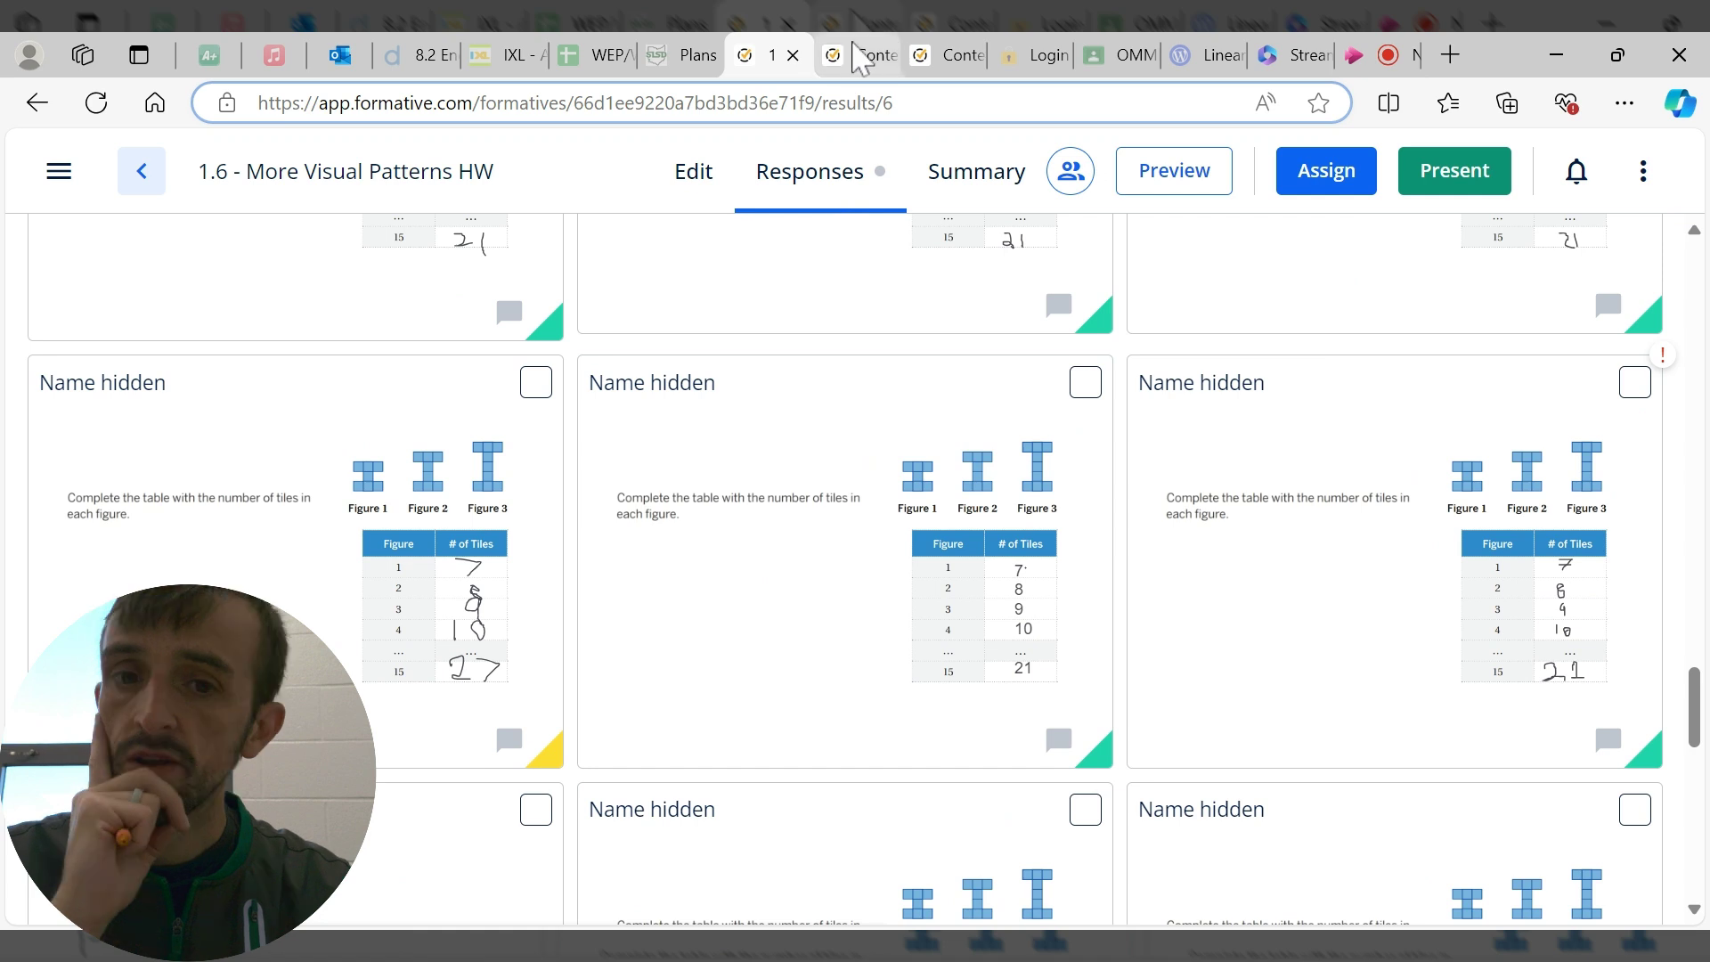
# - Close the Context 9 Day 2 student preview, tick Bell 4 - Math 8 in Assign, then close without assigning
pyautogui.click(865, 55)
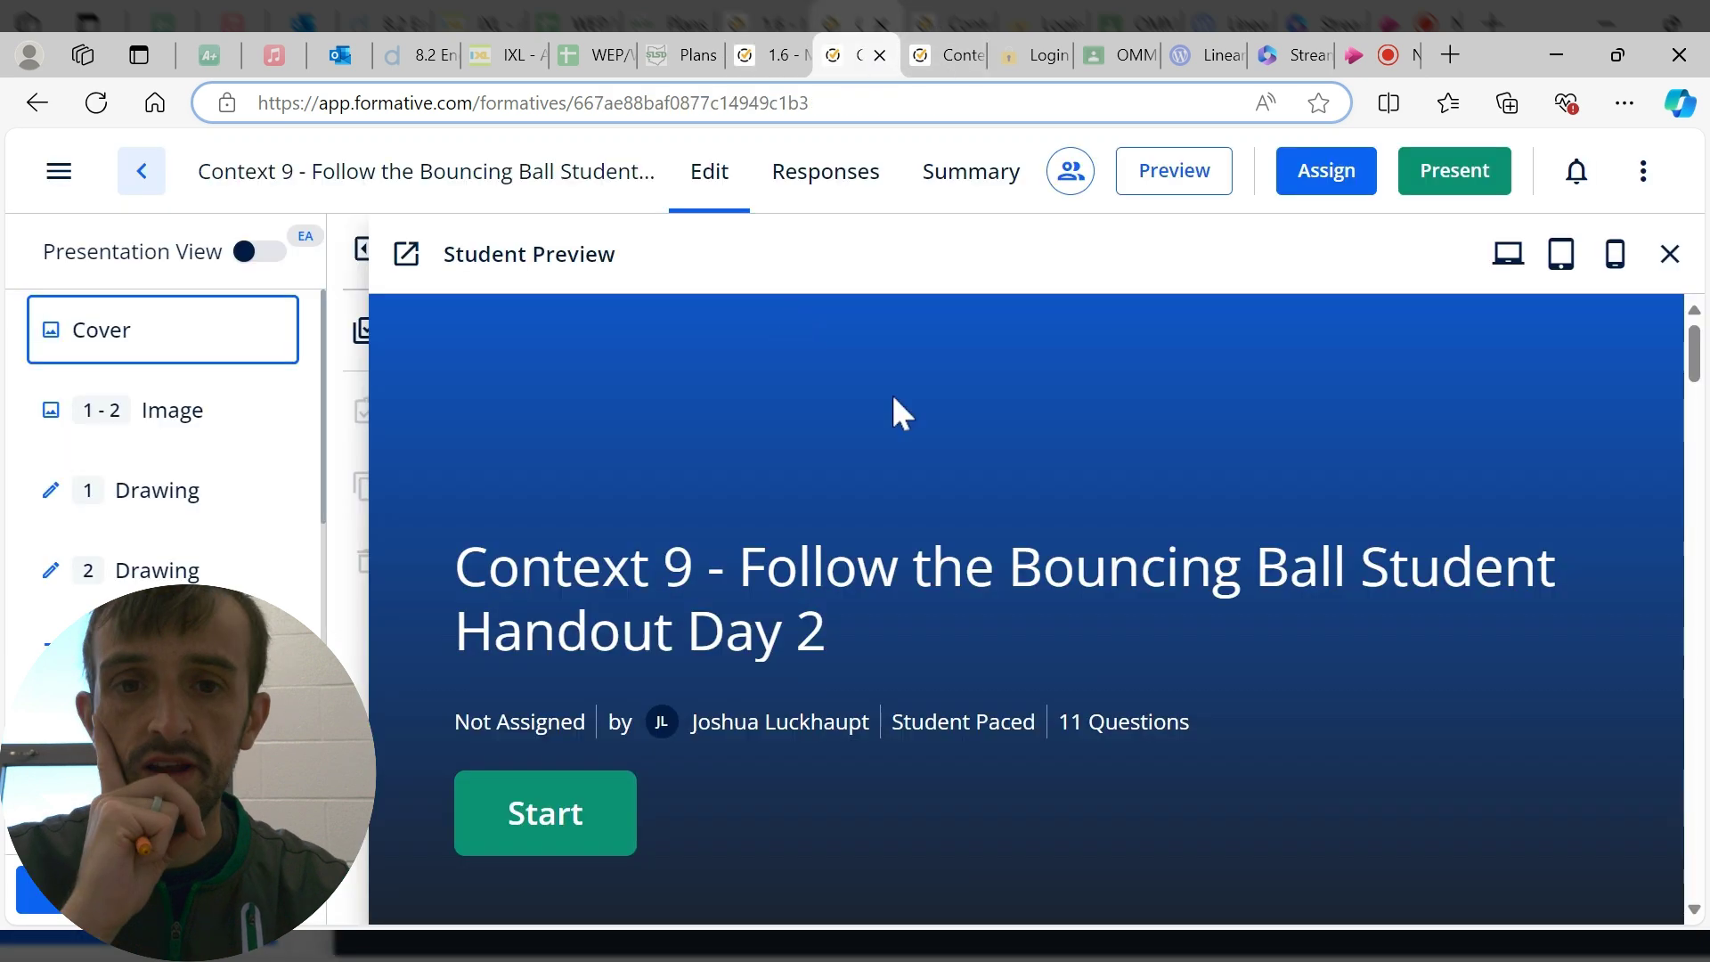
pyautogui.click(1668, 255)
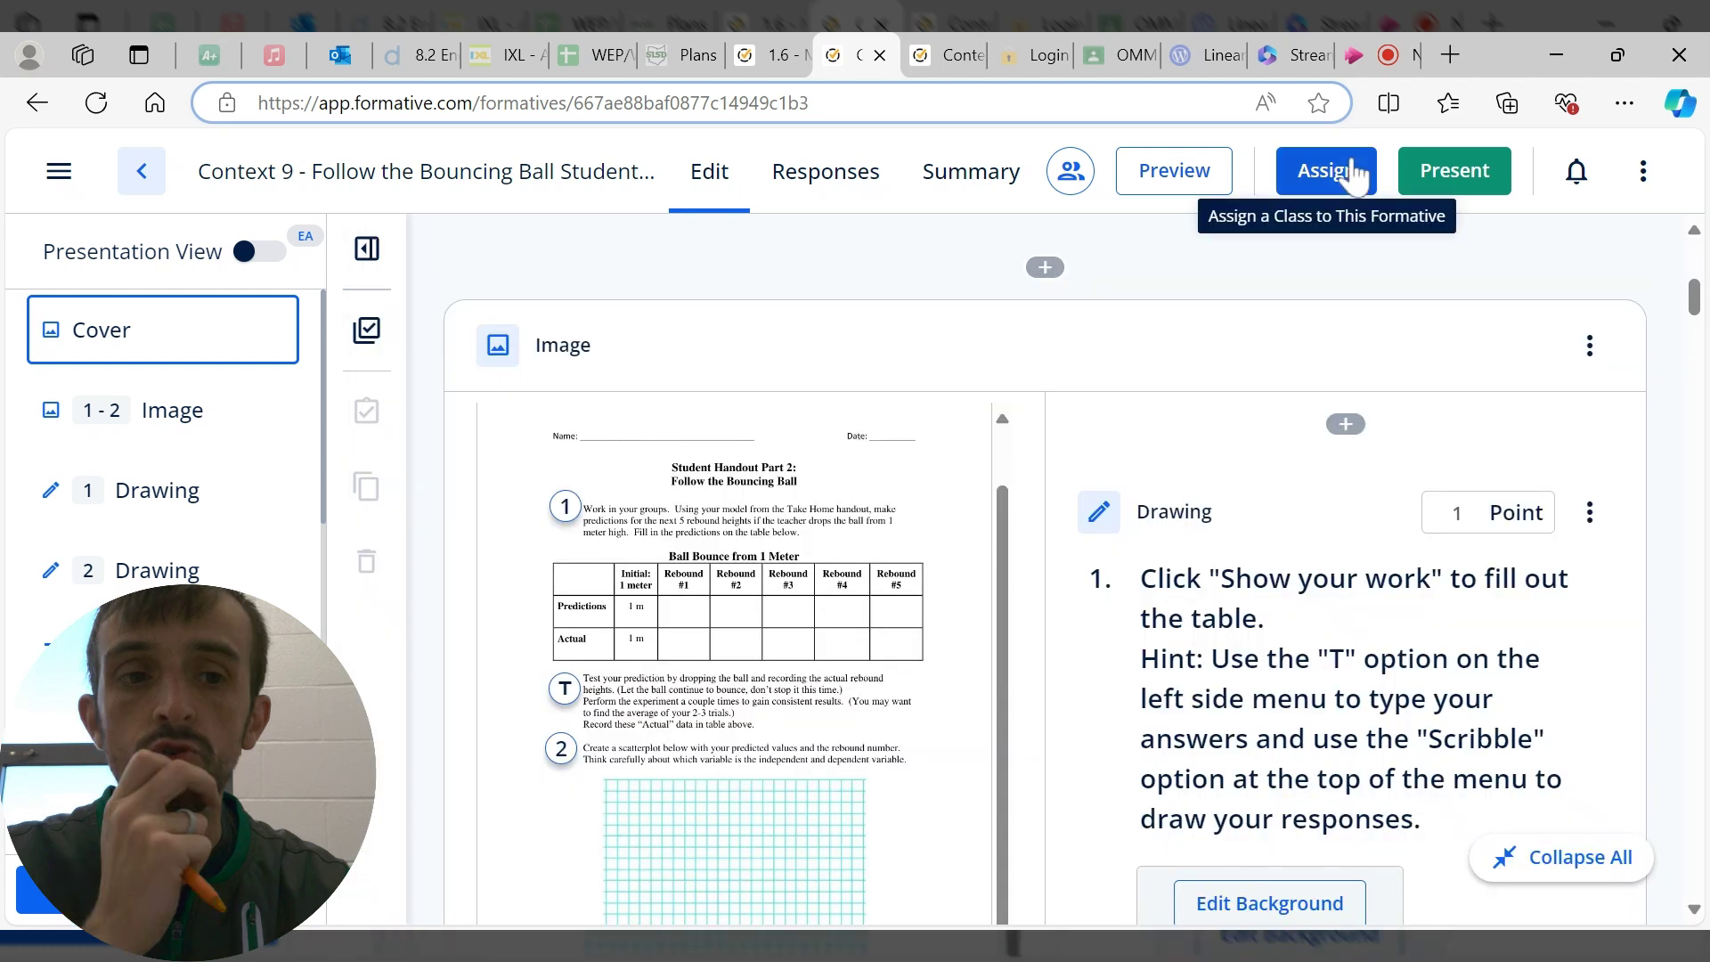
pyautogui.click(1331, 175)
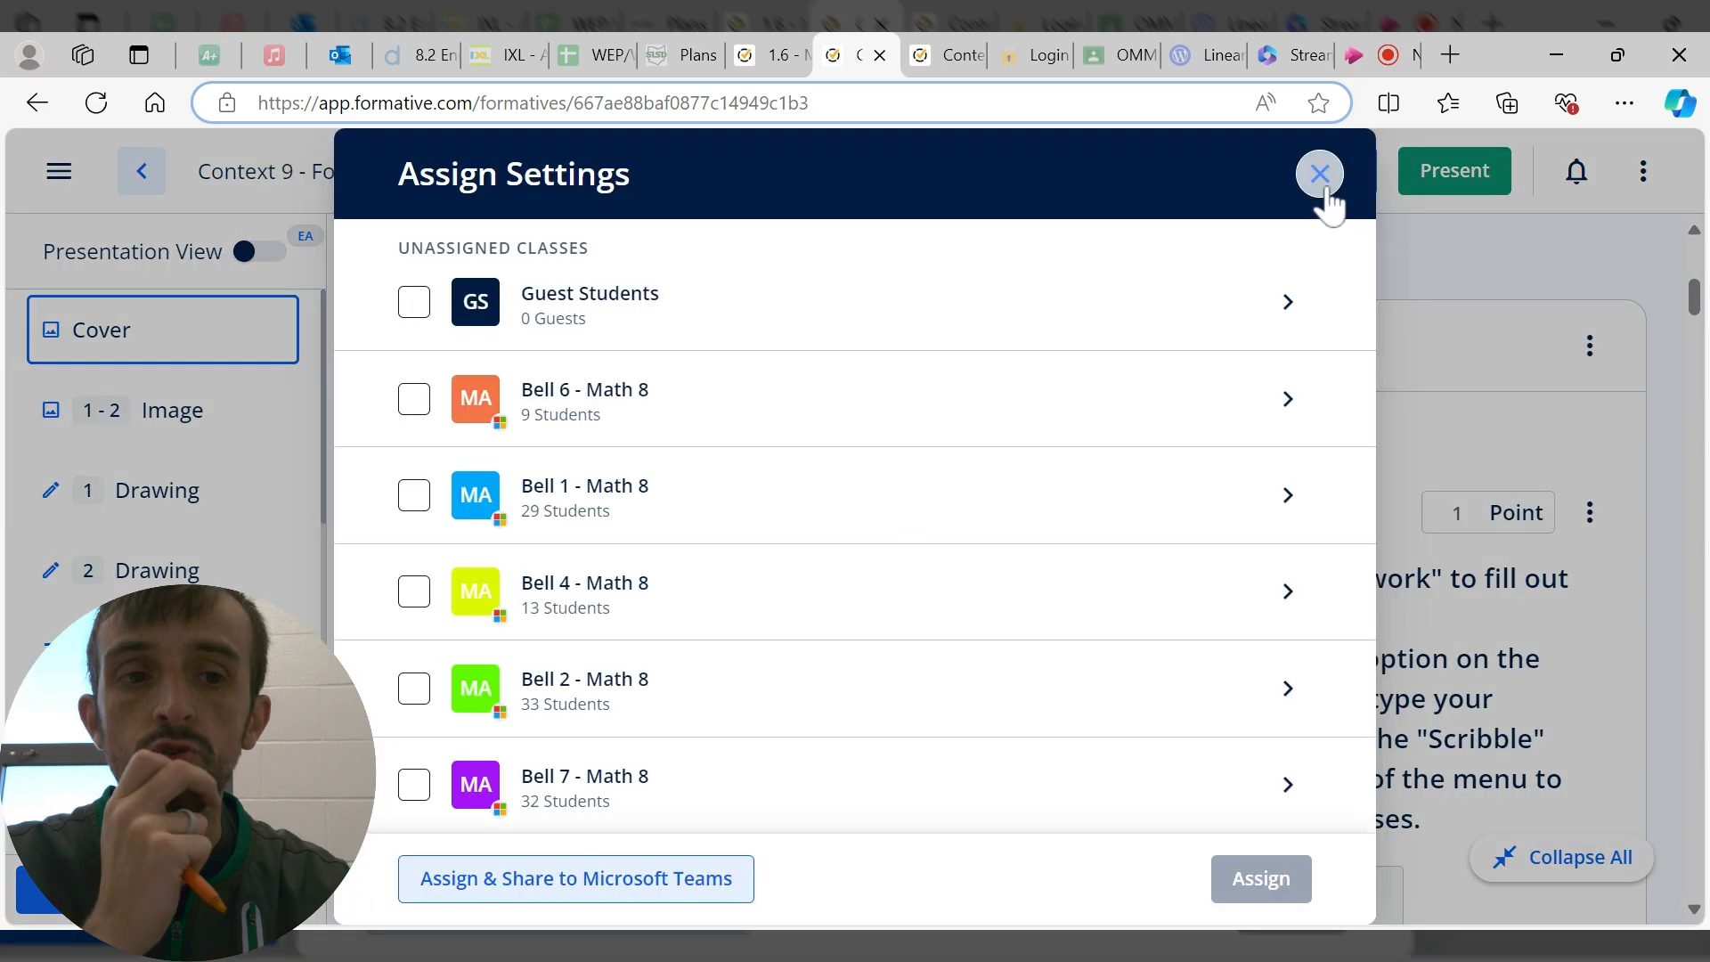
pyautogui.click(1323, 185)
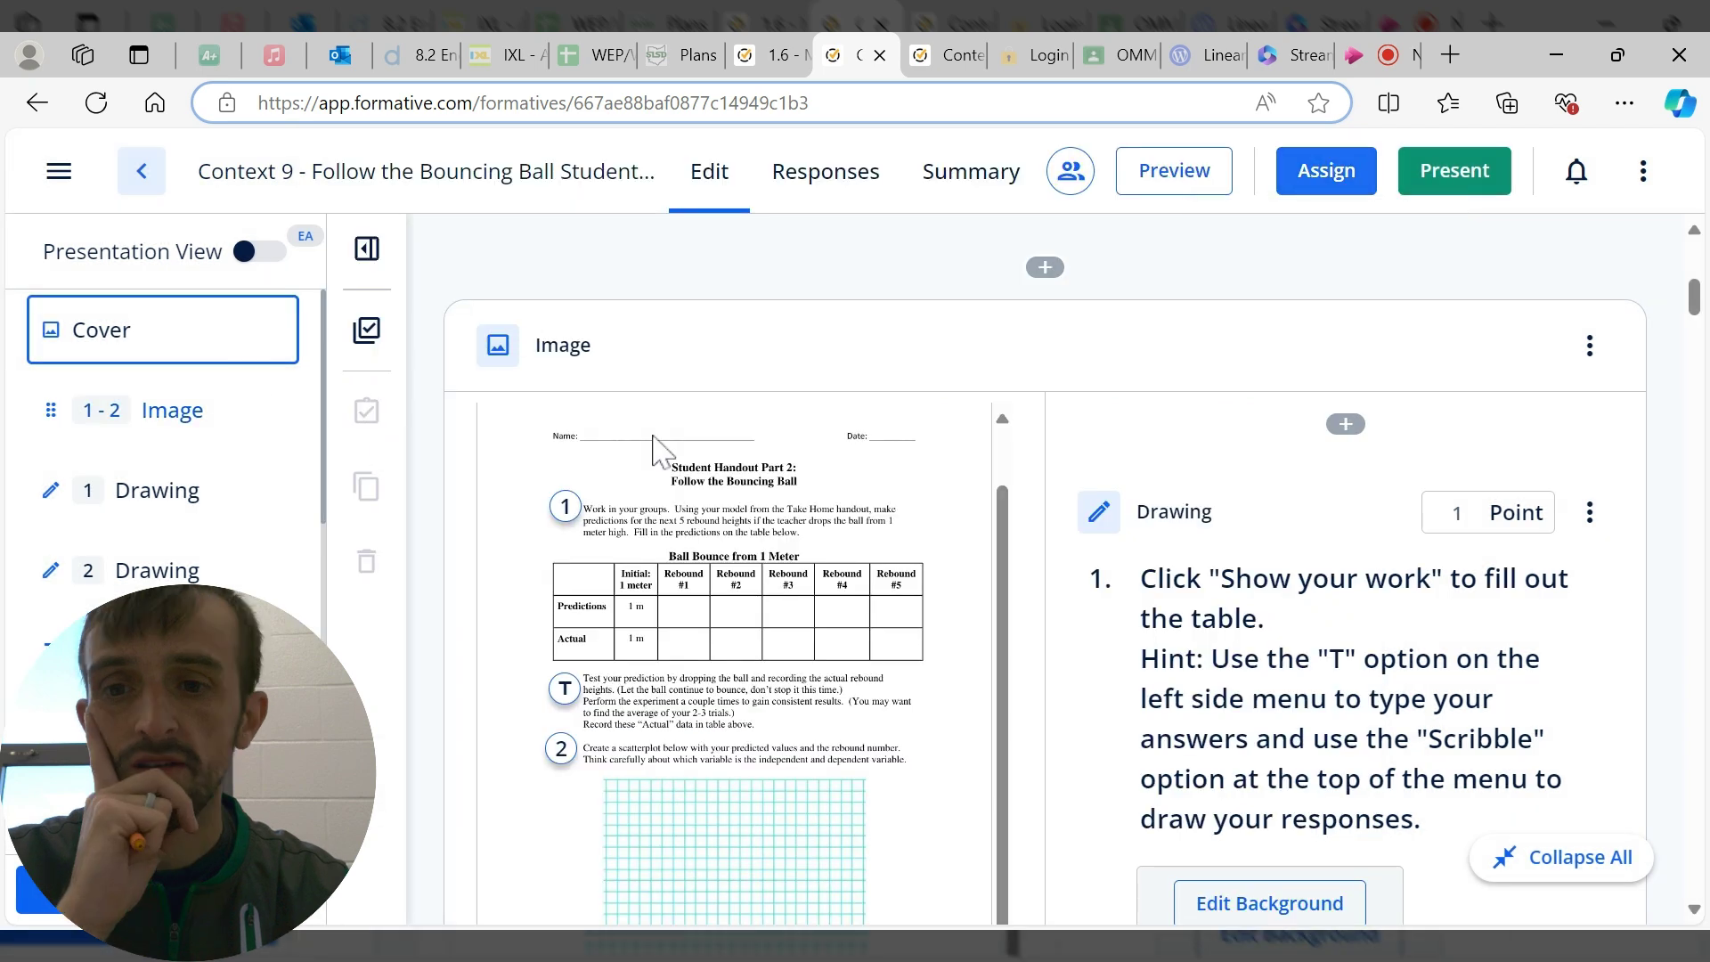
pyautogui.click(1304, 191)
pyautogui.scroll(-2, 717, 431)
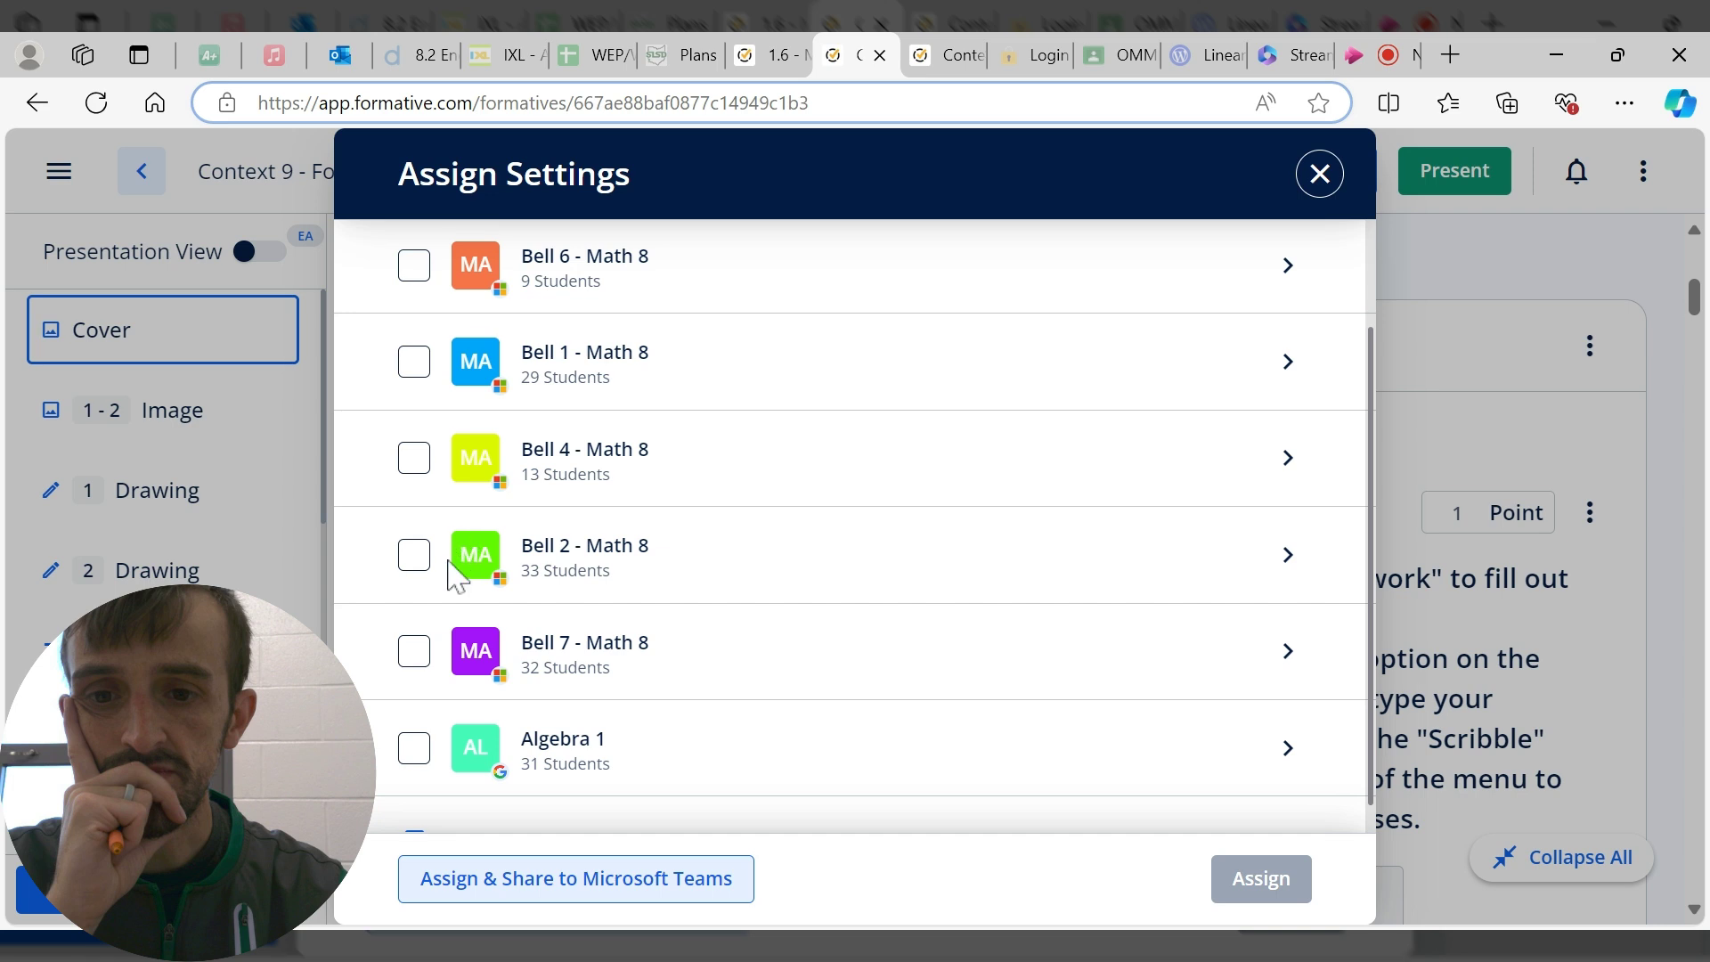
pyautogui.scroll(2, 532, 730)
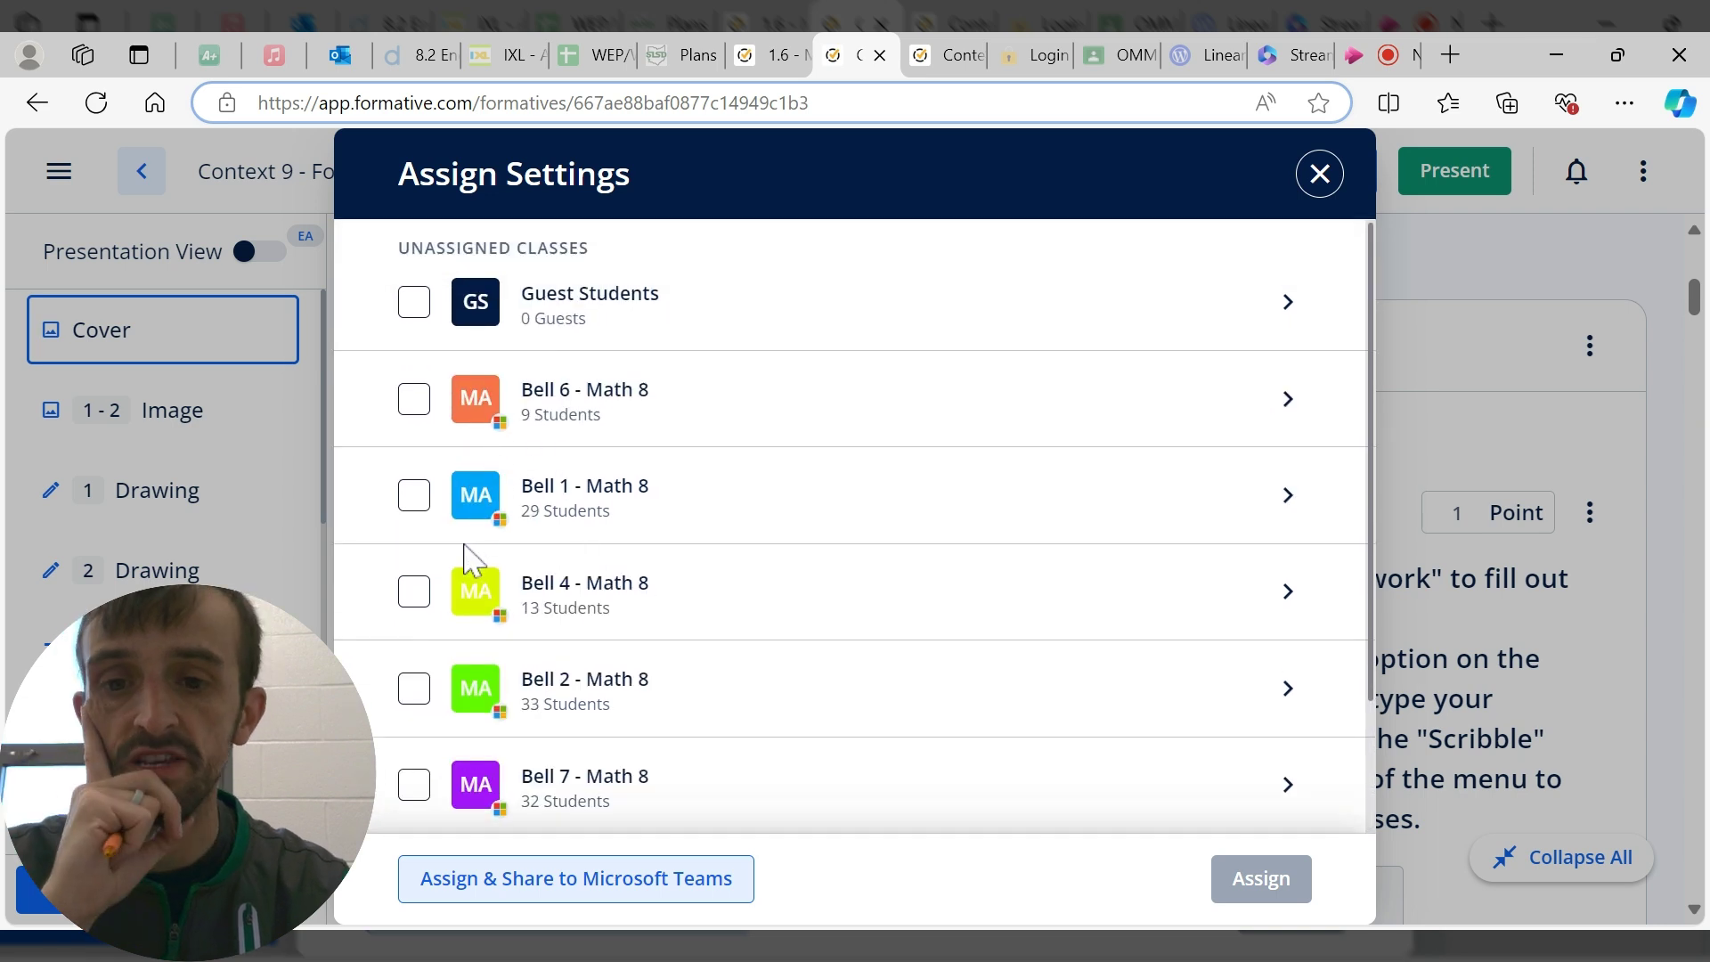
pyautogui.scroll(-2, 454, 615)
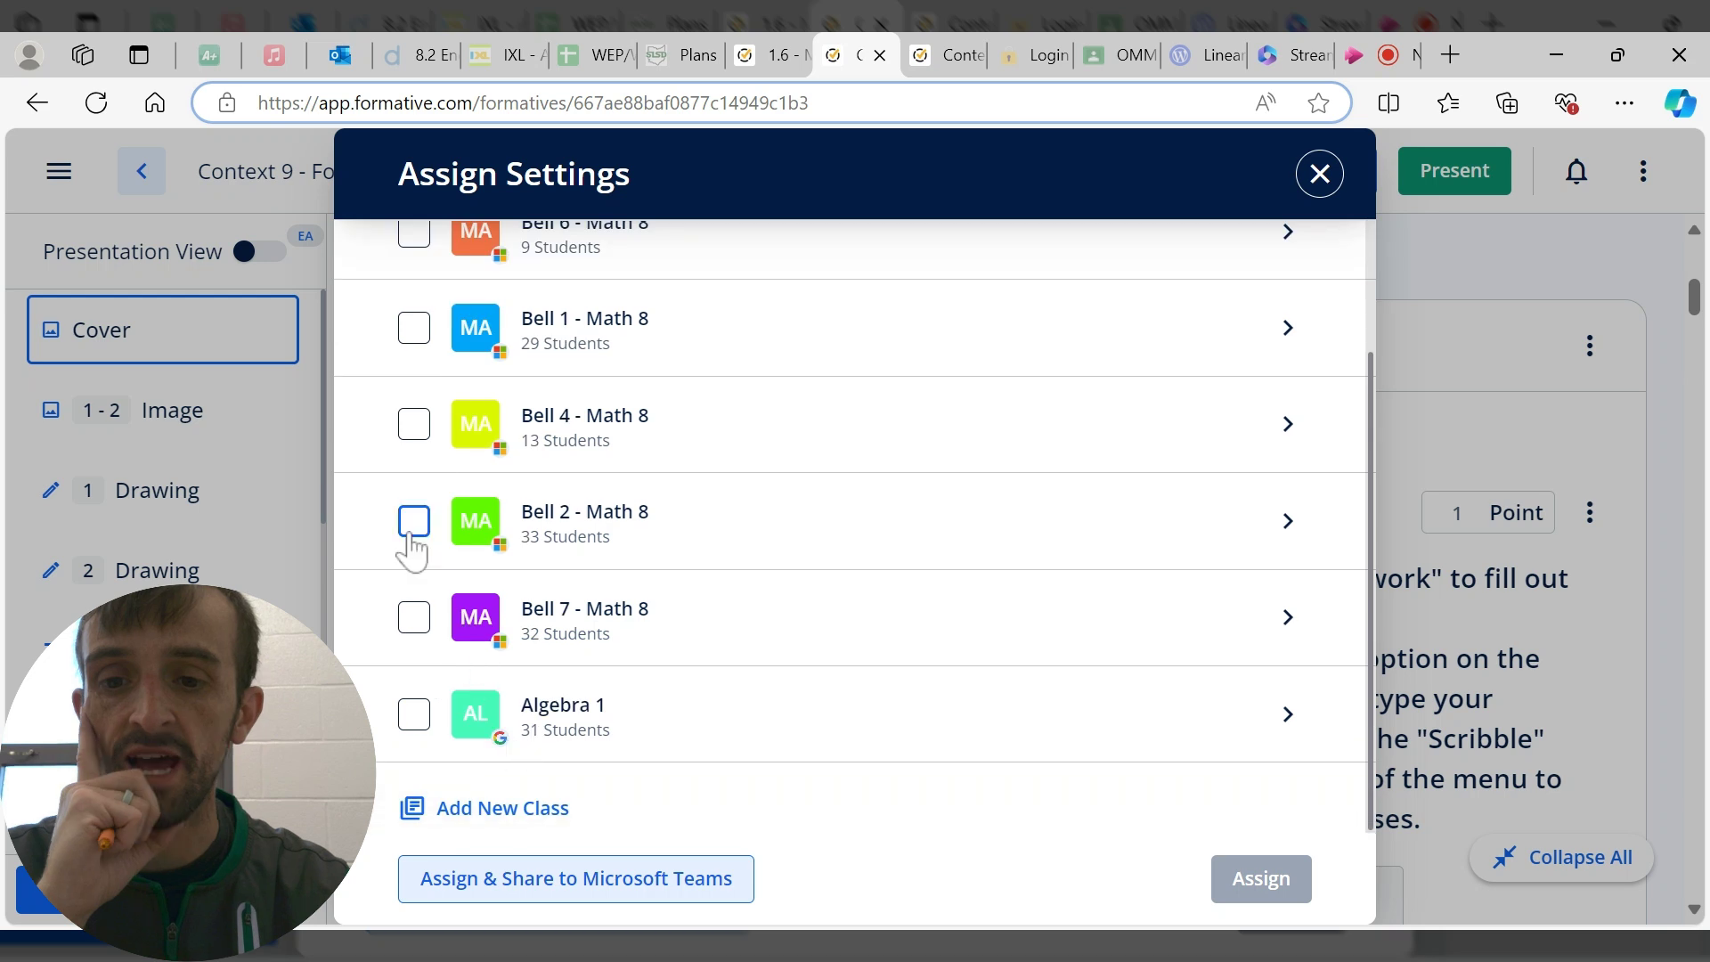
pyautogui.click(419, 436)
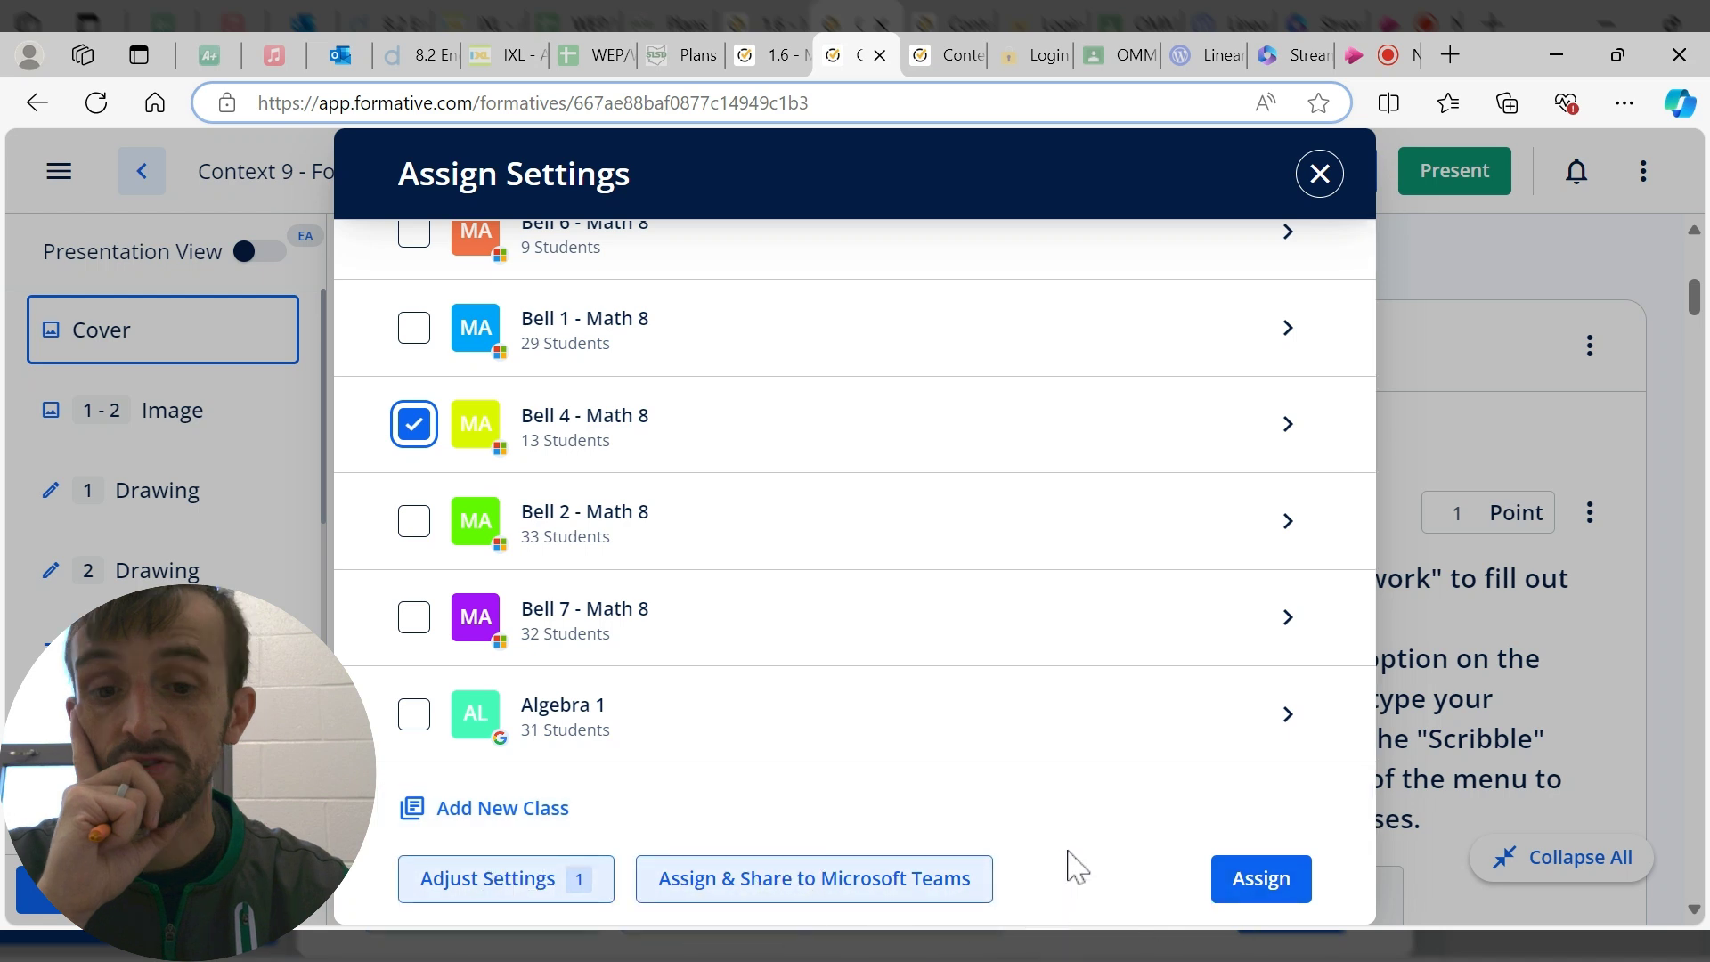
pyautogui.click(1318, 172)
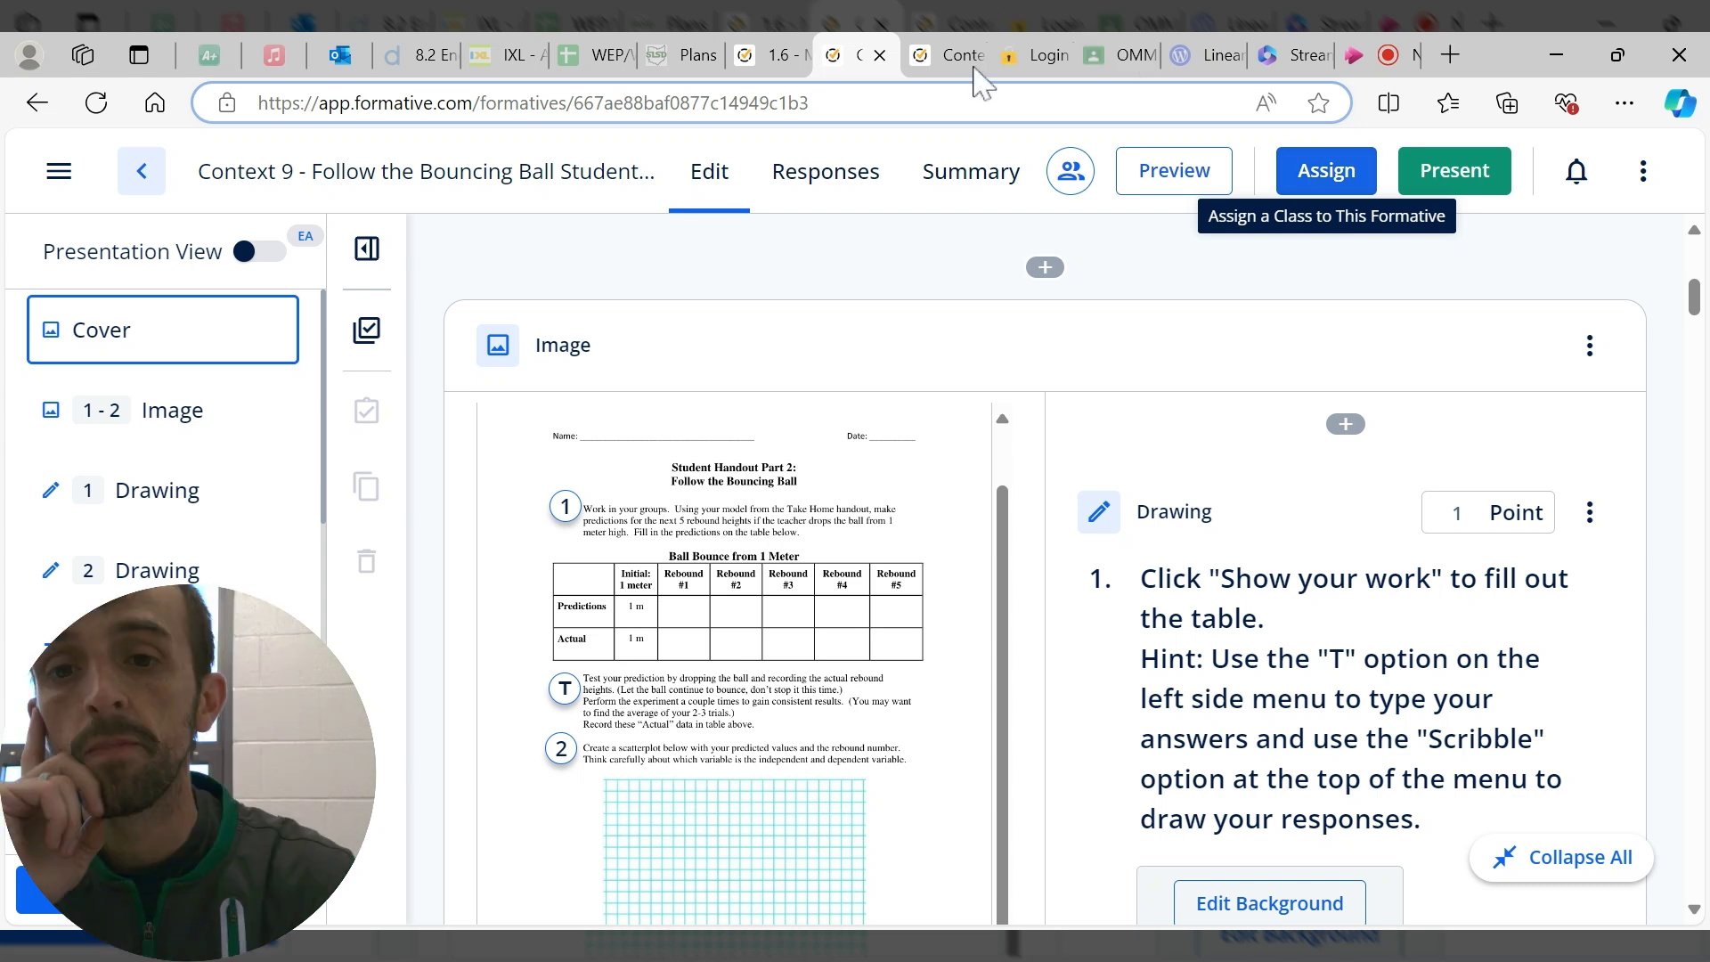
# - Select the Day 2 handout's page address, then go back to the Context 9 - Follow the Bouncing Ball folder
pyautogui.doubleClick(748, 103)
pyautogui.click(748, 103)
pyautogui.doubleClick(748, 103)
pyautogui.click(748, 104)
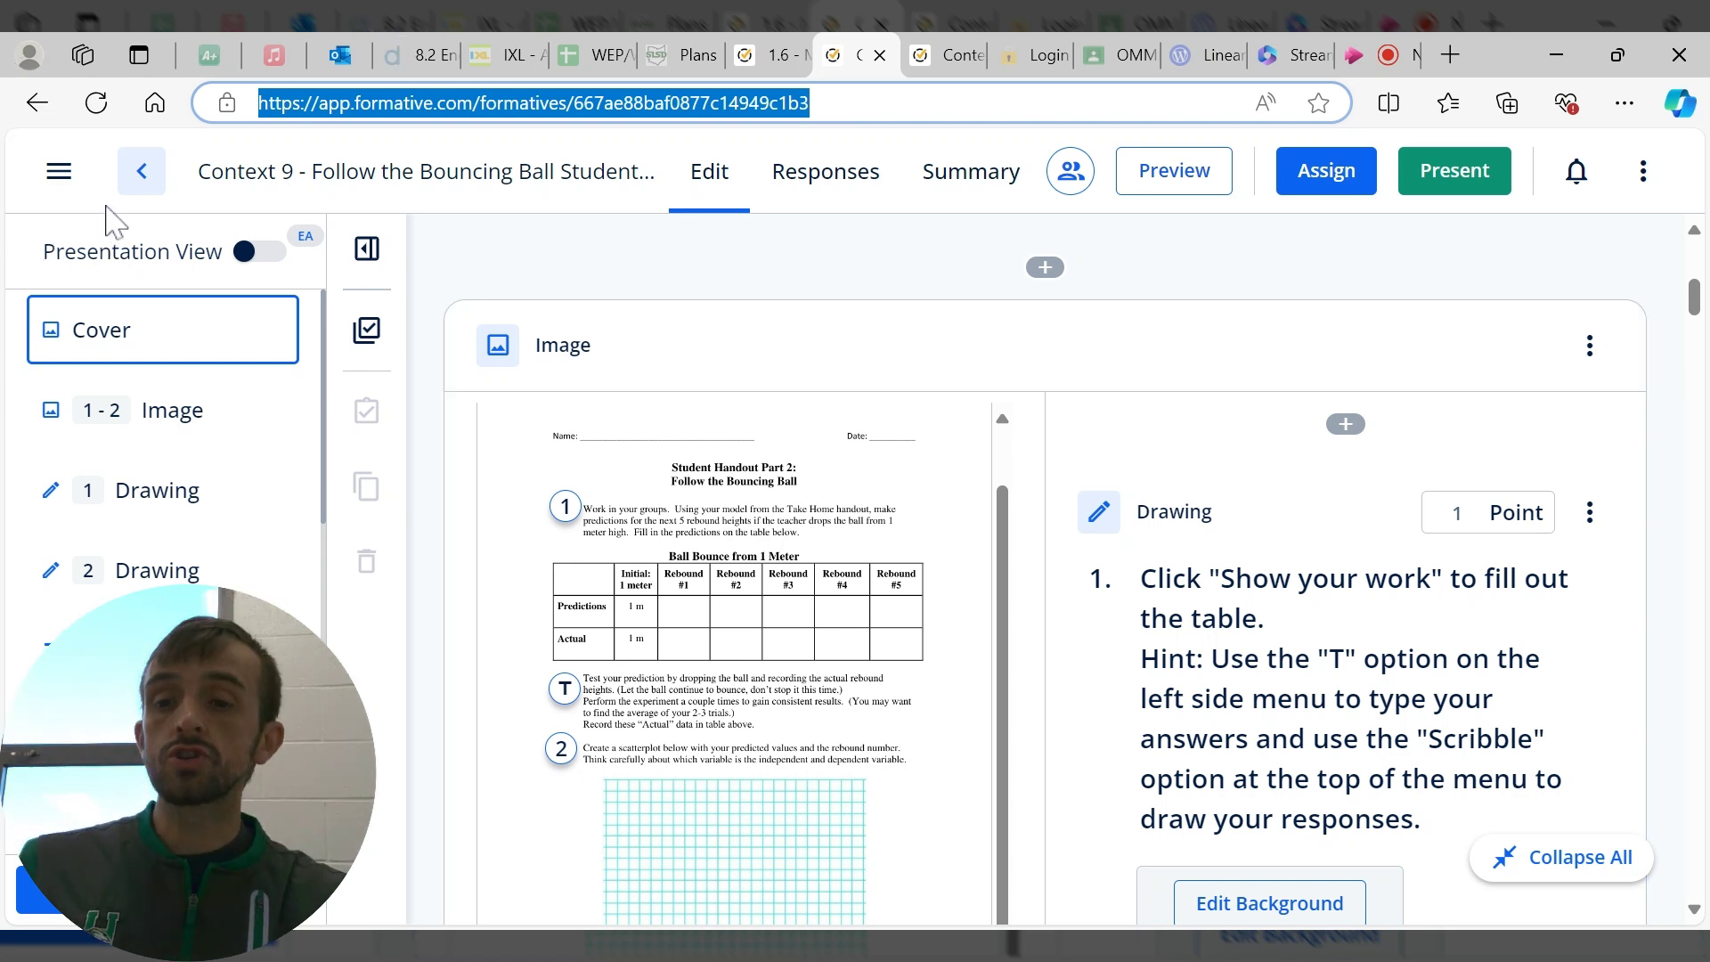
pyautogui.click(142, 171)
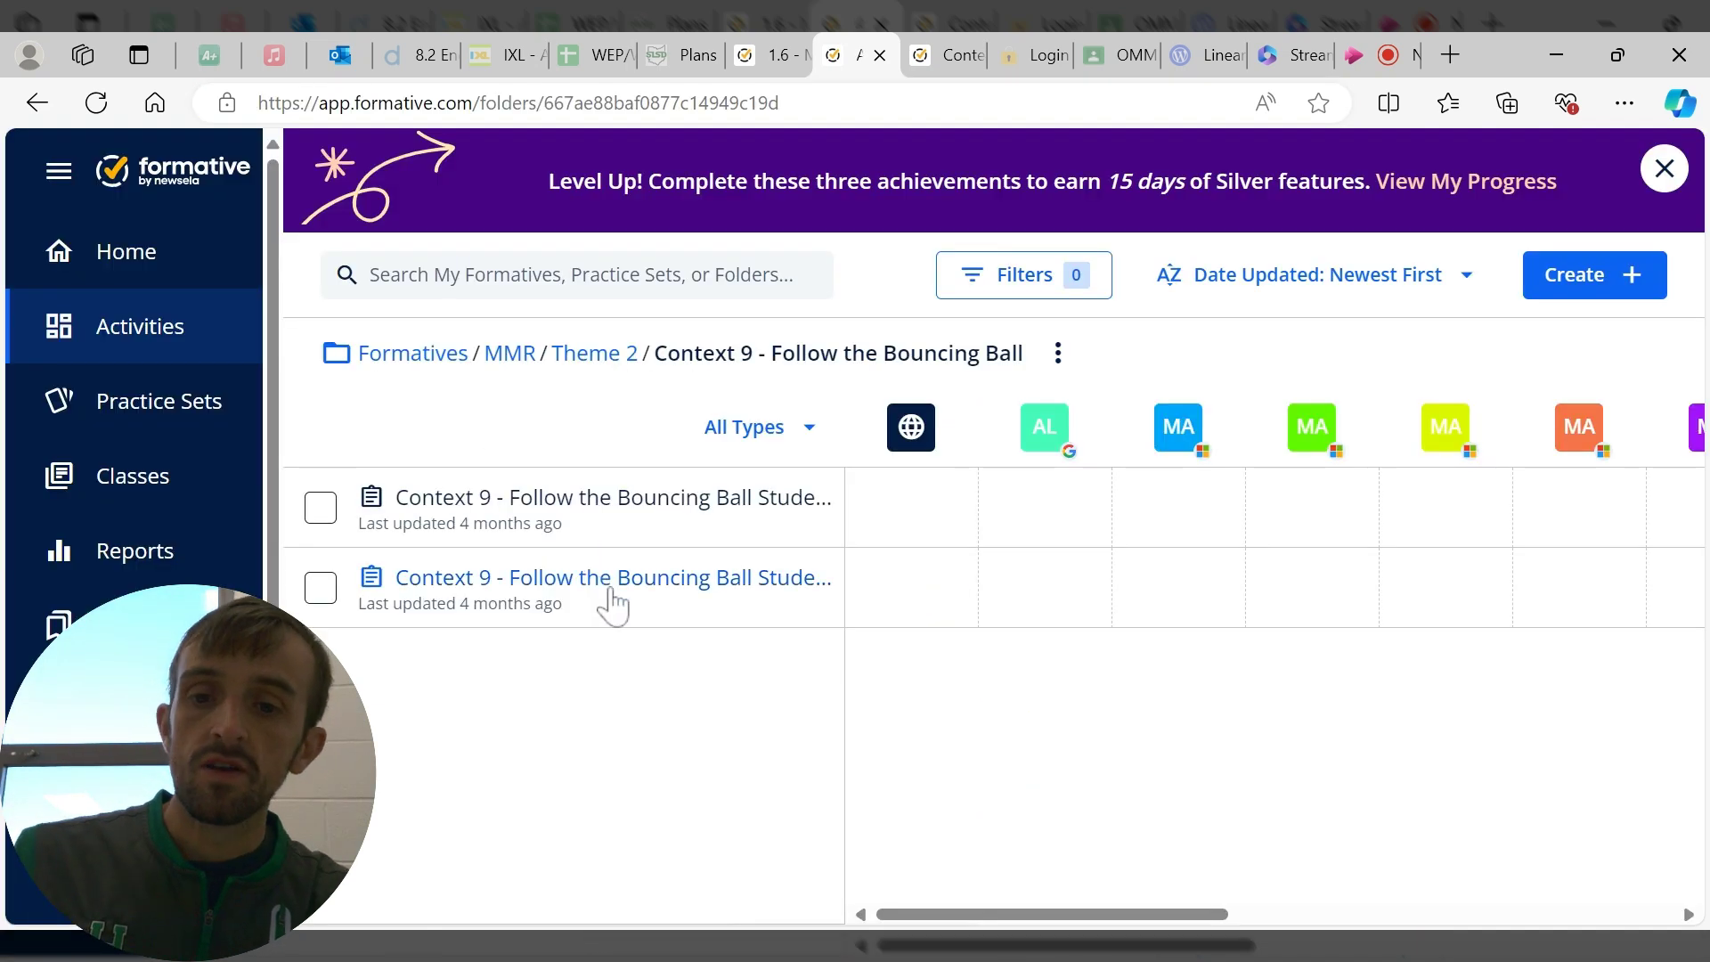
# - Open the Day 1 Bouncing Ball handout and scroll through its text blocks and questions to question 7
pyautogui.click(609, 581)
pyautogui.scroll(-10, 917, 676)
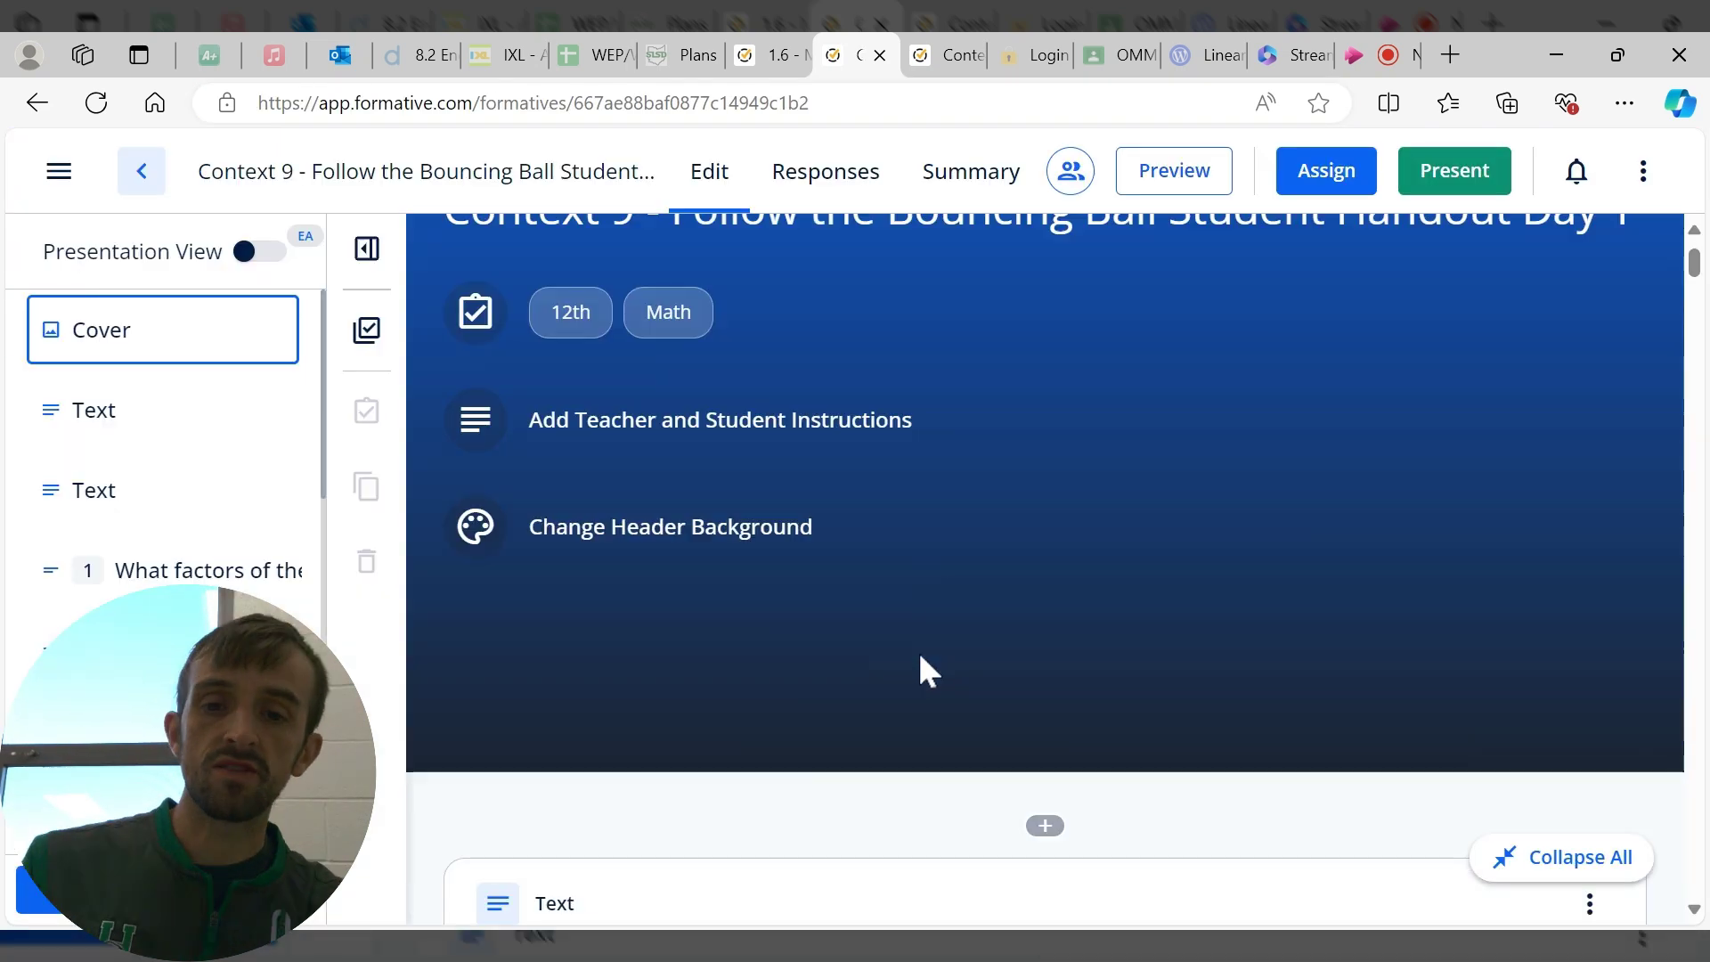
pyautogui.scroll(1, 933, 657)
pyautogui.scroll(1, 935, 656)
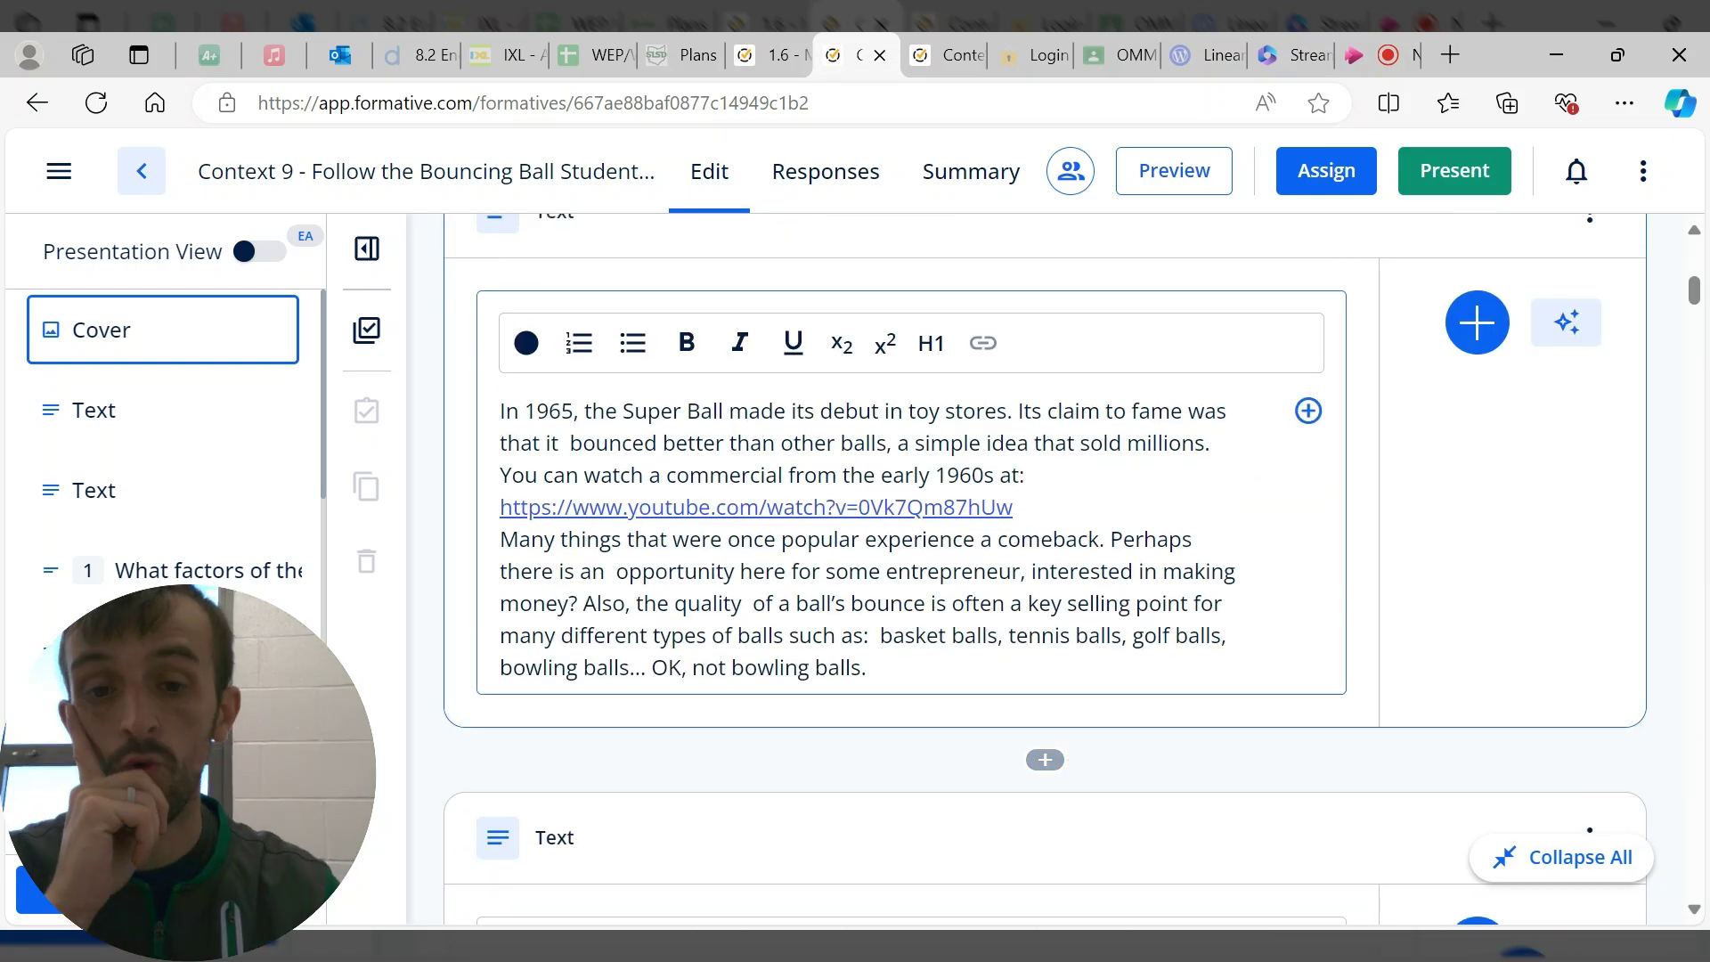
pyautogui.scroll(-7, 828, 419)
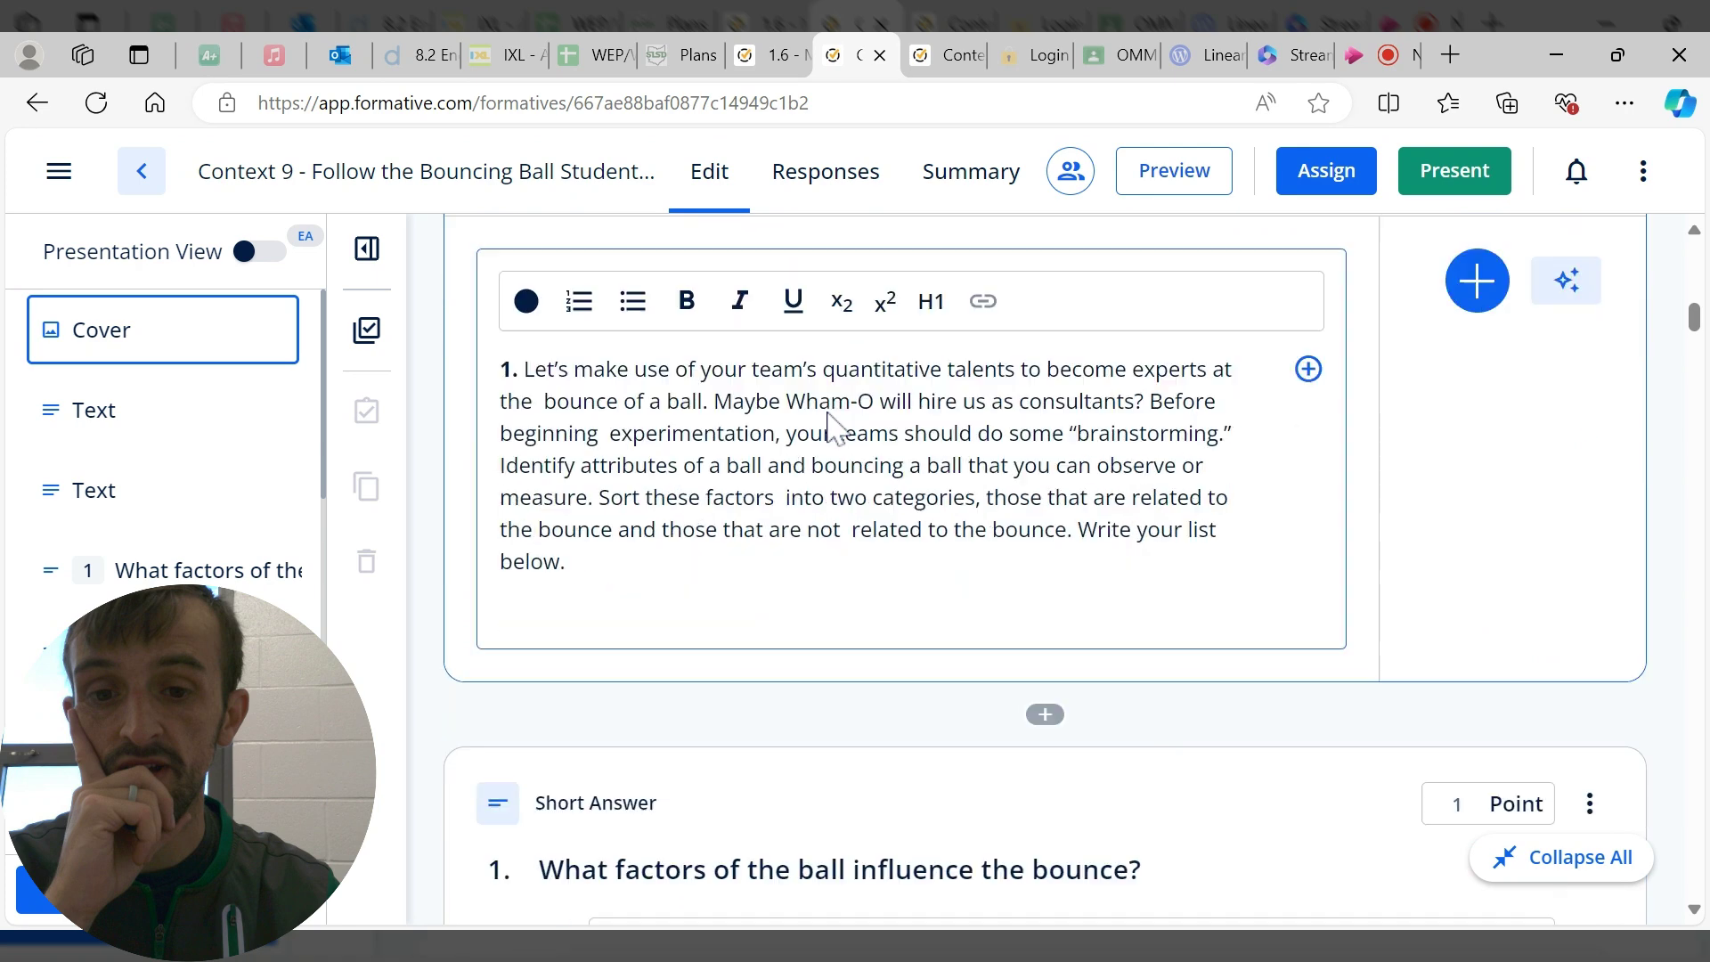
pyautogui.scroll(-15, 877, 485)
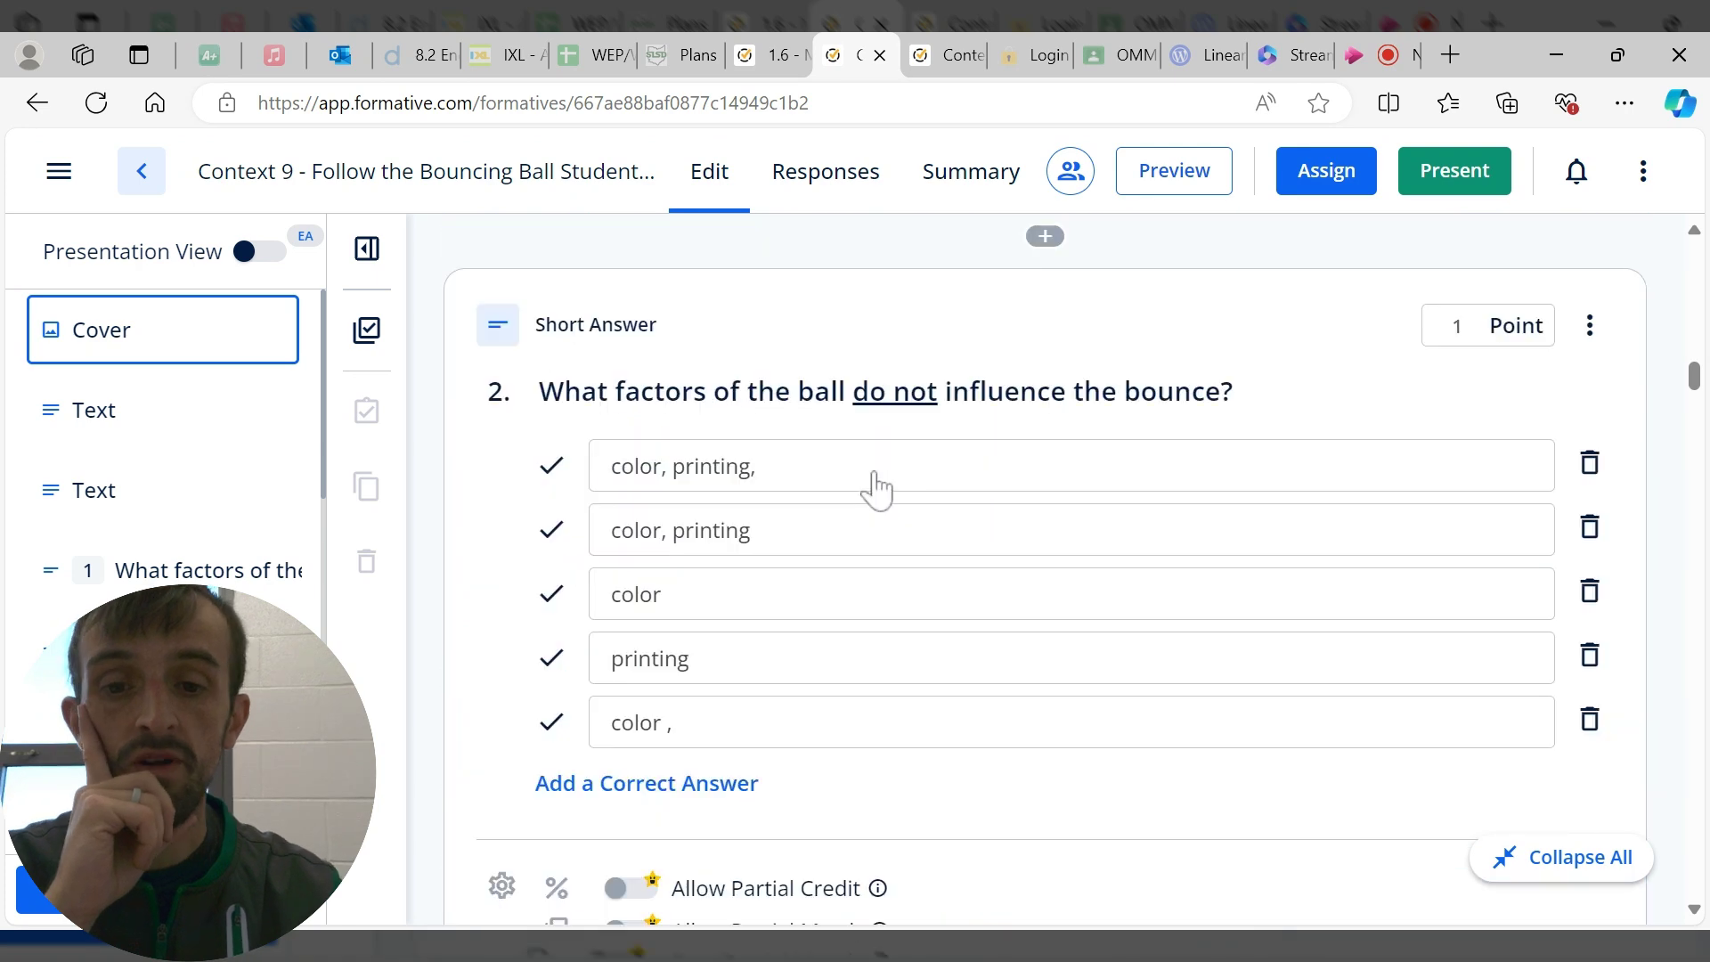
pyautogui.scroll(-15, 877, 485)
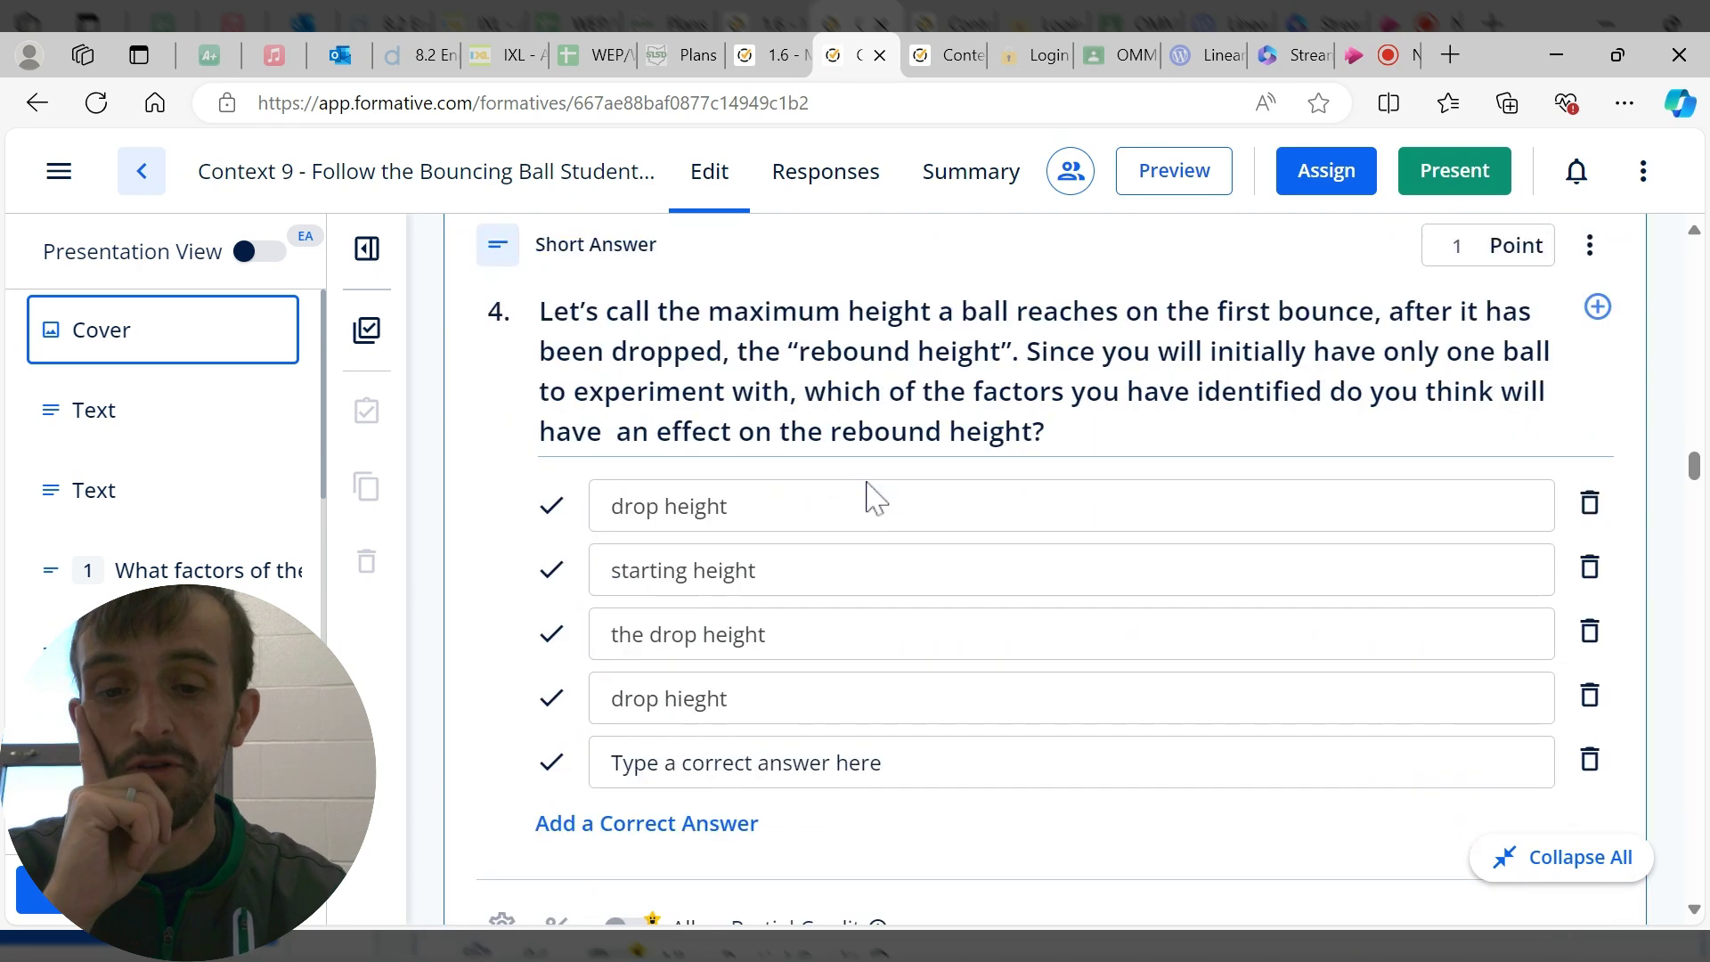
pyautogui.scroll(-15, 853, 514)
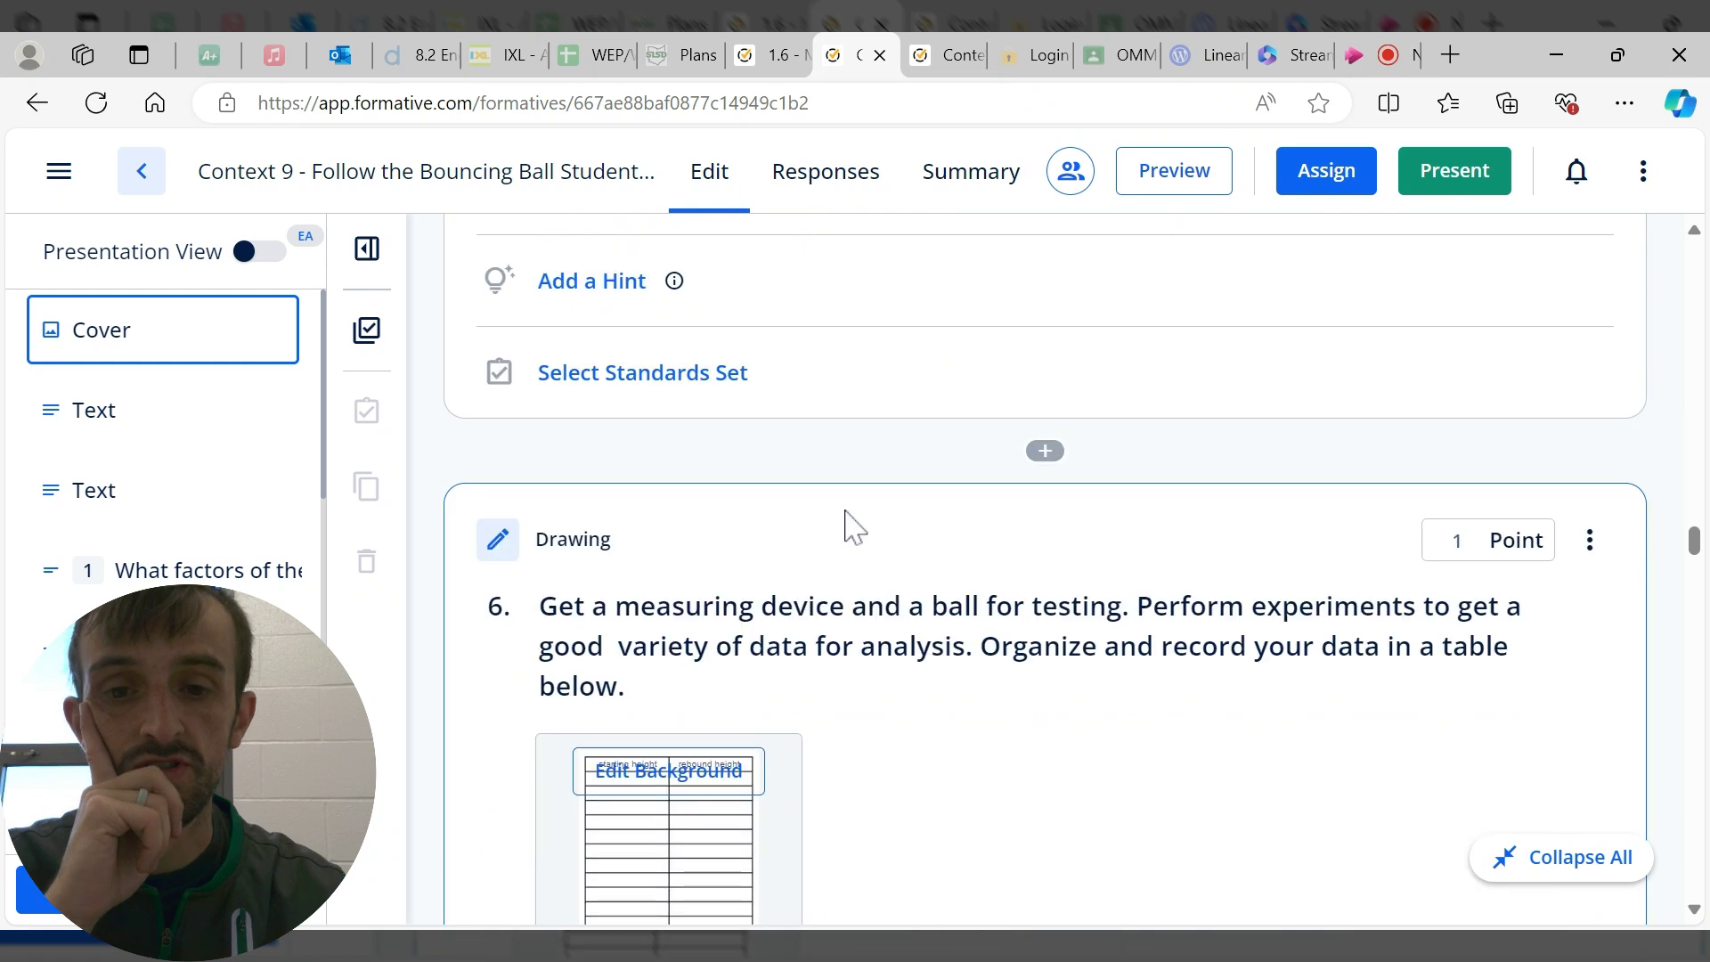
pyautogui.scroll(-8, 853, 514)
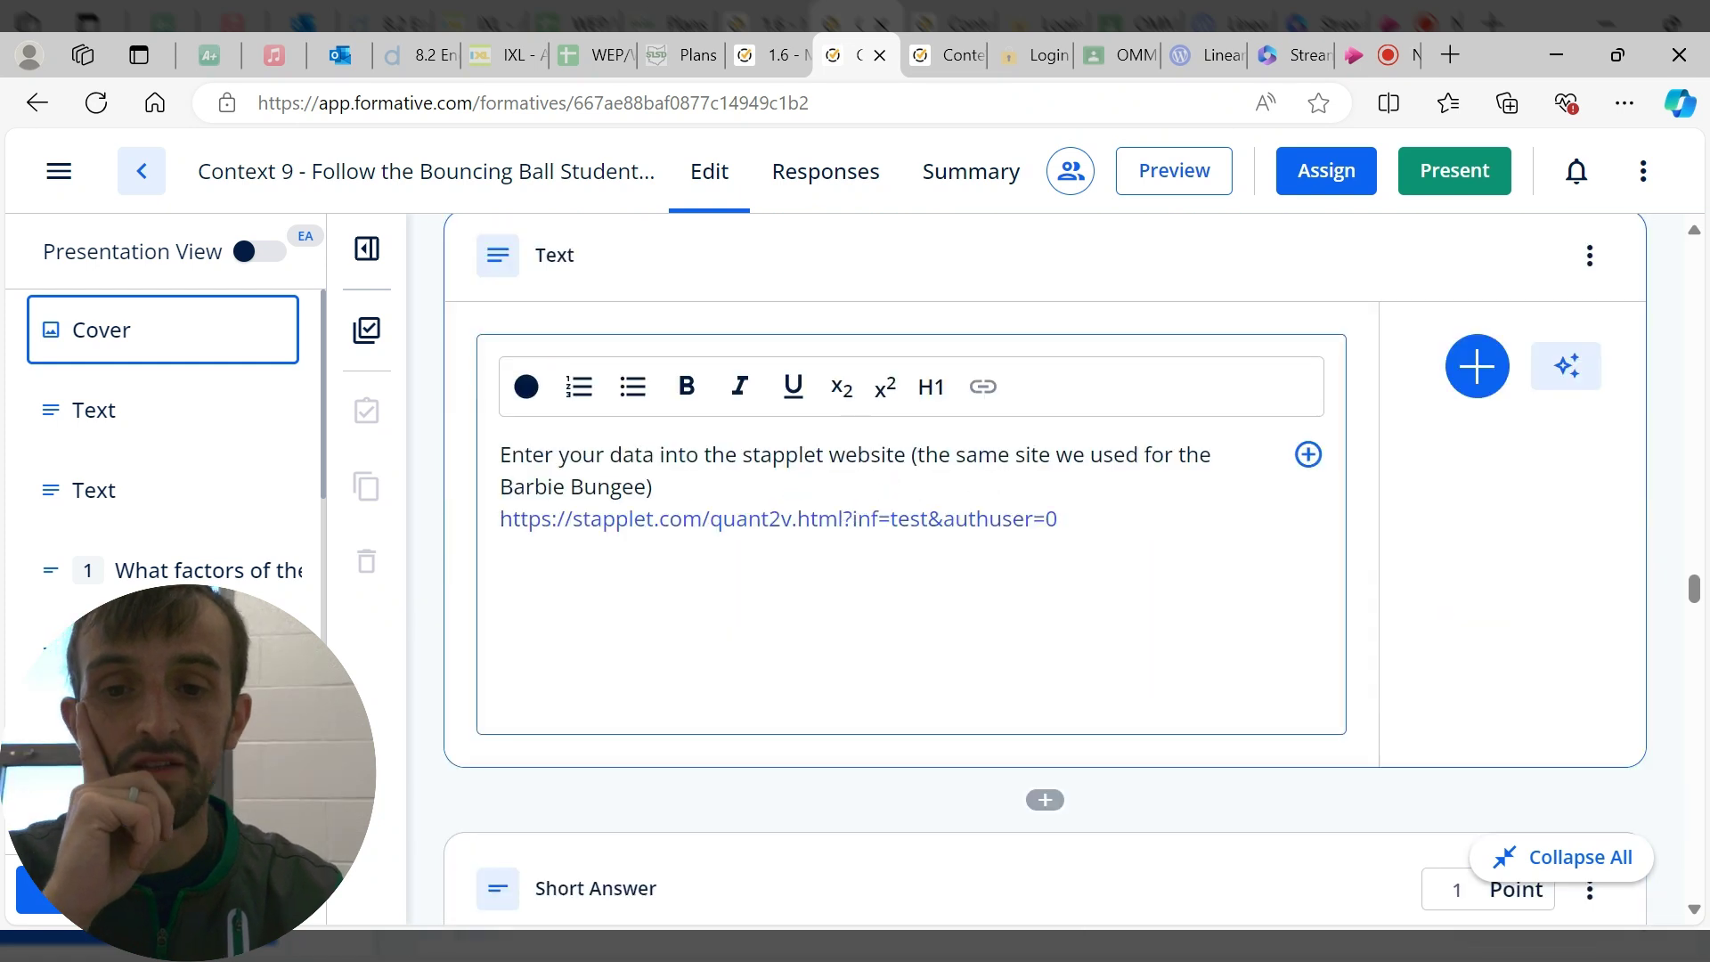
pyautogui.scroll(-4, 629, 522)
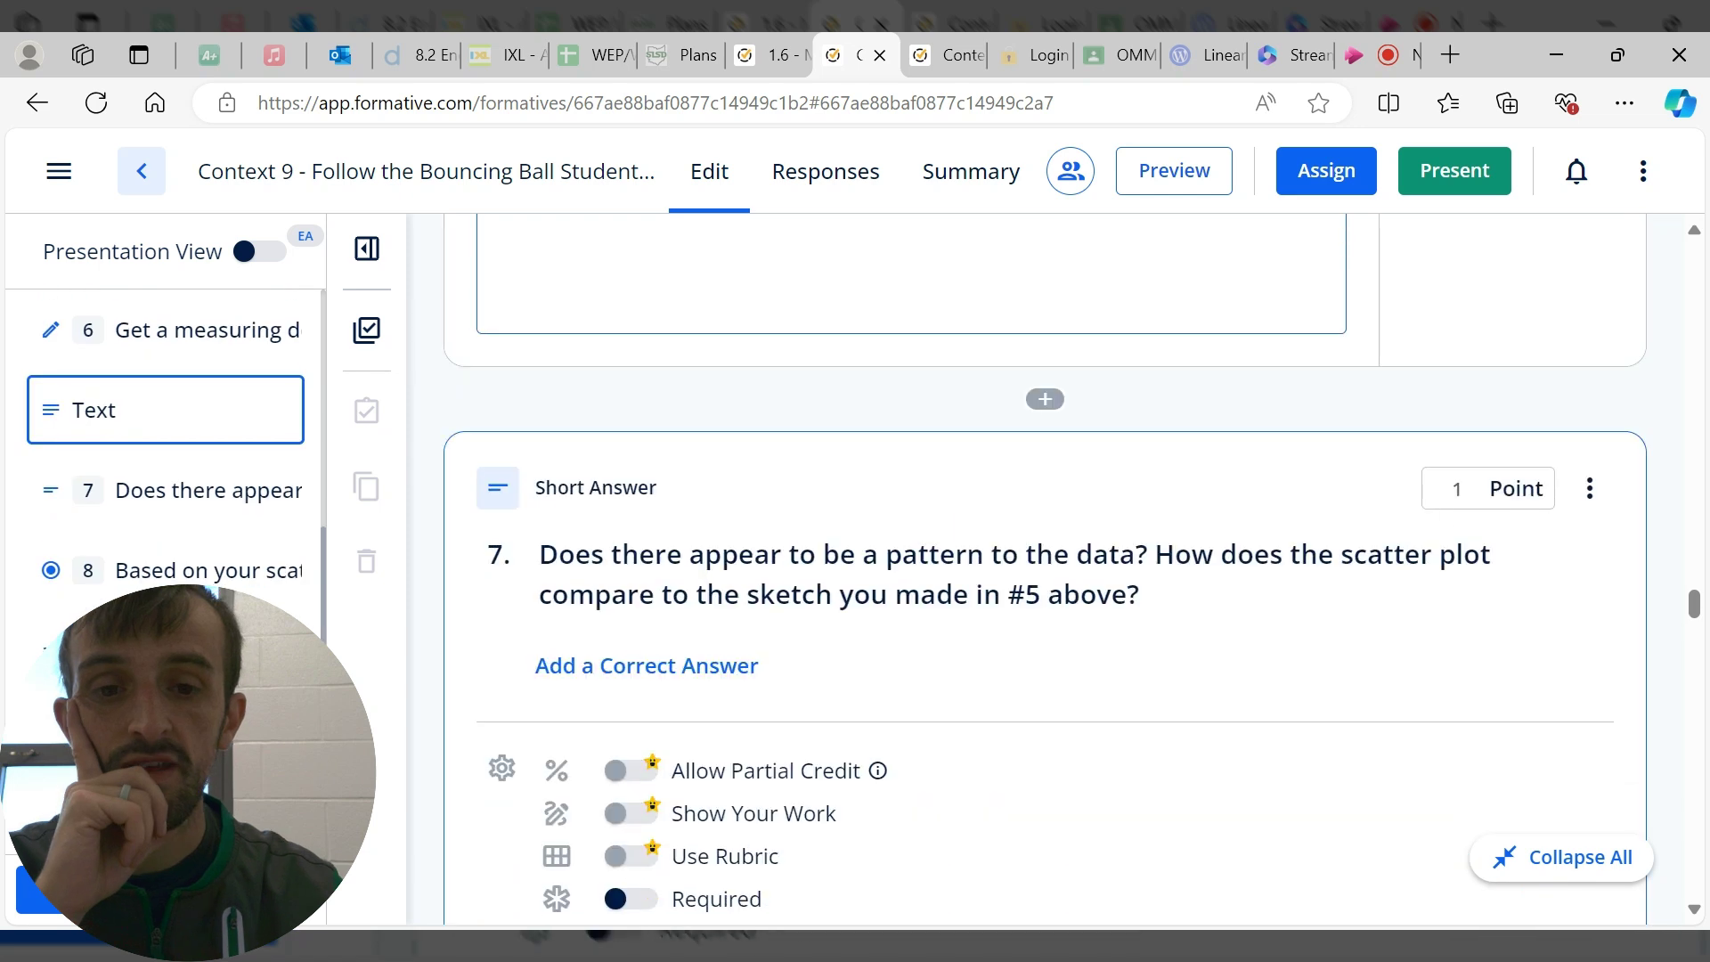
pyautogui.scroll(-3, 961, 523)
pyautogui.scroll(14, 962, 522)
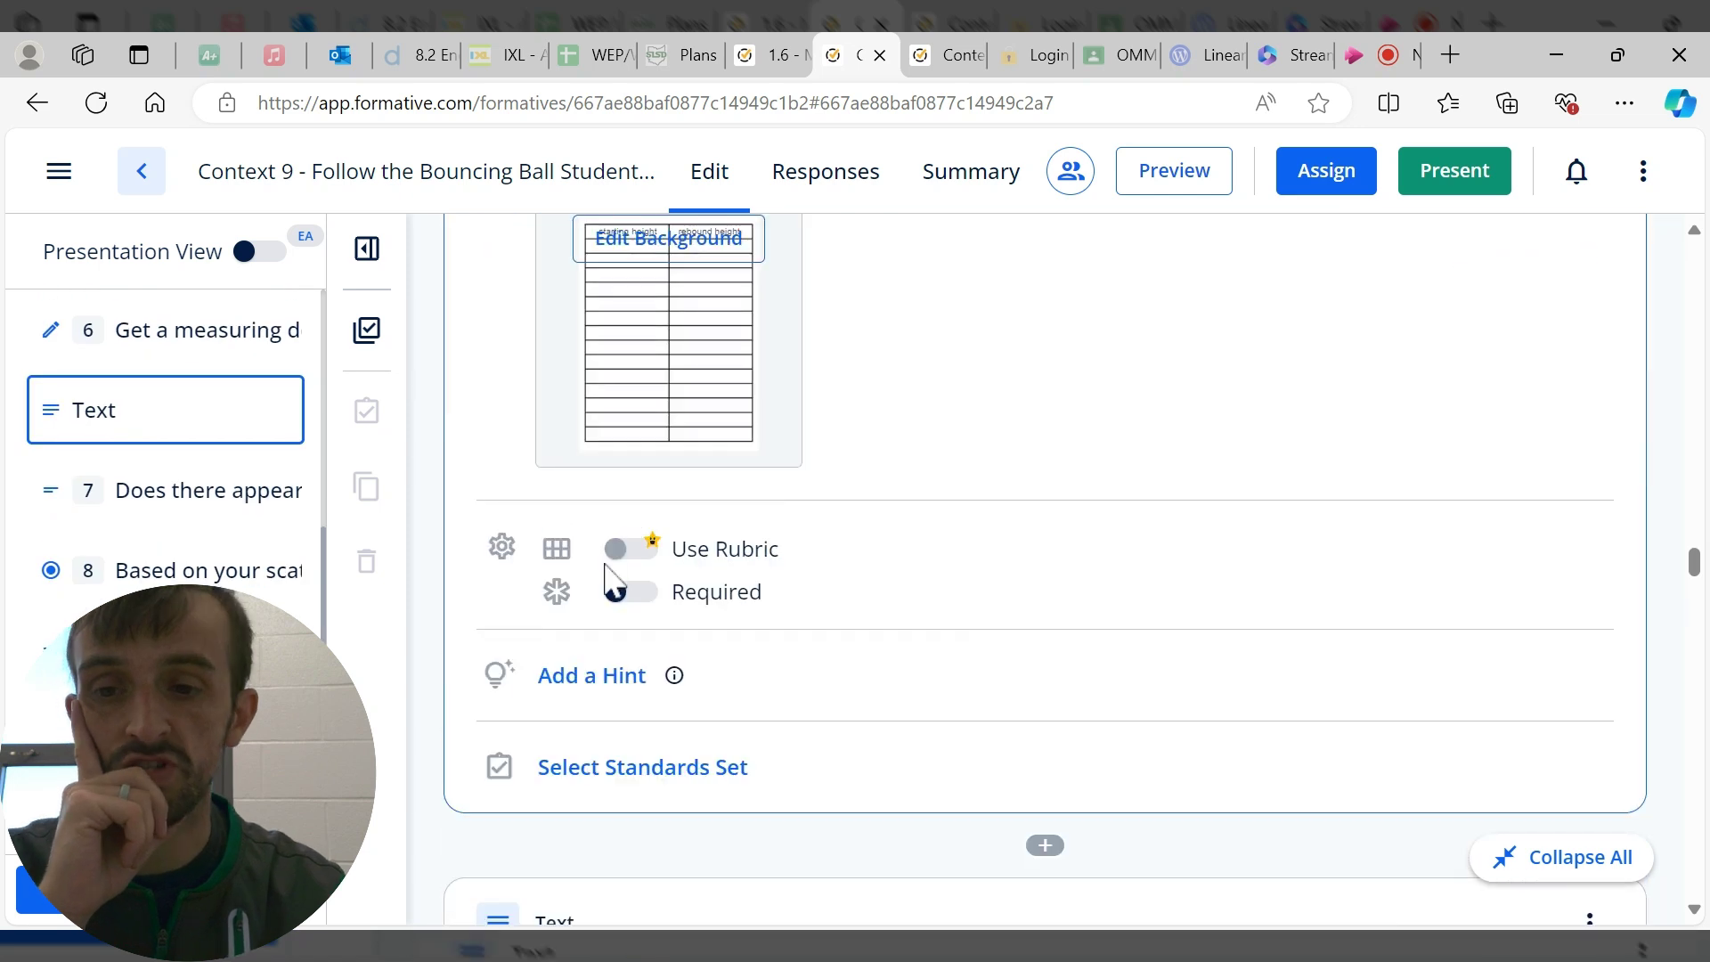
pyautogui.scroll(2, 605, 577)
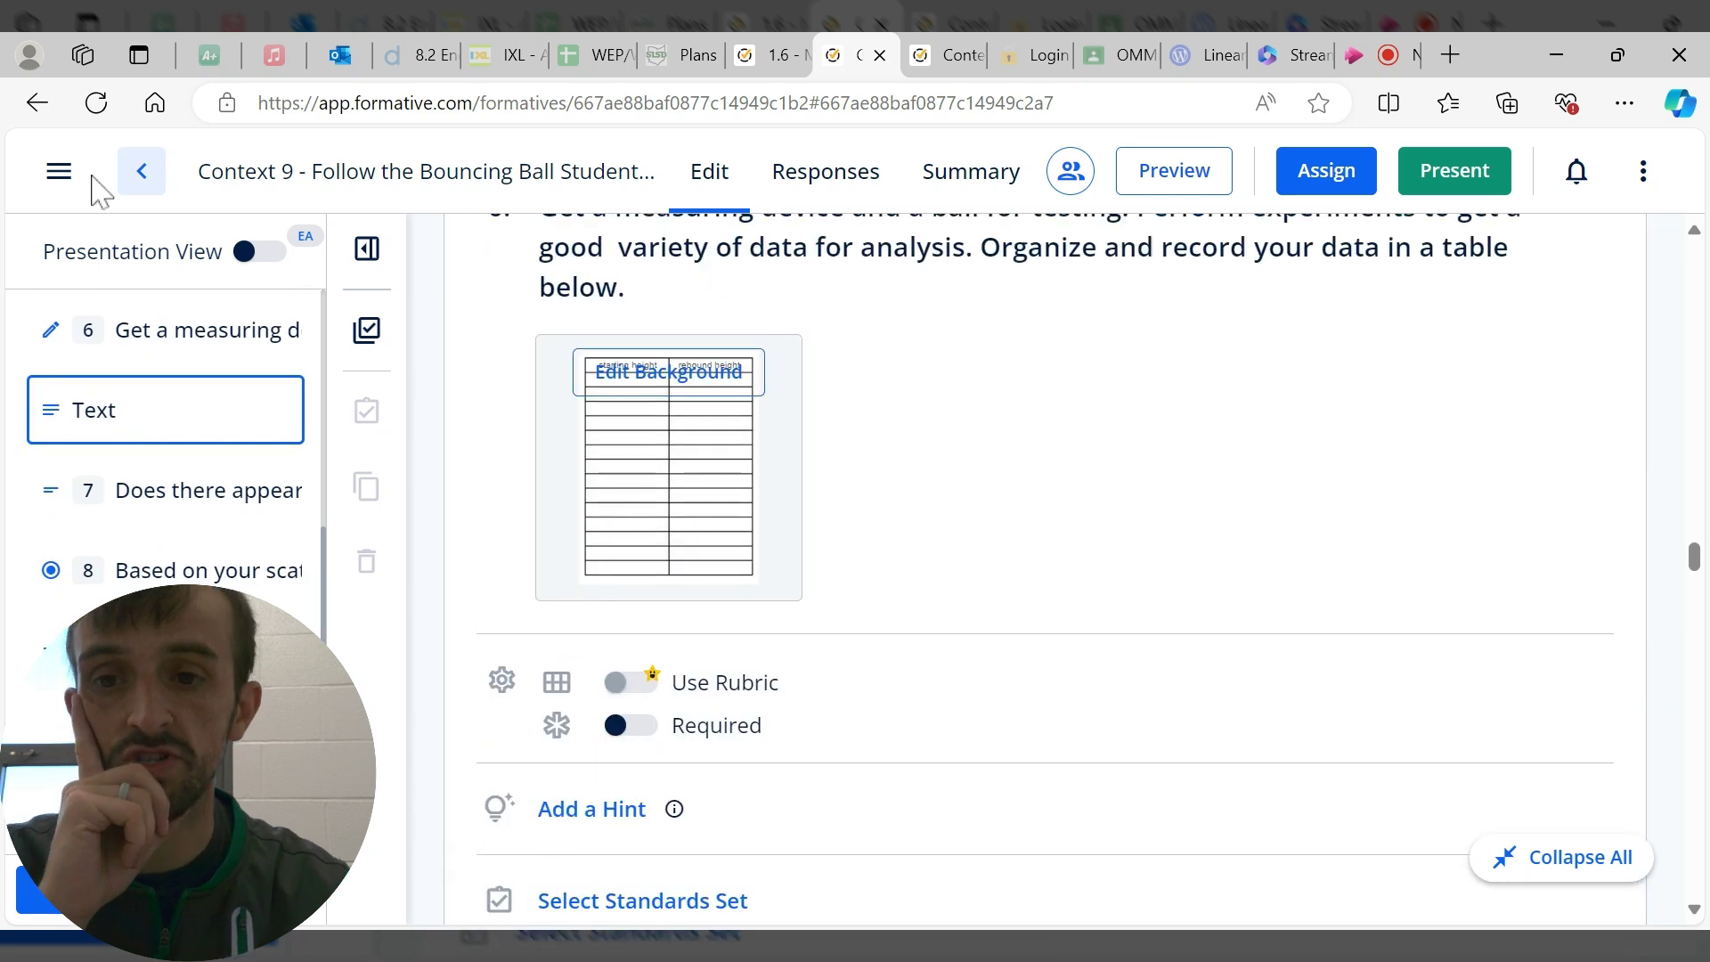
pyautogui.scroll(-3, 774, 507)
# - Go up to the MMR folder and look inside the Theme 7 and Theme 5 & 6 folders
pyautogui.click(153, 178)
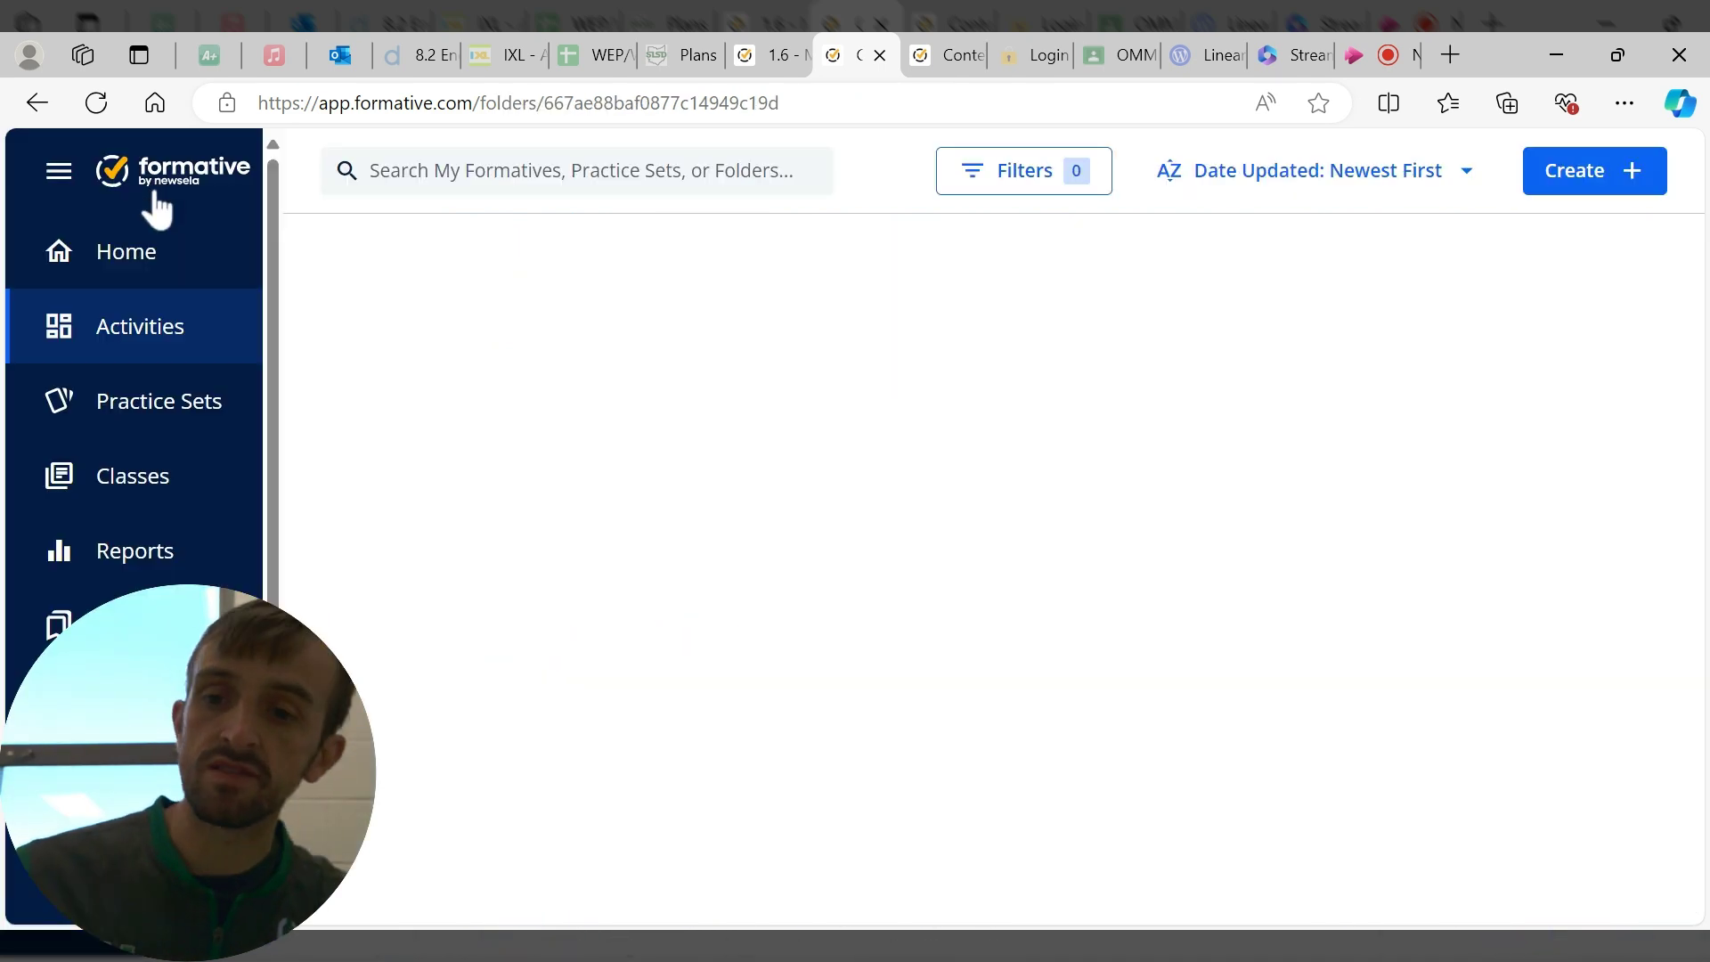
pyautogui.click(509, 354)
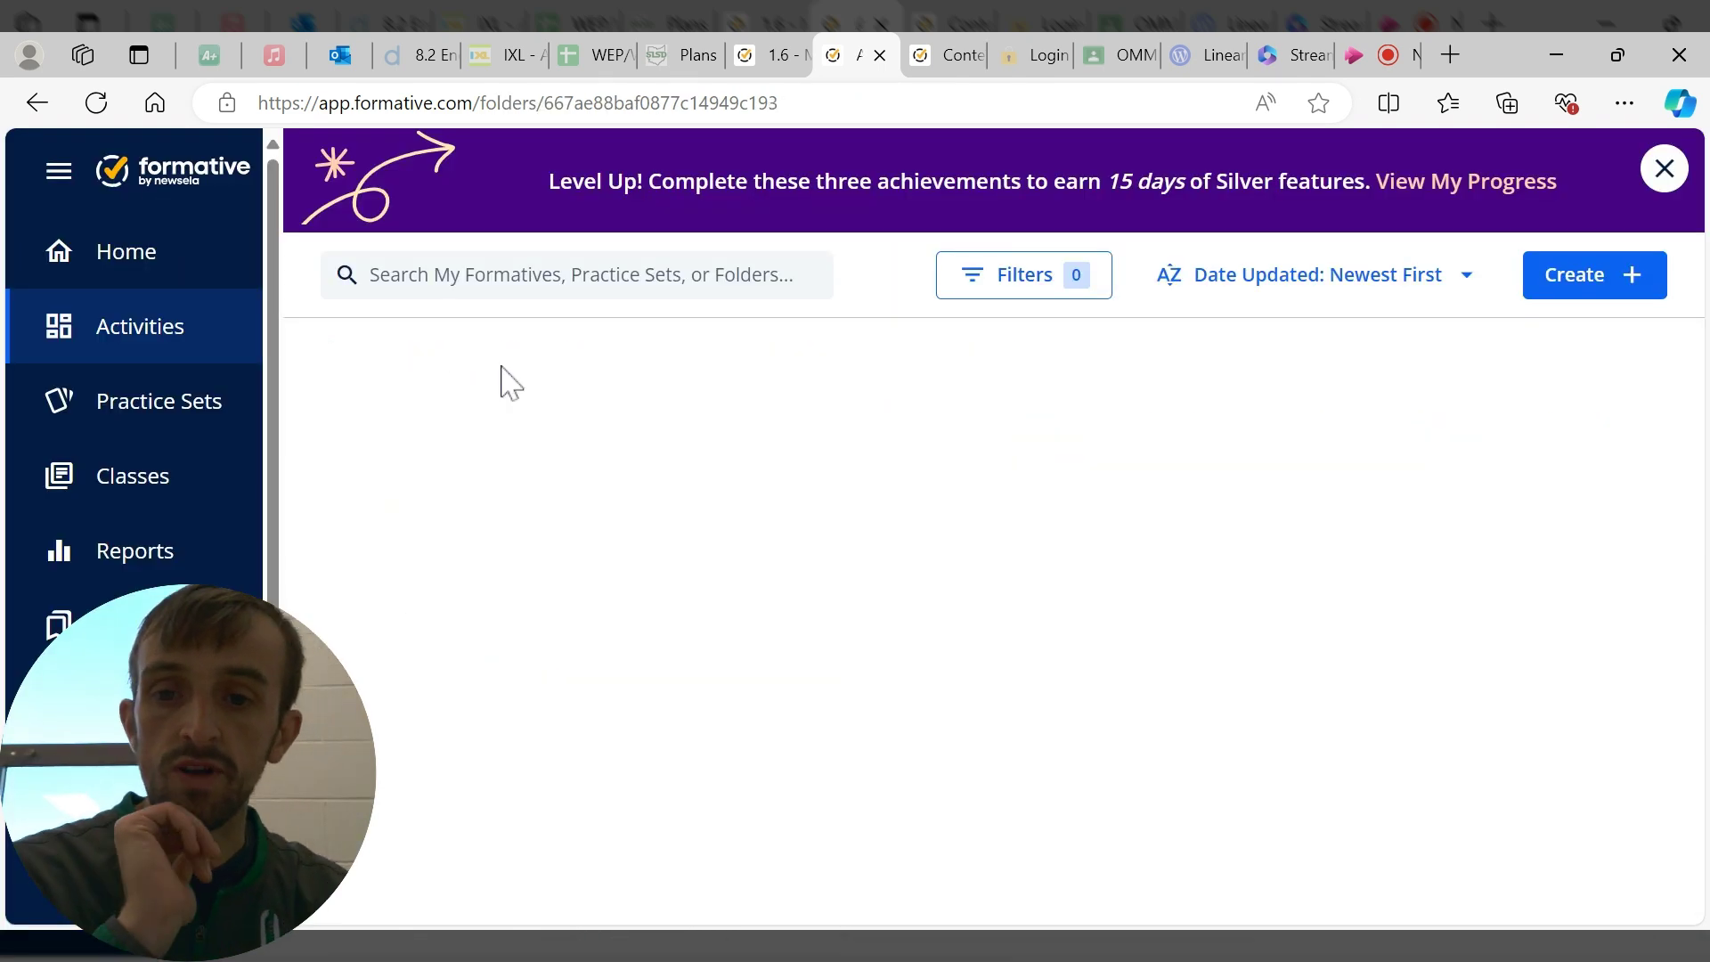
pyautogui.scroll(-2, 470, 650)
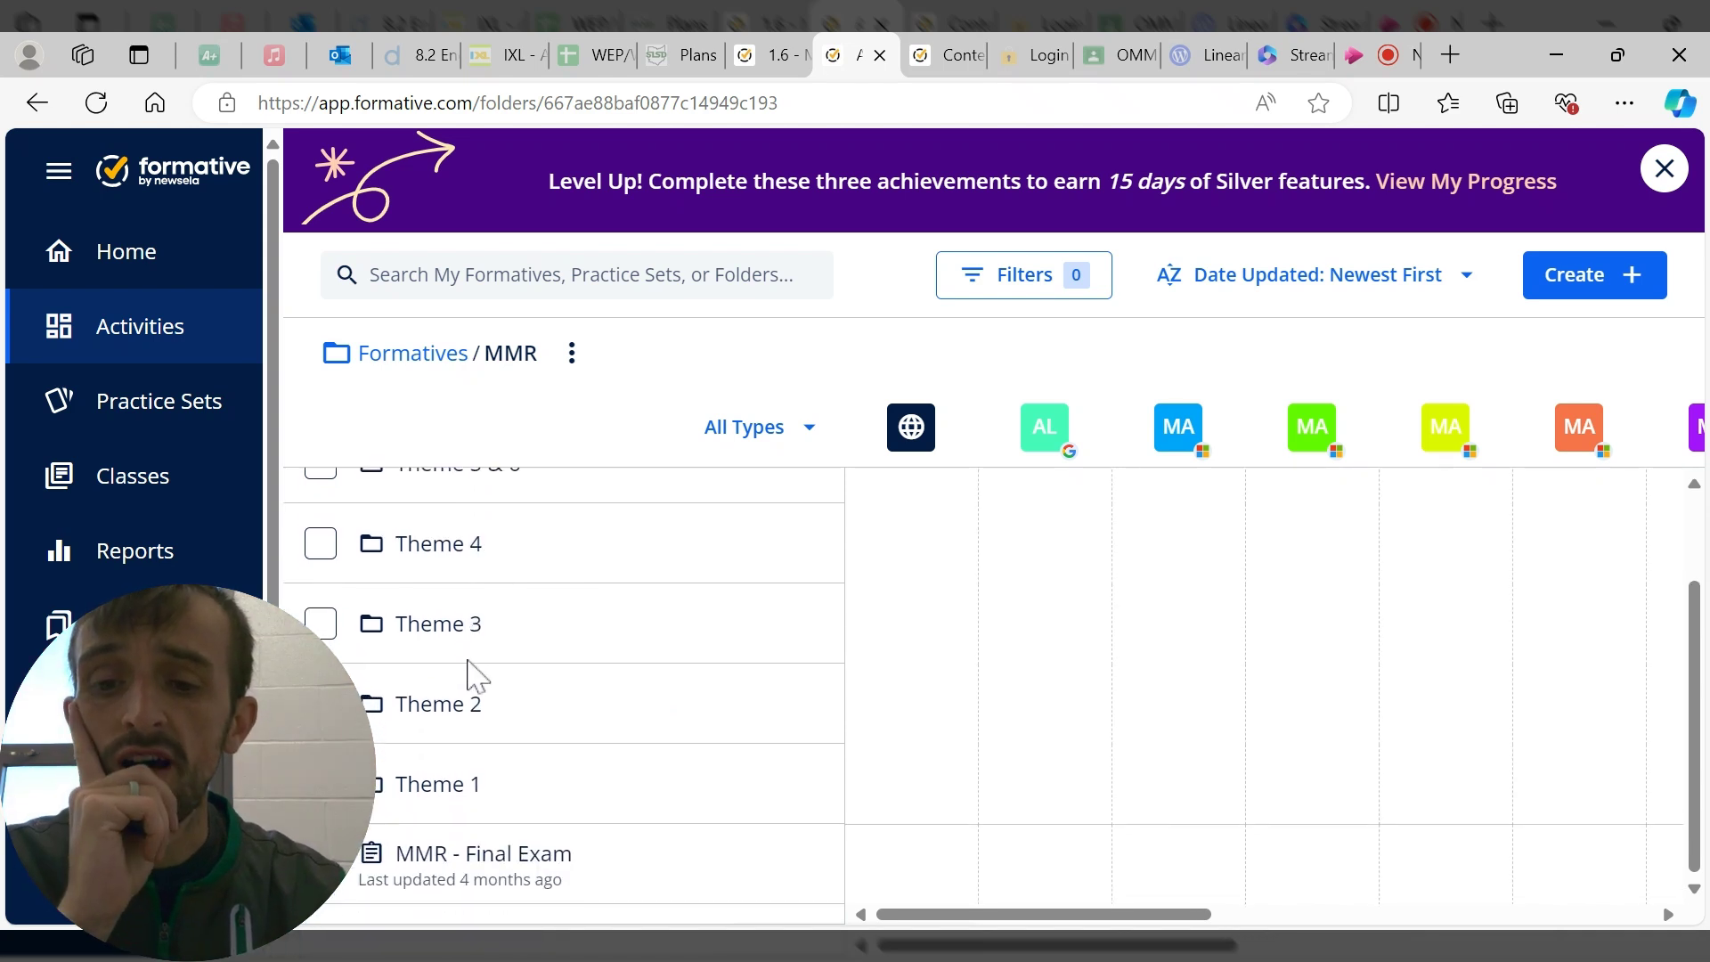
pyautogui.scroll(2, 469, 676)
pyautogui.scroll(-2, 485, 686)
pyautogui.scroll(2, 481, 681)
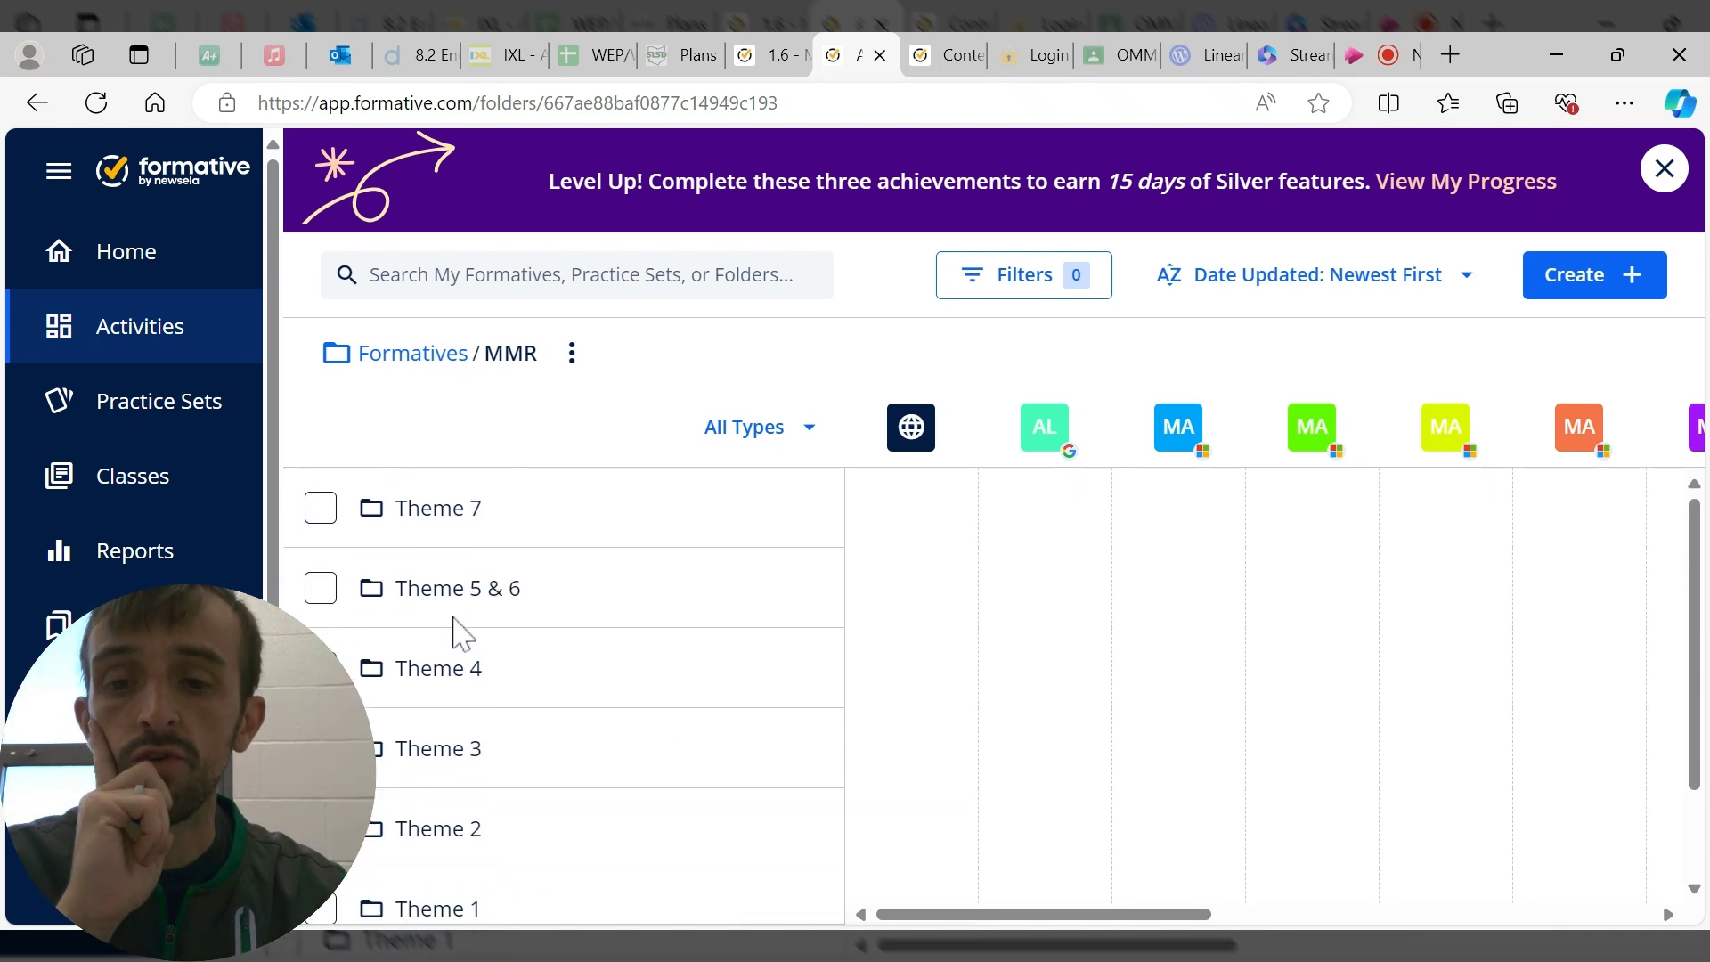
pyautogui.click(458, 521)
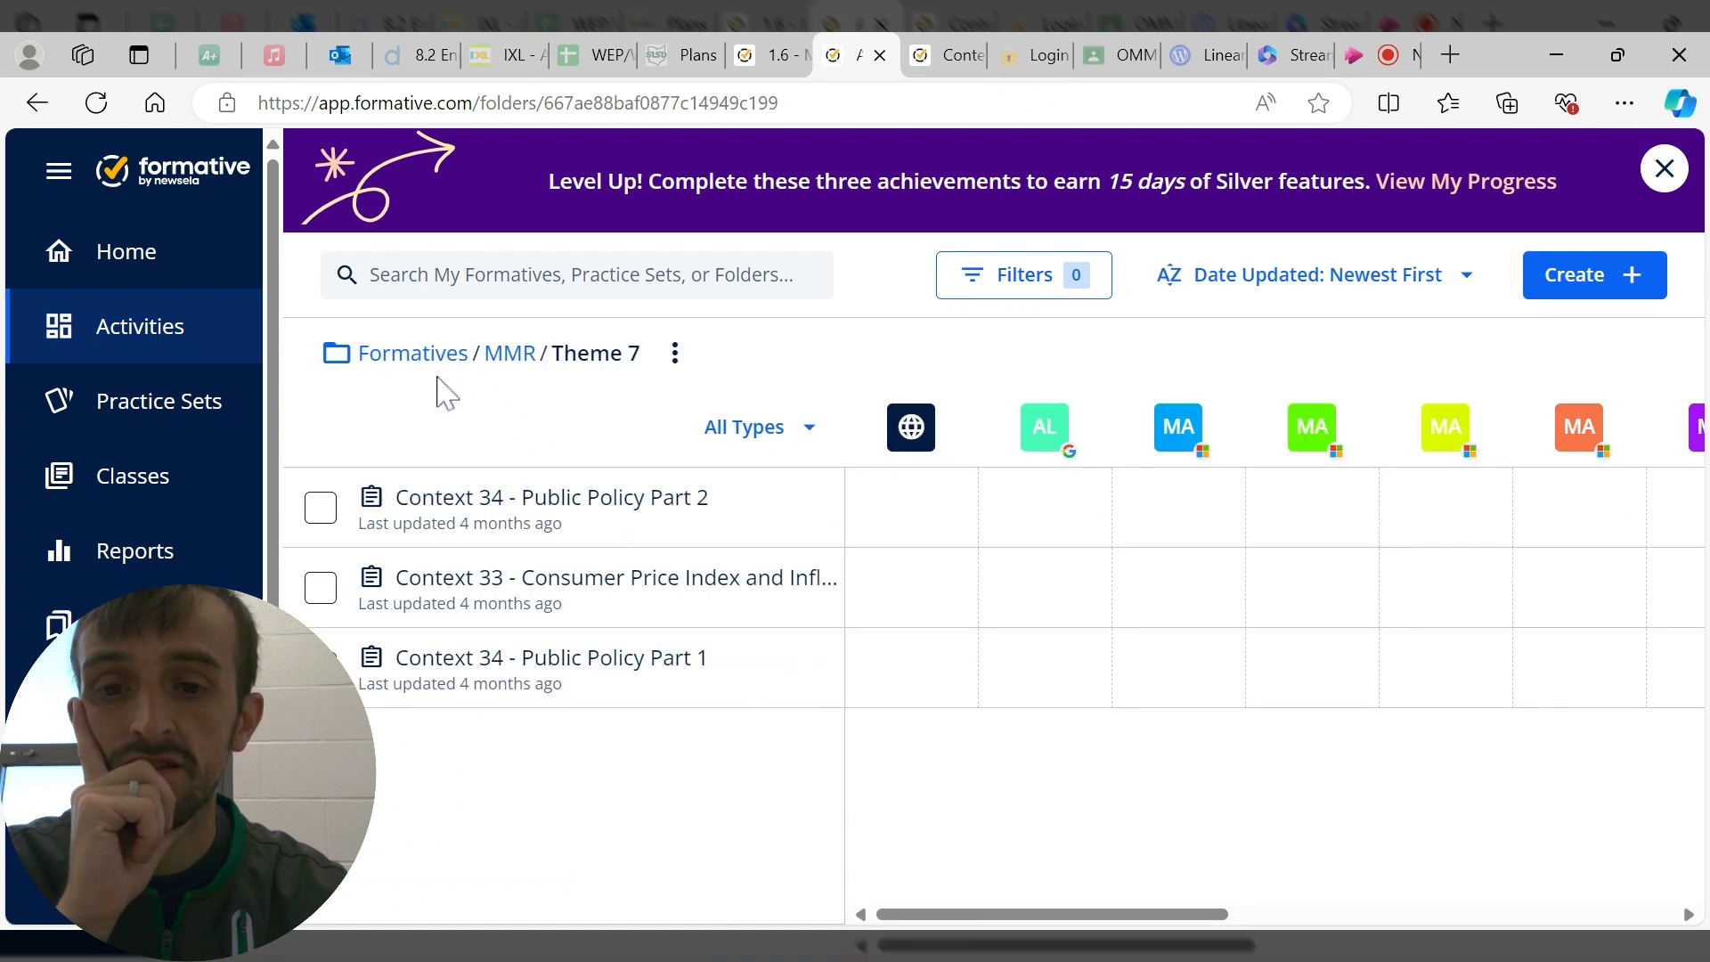
pyautogui.click(495, 356)
pyautogui.click(448, 591)
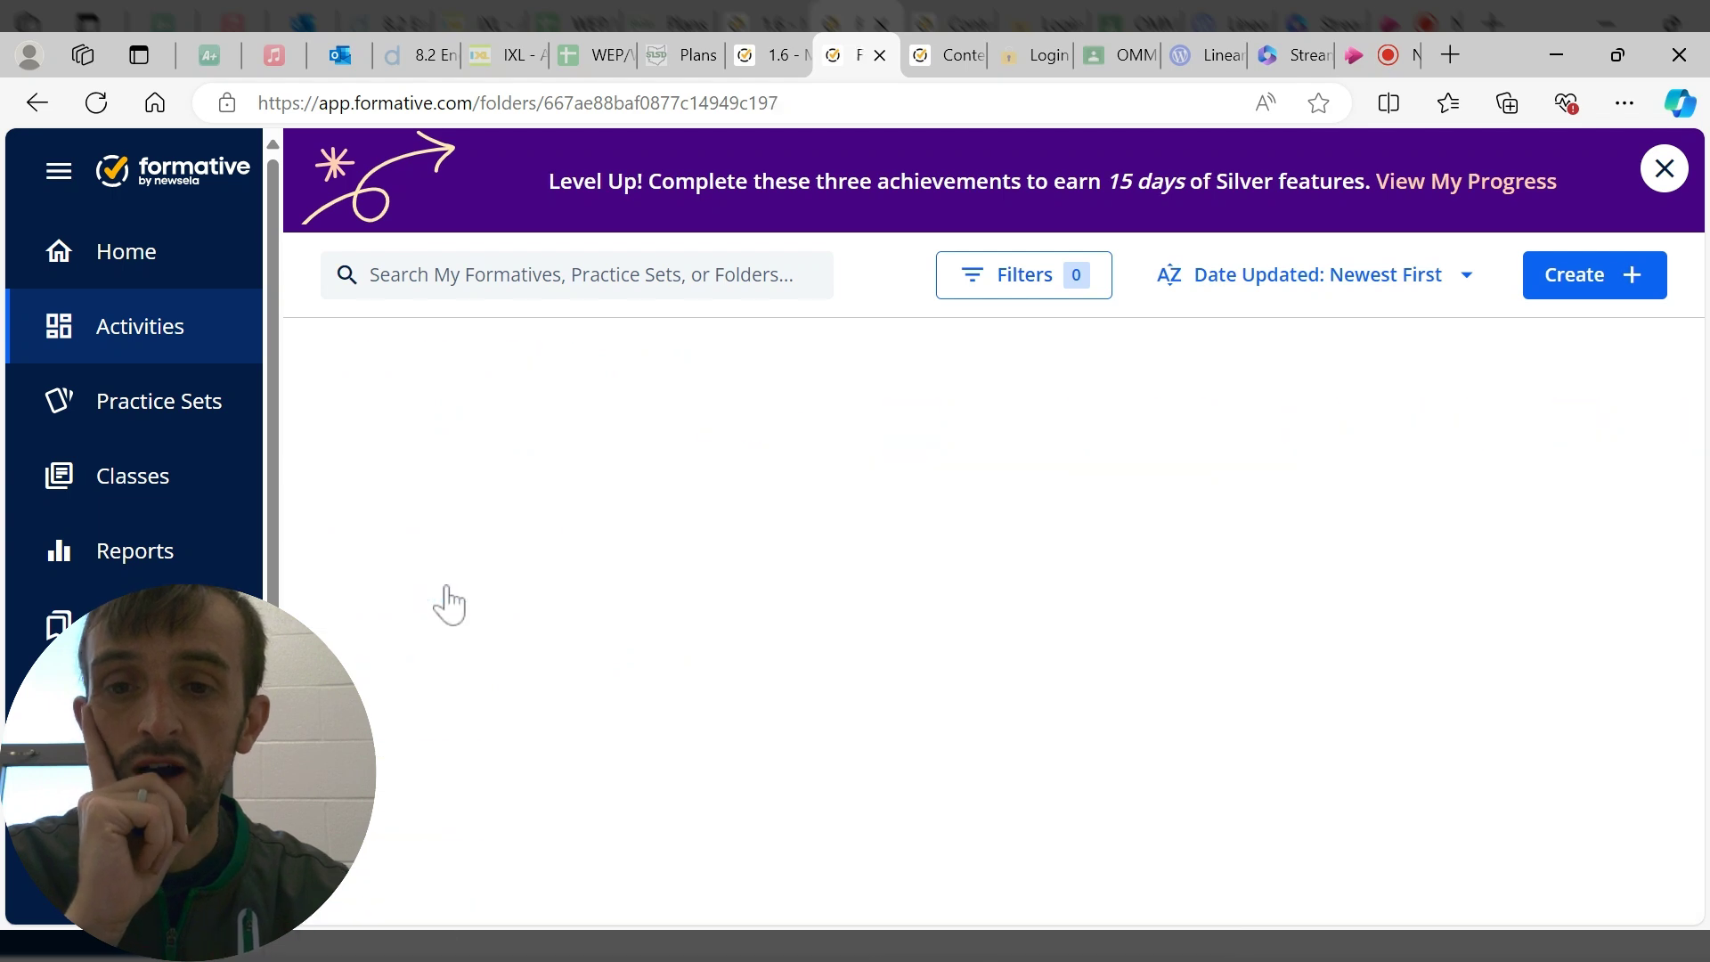
pyautogui.scroll(-1, 691, 570)
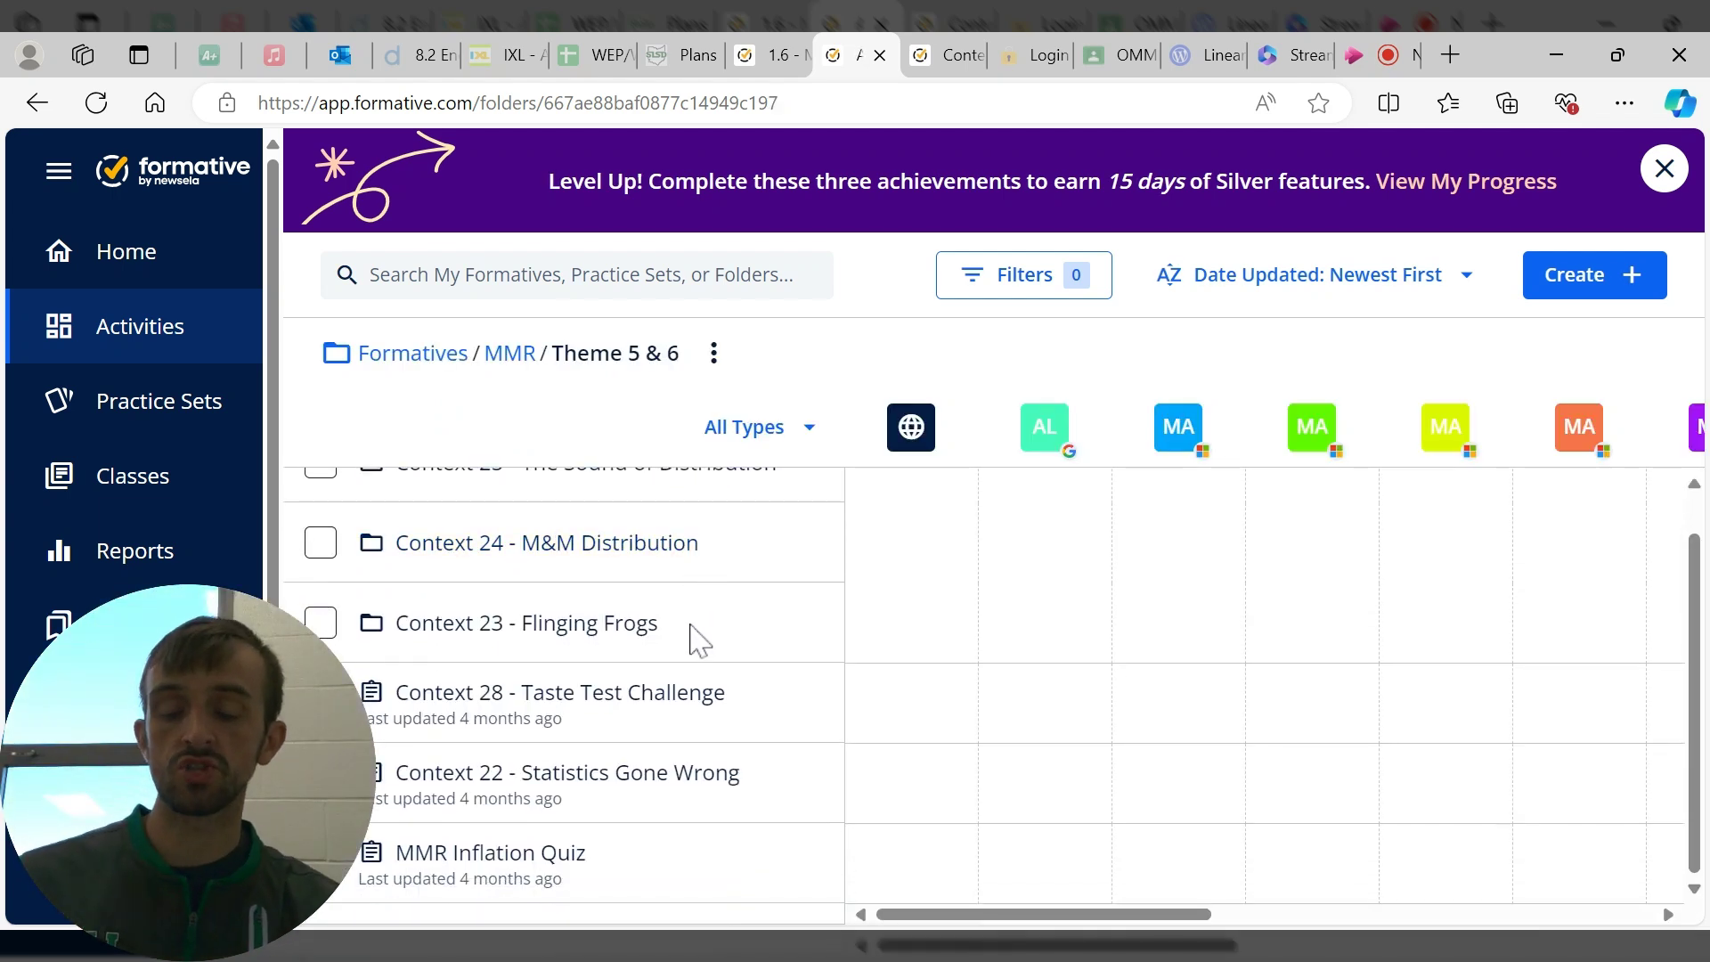
pyautogui.scroll(1, 641, 649)
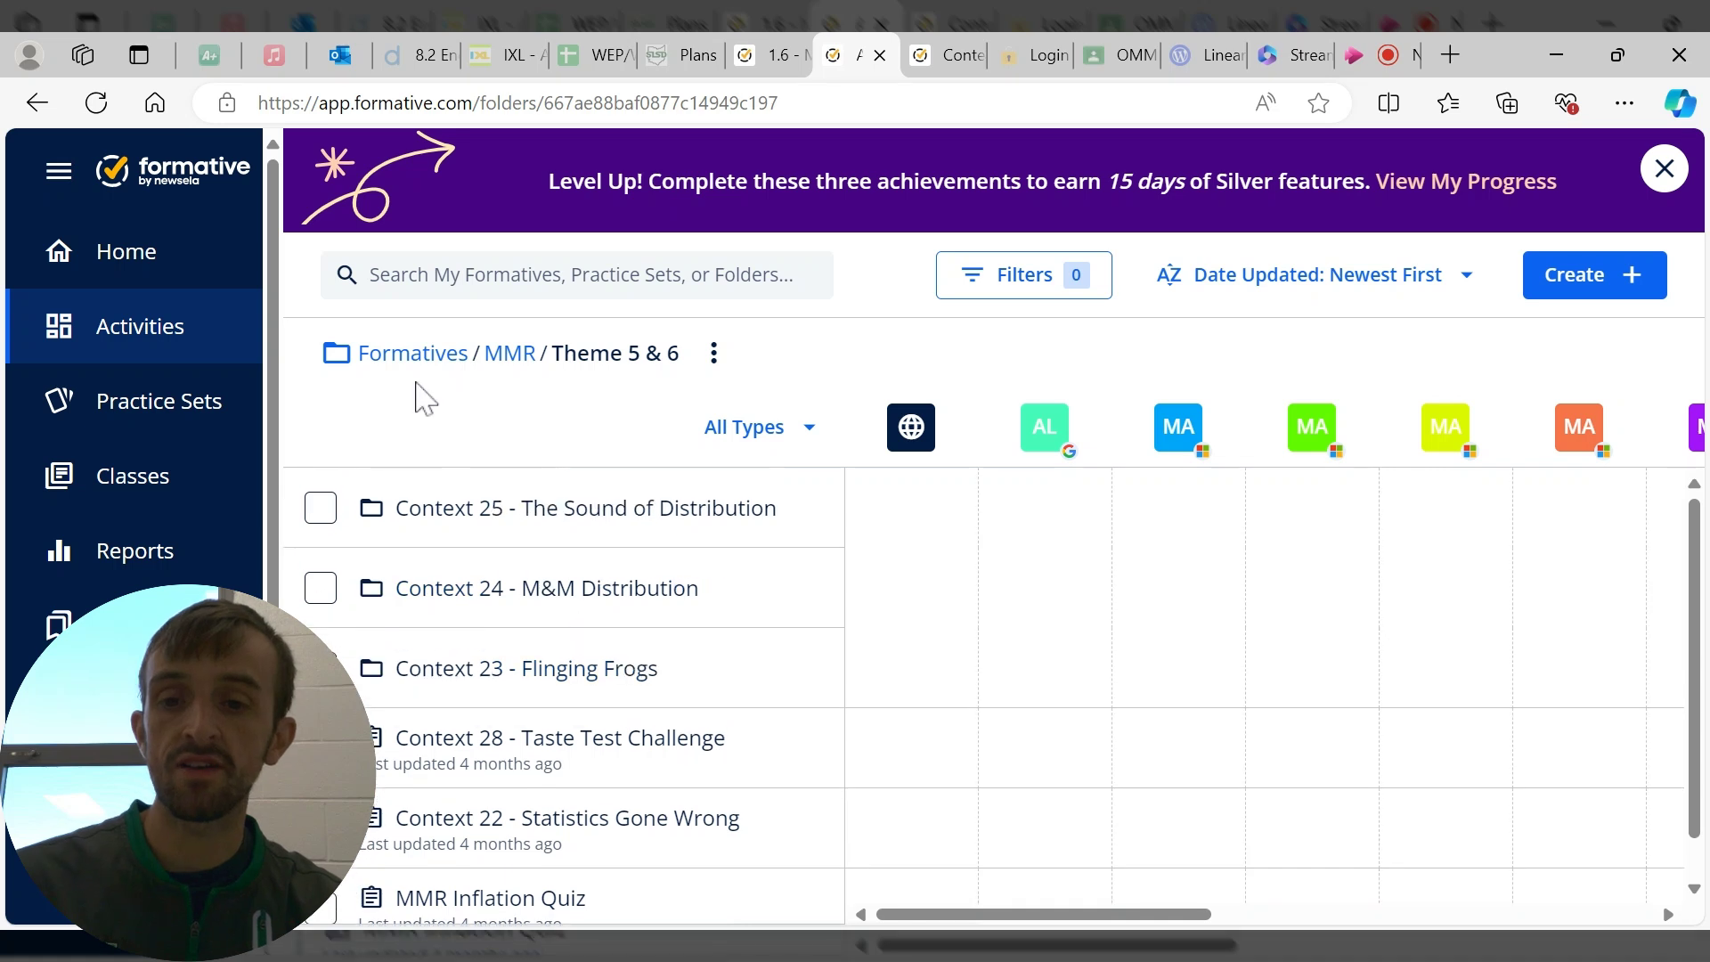
# - Check the Theme 4 folder, then open Context 15 - The Cost of College from Theme 3
pyautogui.click(504, 354)
pyautogui.scroll(-2, 461, 657)
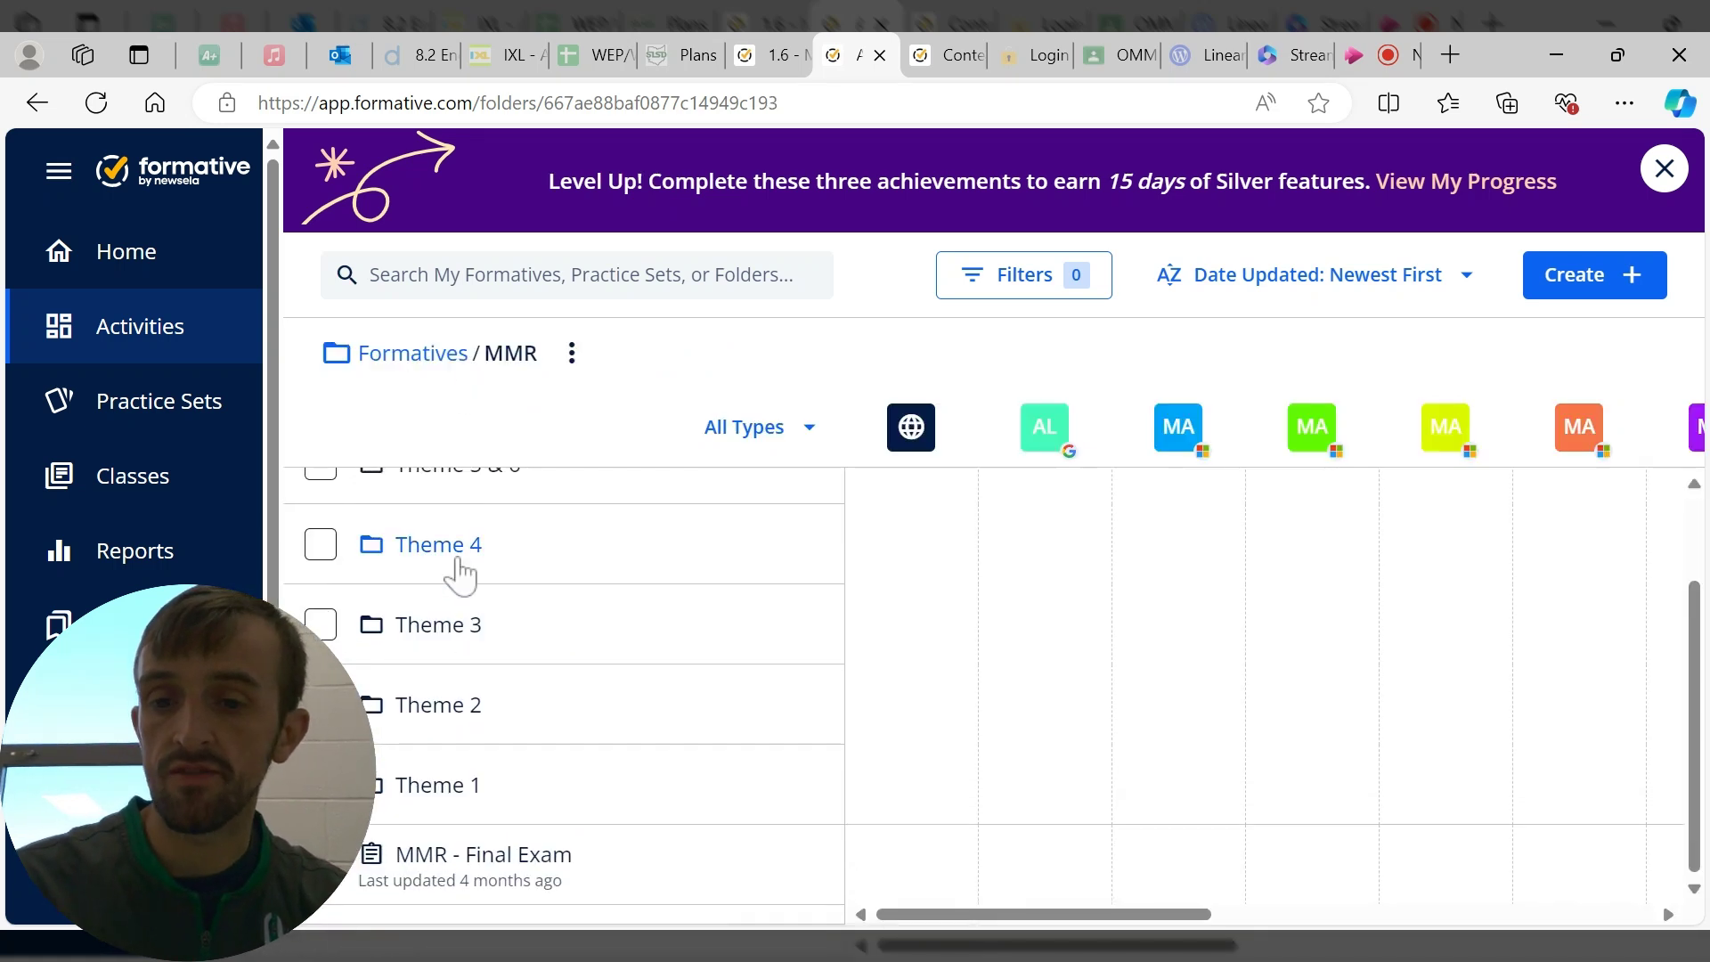
pyautogui.click(460, 570)
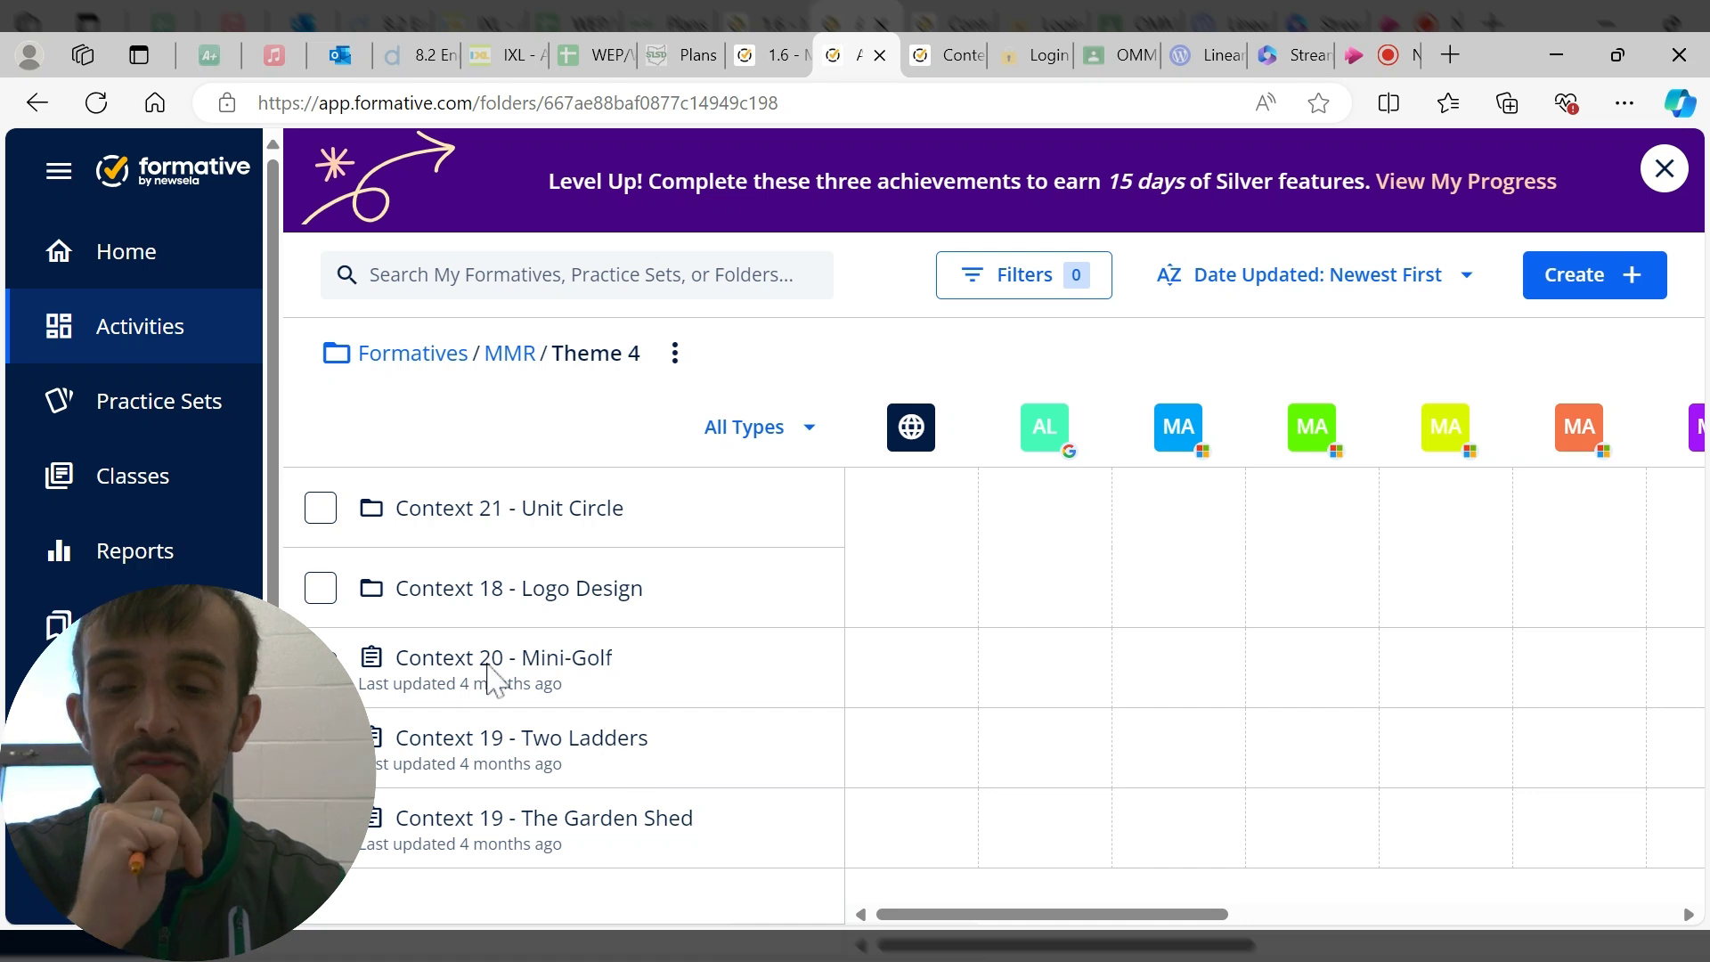
pyautogui.click(514, 367)
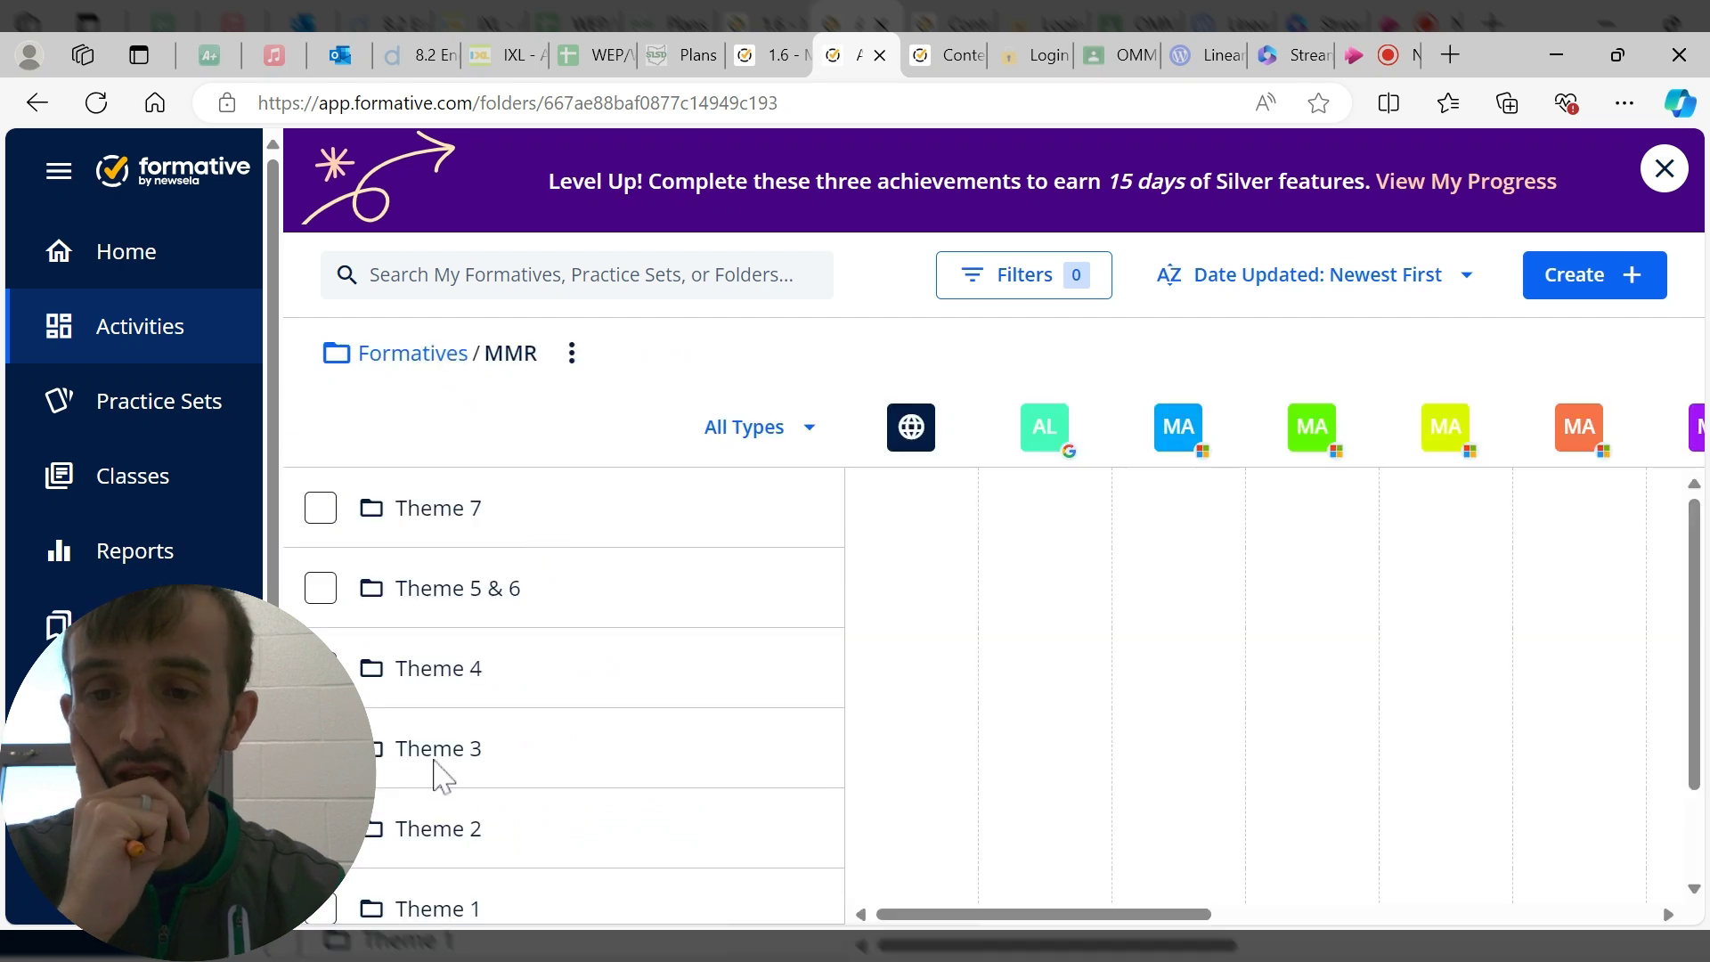
pyautogui.scroll(-1, 445, 757)
pyautogui.click(459, 648)
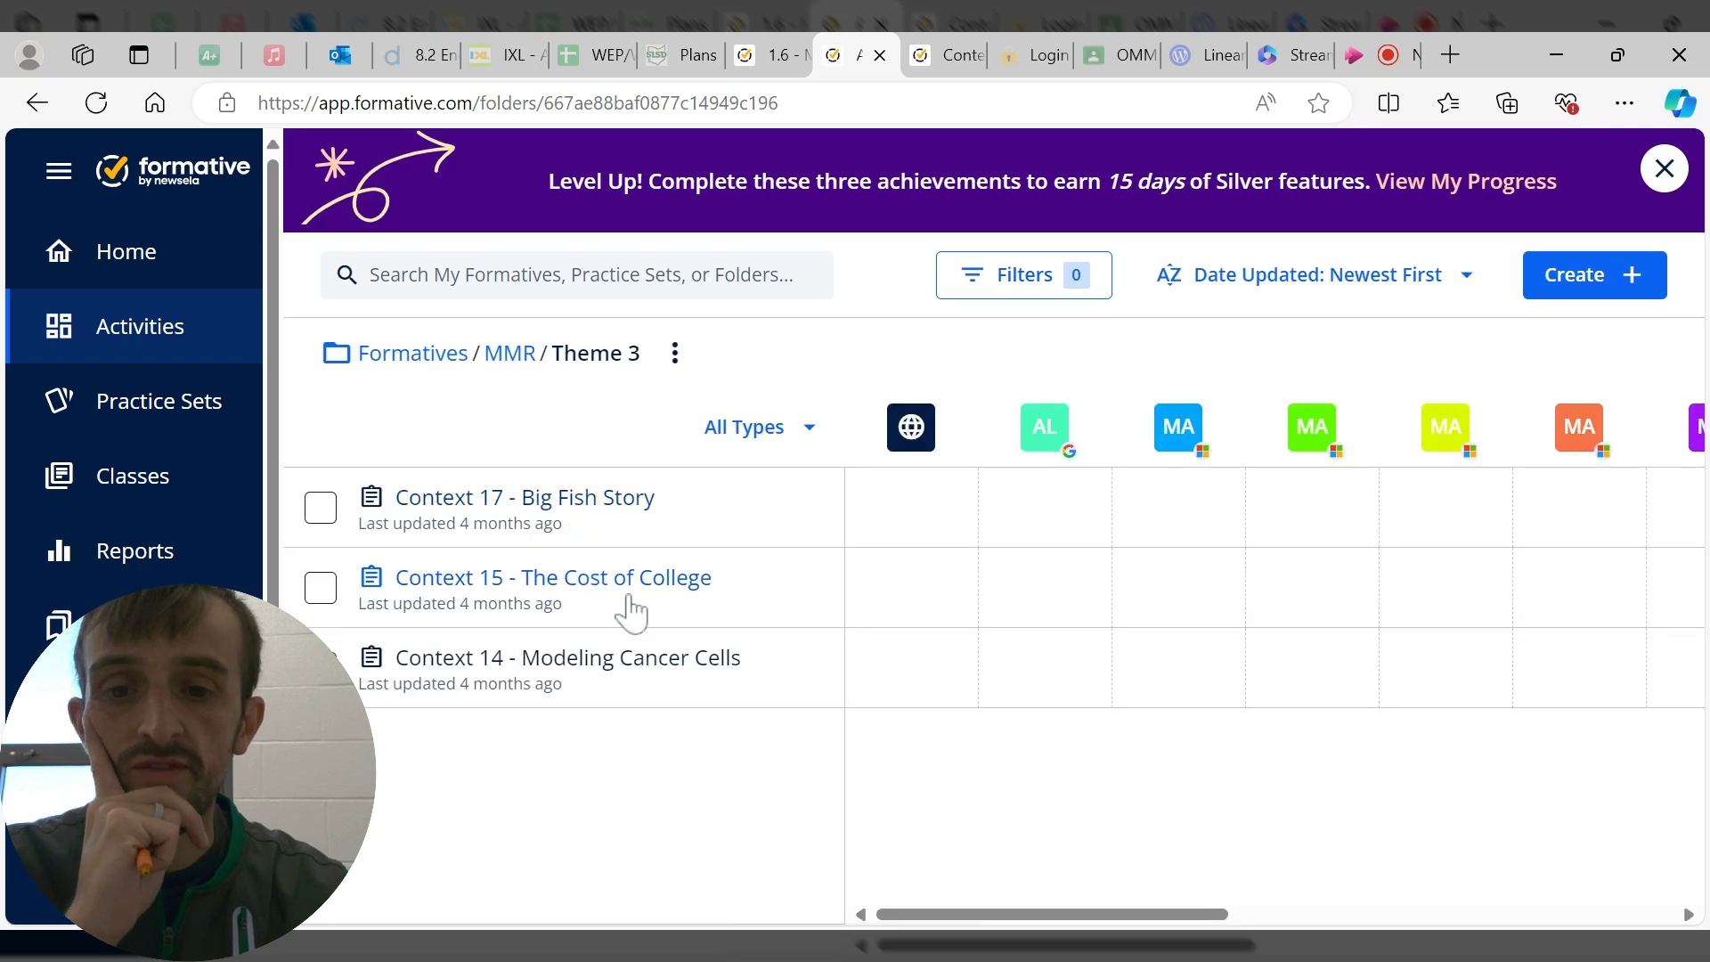
pyautogui.click(584, 581)
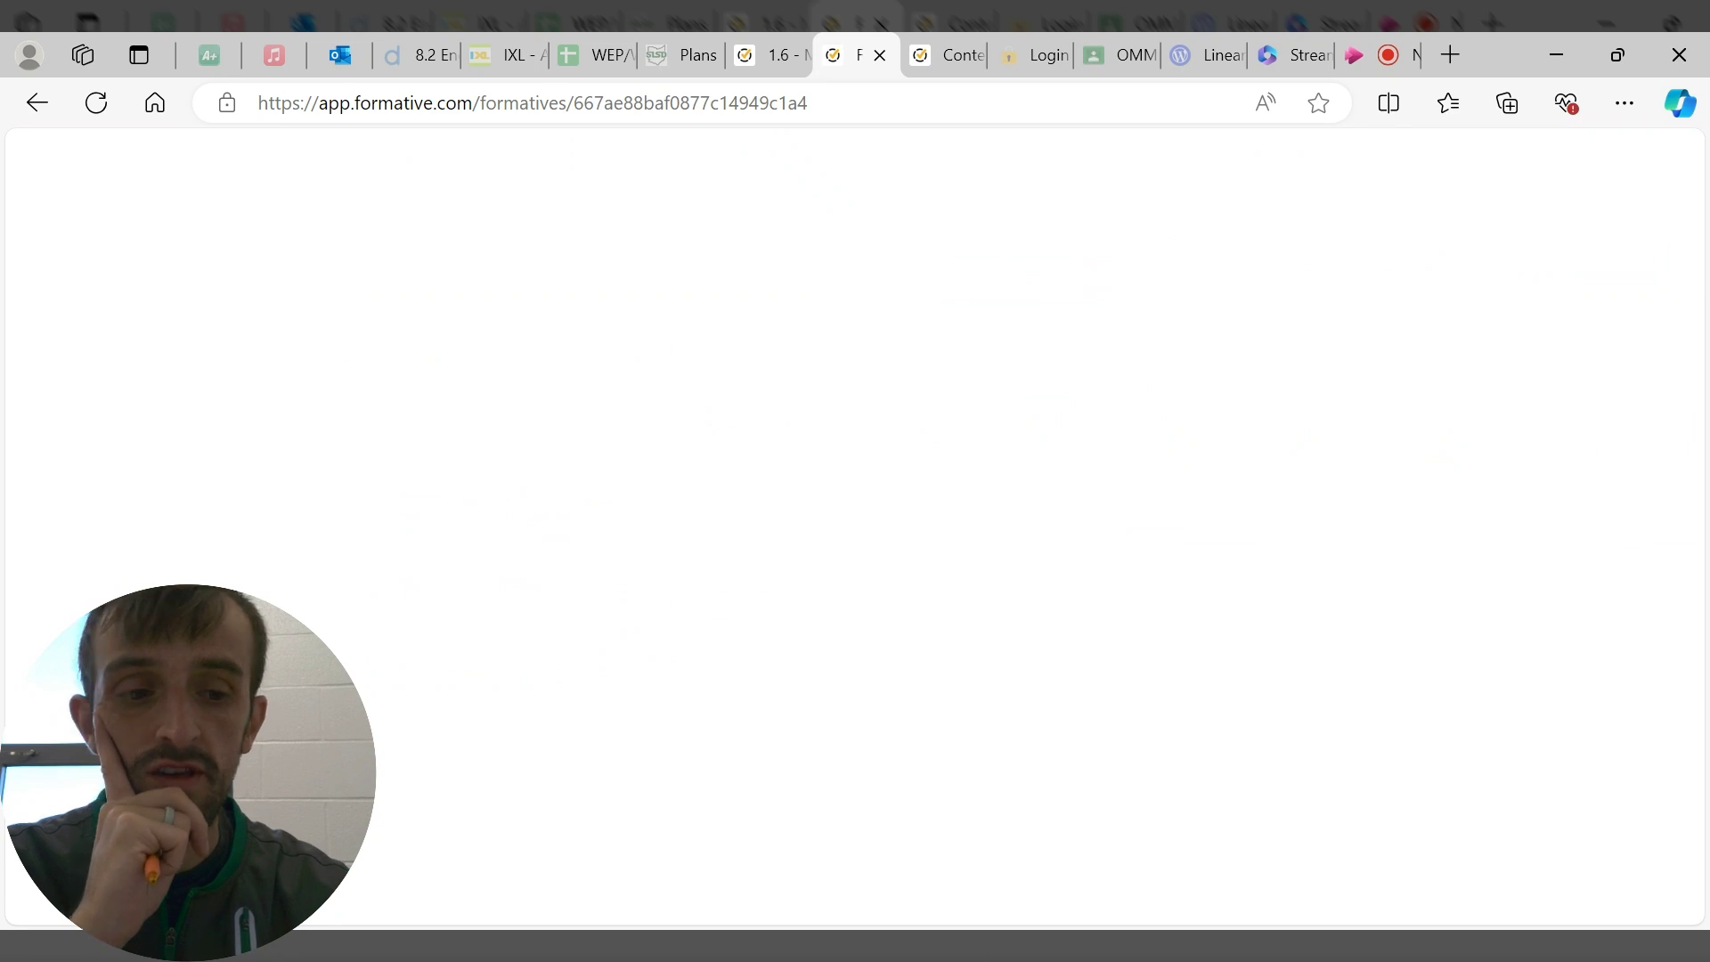
# - Scroll the Context 15 editor past its Student Decision Tree worksheet image
pyautogui.scroll(-6, 766, 569)
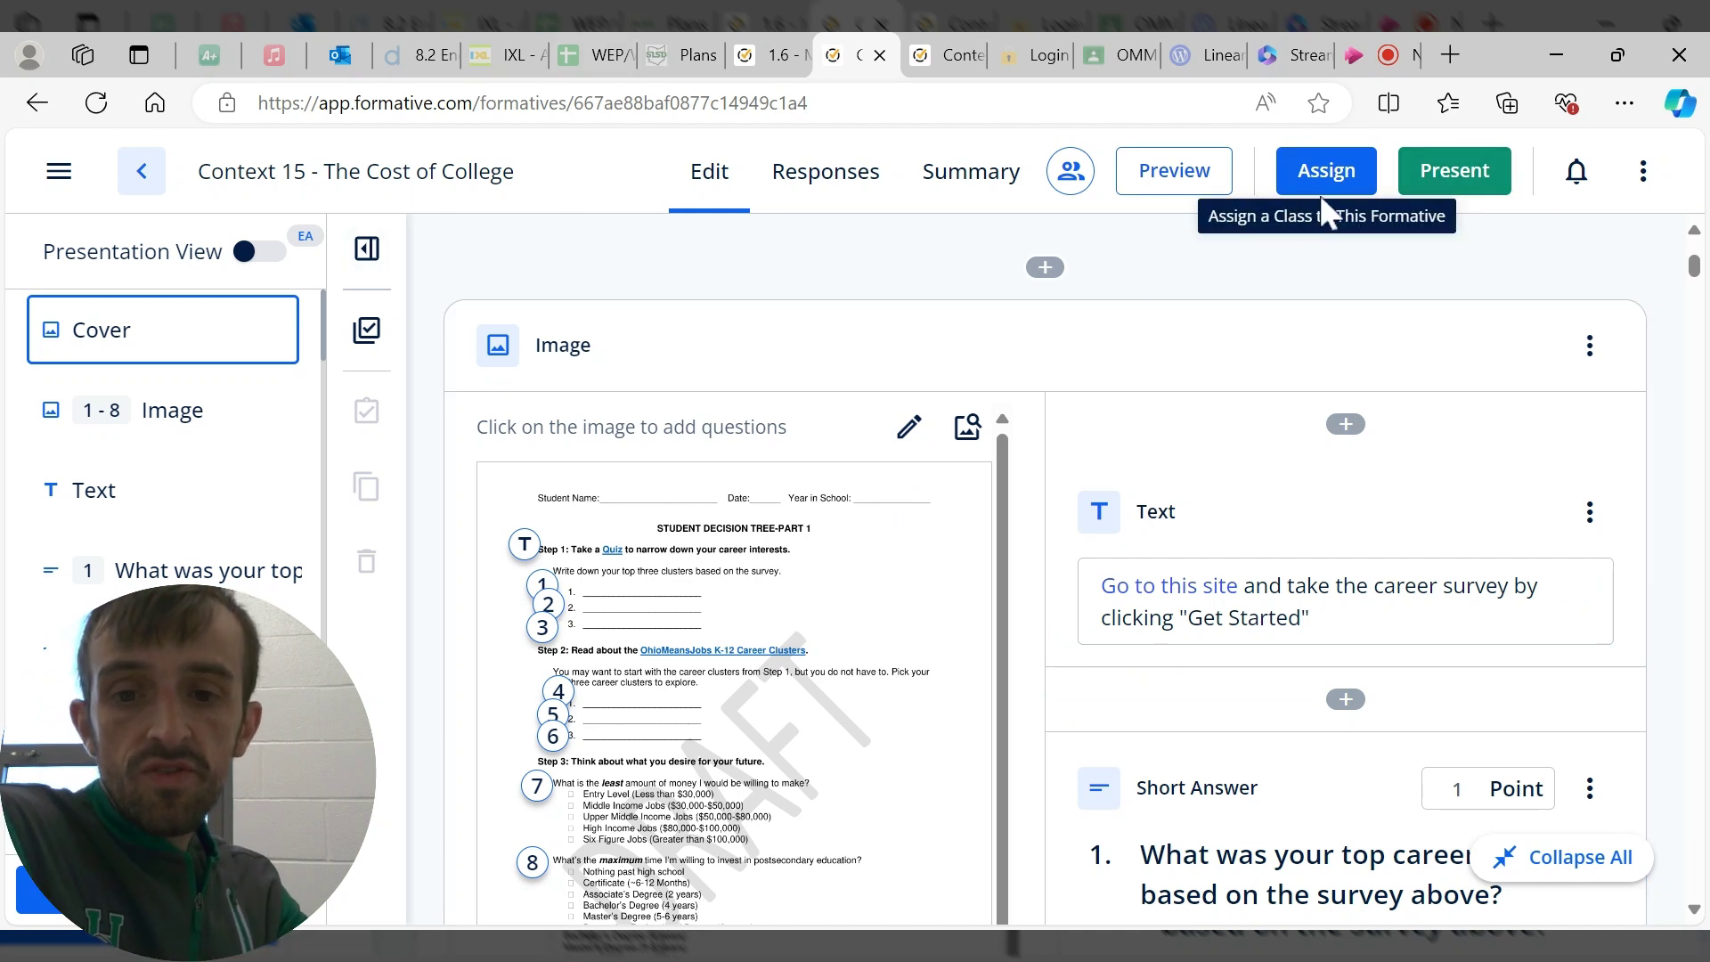
# - Open the Cost of College student preview in its own tab and start reading the questions
pyautogui.click(1150, 178)
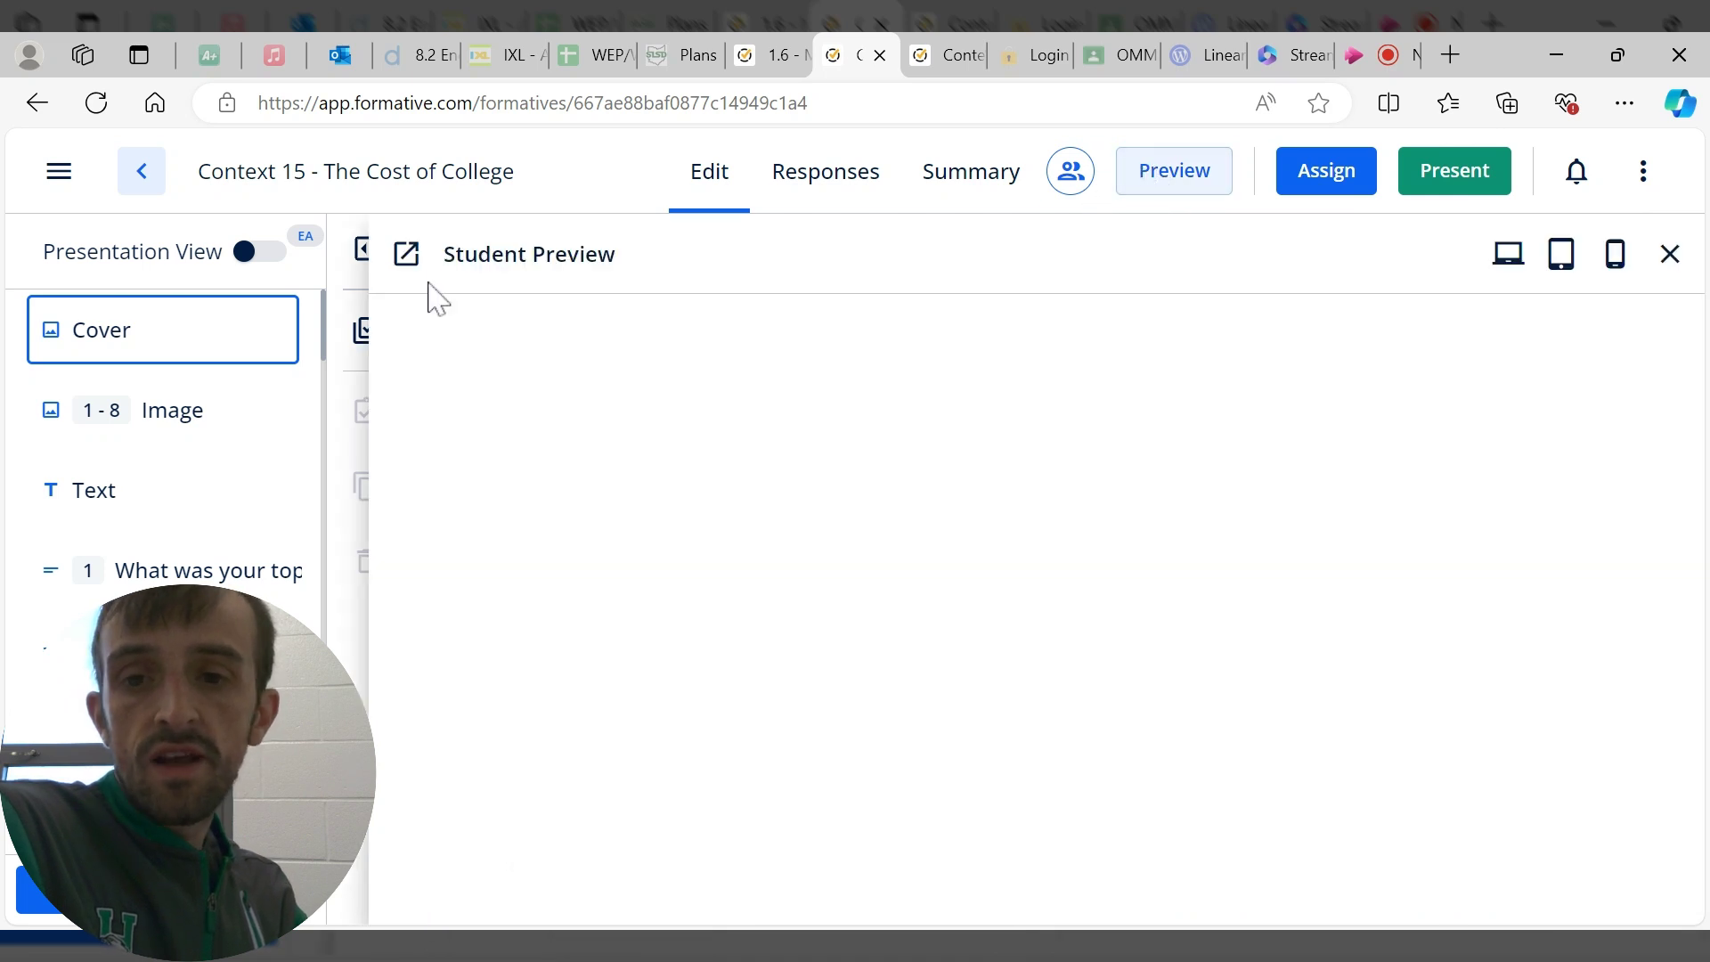
pyautogui.click(406, 254)
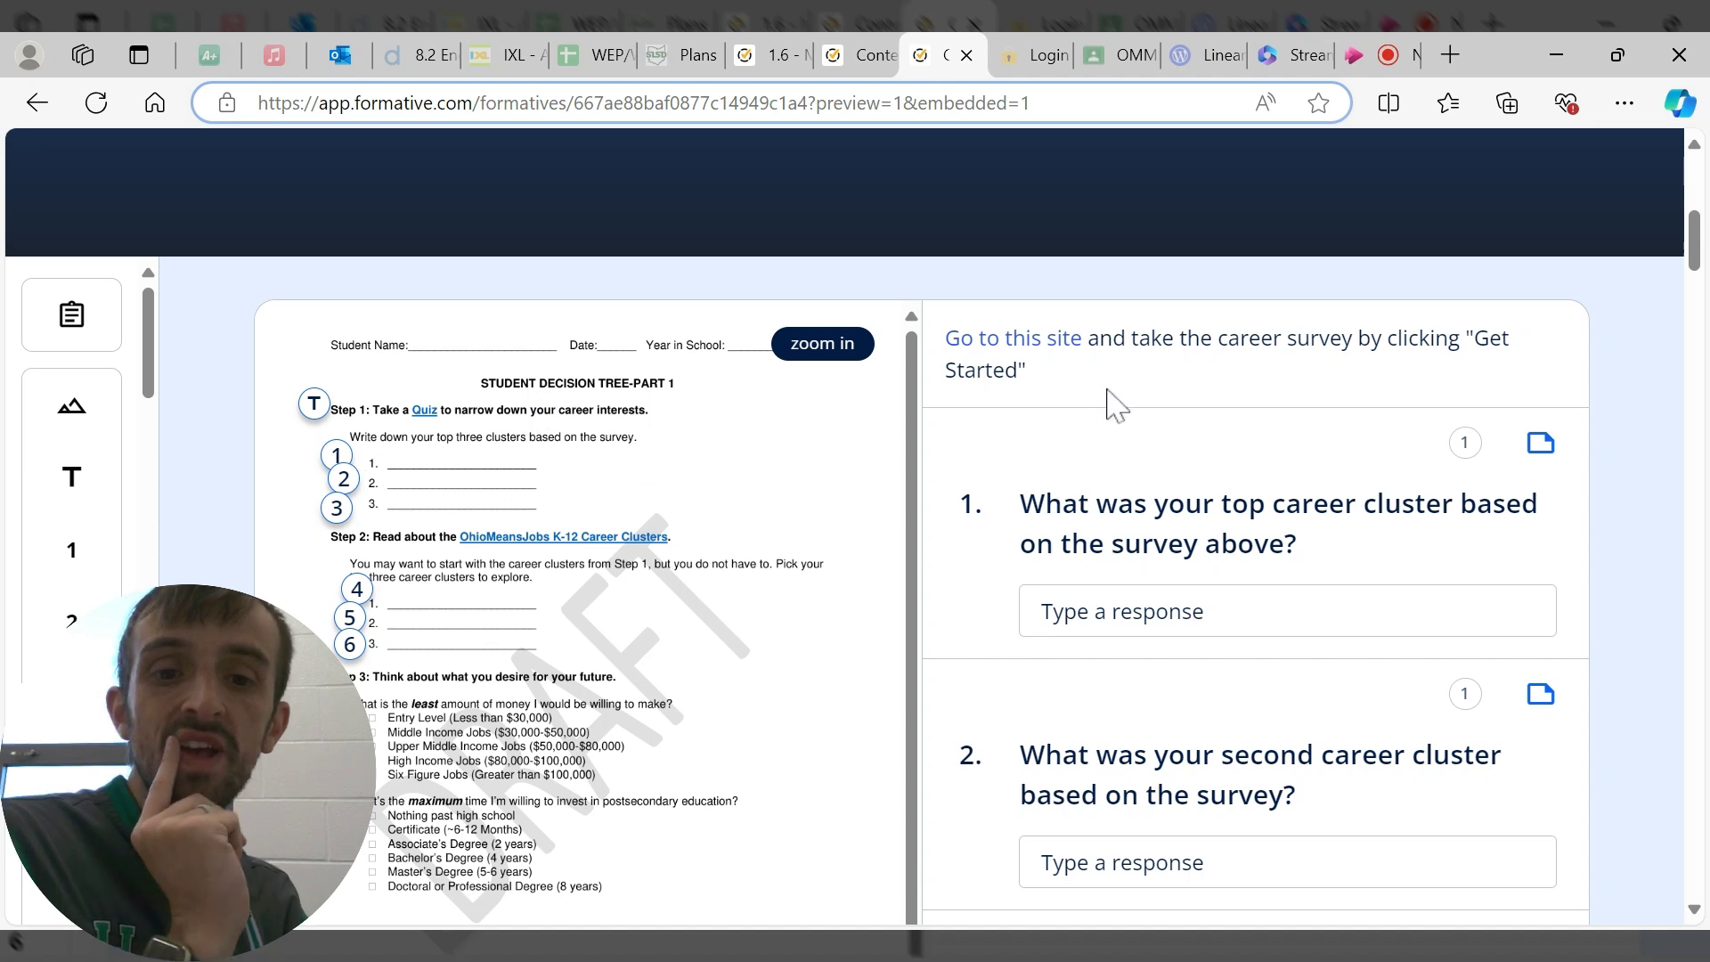
pyautogui.scroll(-7, 1202, 498)
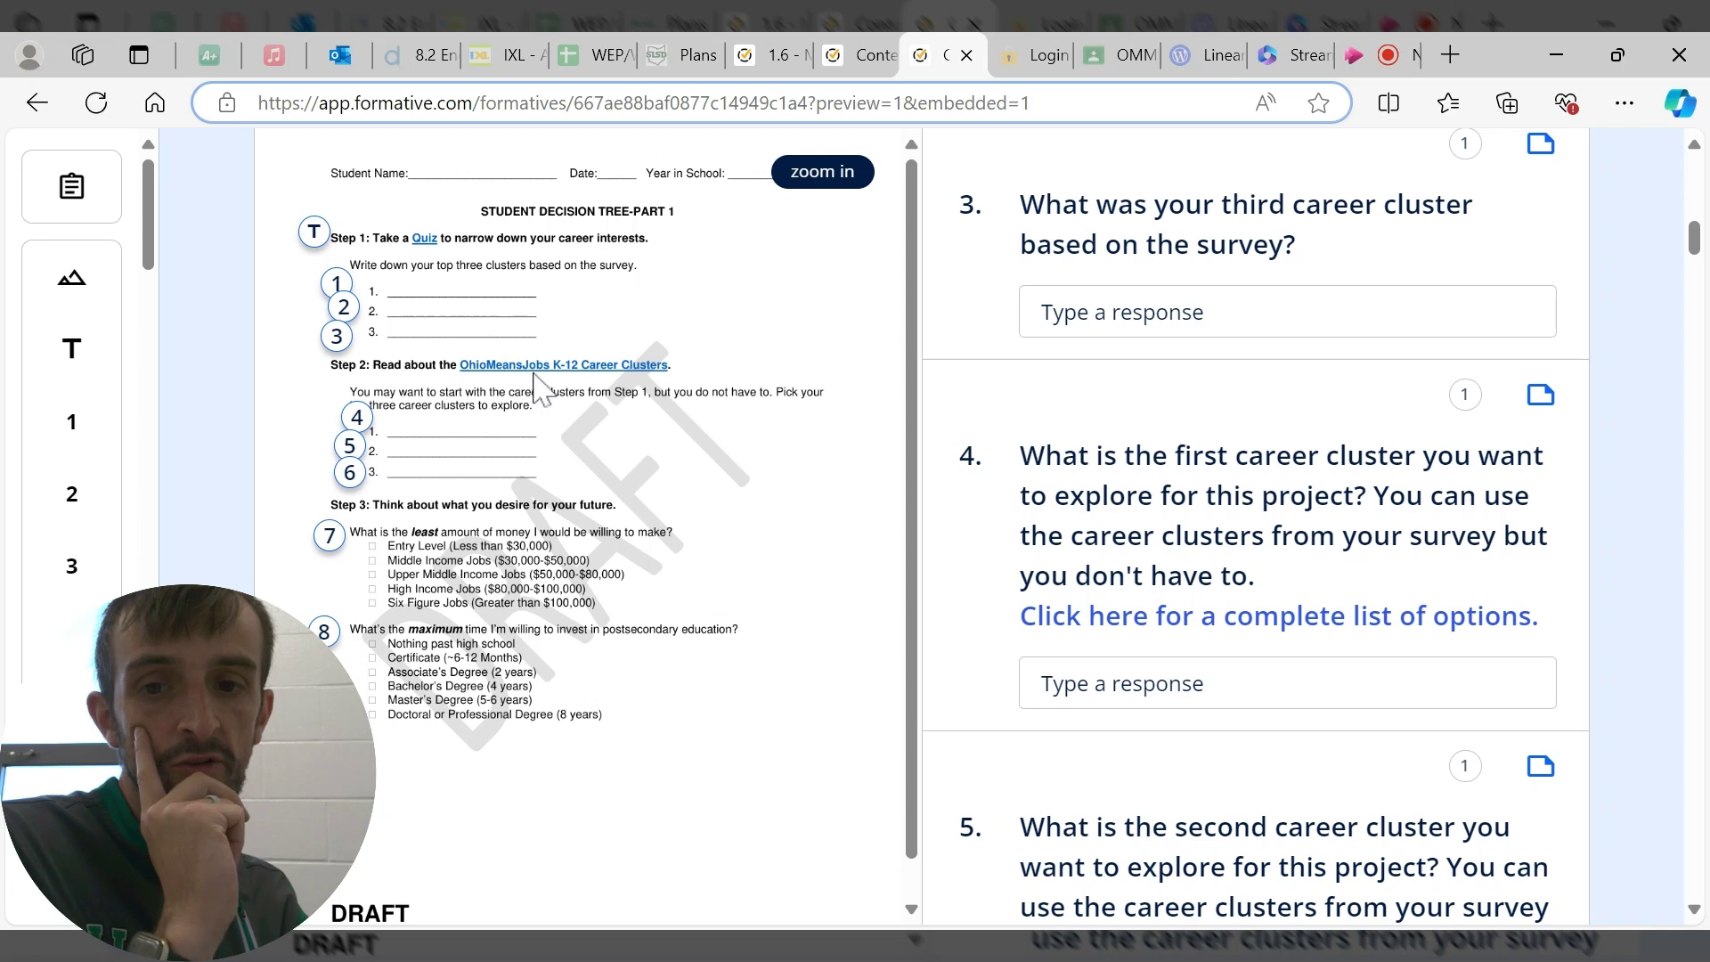
pyautogui.scroll(-5, 1174, 450)
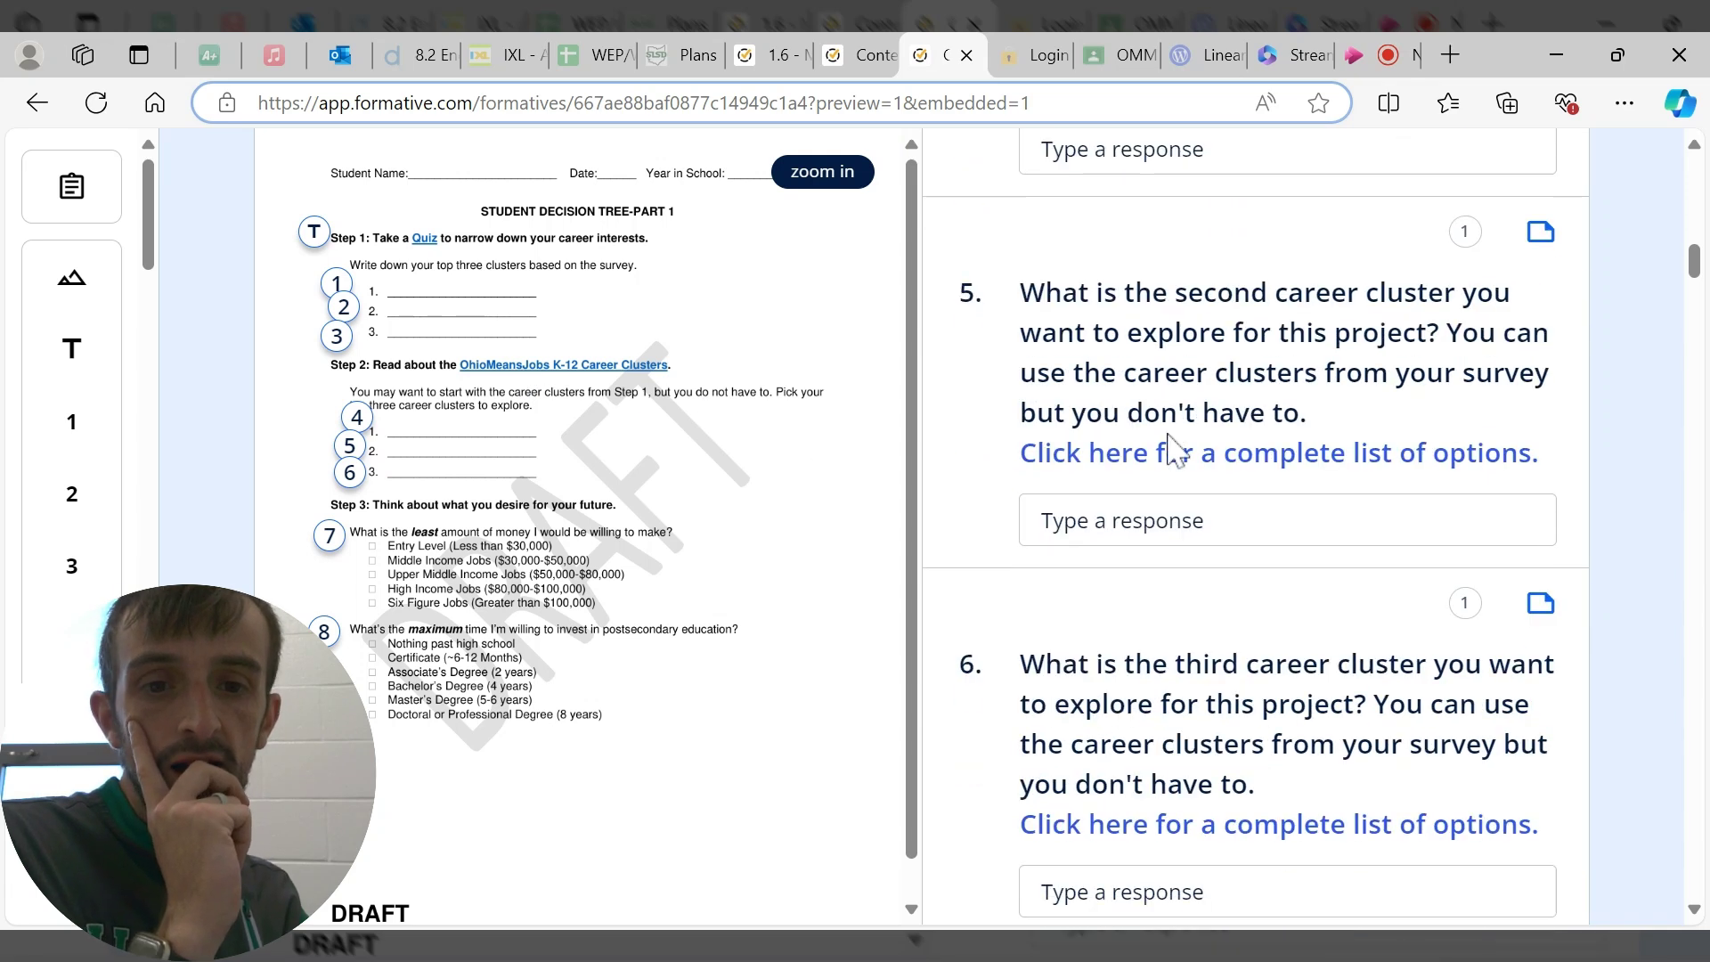
pyautogui.scroll(-8, 1296, 382)
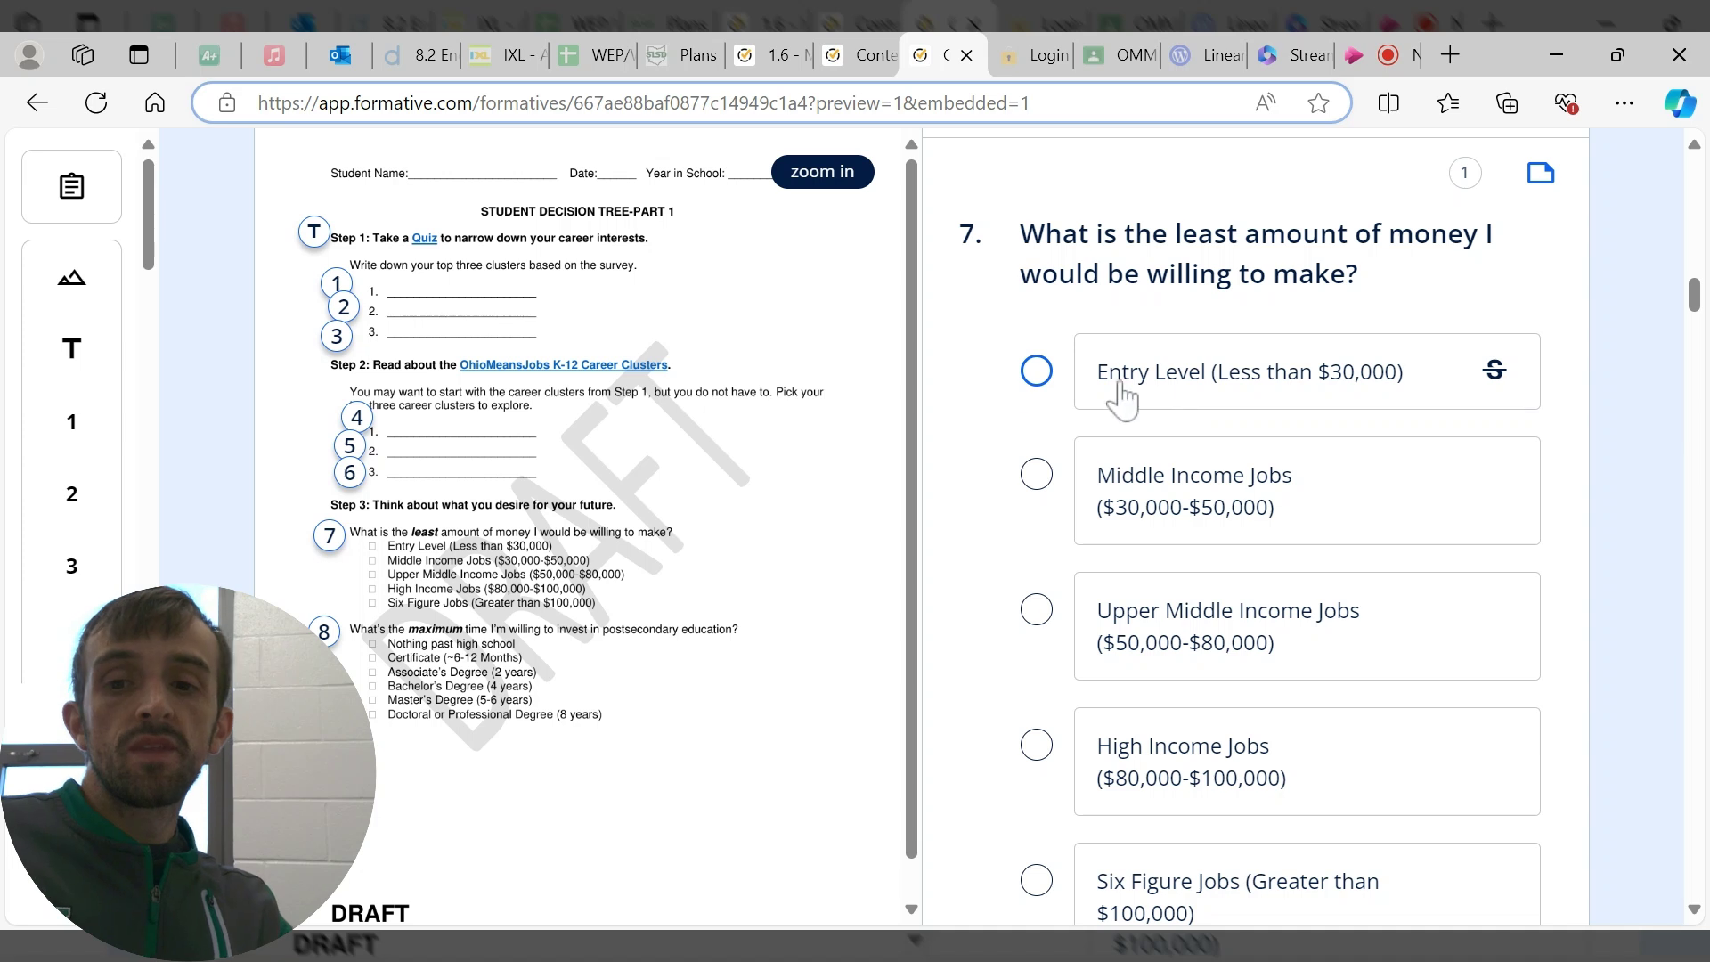
pyautogui.scroll(-1, 1060, 436)
pyautogui.scroll(1, 1180, 290)
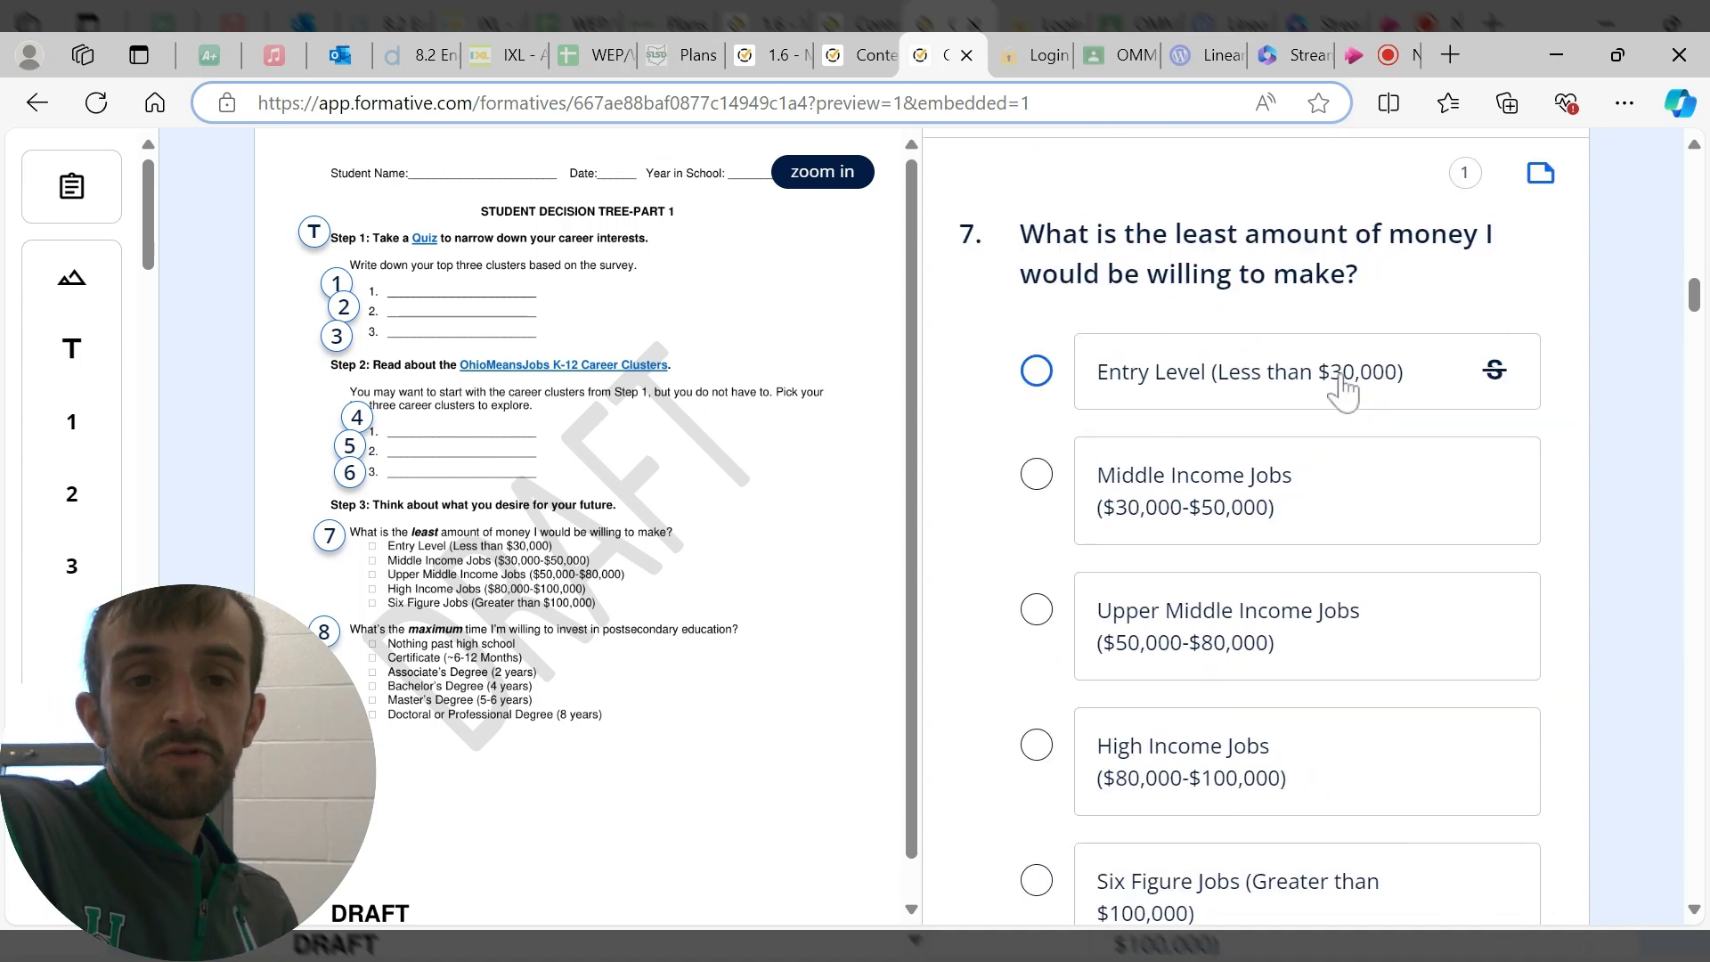
# - Read the remaining Cost of College questions, then return to the 1.6 - More Visual Patterns HW tab
pyautogui.scroll(-3, 1255, 521)
pyautogui.scroll(-8, 1255, 521)
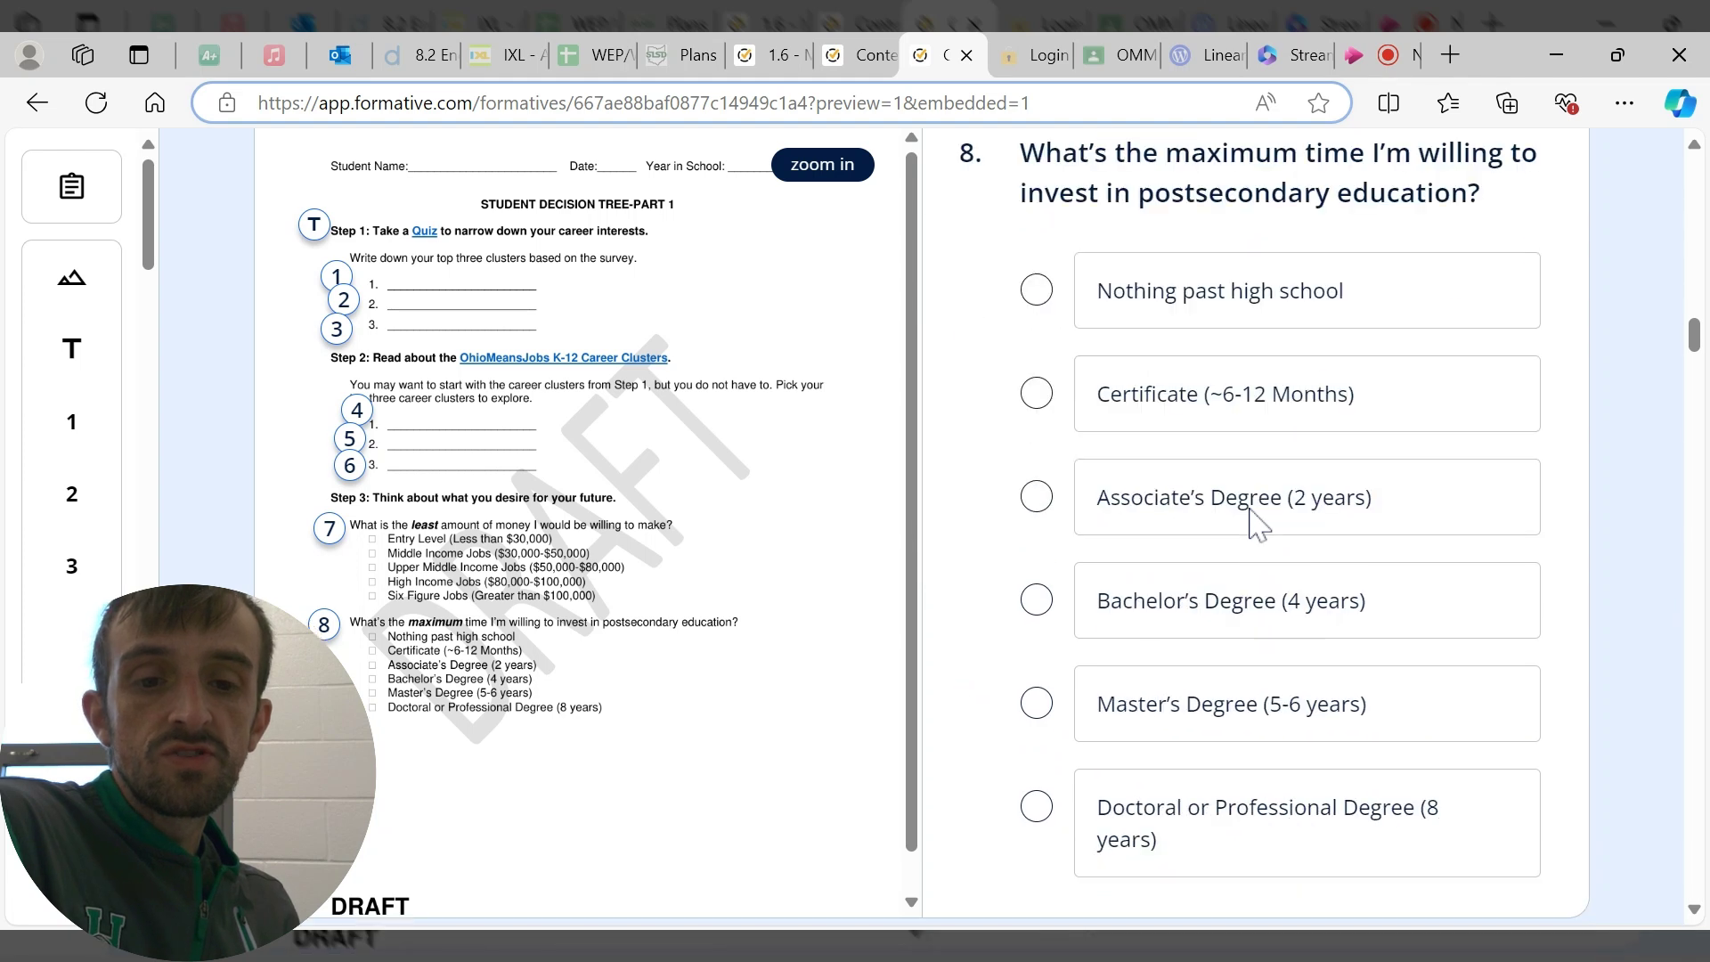
pyautogui.scroll(-1, 1256, 520)
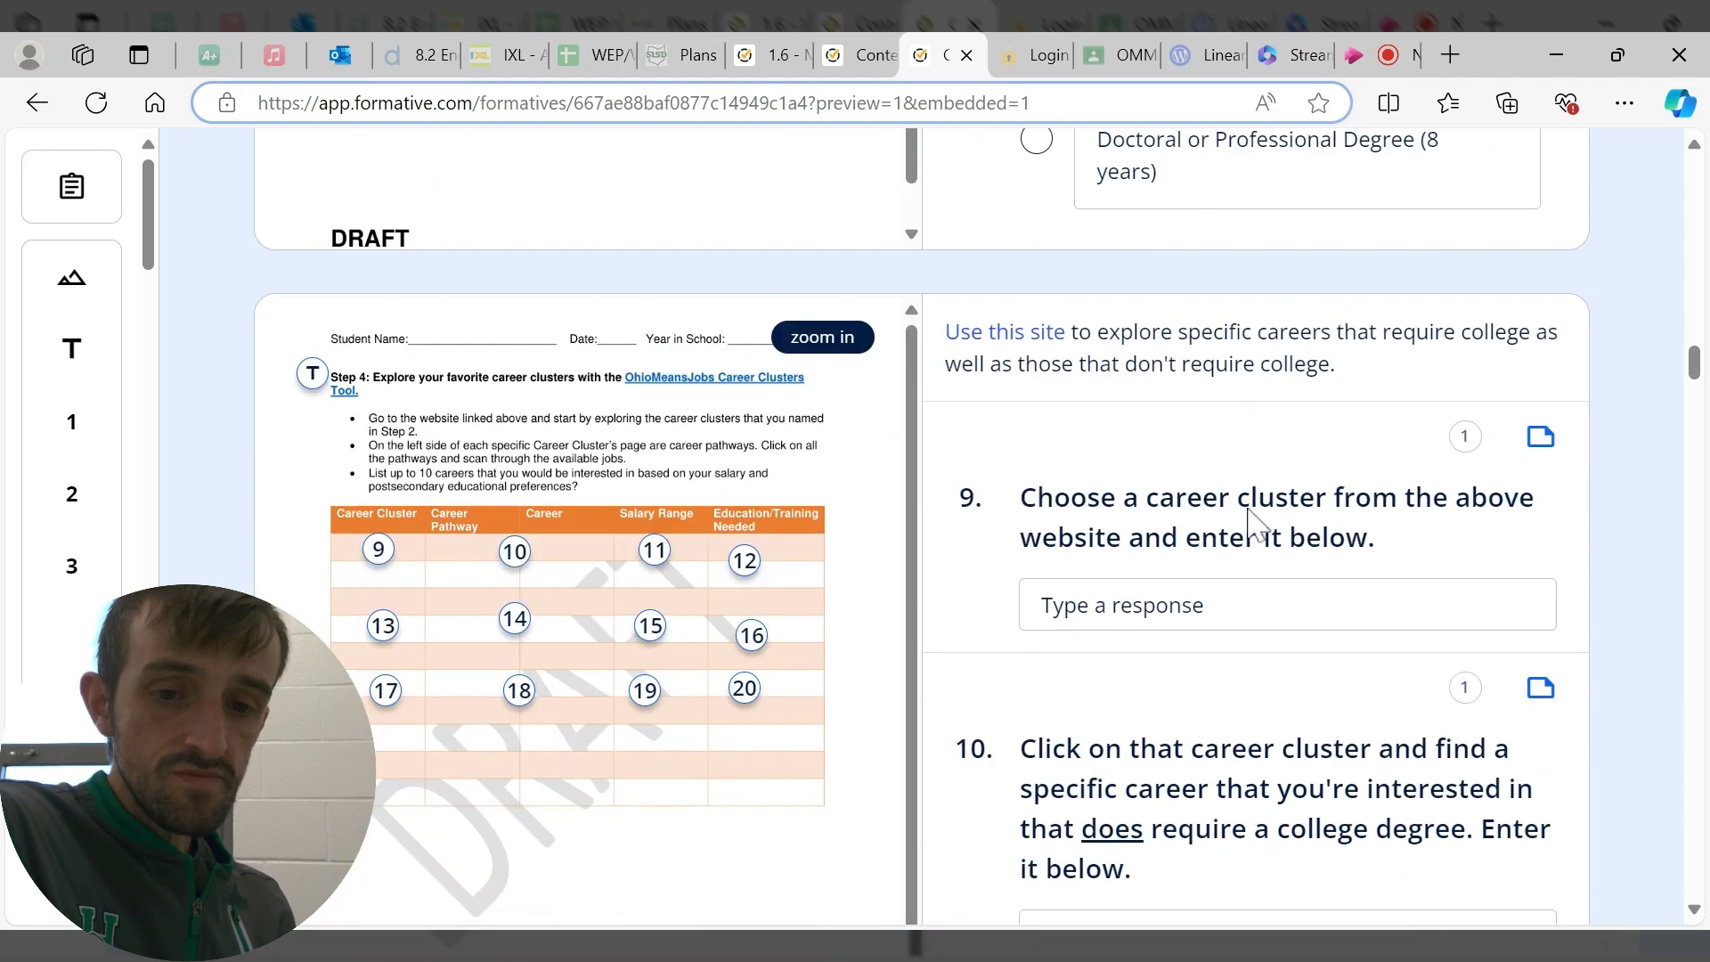
pyautogui.scroll(-7, 1255, 521)
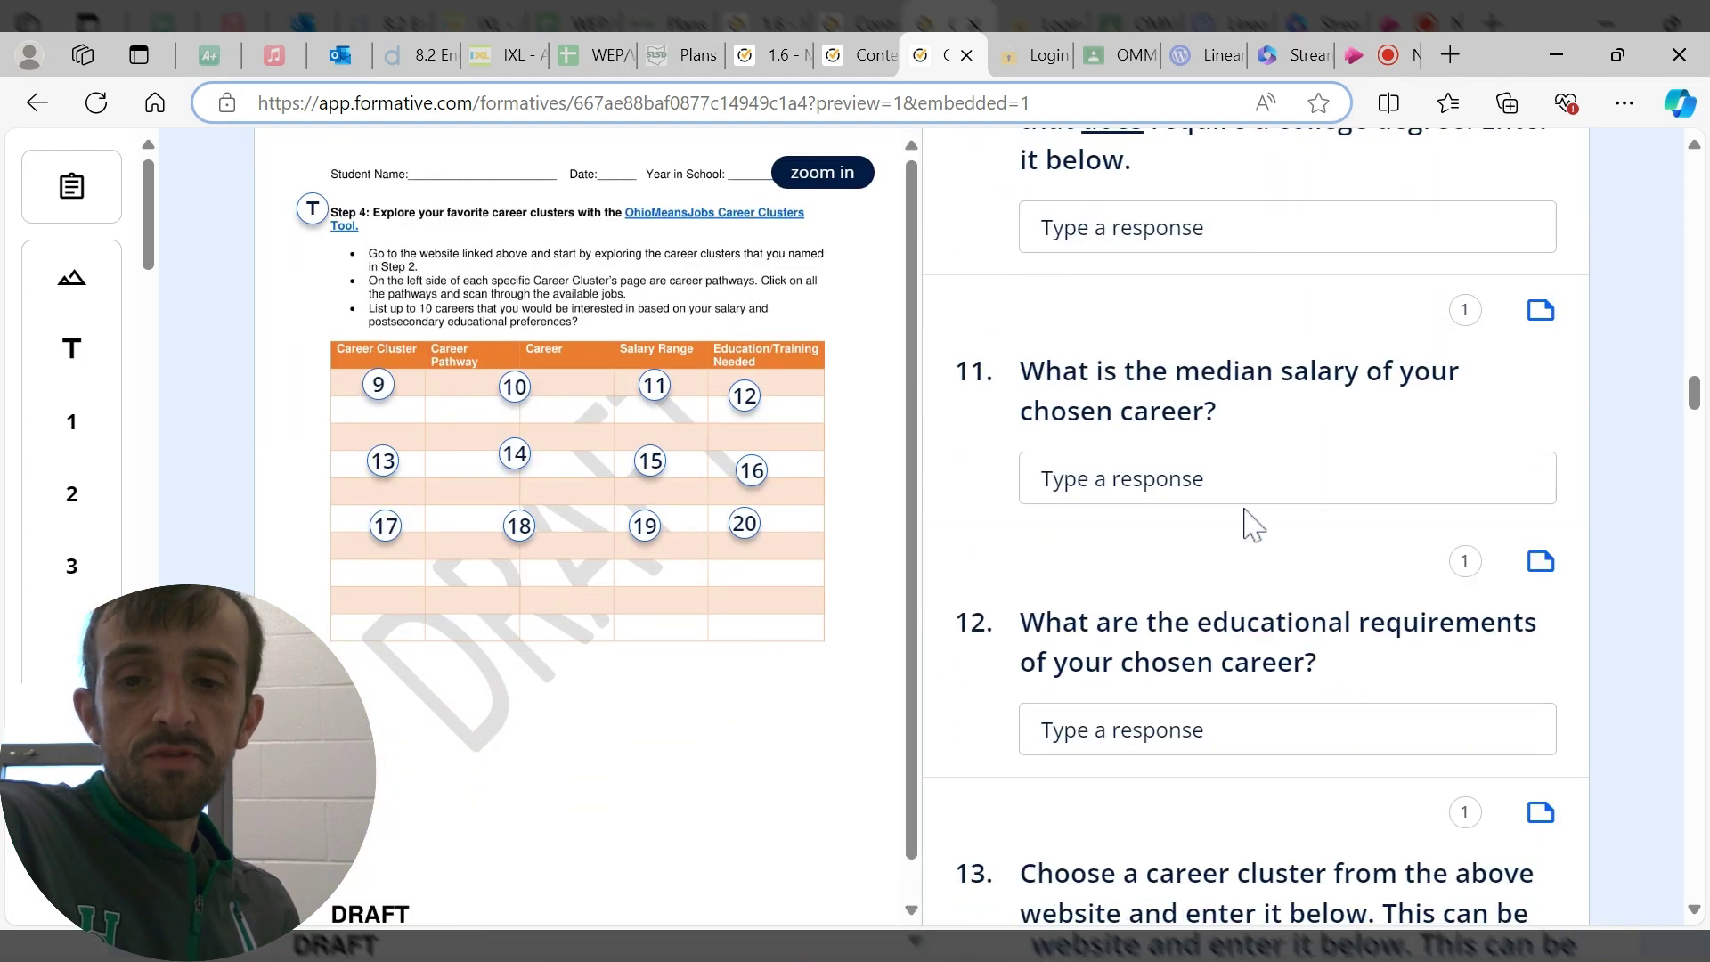
pyautogui.scroll(-11, 1253, 525)
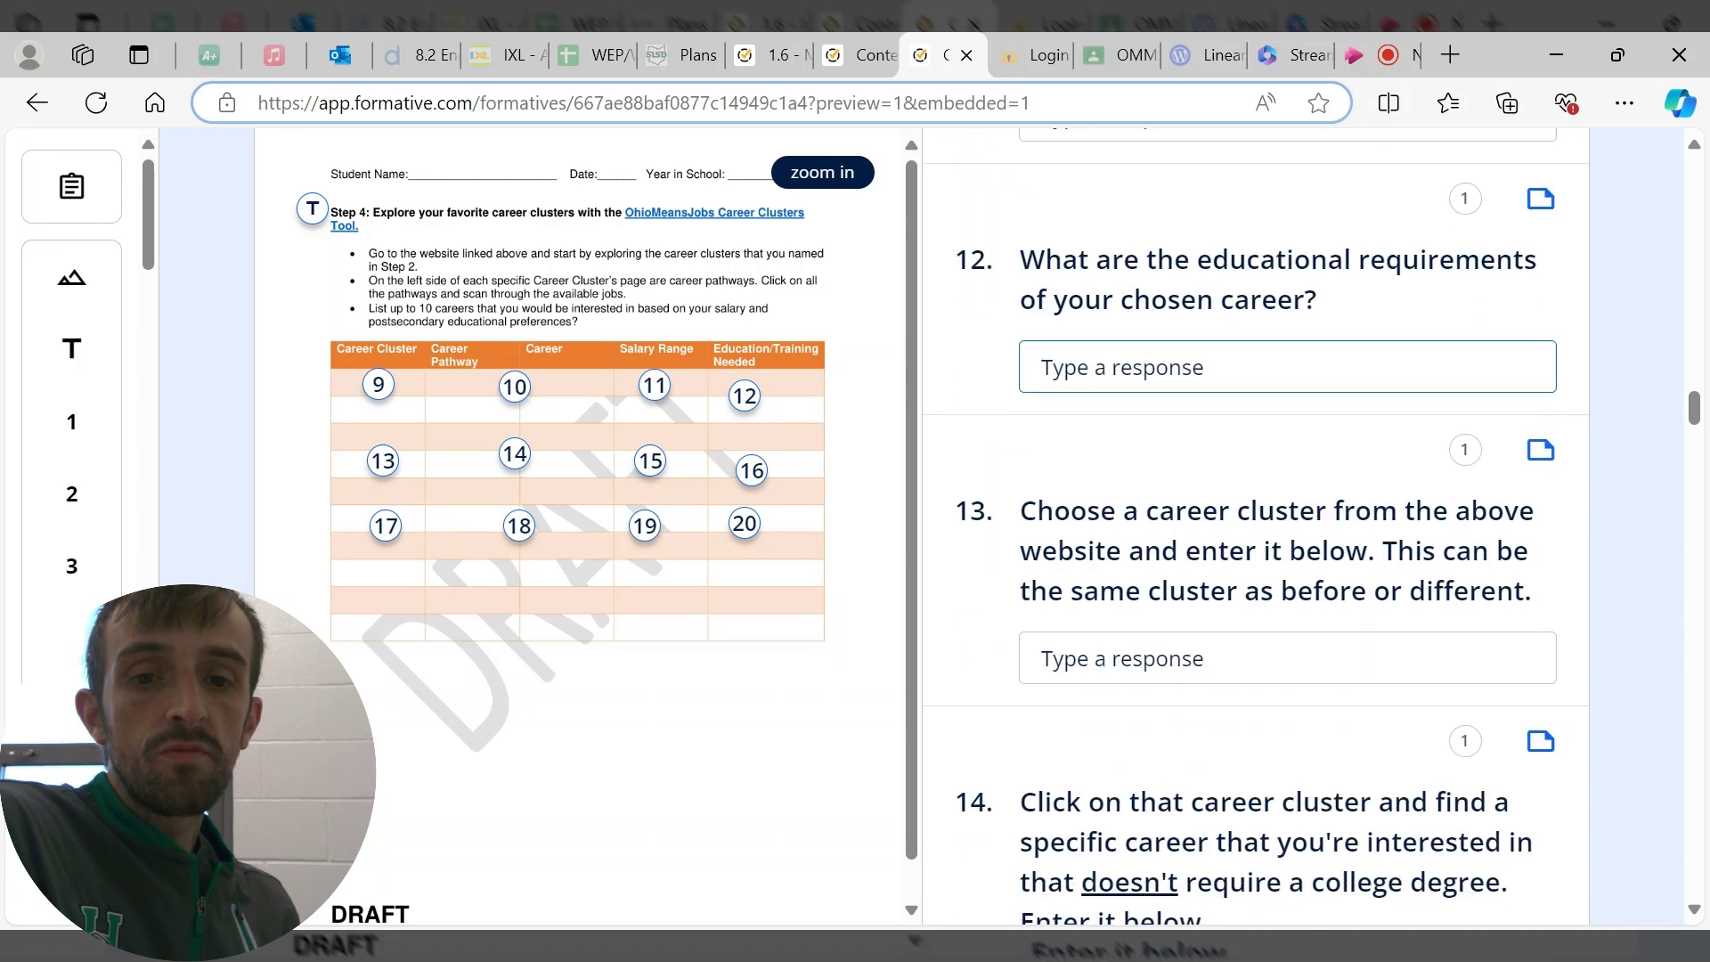
pyautogui.scroll(-10, 1251, 525)
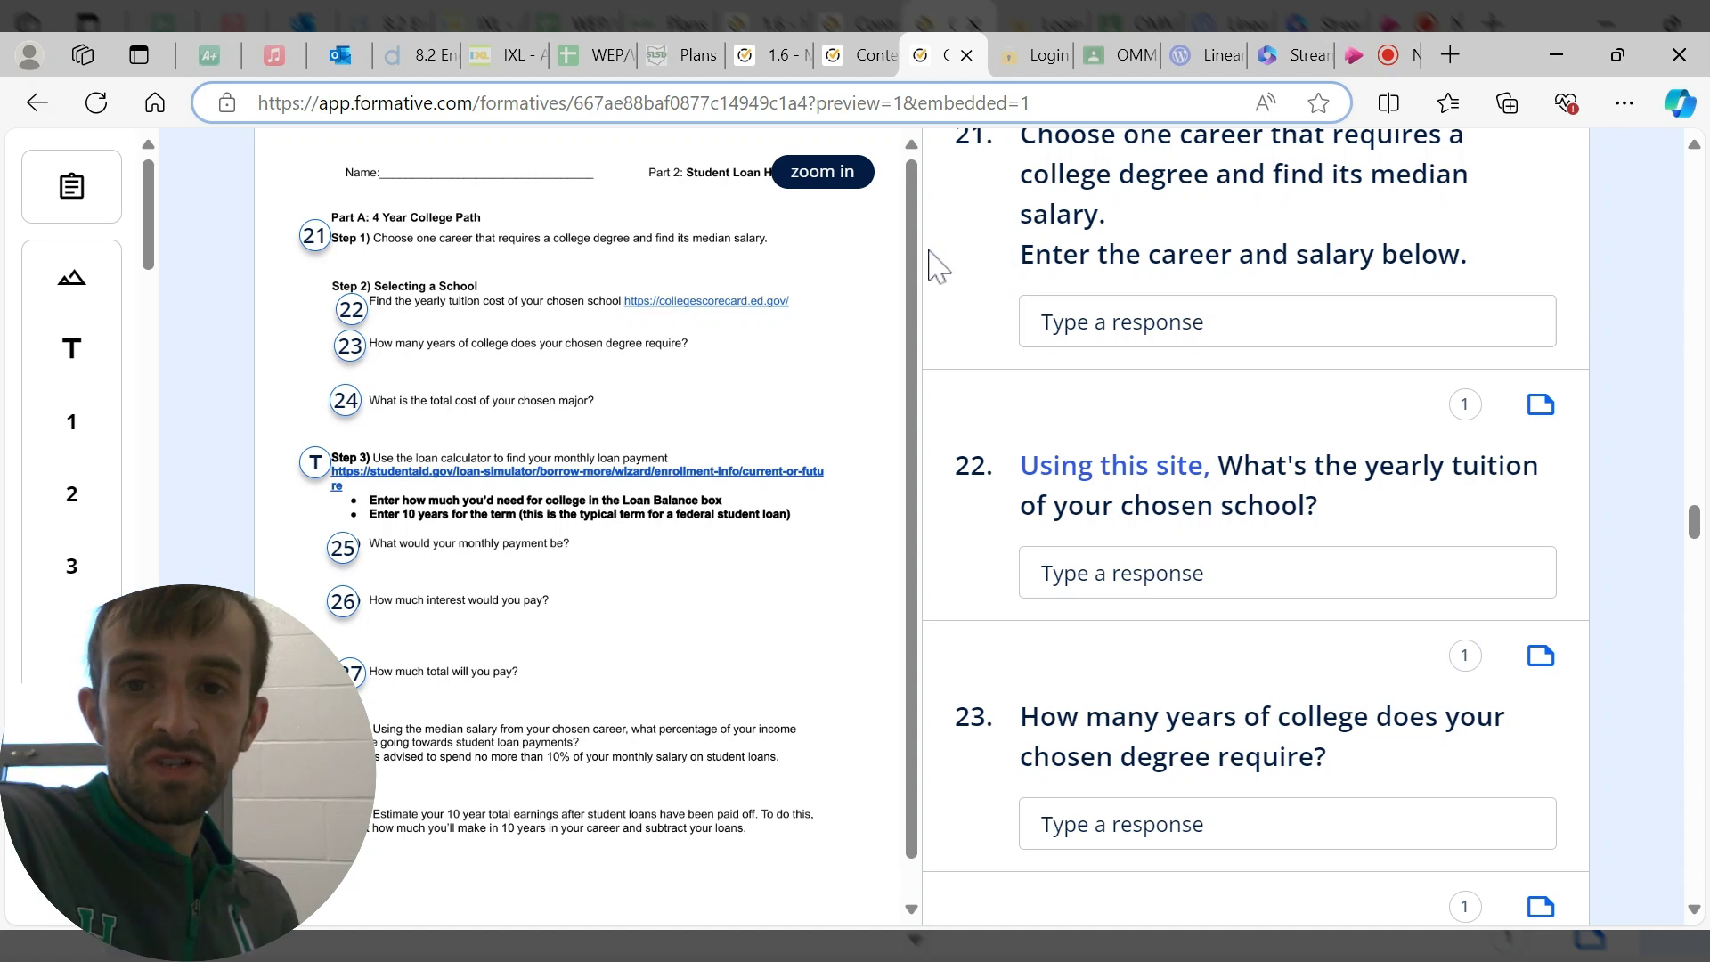
pyautogui.click(768, 55)
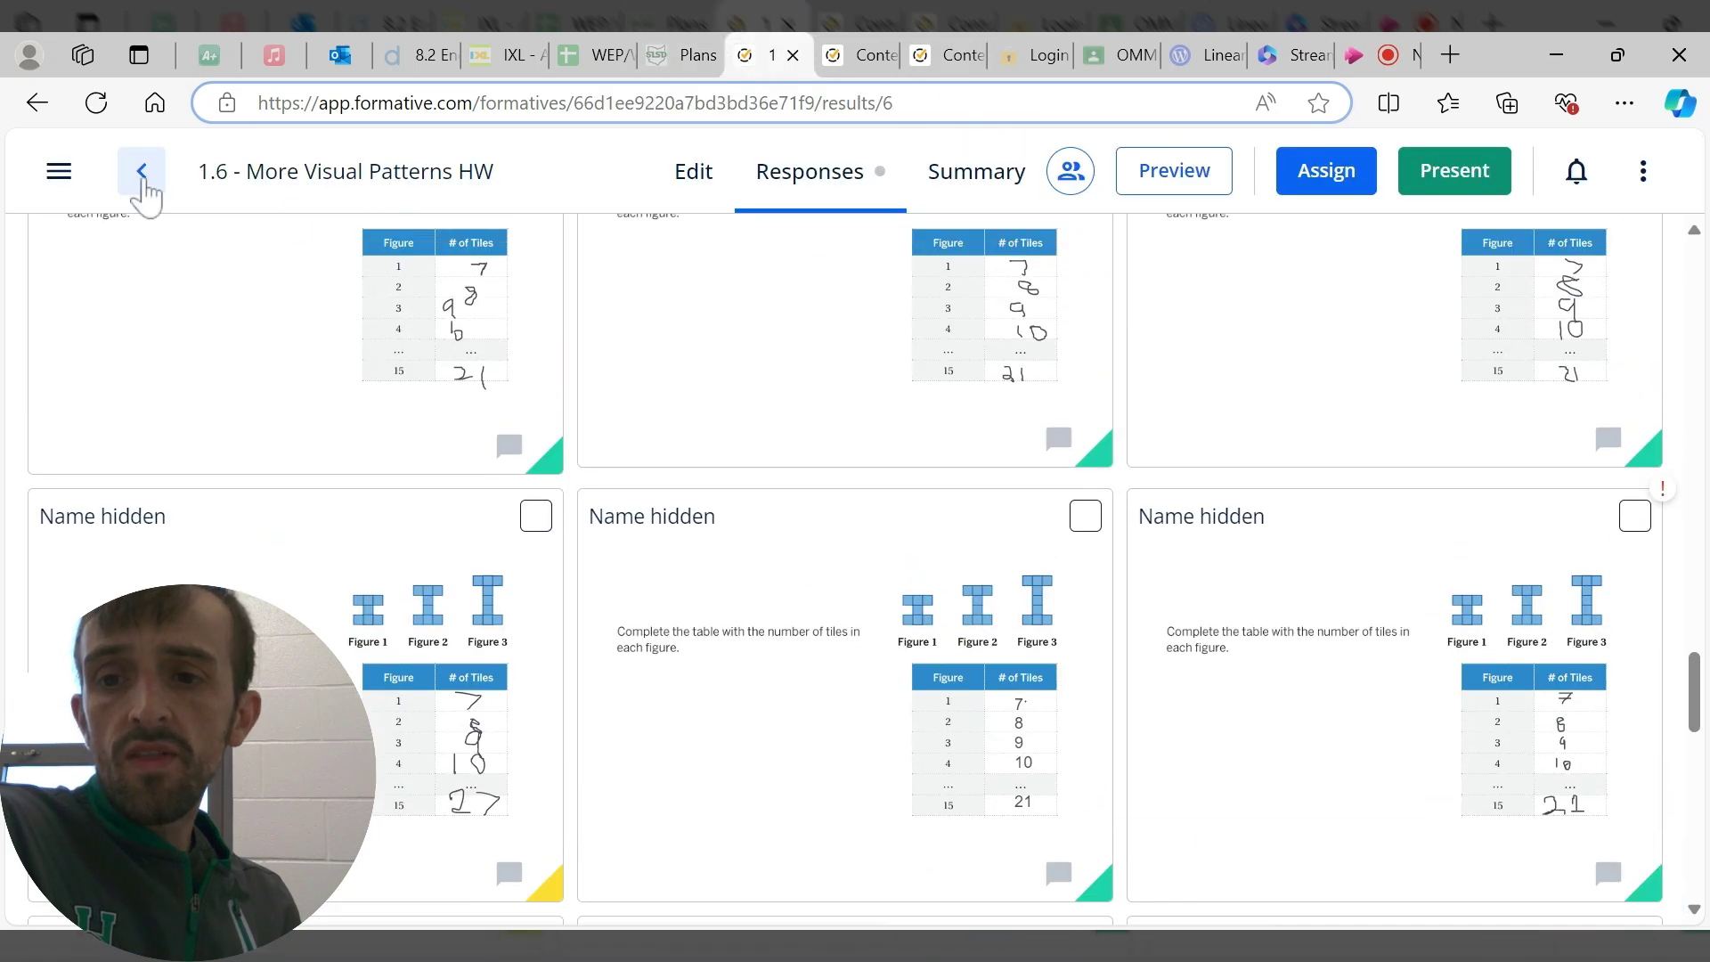
# - Close the Cost of College student preview and the extra student-view tab, back to the editor
pyautogui.click(853, 55)
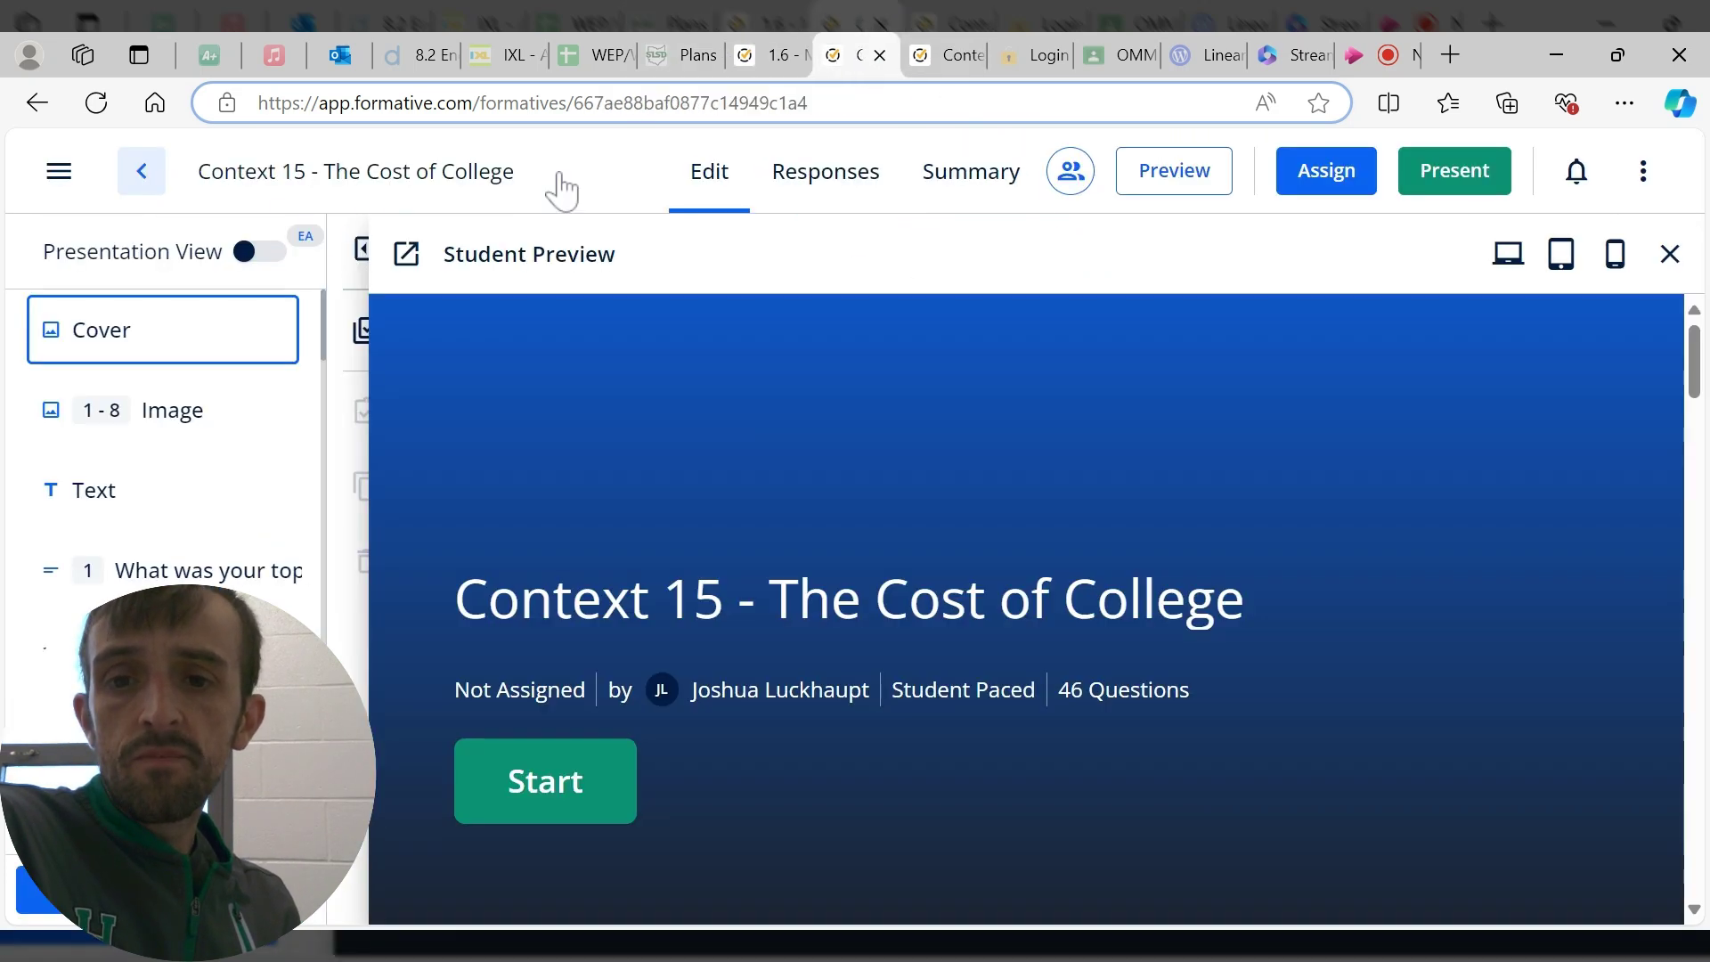
pyautogui.click(1668, 258)
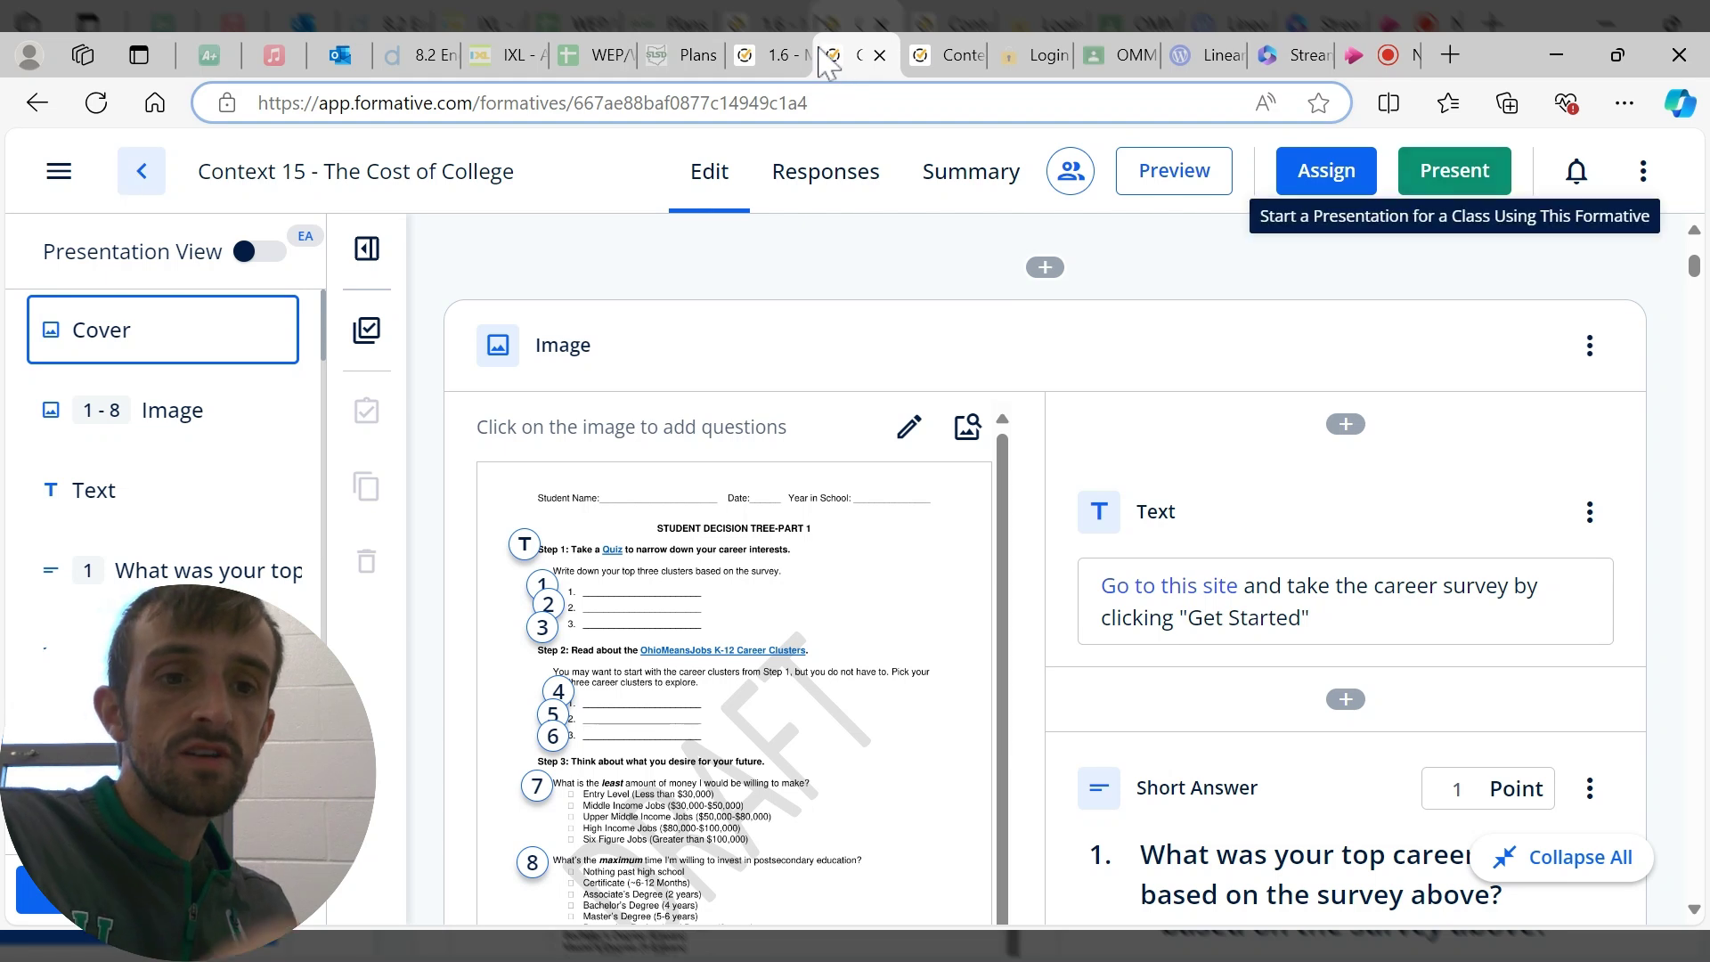
pyautogui.click(761, 60)
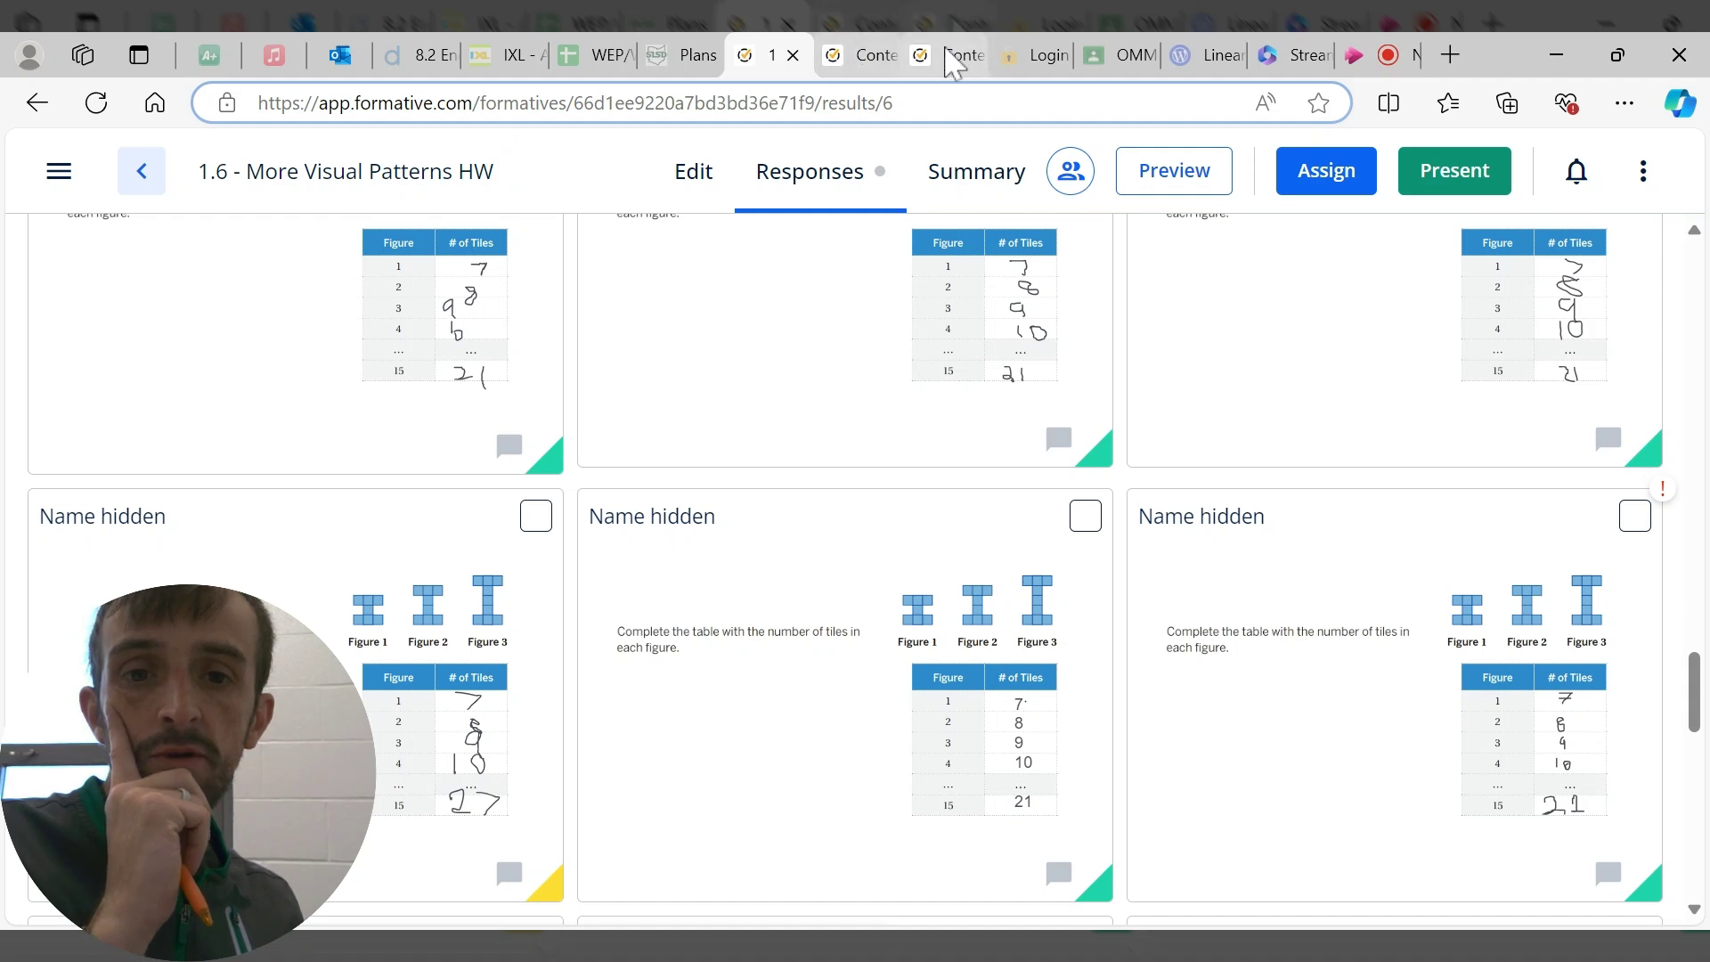
pyautogui.click(951, 55)
pyautogui.click(971, 55)
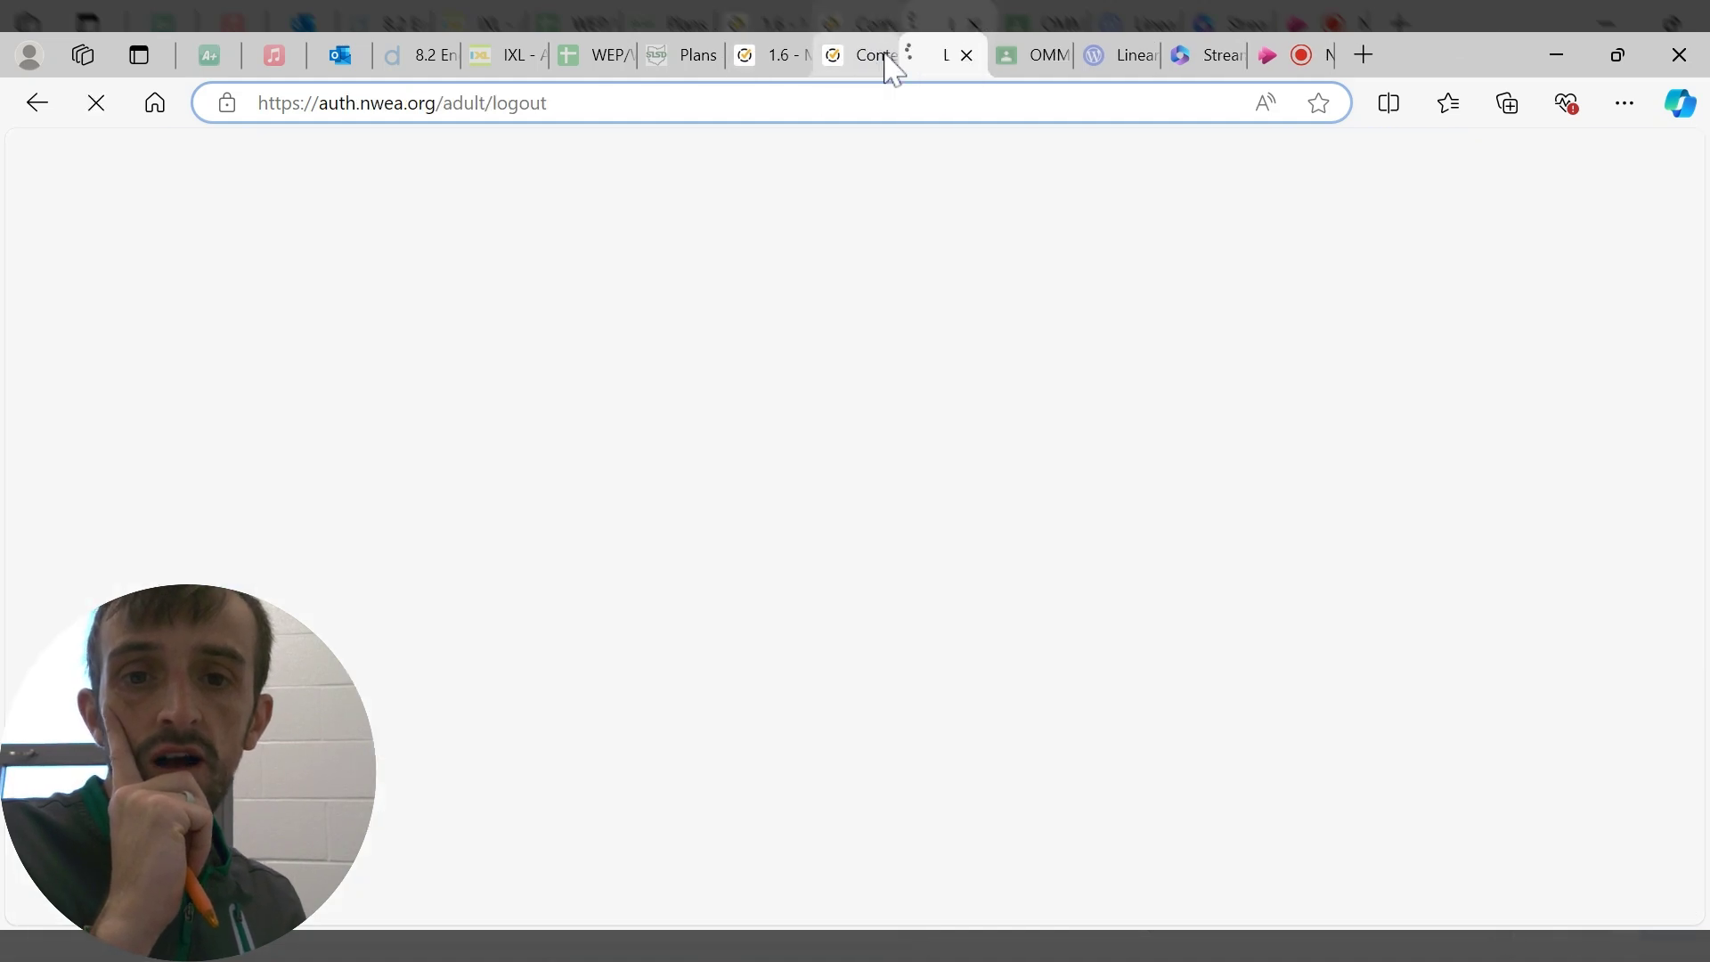
pyautogui.click(890, 61)
# - Navigate from the top-level folders through MMR and Theme 3 to reopen Context 15 - The Cost of College
pyautogui.click(137, 174)
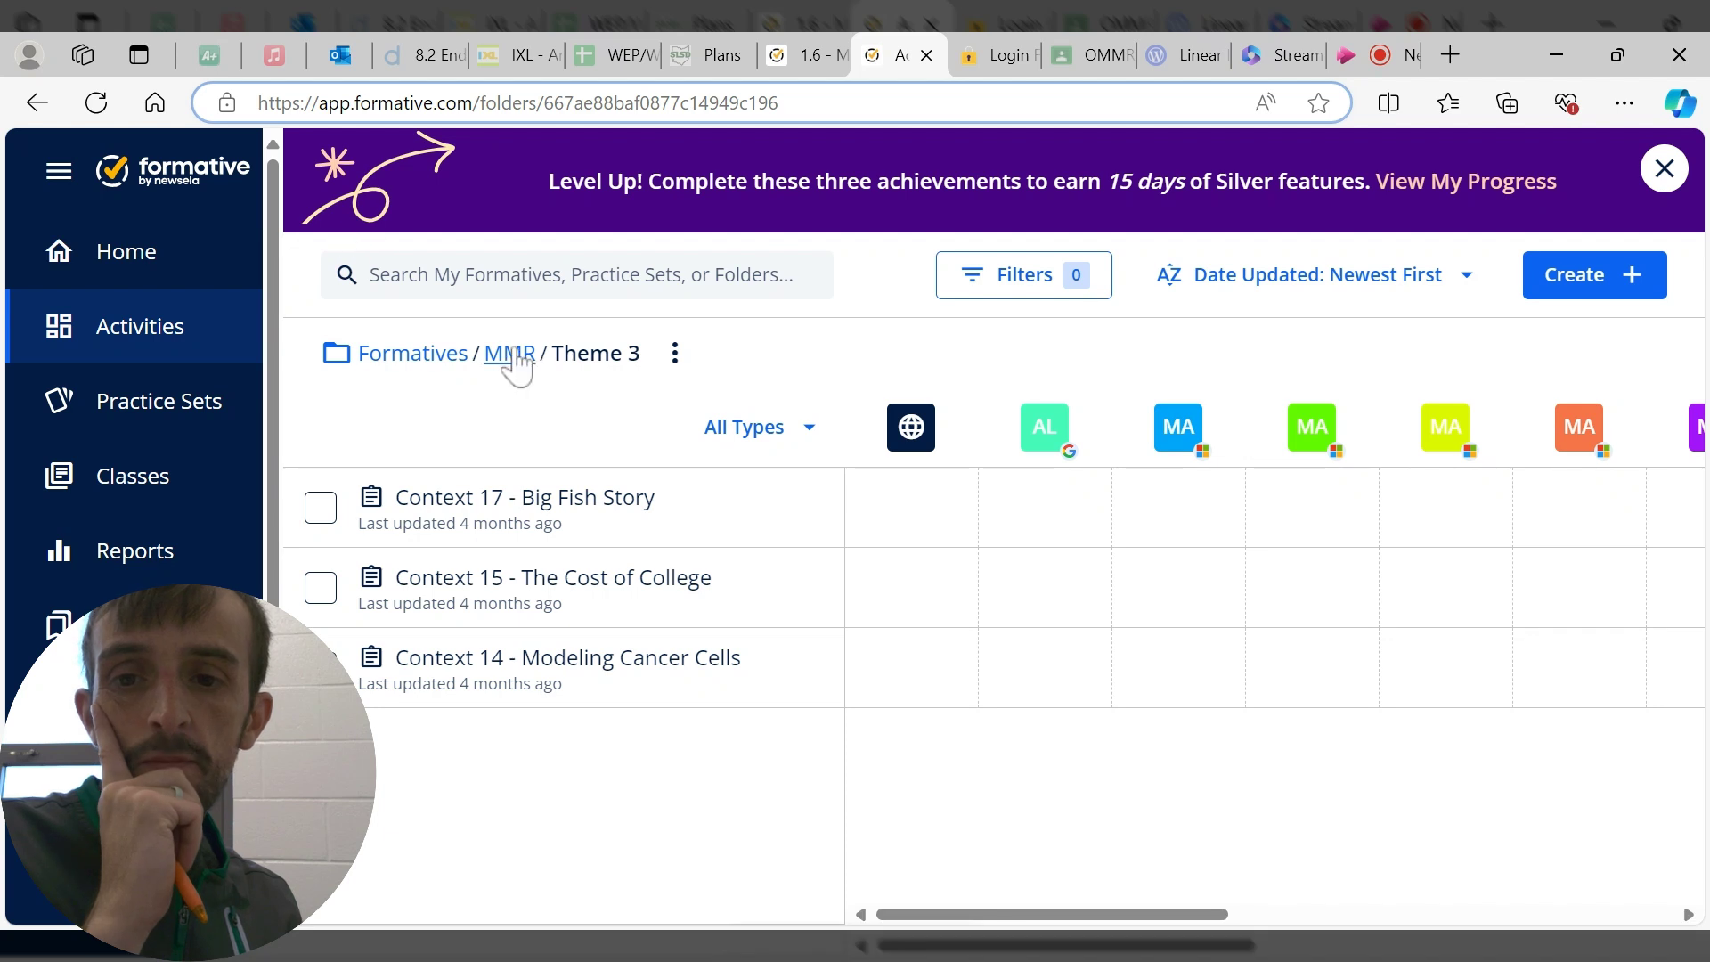
pyautogui.click(443, 352)
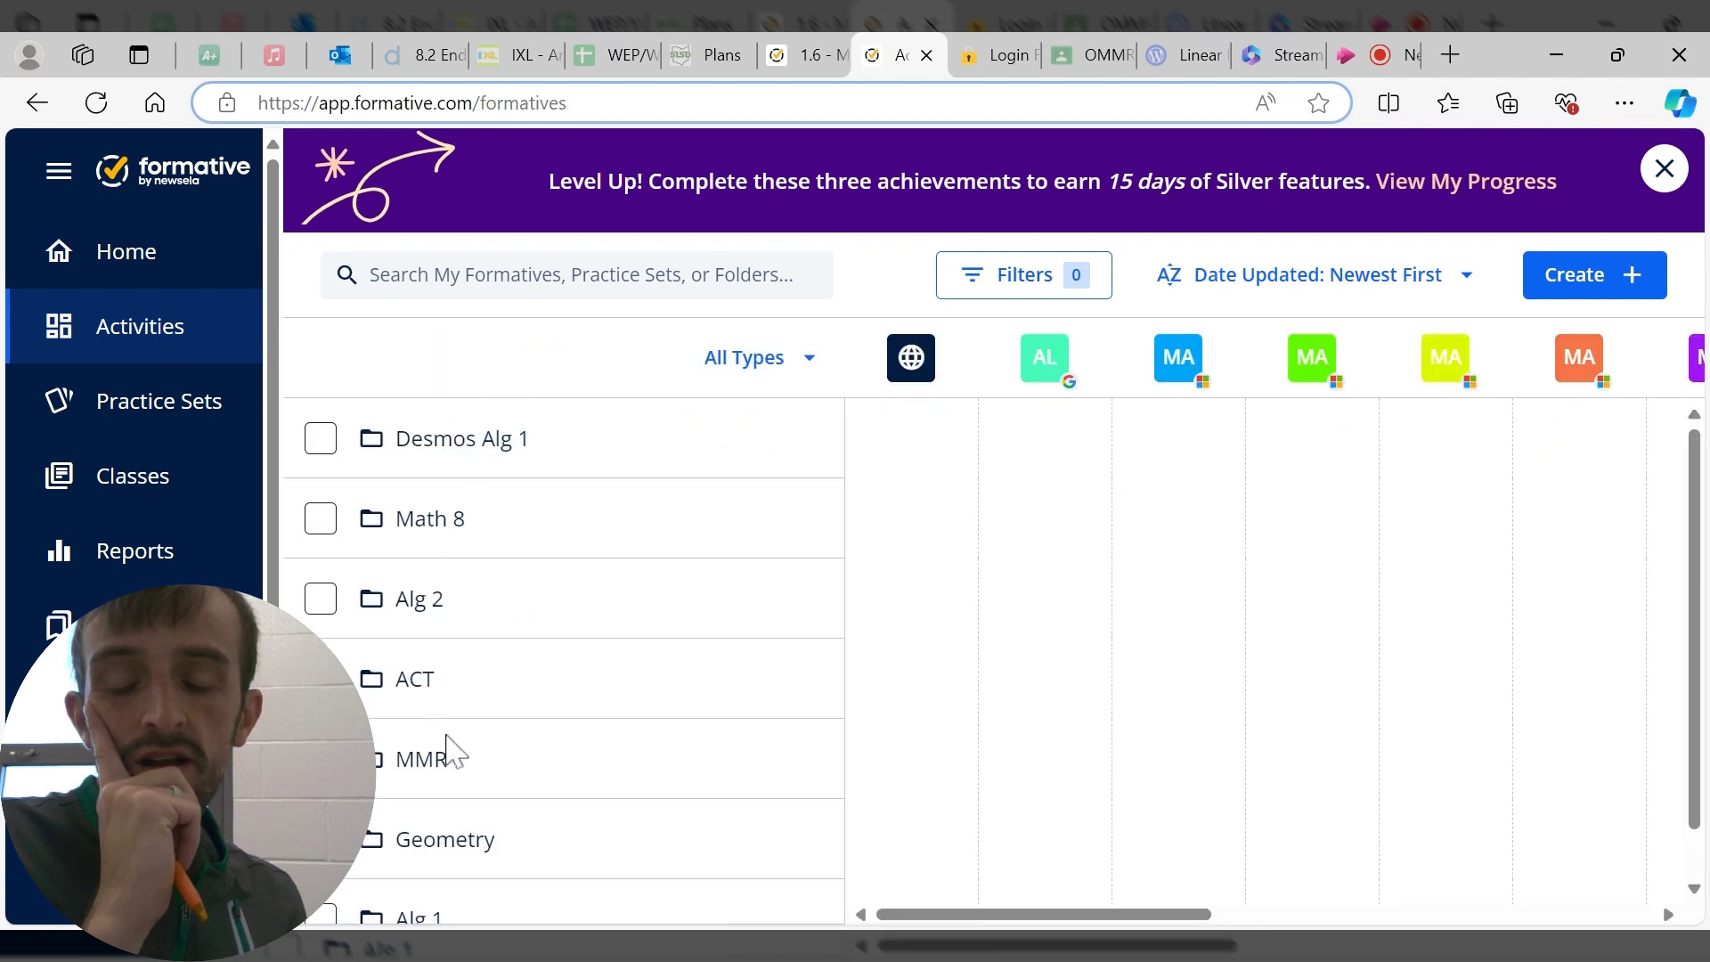
pyautogui.click(431, 771)
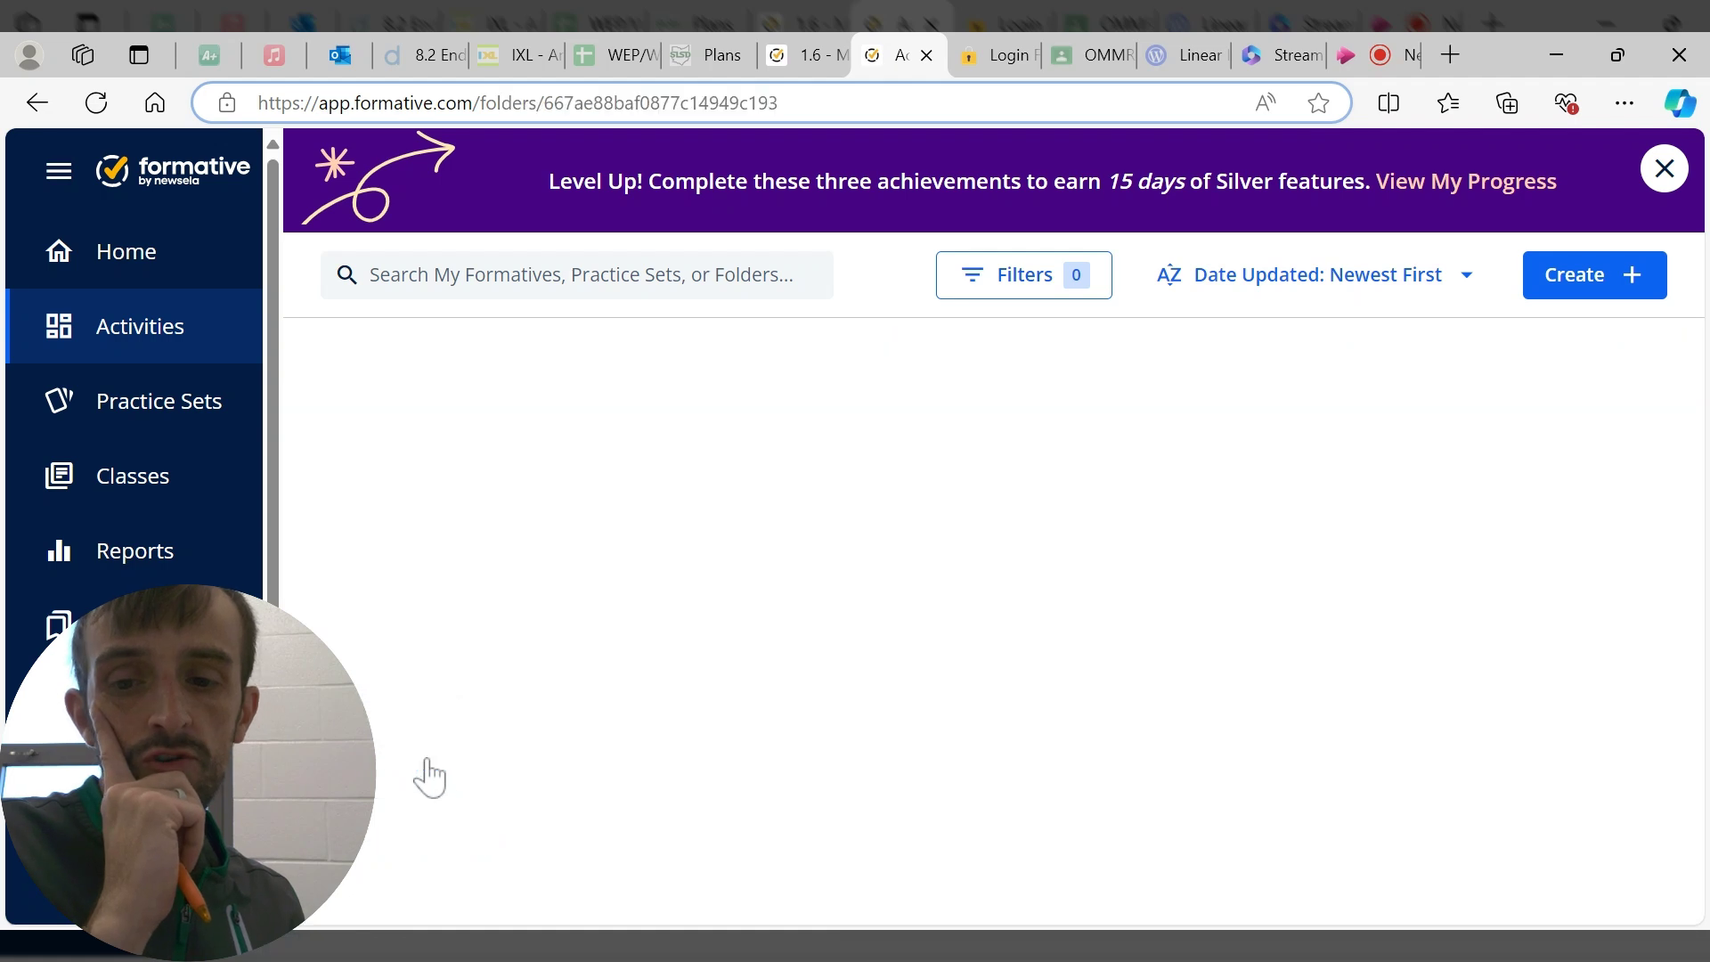
pyautogui.scroll(-2, 526, 741)
pyautogui.scroll(1, 393, 649)
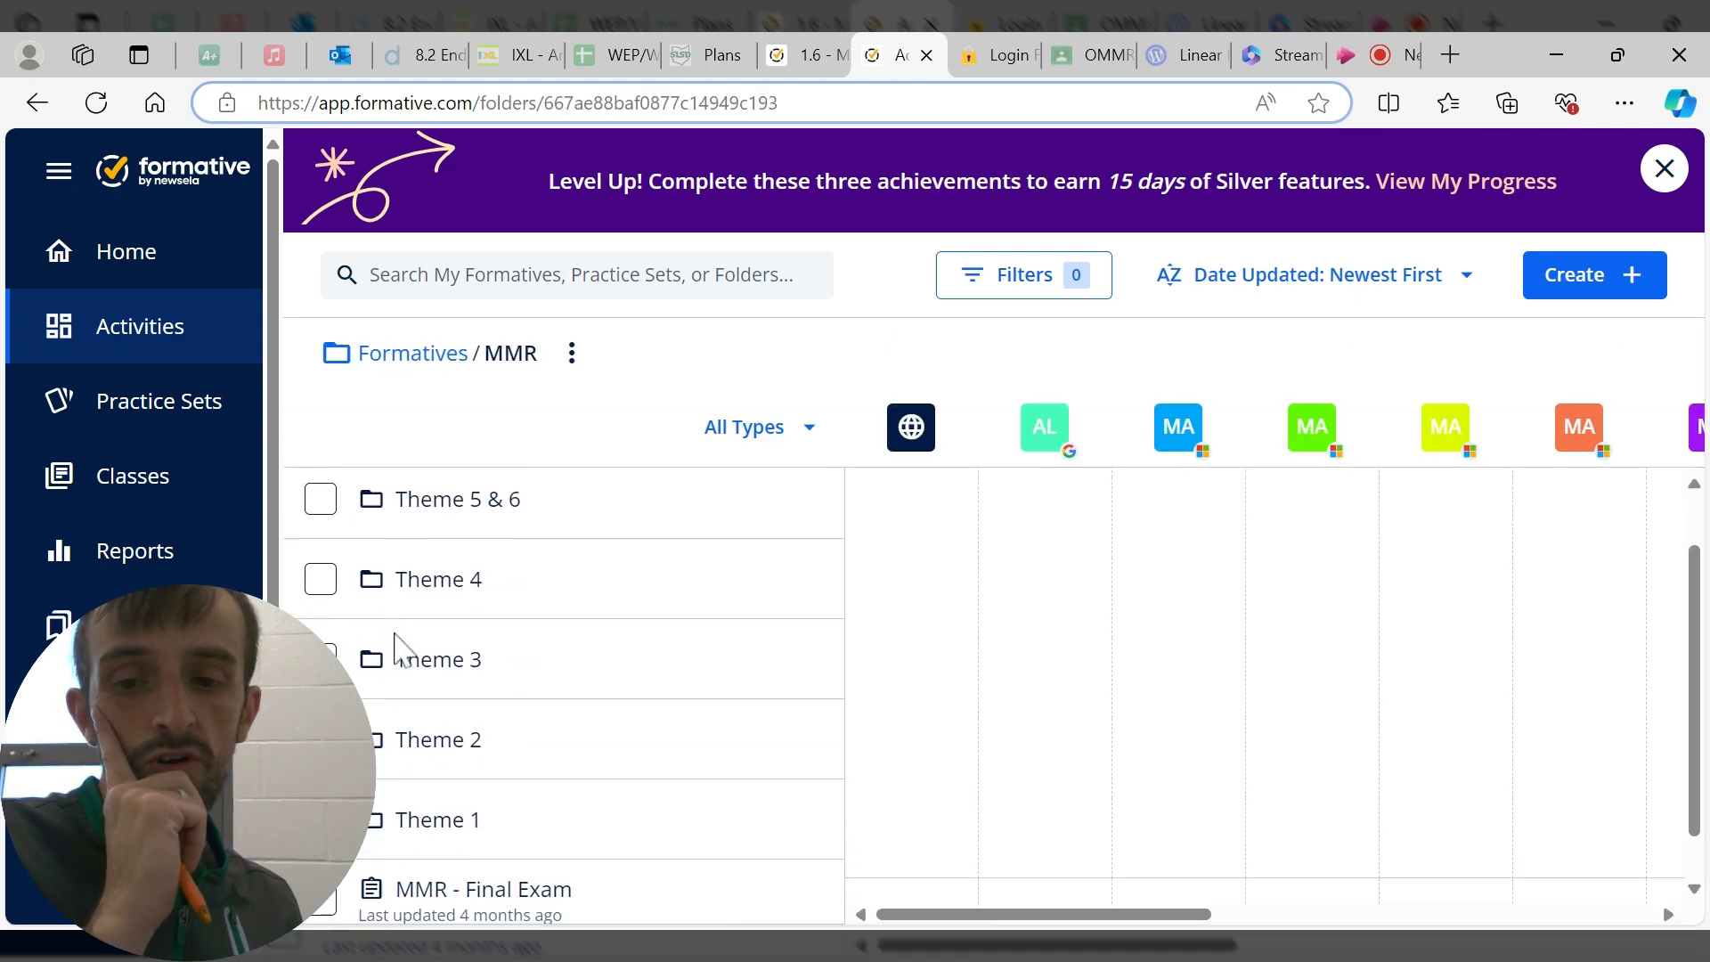
pyautogui.scroll(-1, 409, 712)
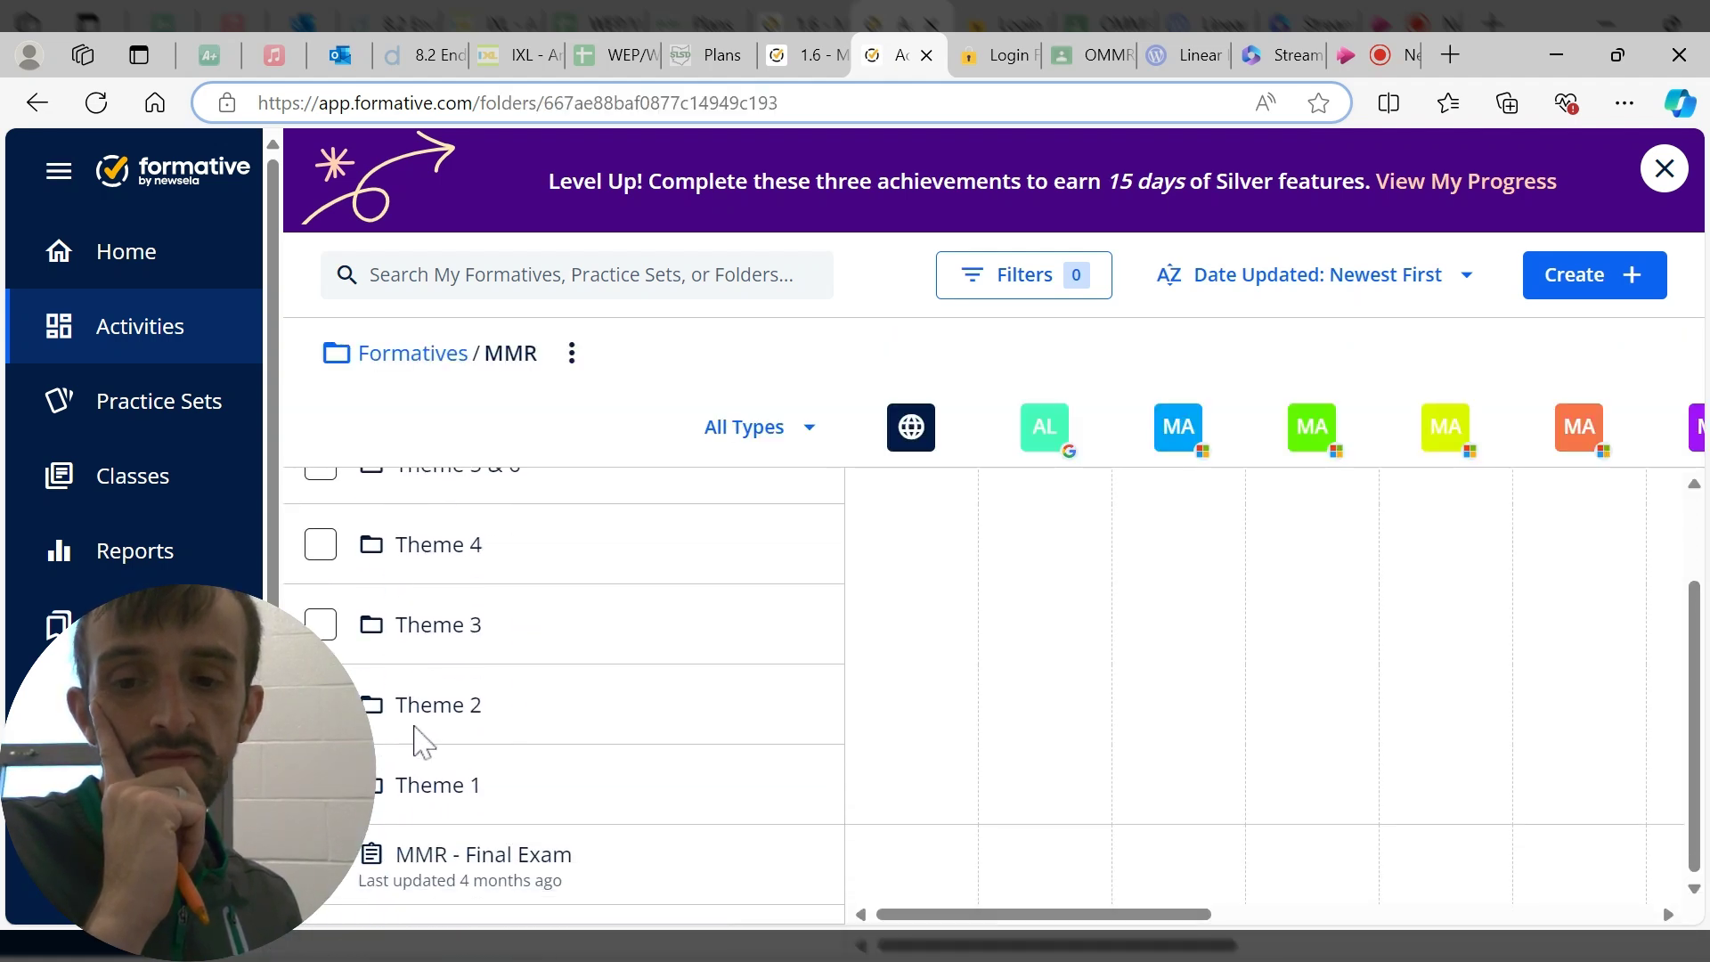
pyautogui.click(438, 628)
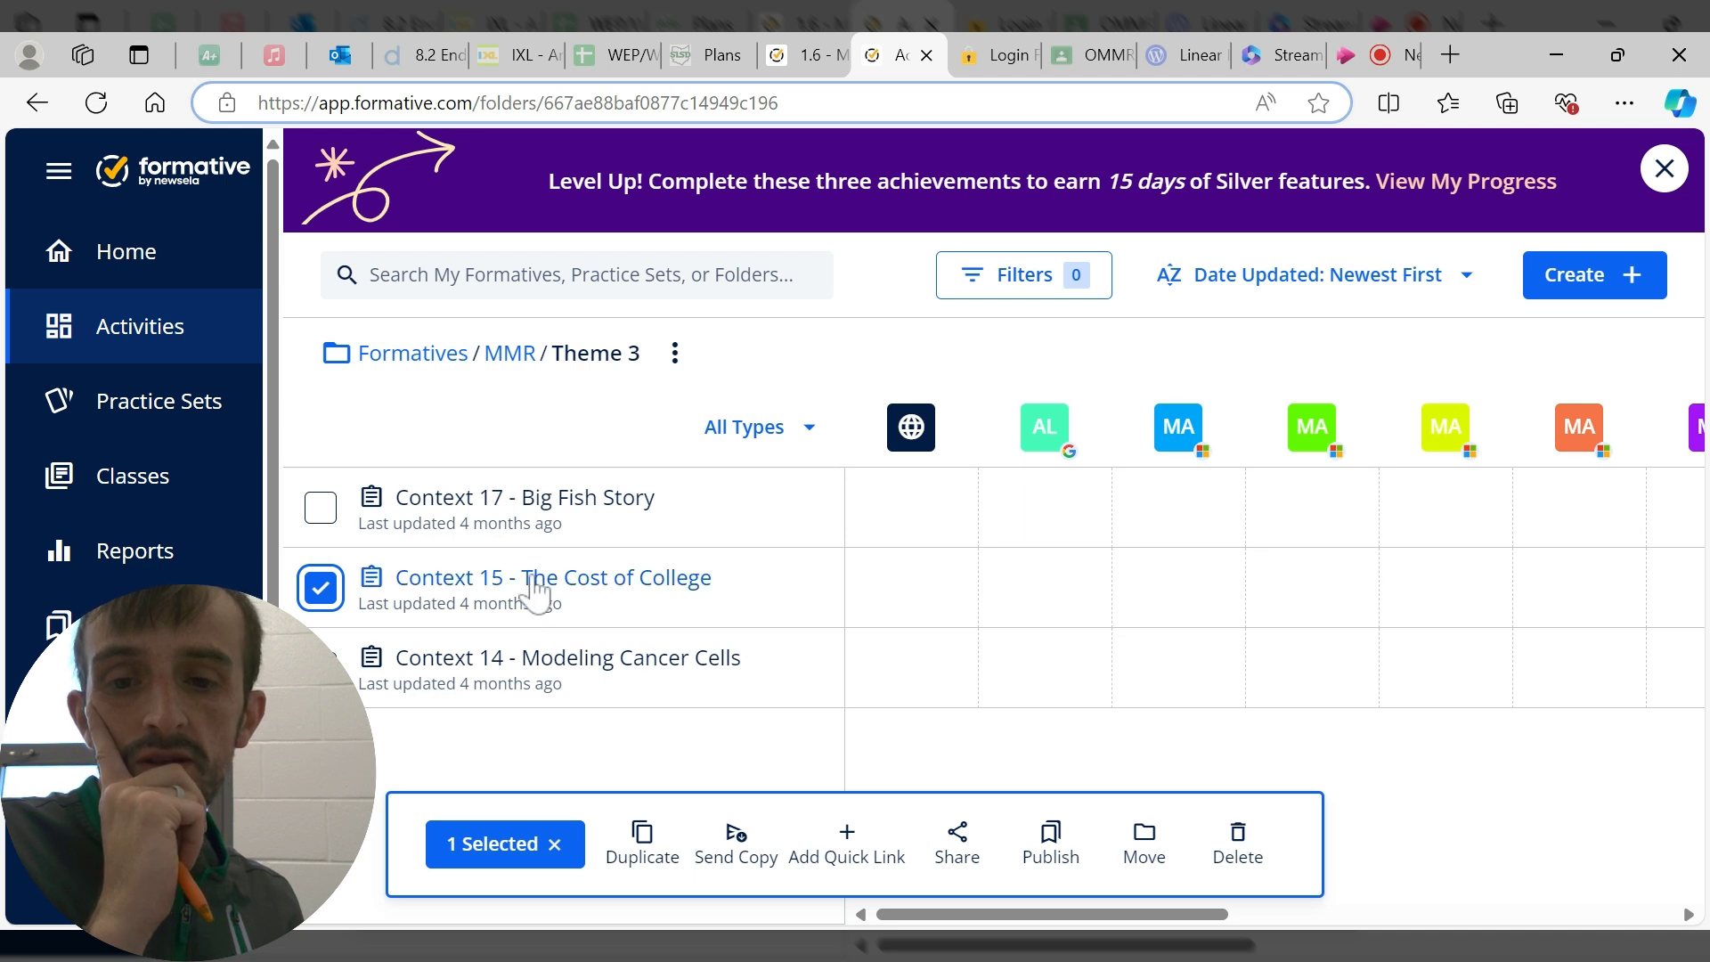
pyautogui.click(534, 579)
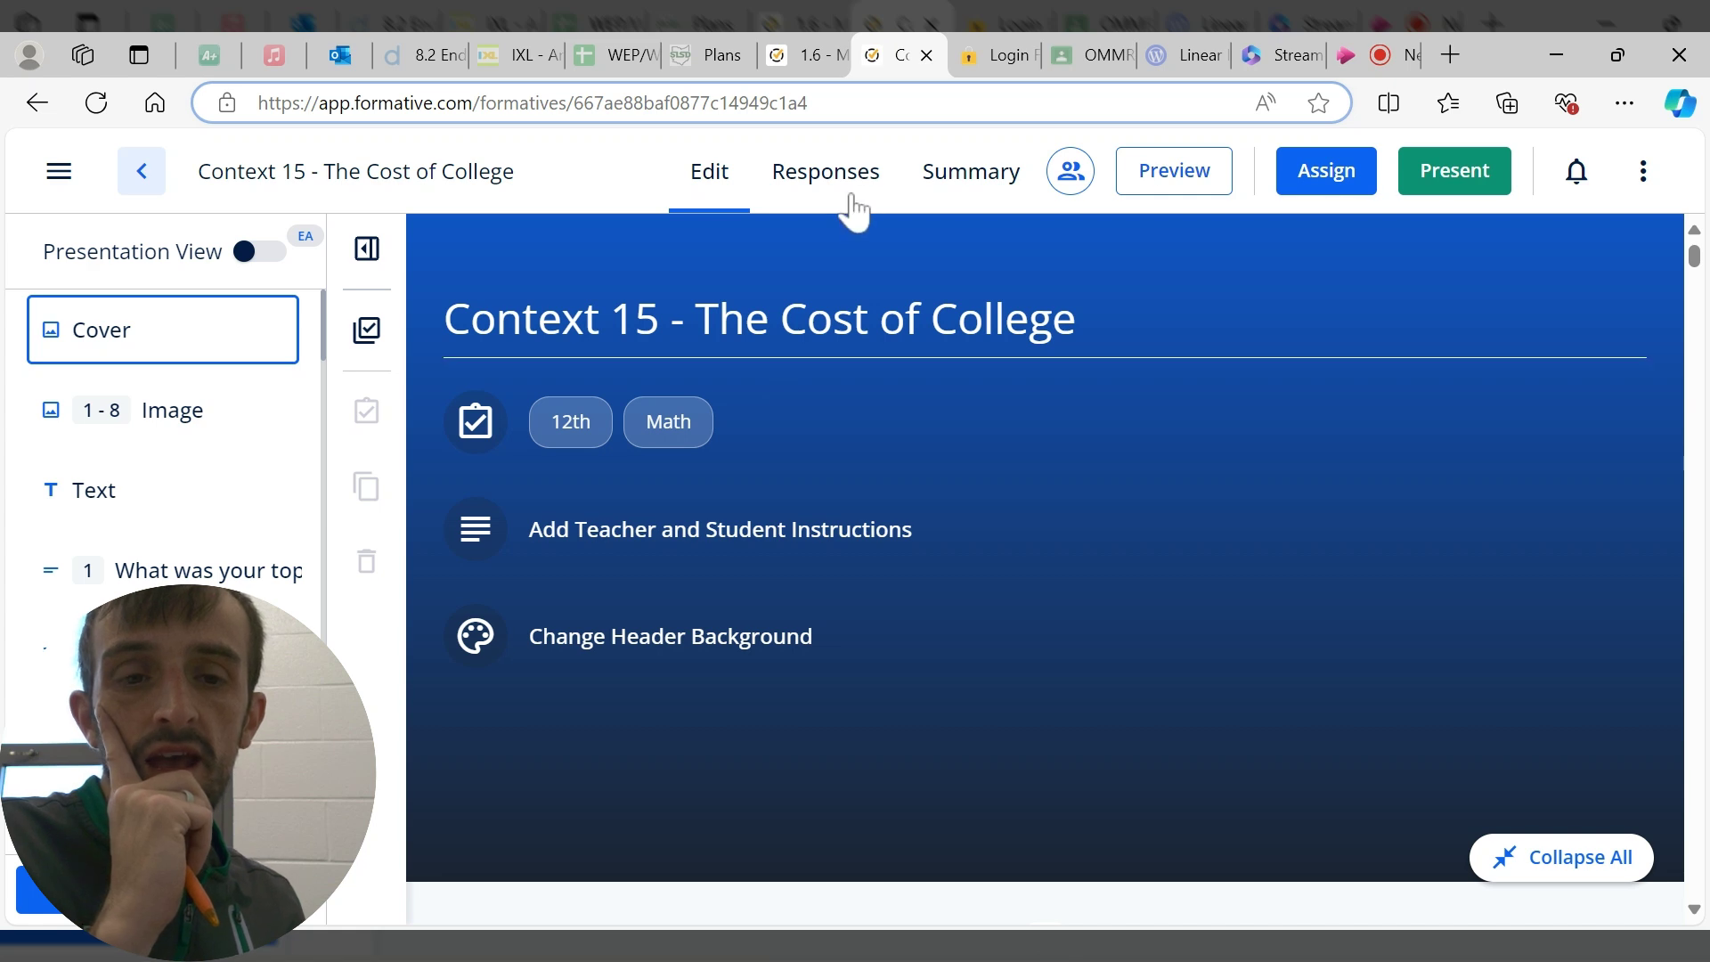
# - Assign Context 15 to Bell 1 - Math 8 and copy the activity's share link
pyautogui.click(1326, 175)
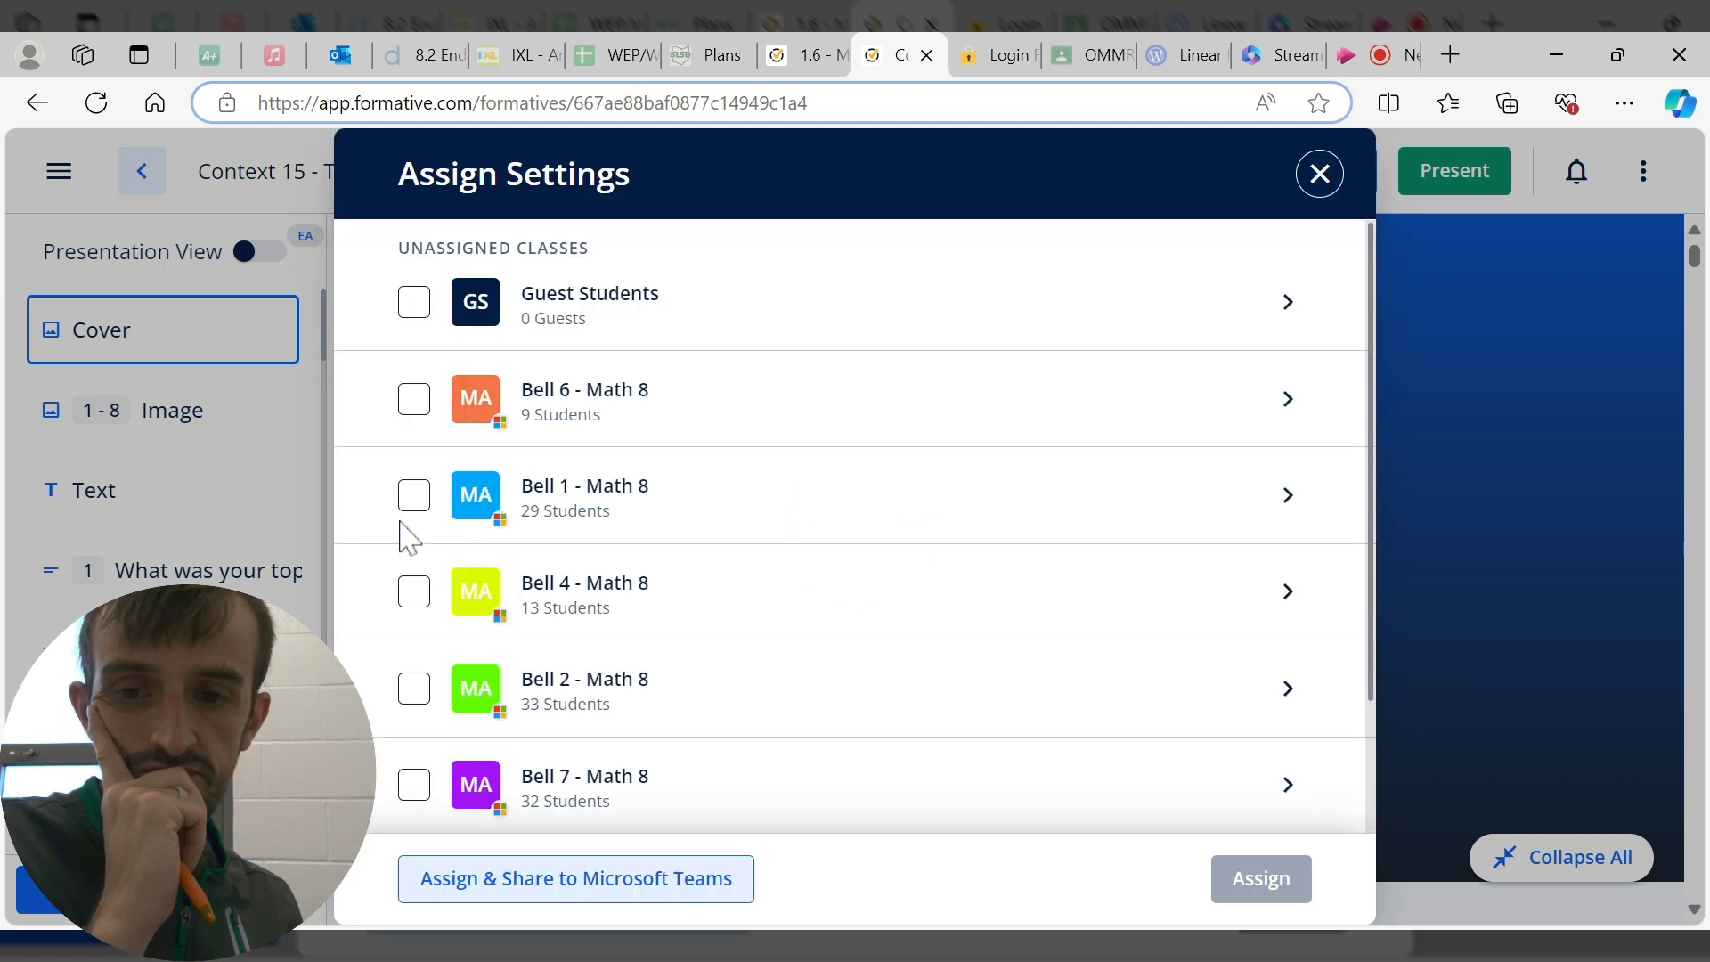
pyautogui.click(413, 496)
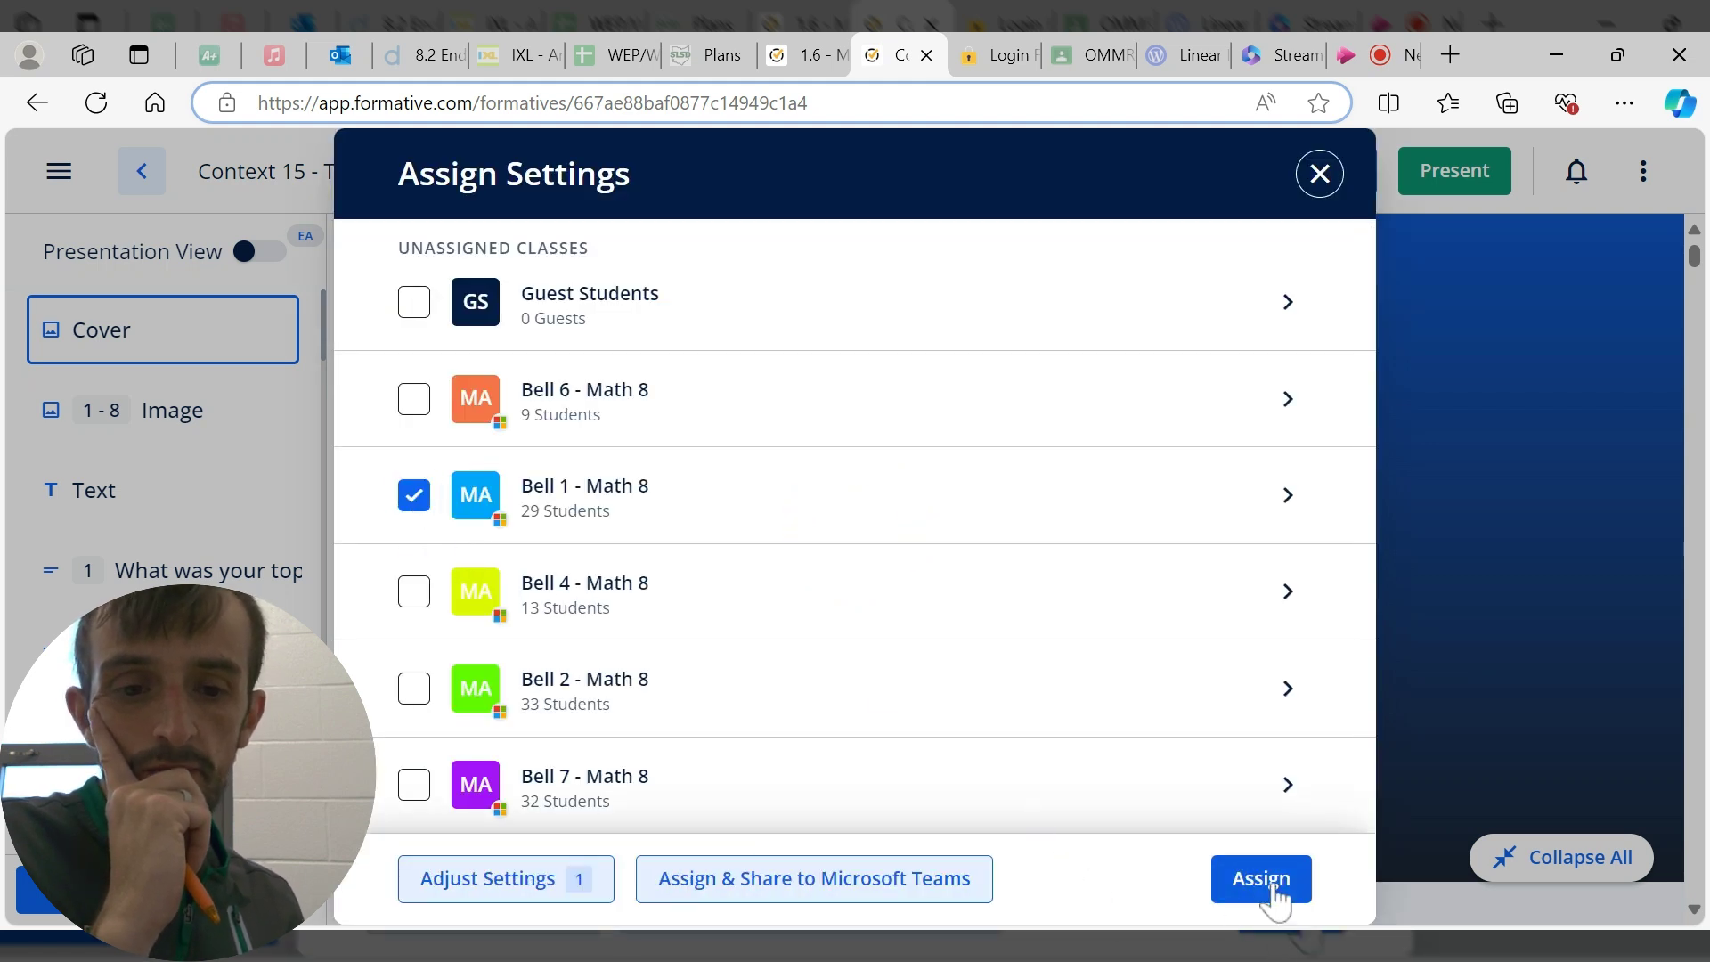
pyautogui.click(1271, 890)
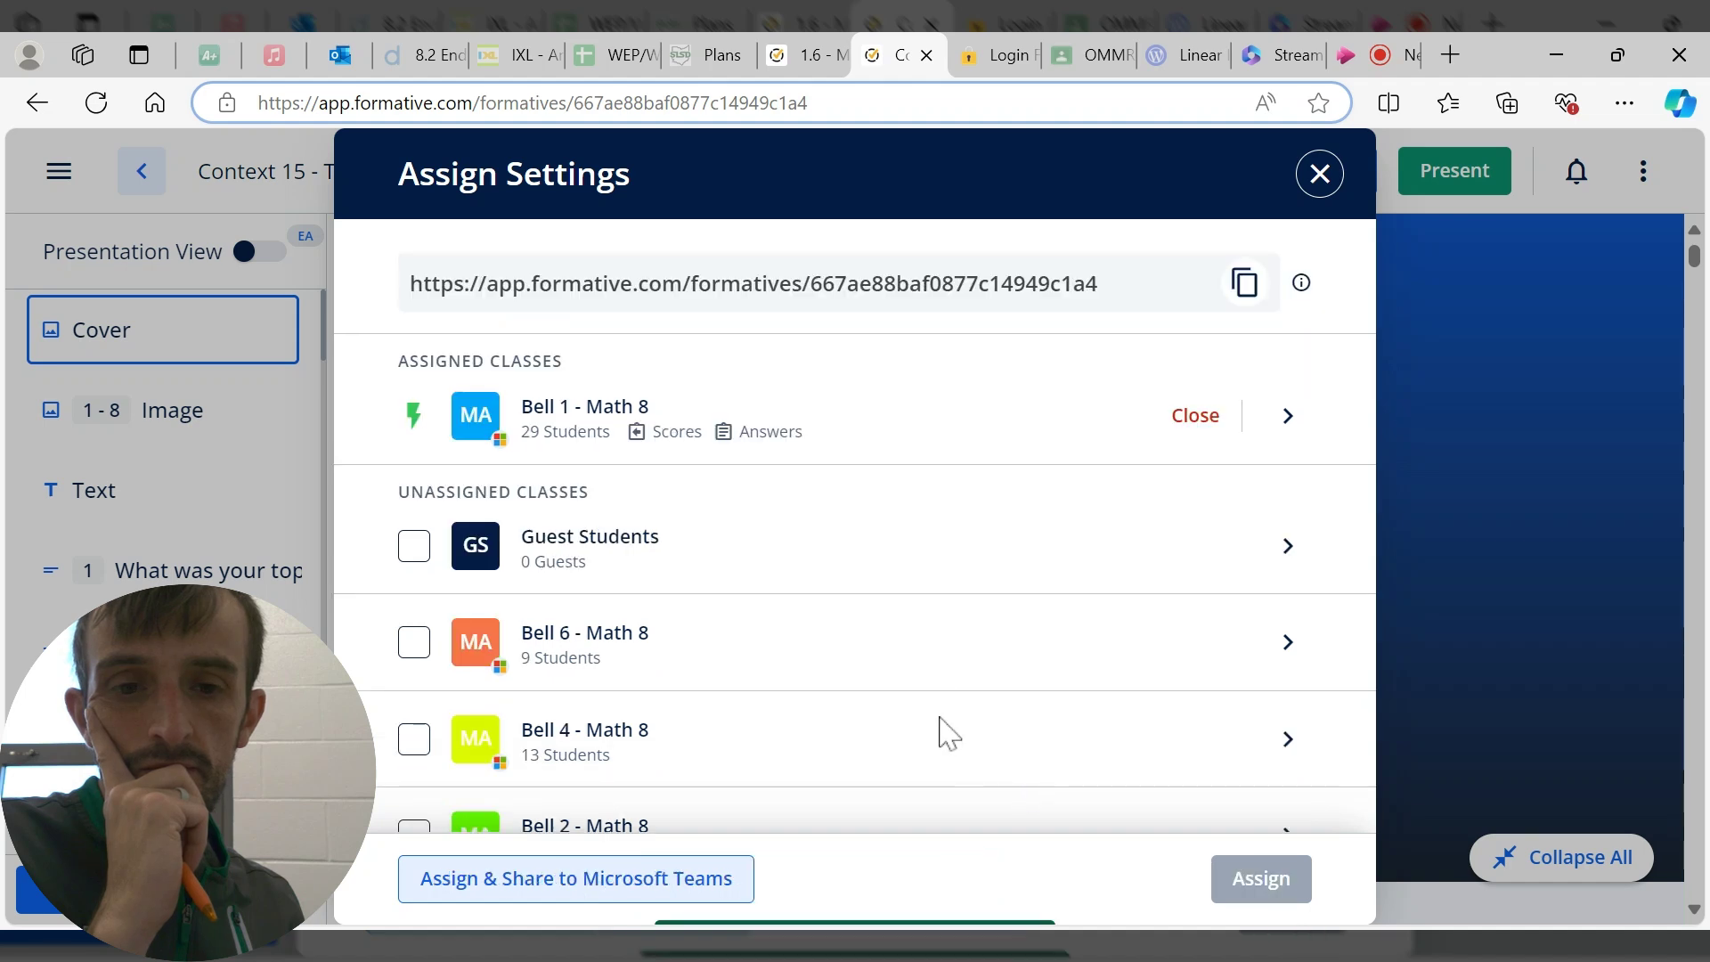
pyautogui.doubleClick(1086, 283)
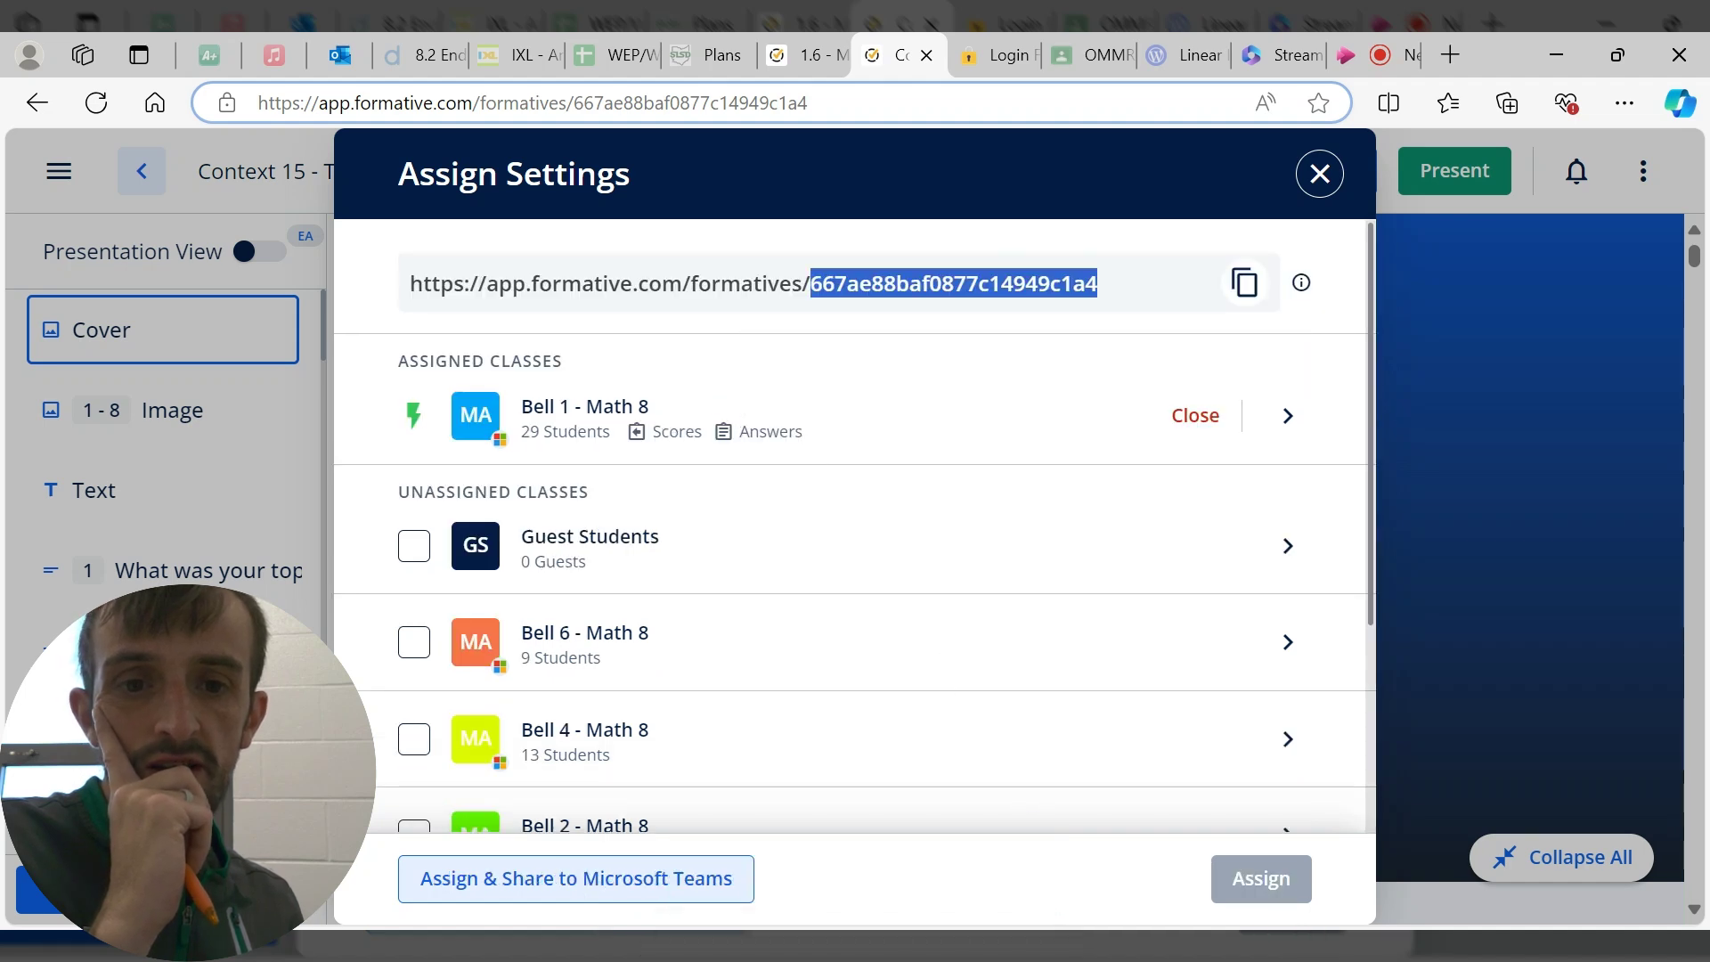
pyautogui.click(1244, 282)
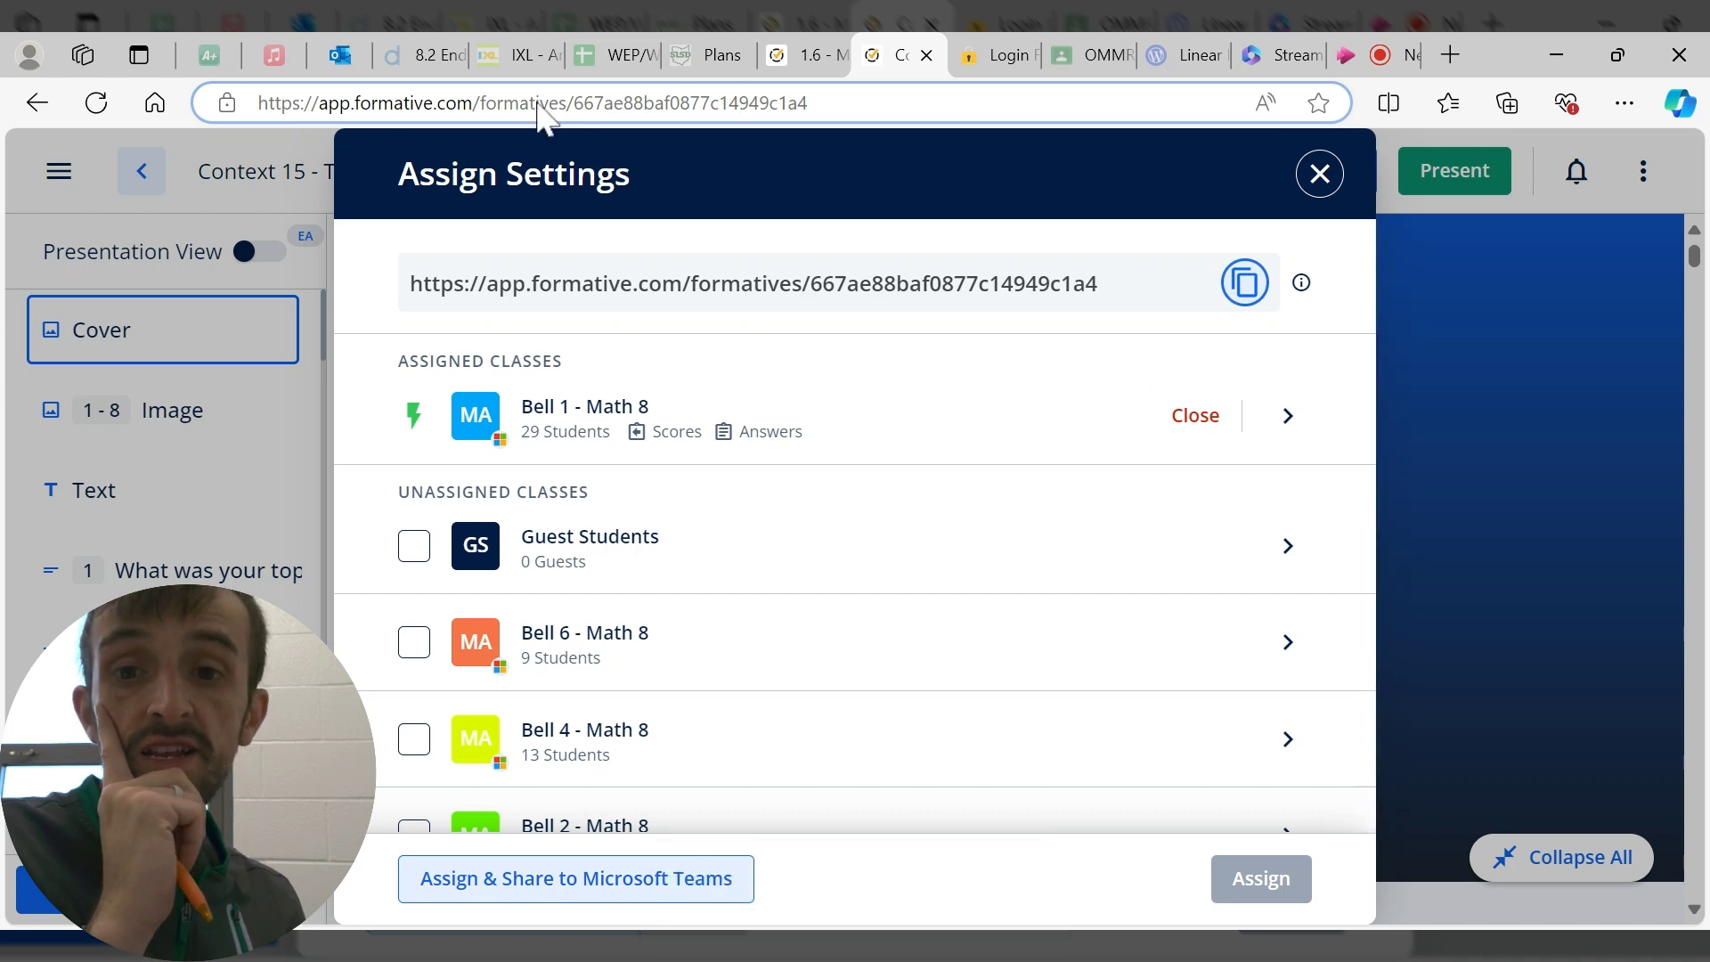
# - Unassign Context 15 from Bell 1 - Math 8, confirm, and close the assignment settings
pyautogui.scroll(-3, 745, 572)
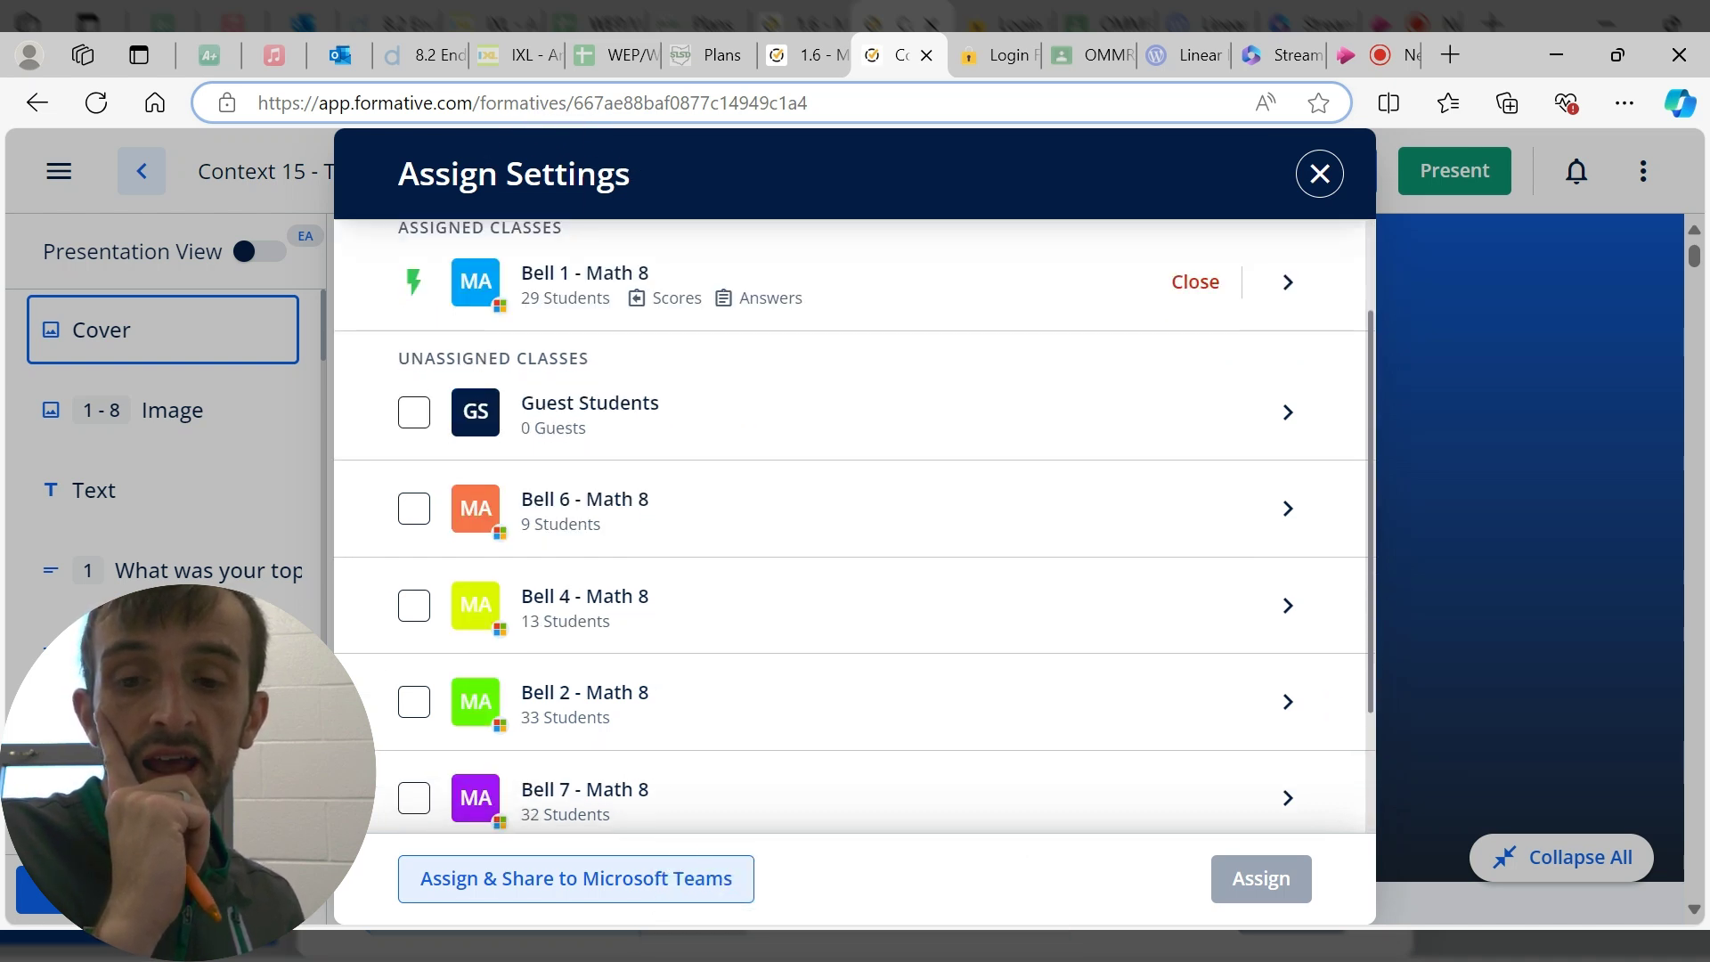
pyautogui.scroll(3, 806, 580)
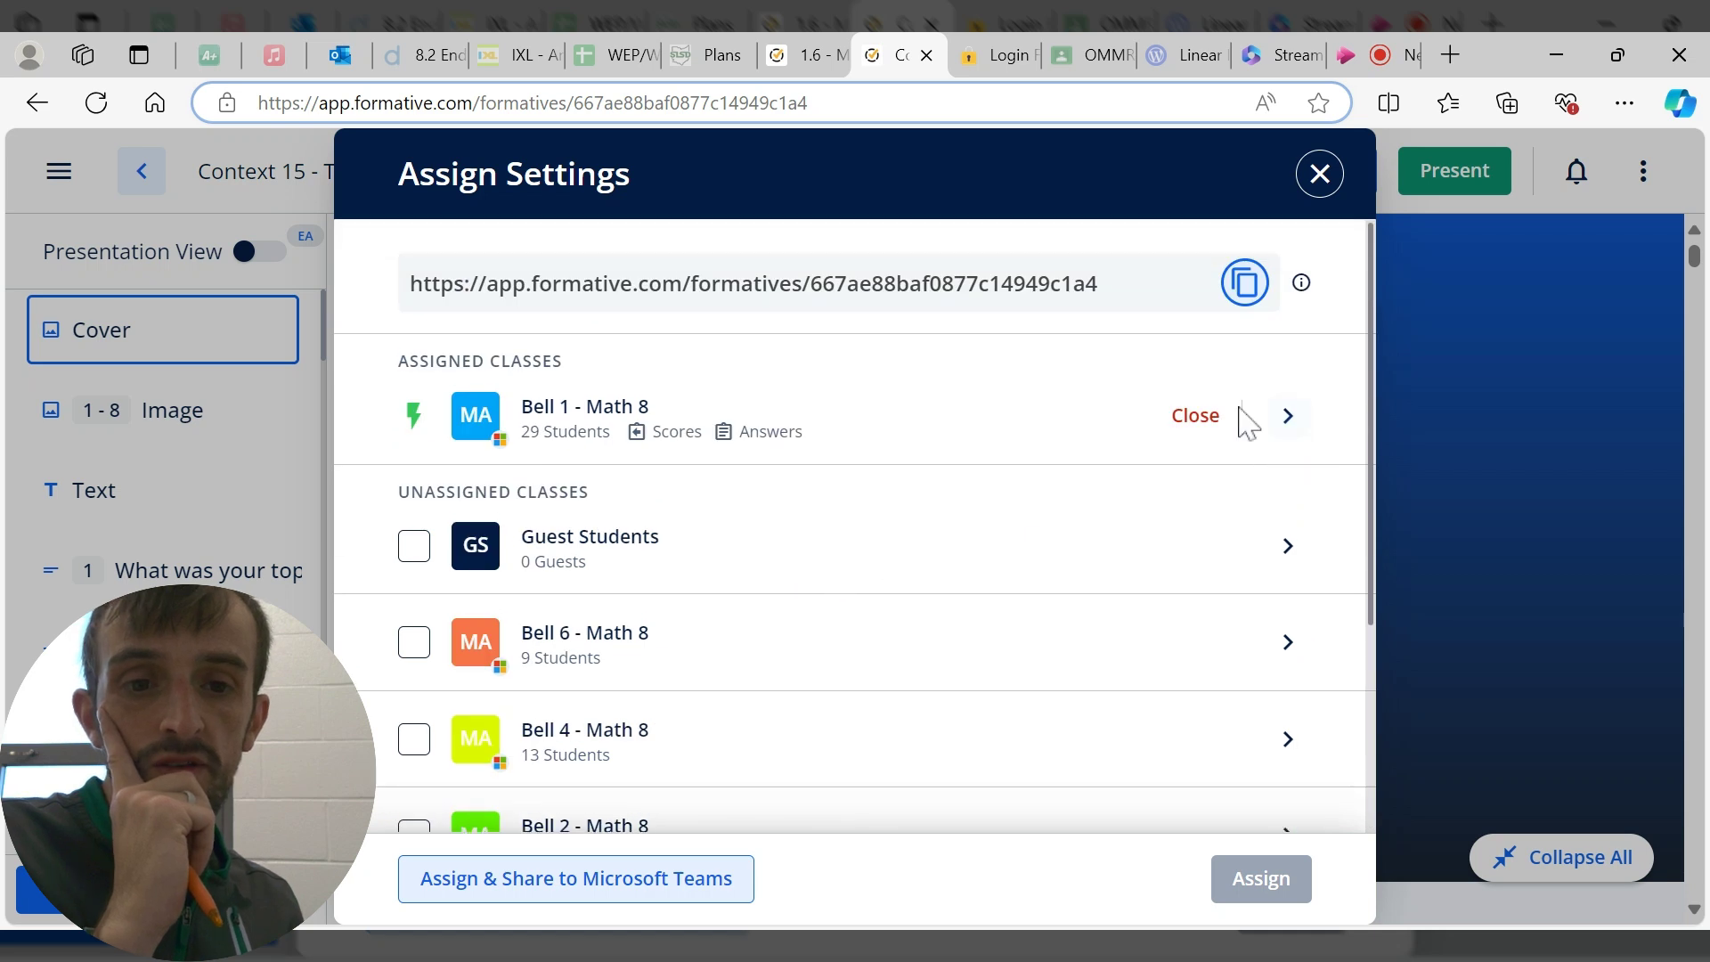
pyautogui.click(1287, 417)
pyautogui.scroll(-5, 763, 629)
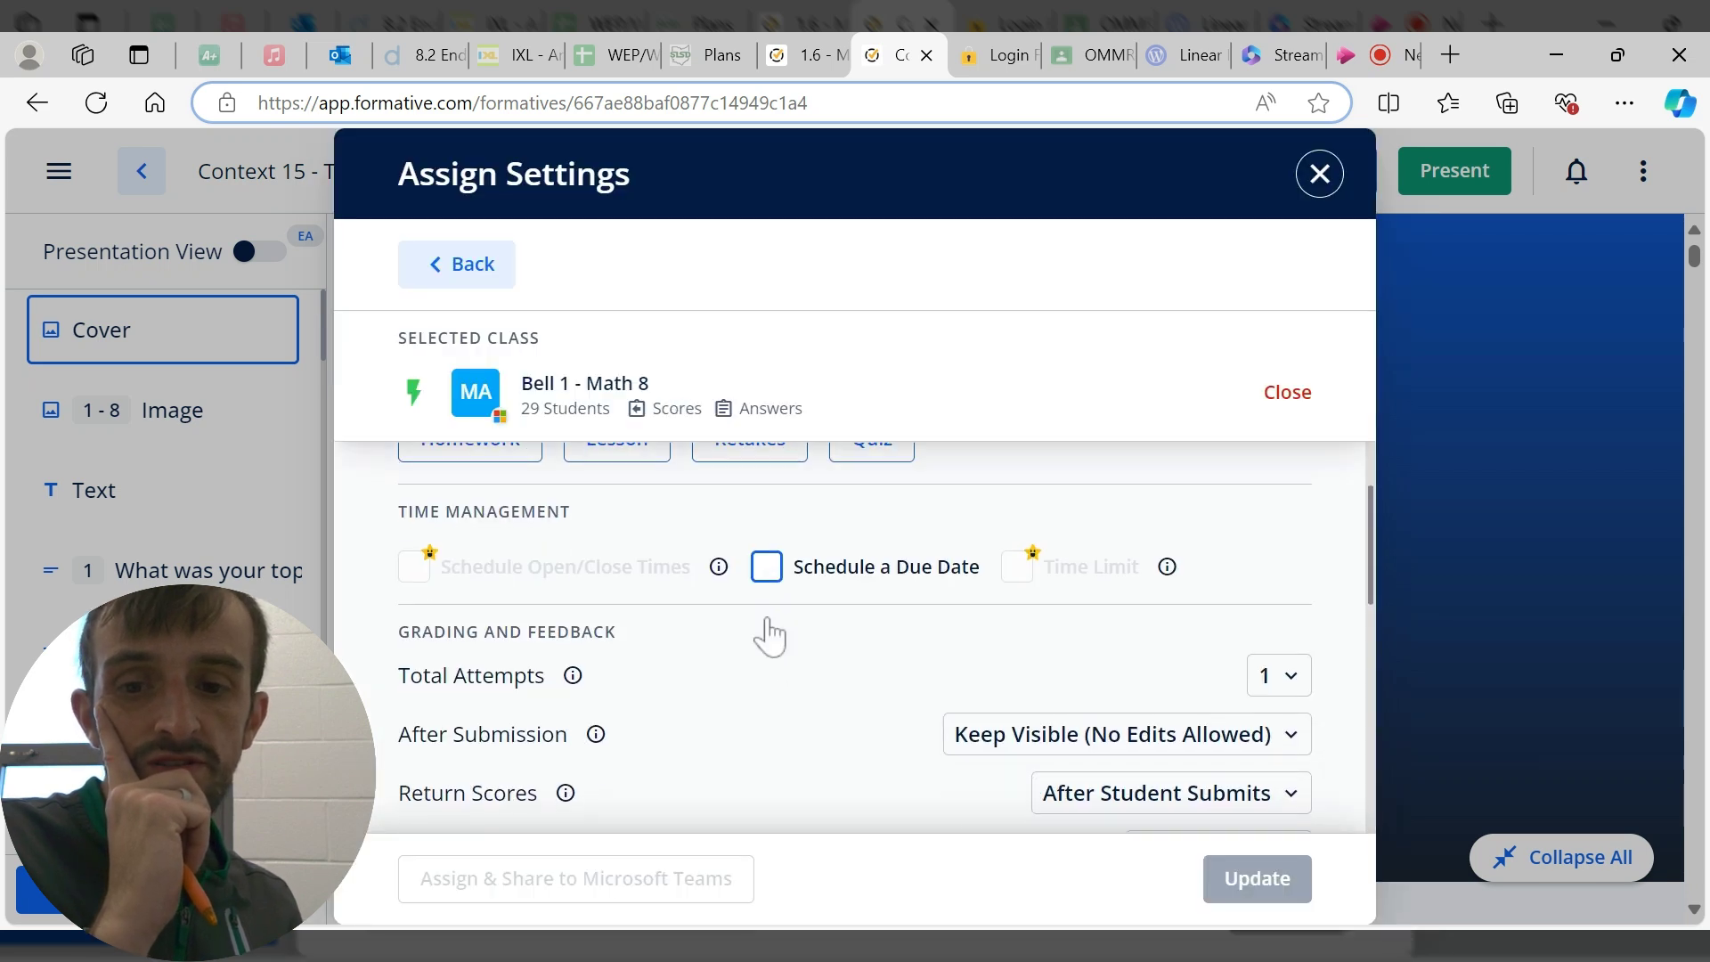
pyautogui.click(1244, 787)
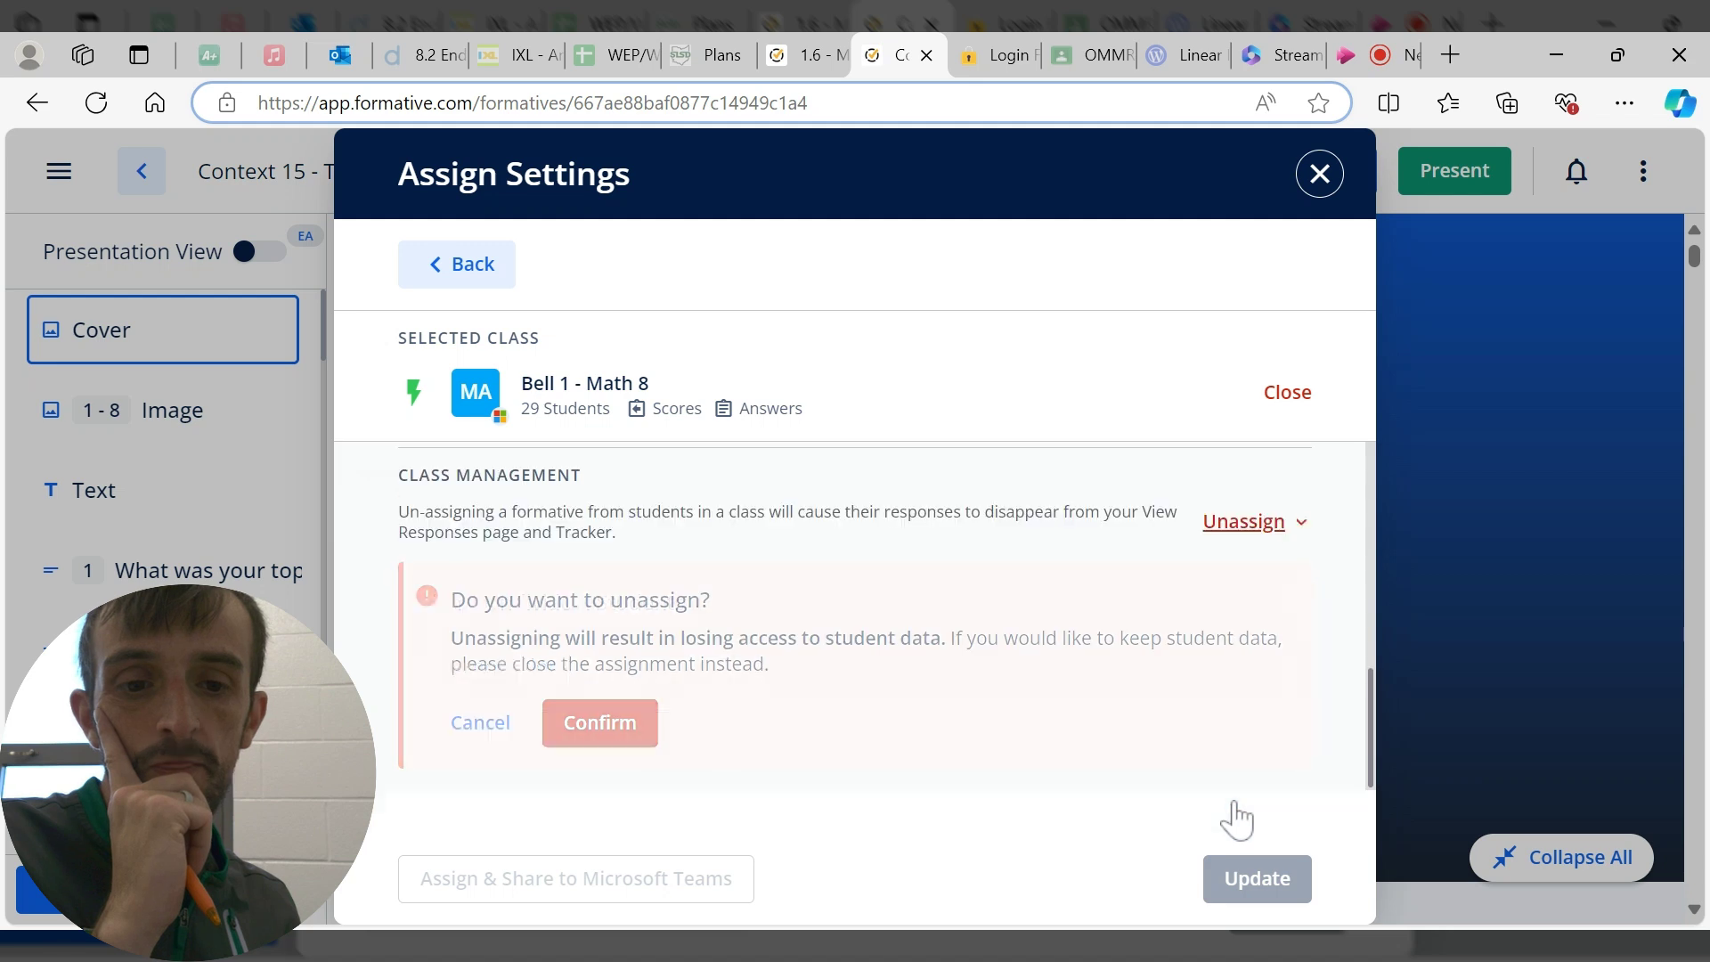
pyautogui.click(641, 730)
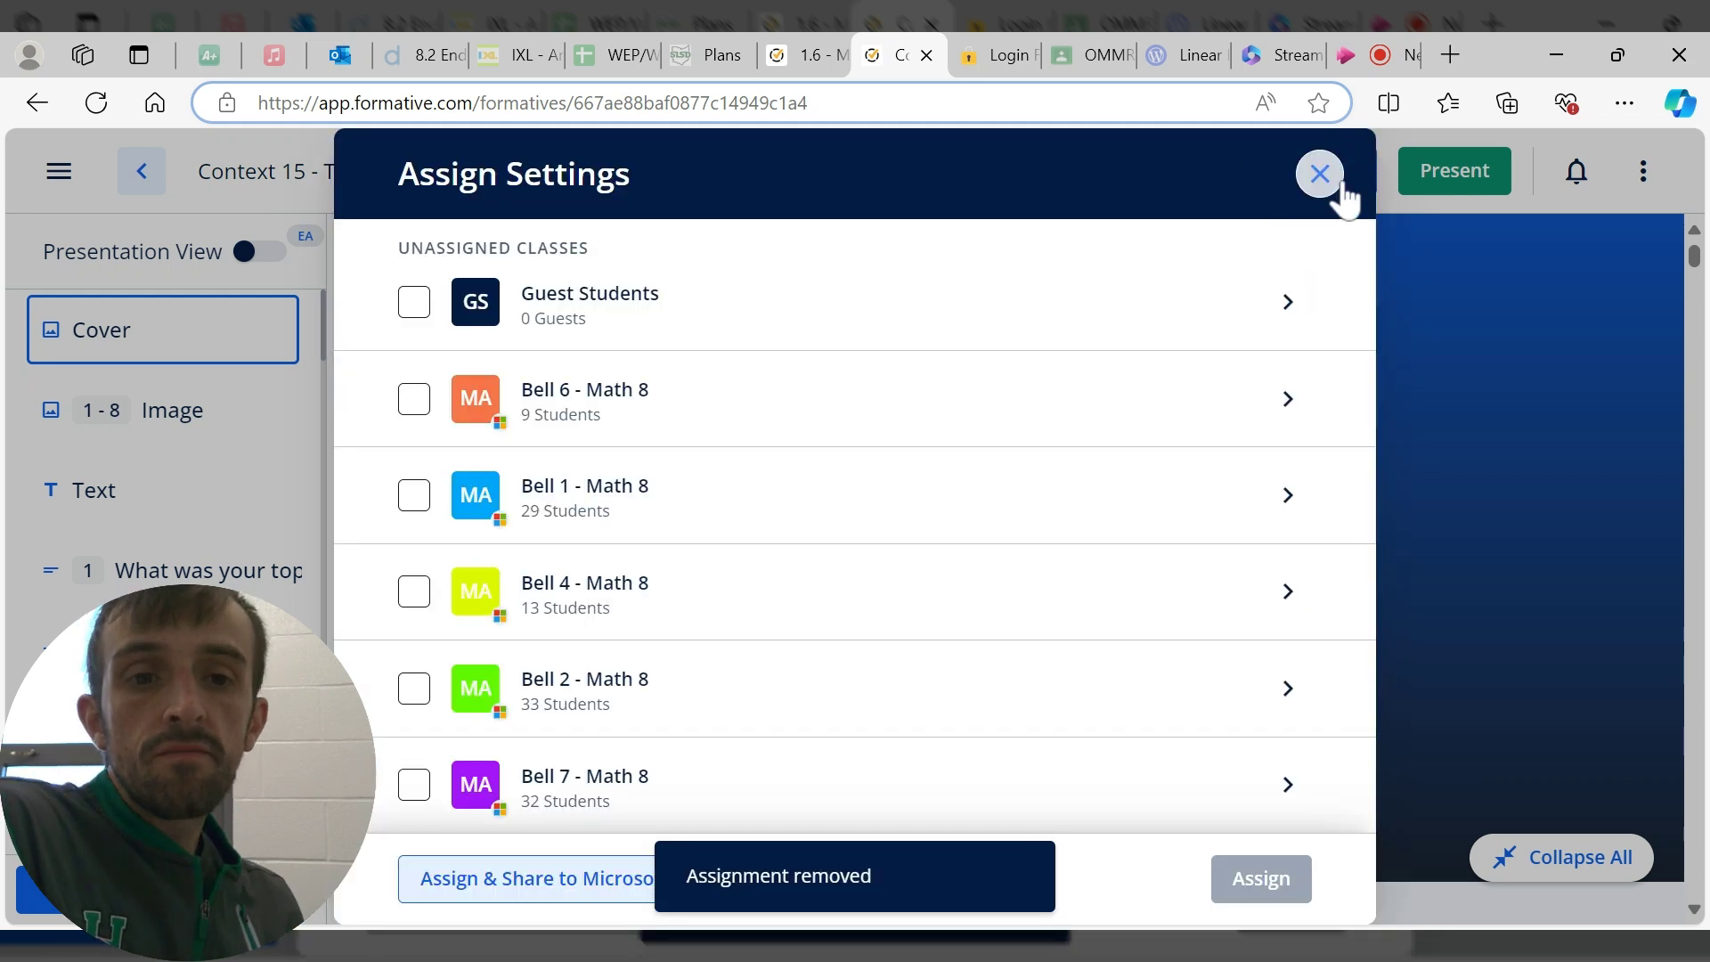
pyautogui.click(1319, 174)
pyautogui.click(801, 54)
pyautogui.scroll(10, 866, 515)
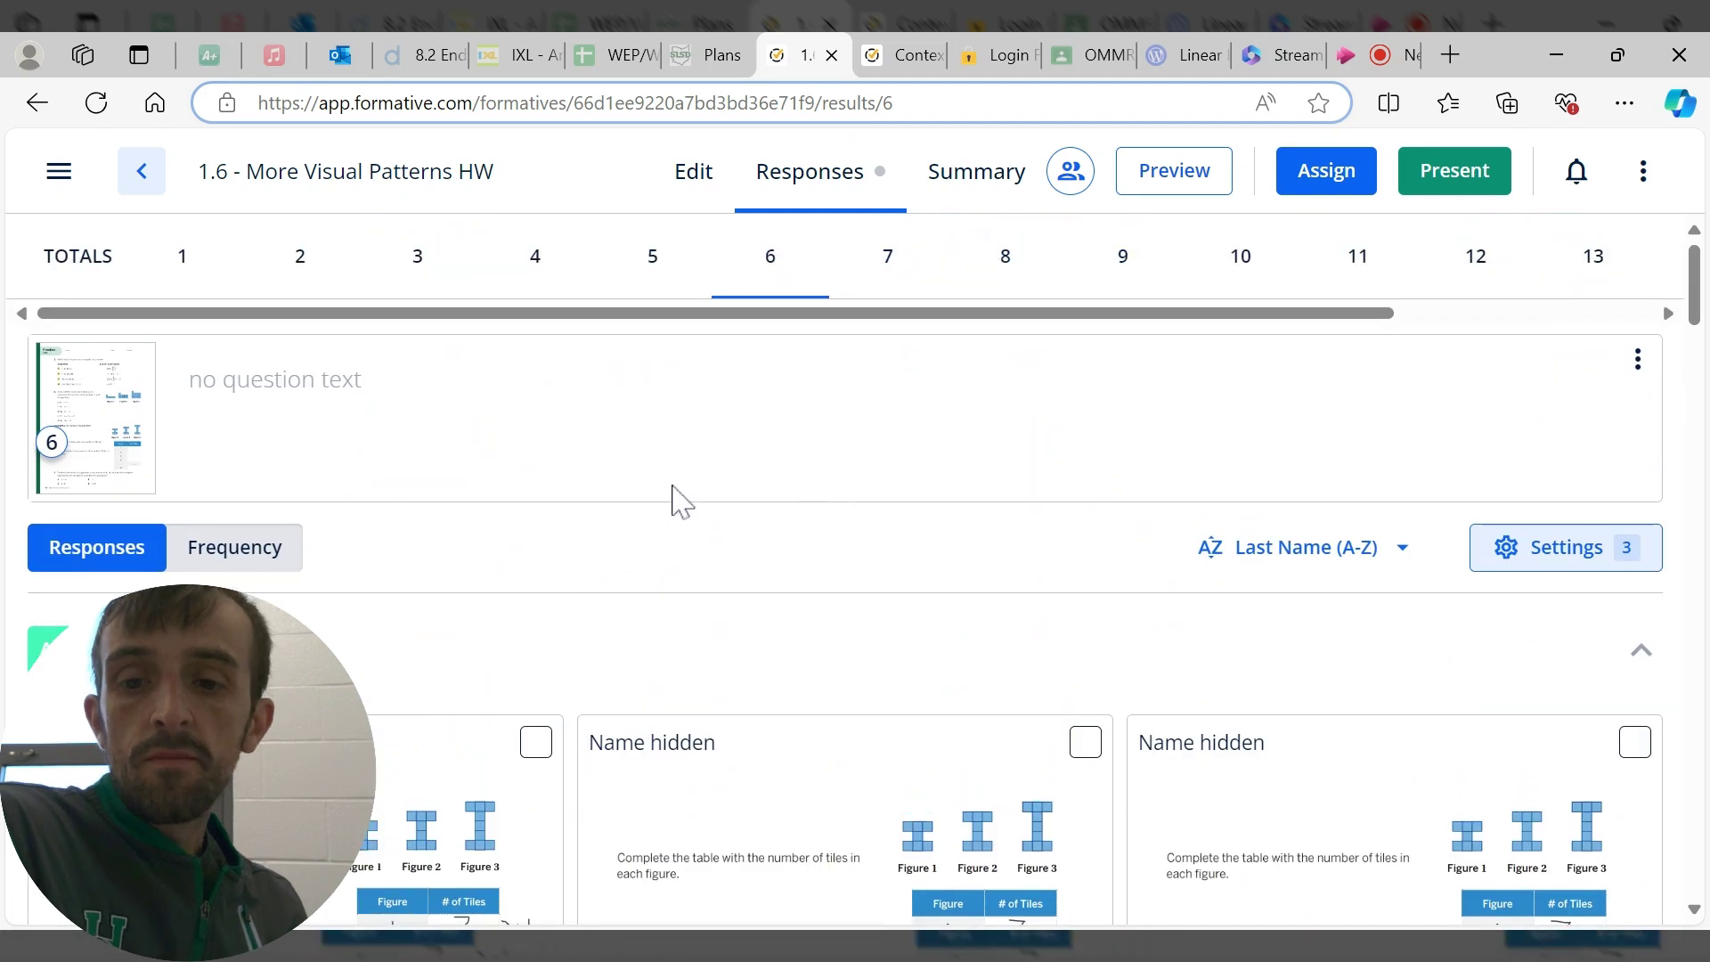
pyautogui.hotkey('ctrl', '-')
pyautogui.hotkey('ctrl', '-')
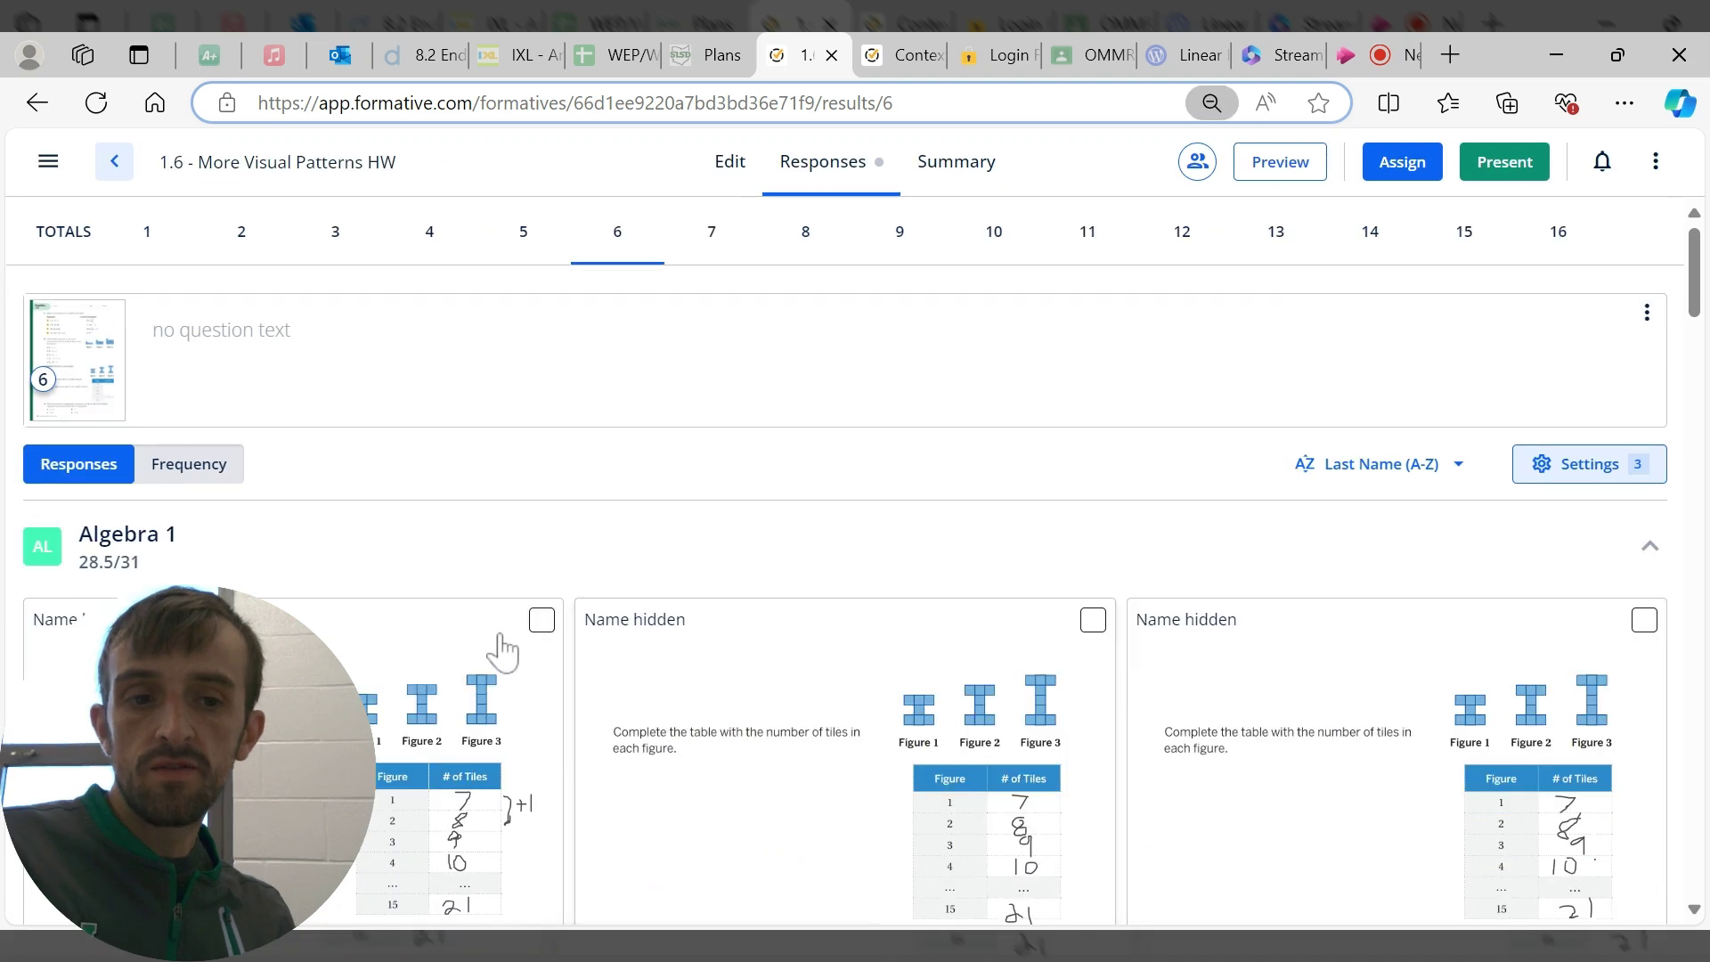
pyautogui.scroll(-2, 496, 649)
pyautogui.click(478, 570)
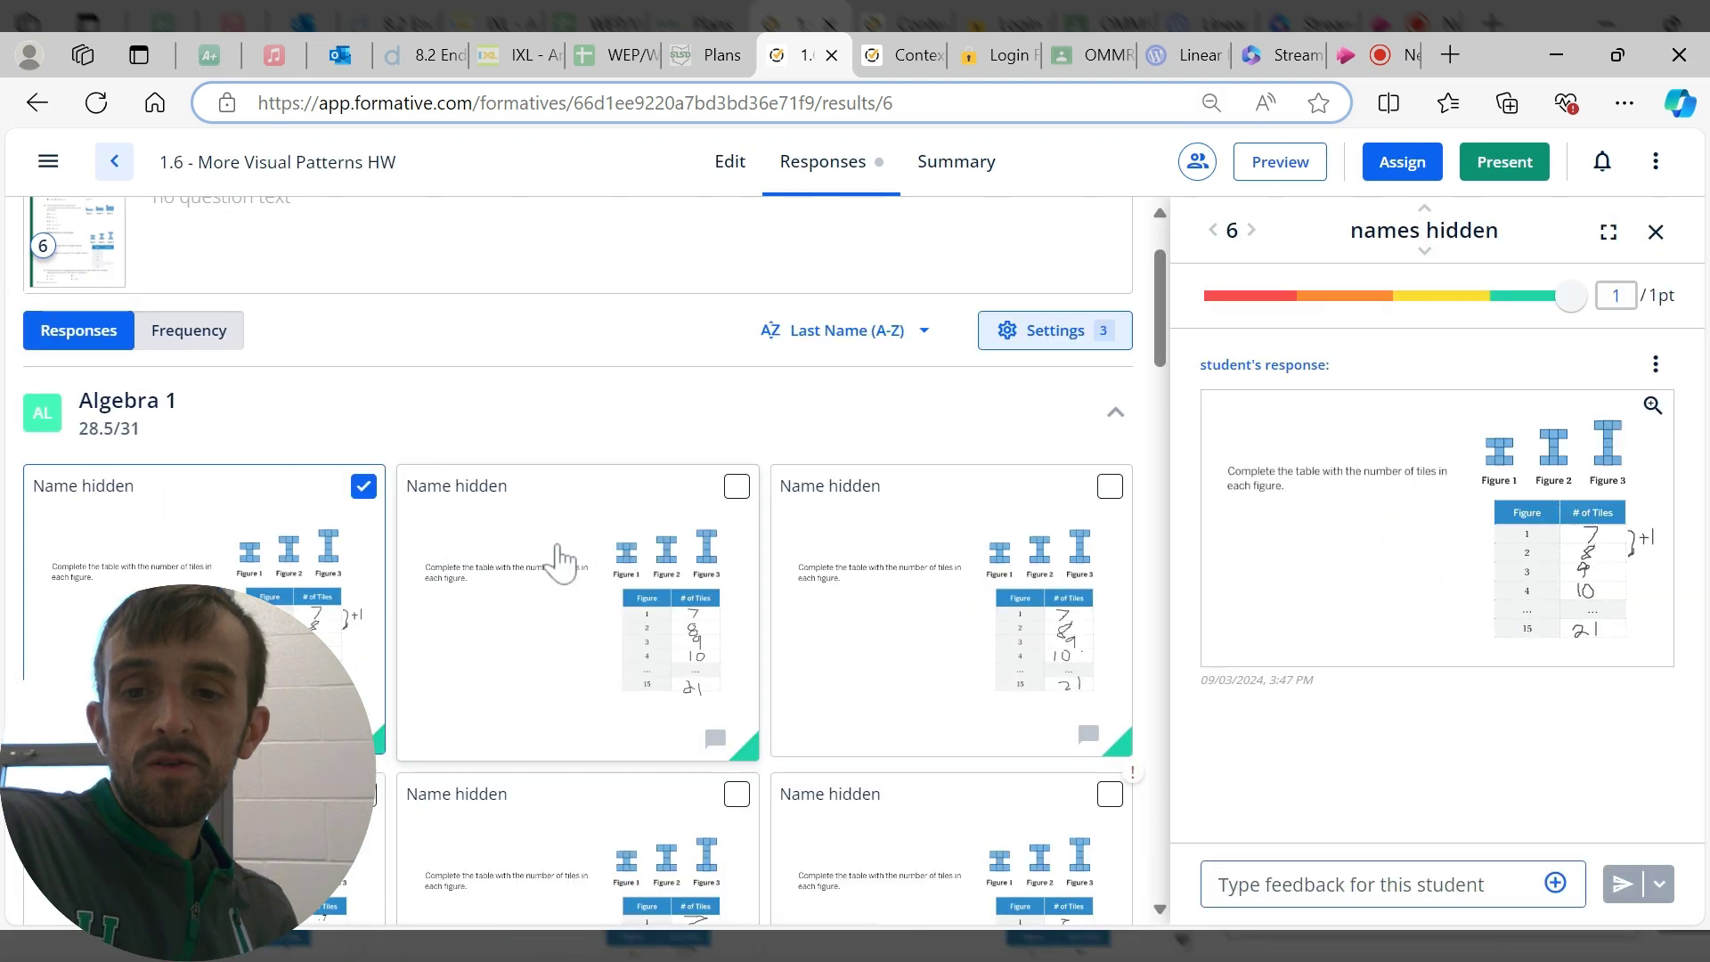
pyautogui.click(621, 588)
pyautogui.click(985, 600)
pyautogui.scroll(-3, 891, 605)
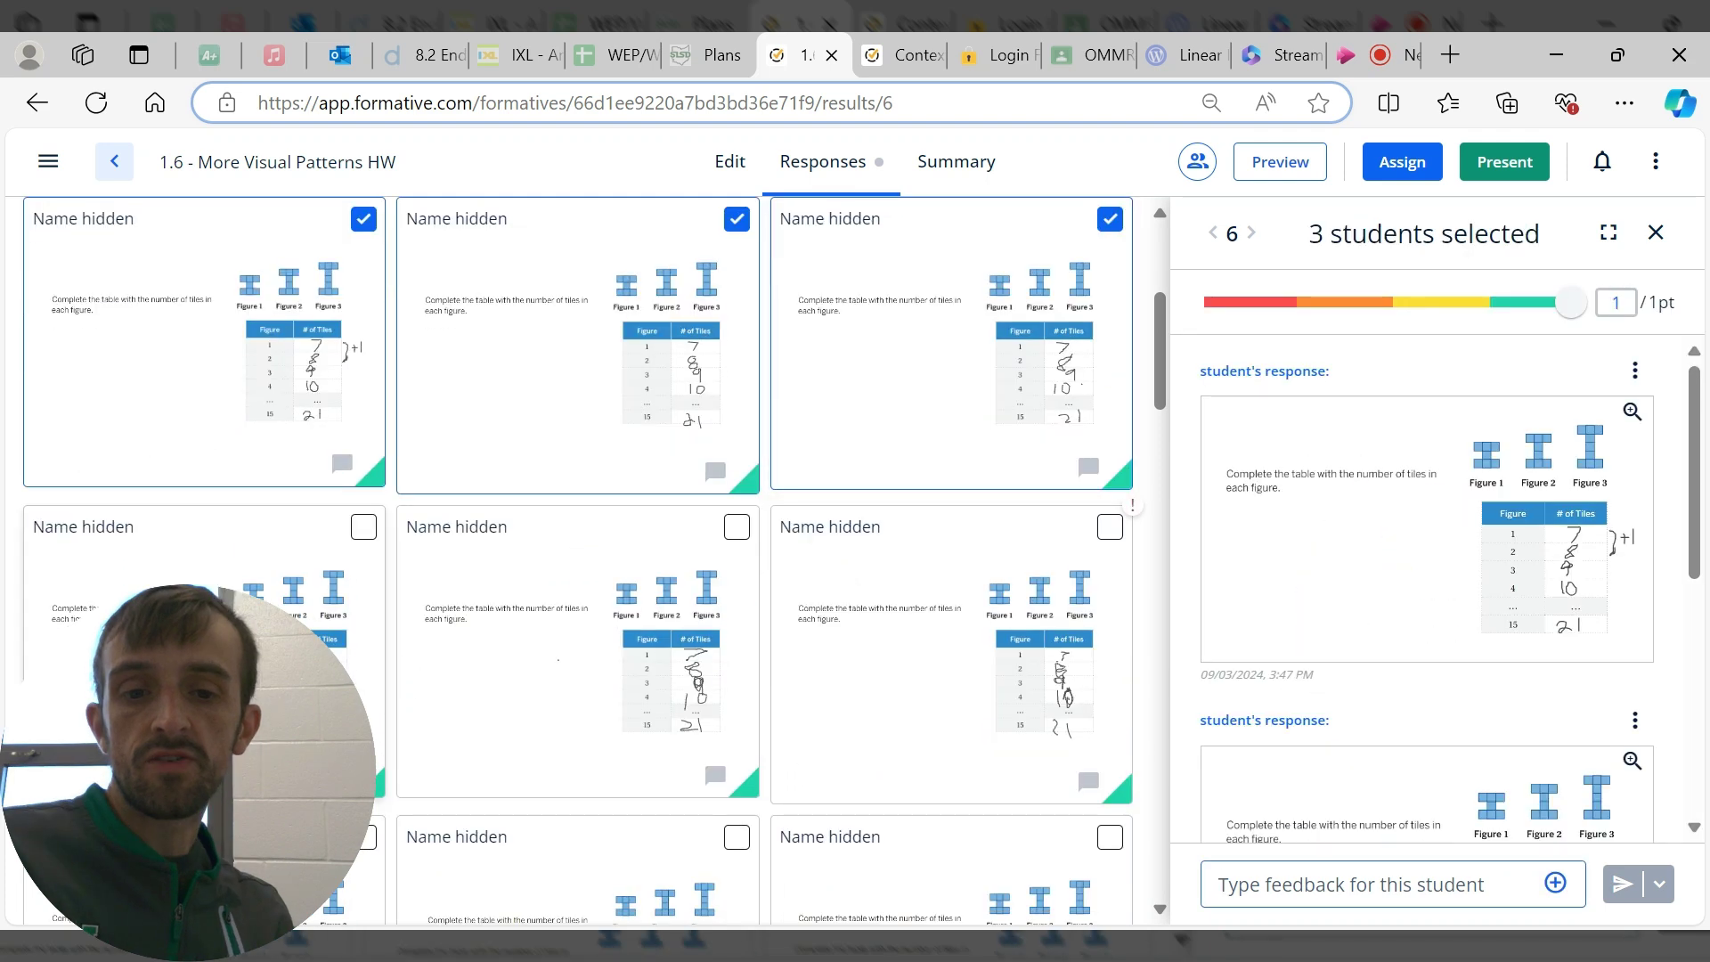
pyautogui.click(356, 623)
pyautogui.click(623, 649)
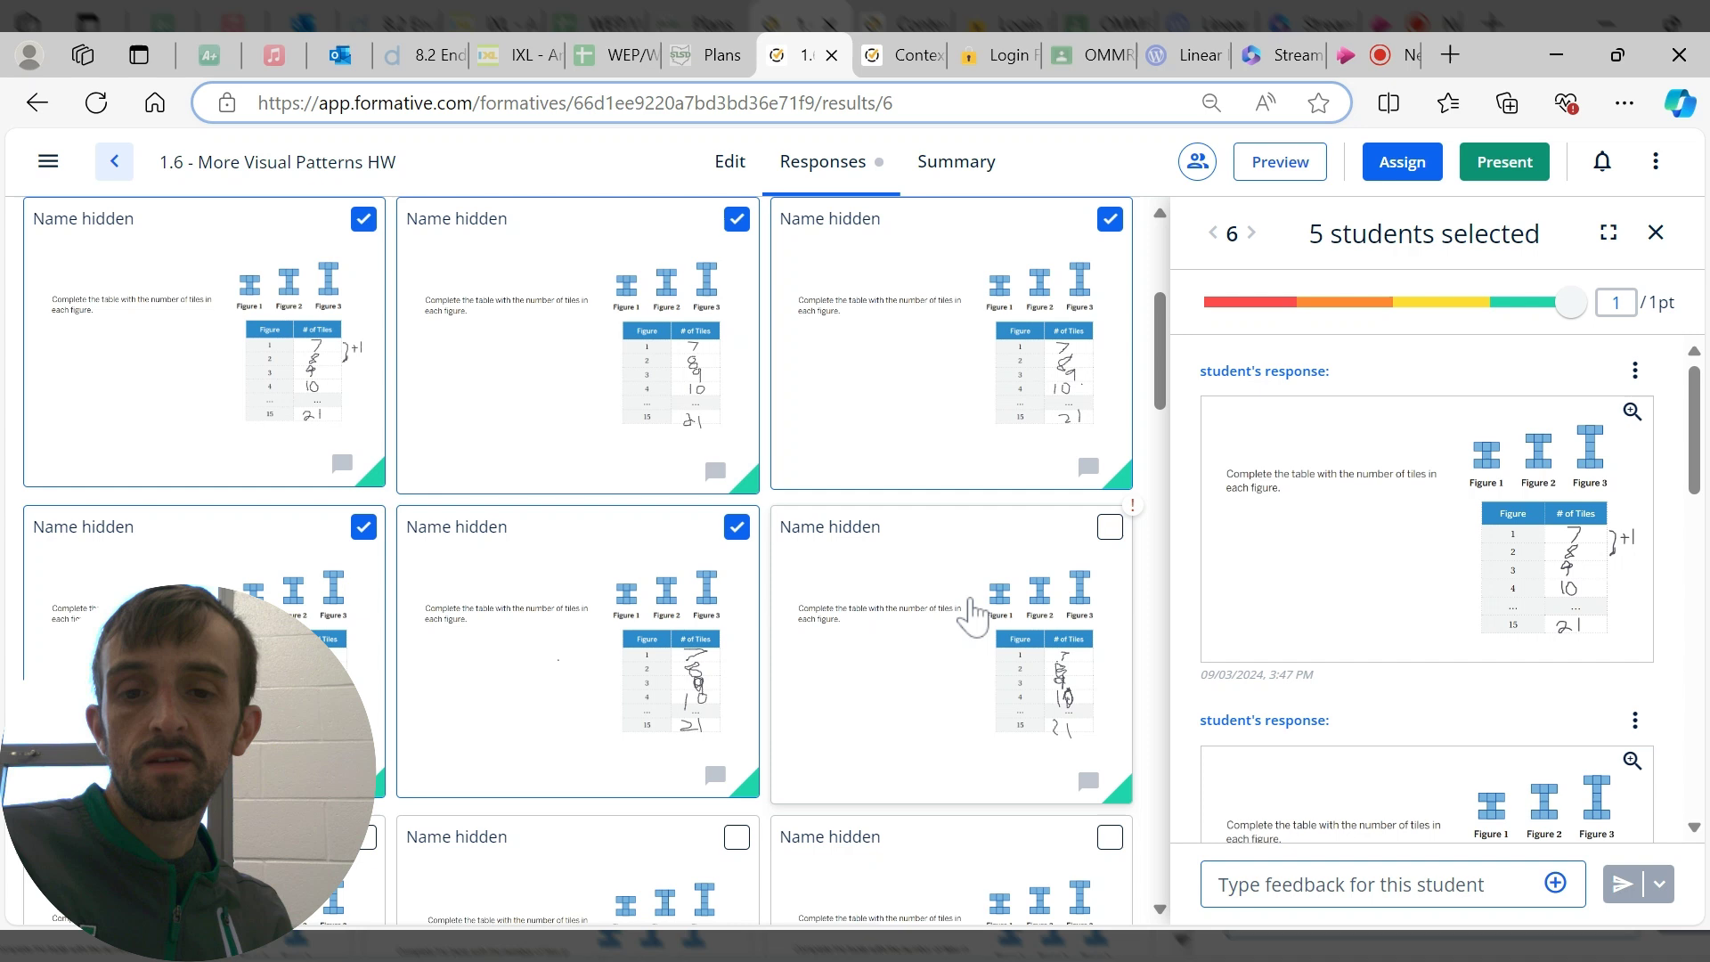
pyautogui.click(975, 614)
pyautogui.scroll(-3, 739, 587)
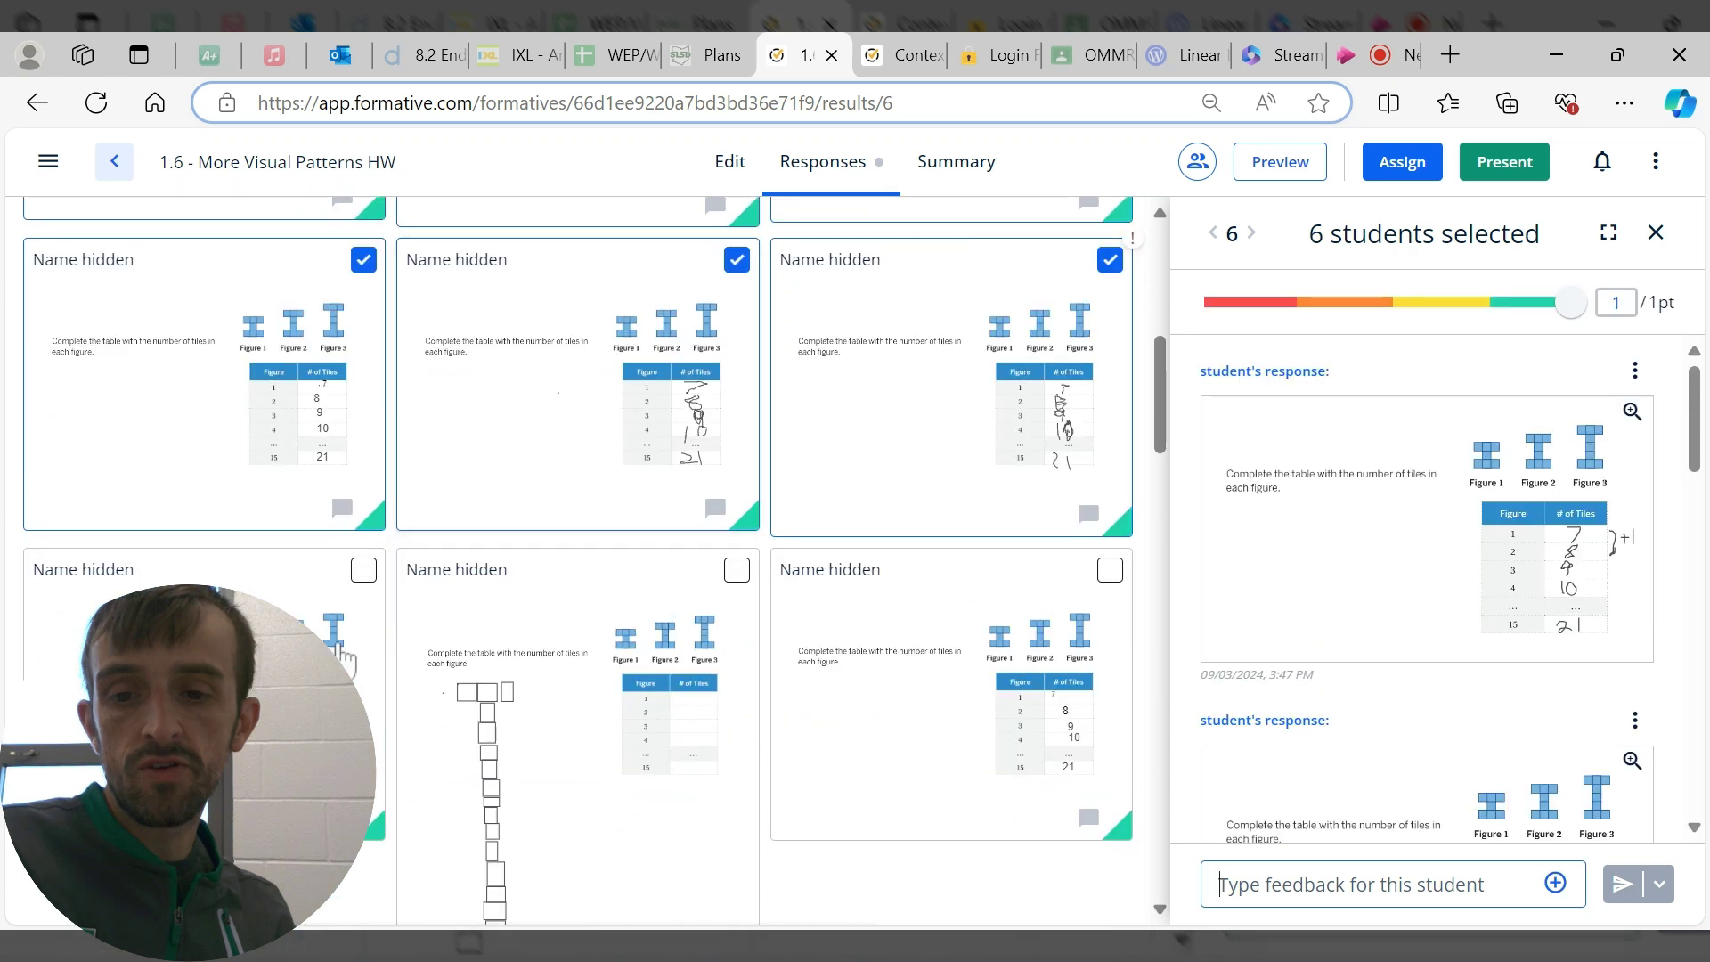
pyautogui.click(363, 573)
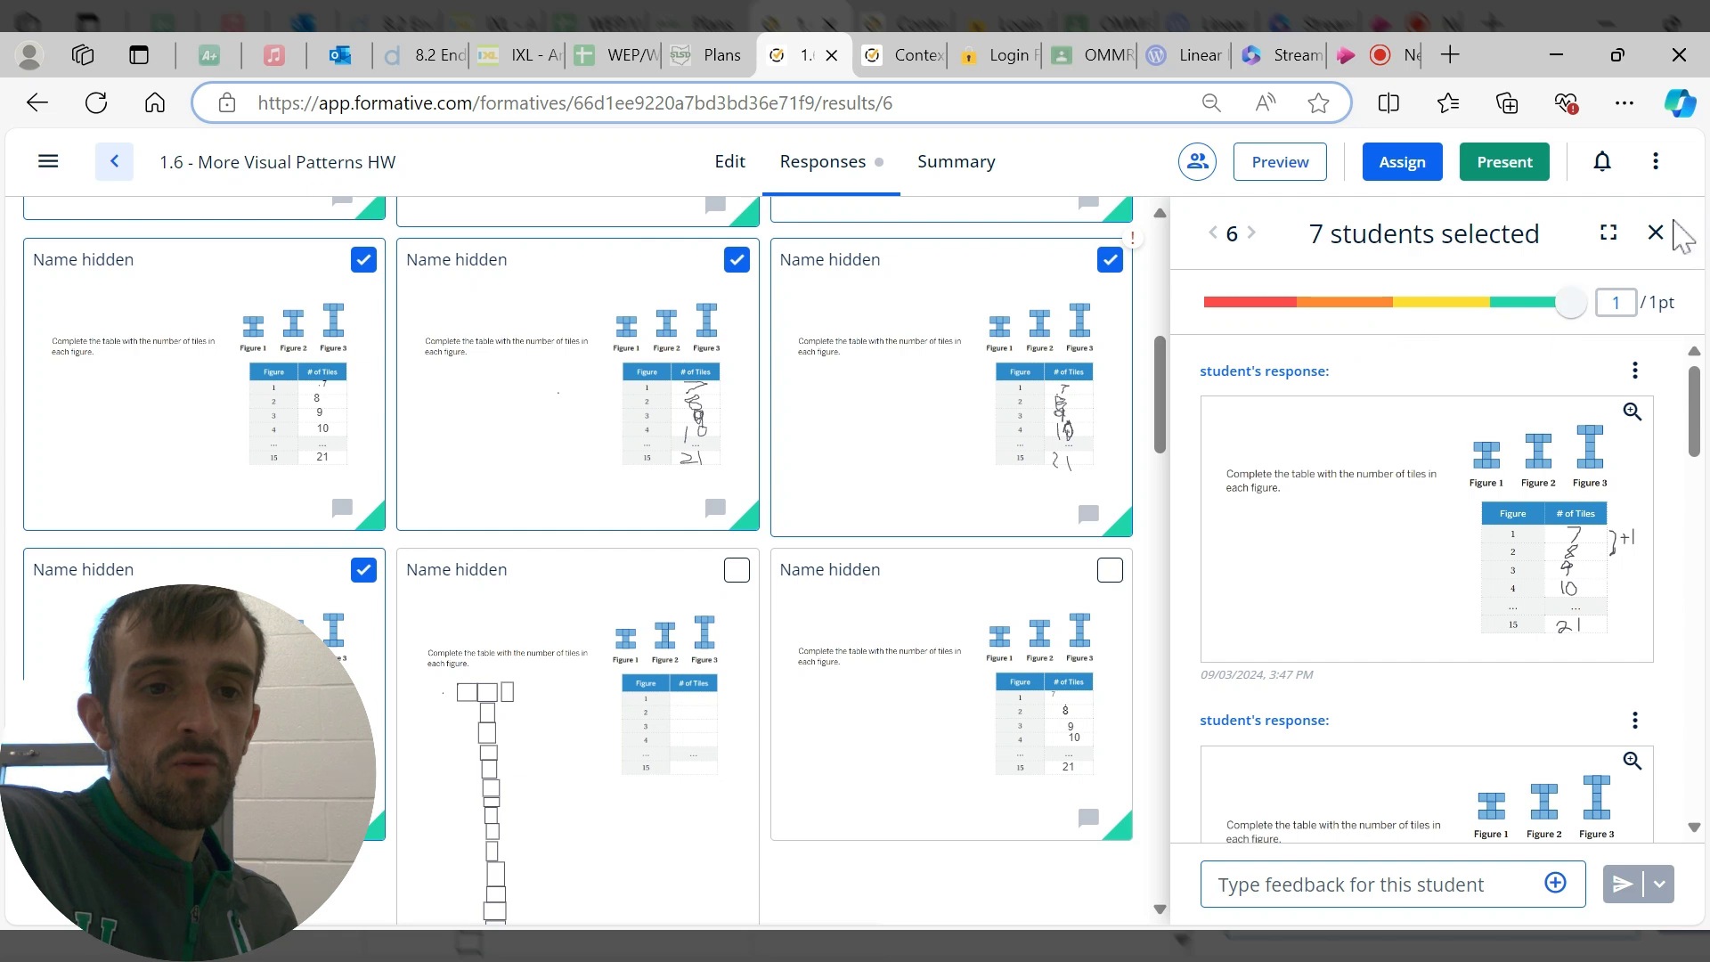
pyautogui.click(1655, 231)
# - Open the 1.6 homework TOTALS grid (448.5 / 465) and glance at the Last Name (A-Z) sort options
pyautogui.scroll(10, 851, 280)
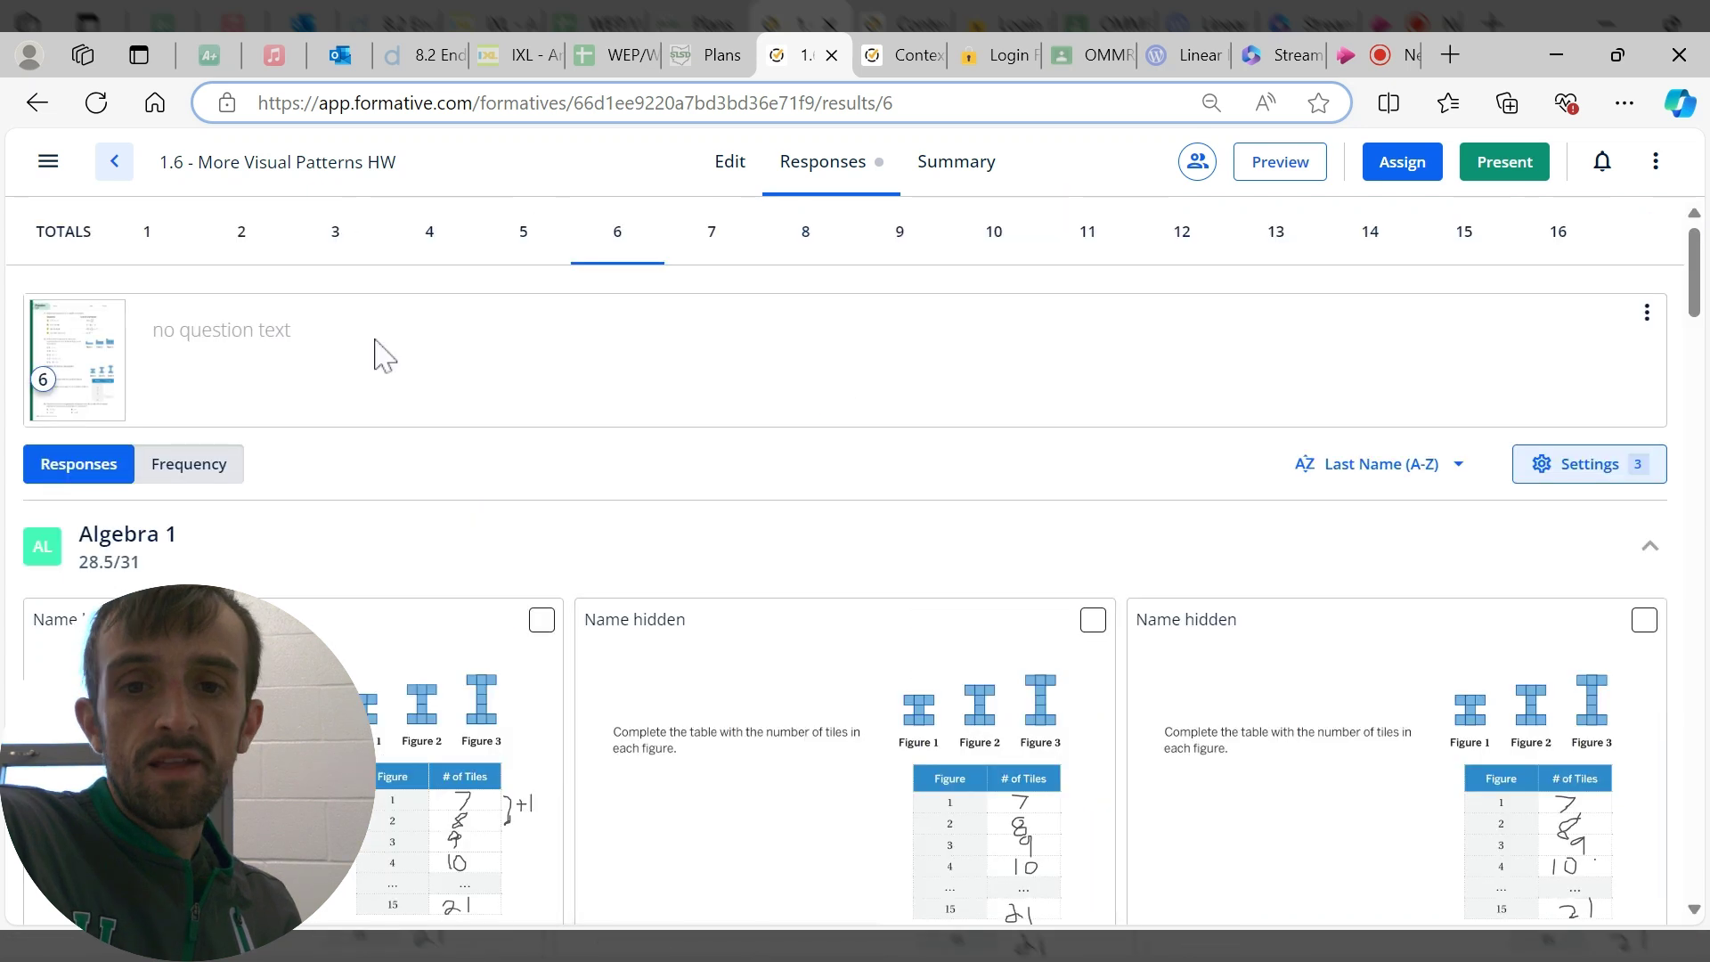
pyautogui.click(78, 246)
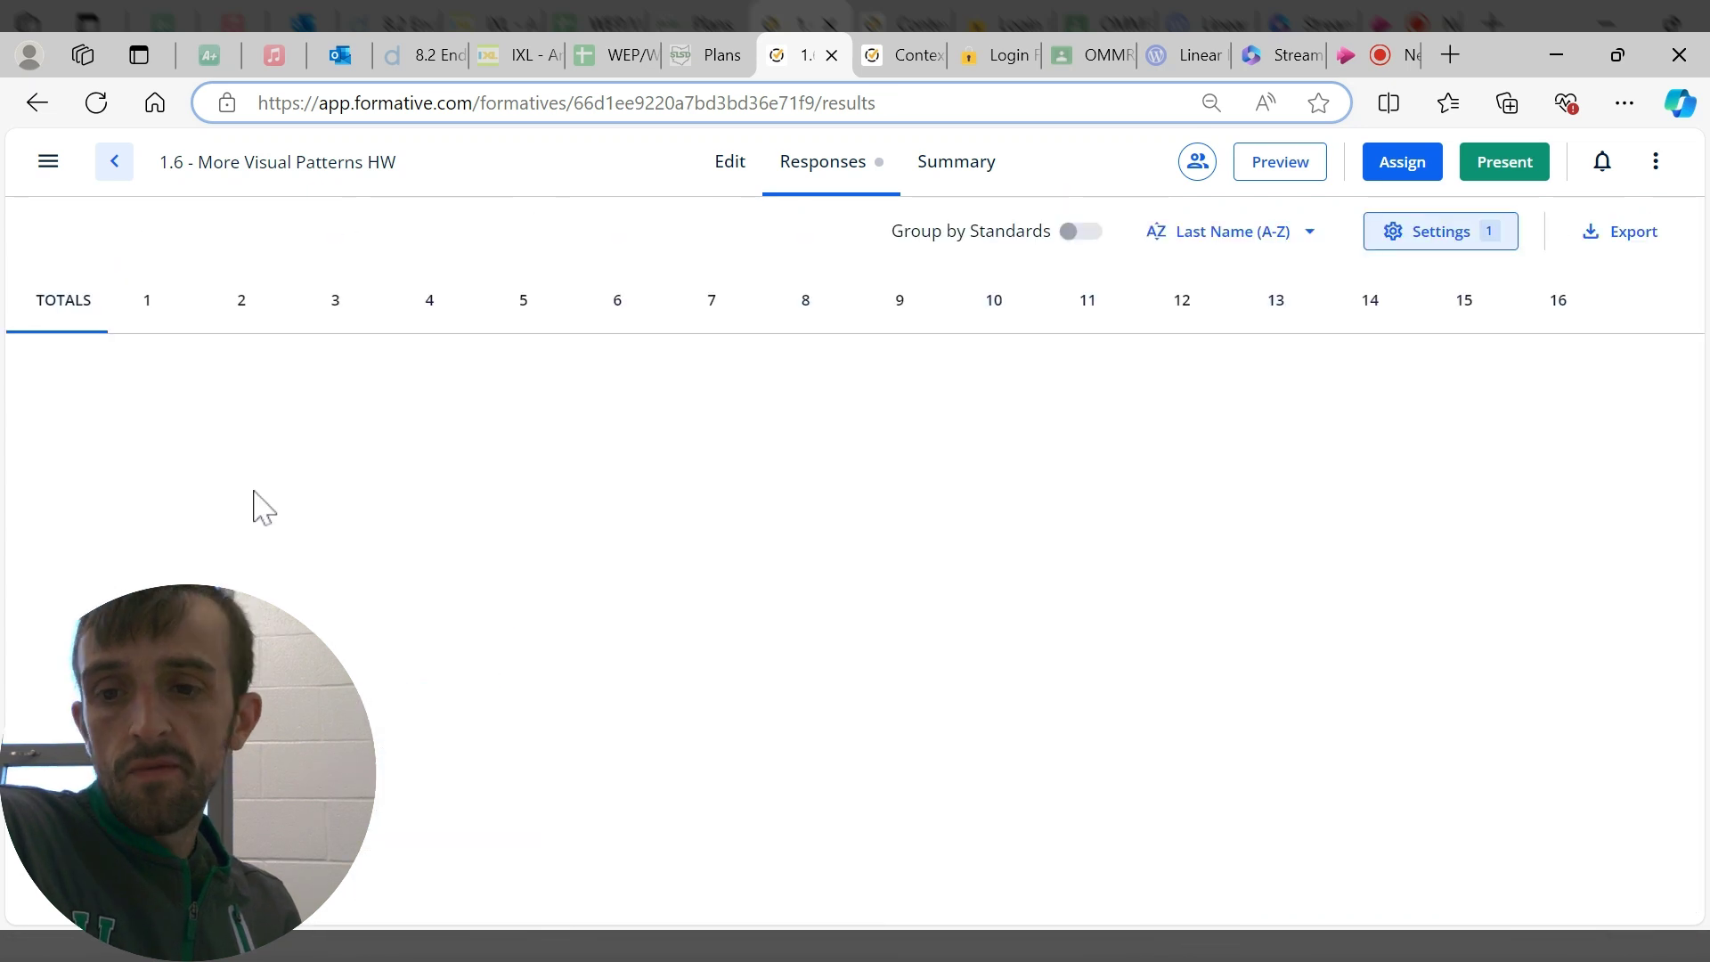
pyautogui.scroll(-2, 428, 465)
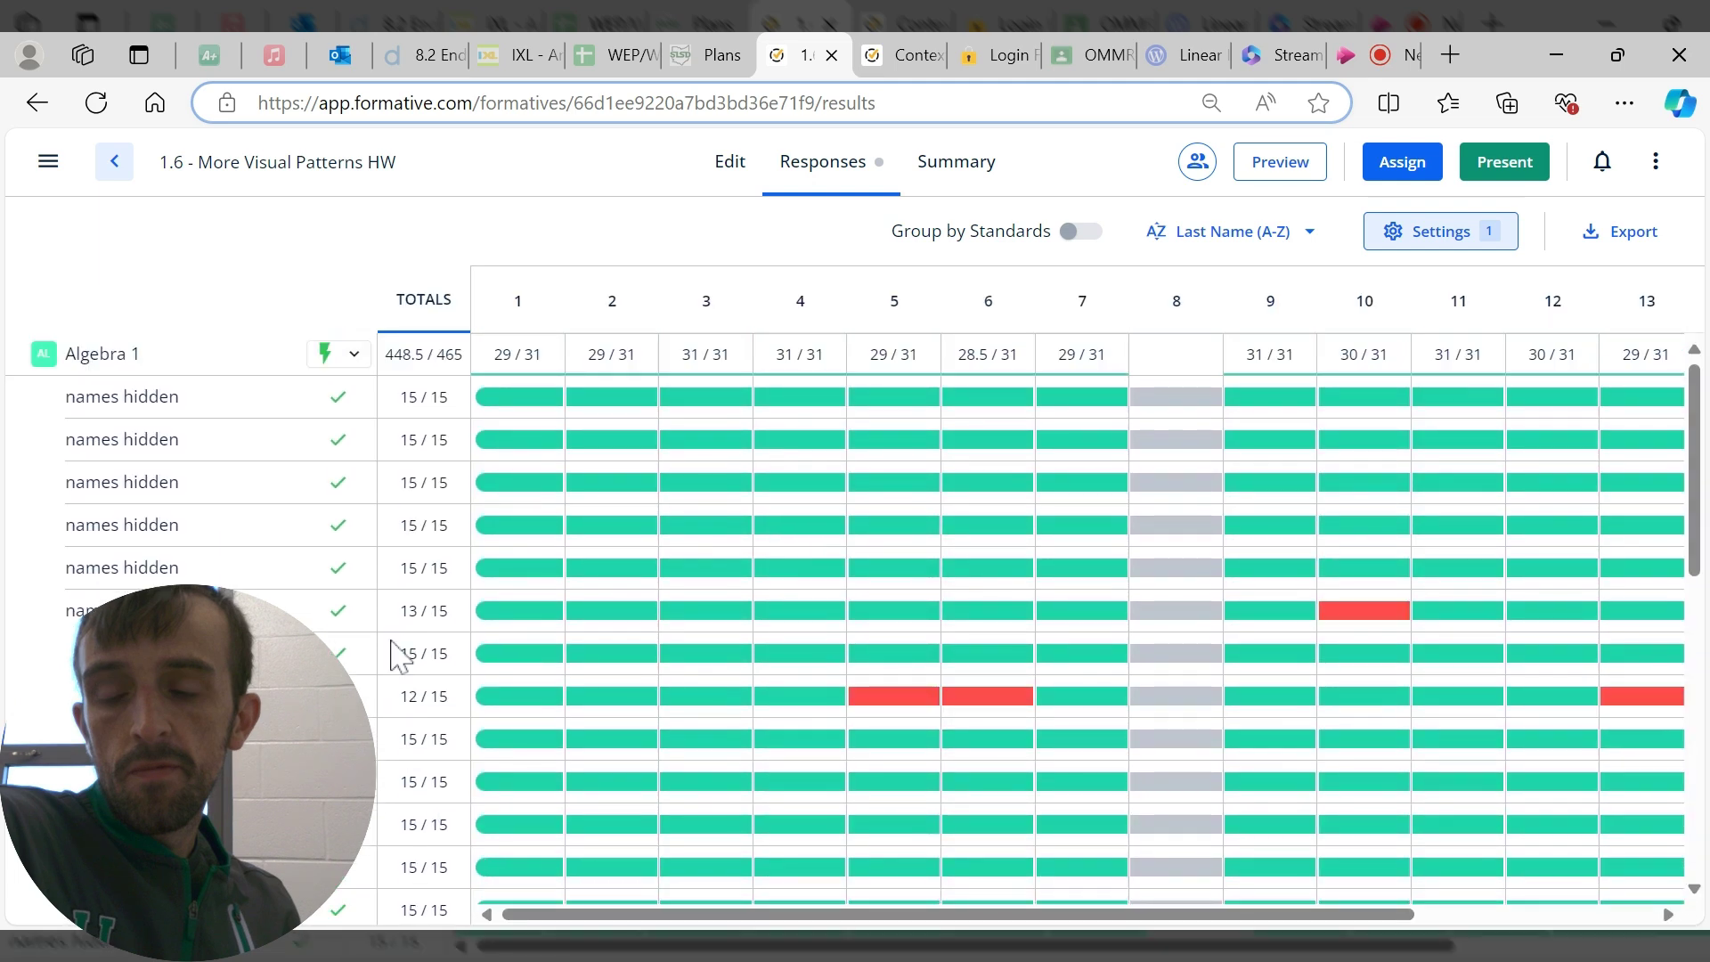
pyautogui.click(1267, 255)
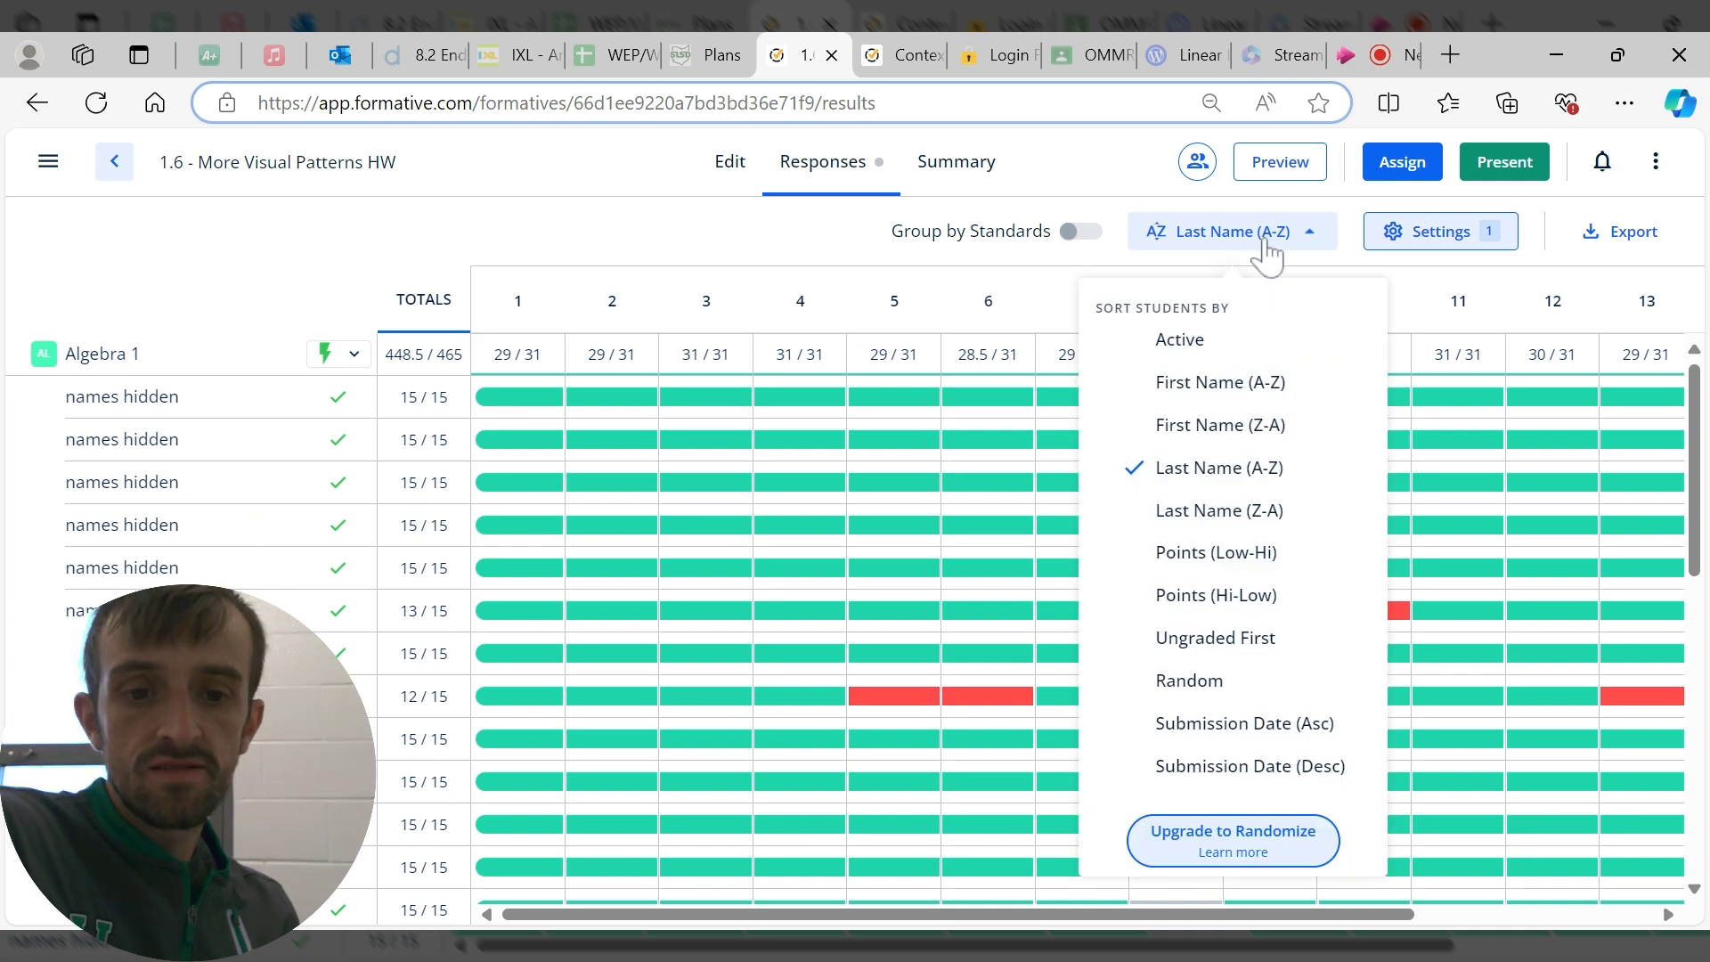
pyautogui.click(1267, 254)
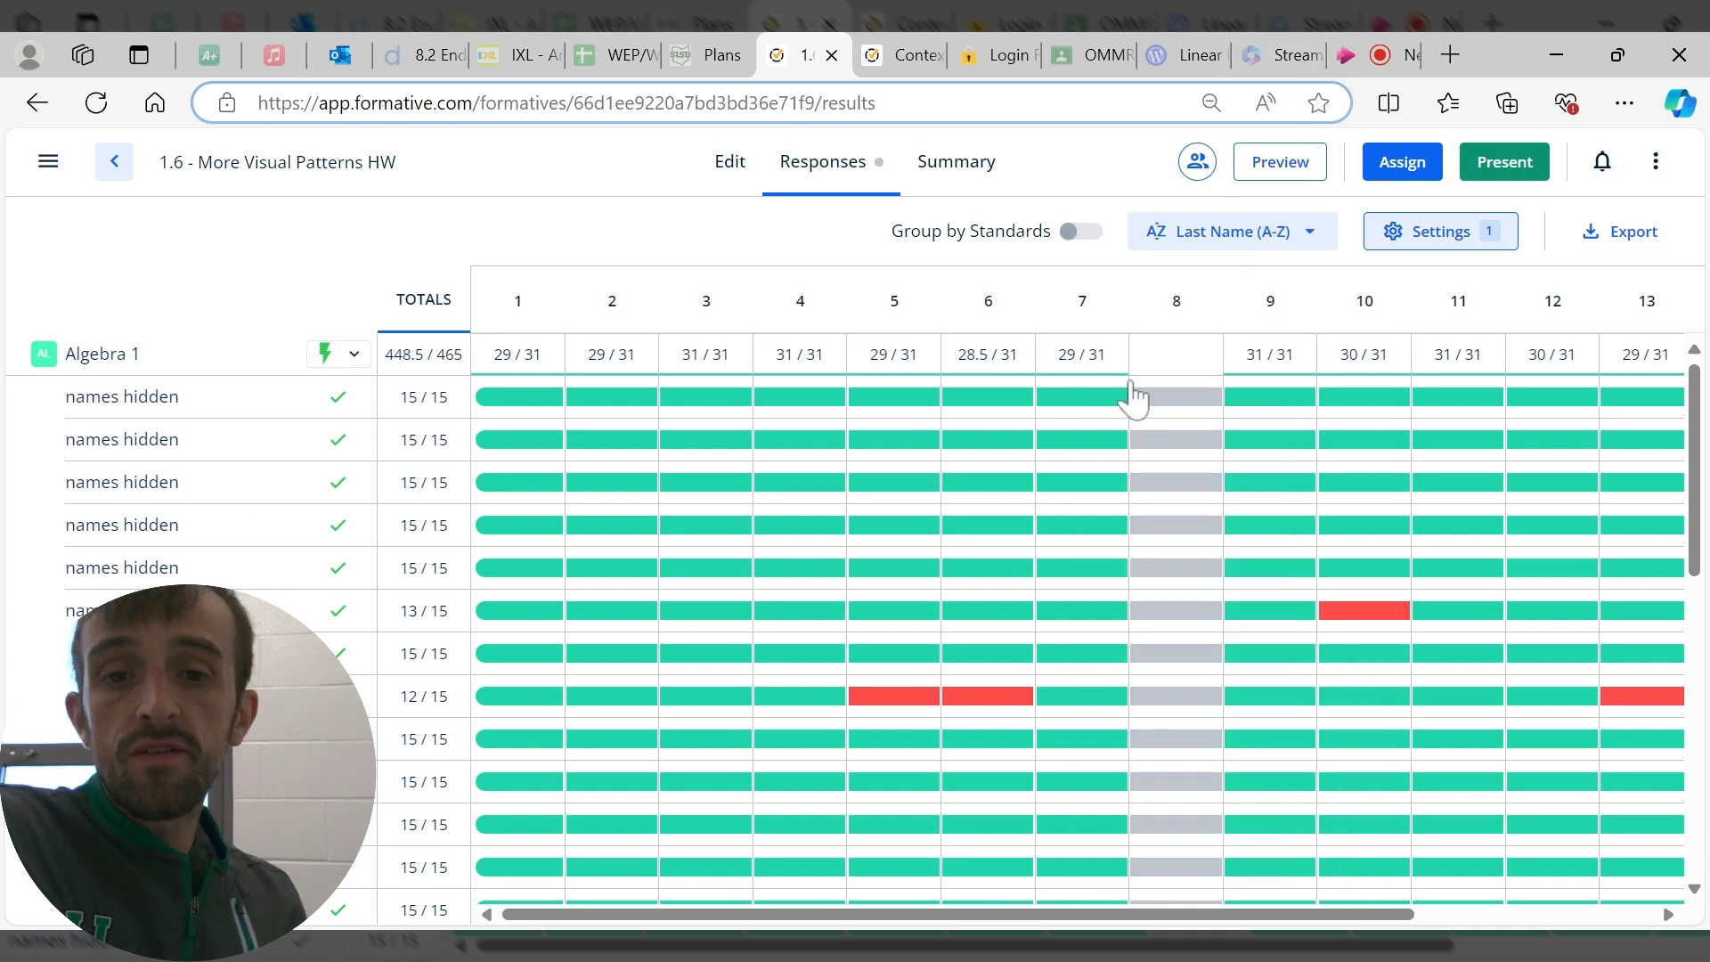